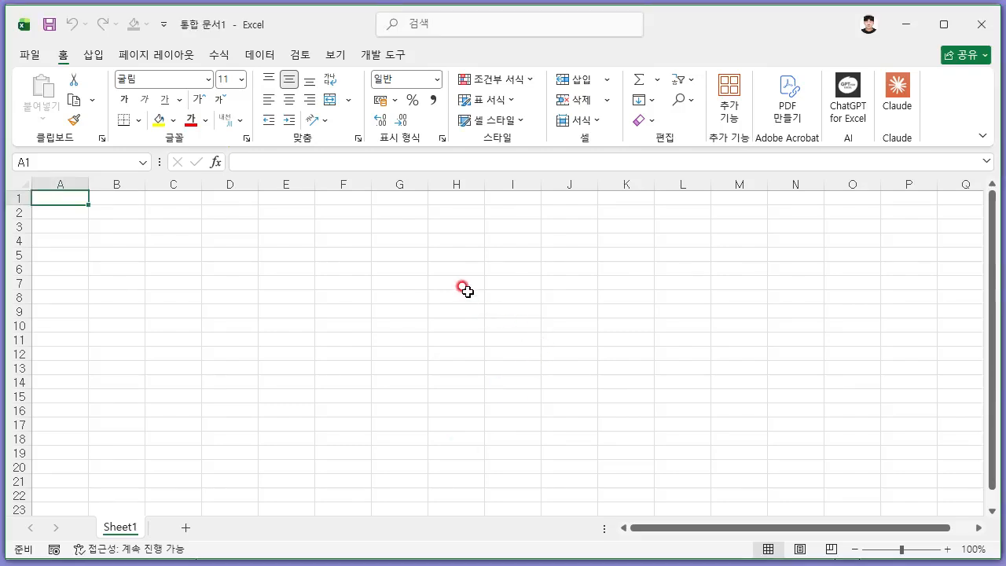
Save the workbook as an Excel file in the ITQ folder under Documents, named with the examinee number, a hyphen and the examinee's name
{"action": "key", "text": "ctrl+s"}
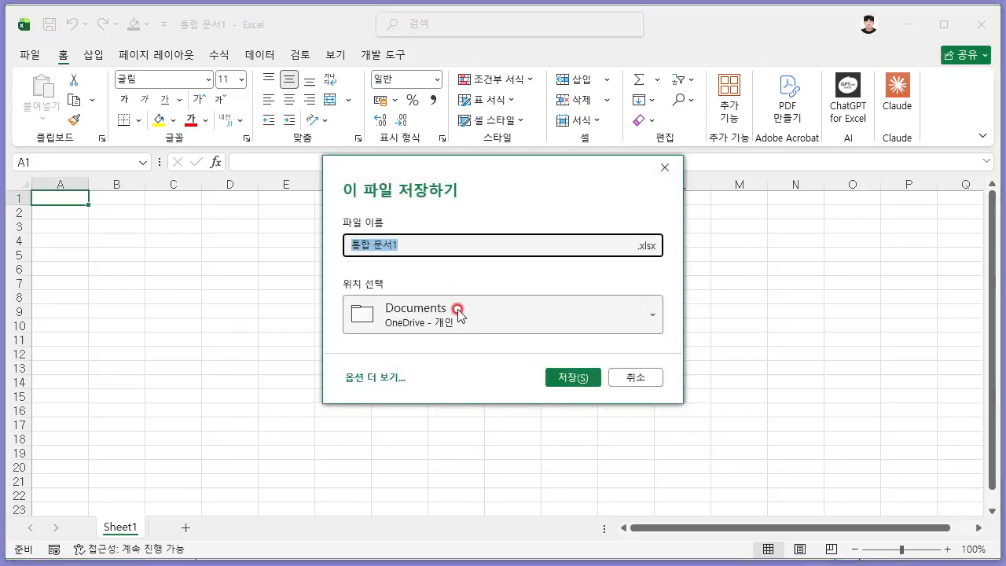
{"action": "left_click", "coordinate": [381, 377]}
{"action": "left_click", "coordinate": [216, 425]}
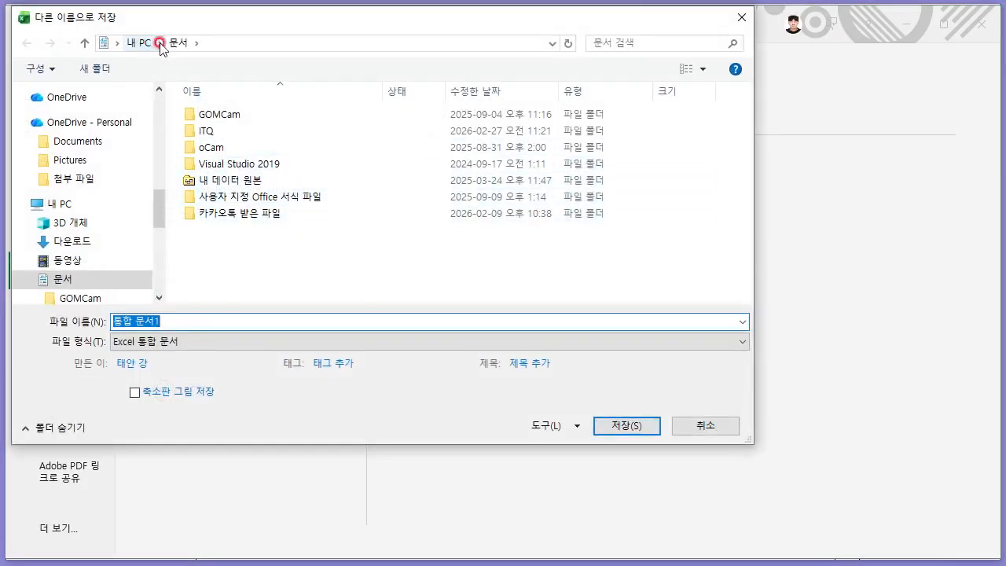
{"action": "double_click", "coordinate": [210, 132]}
{"action": "left_click_drag", "start_coordinate": [166, 321], "coordinate": [109, 319]}
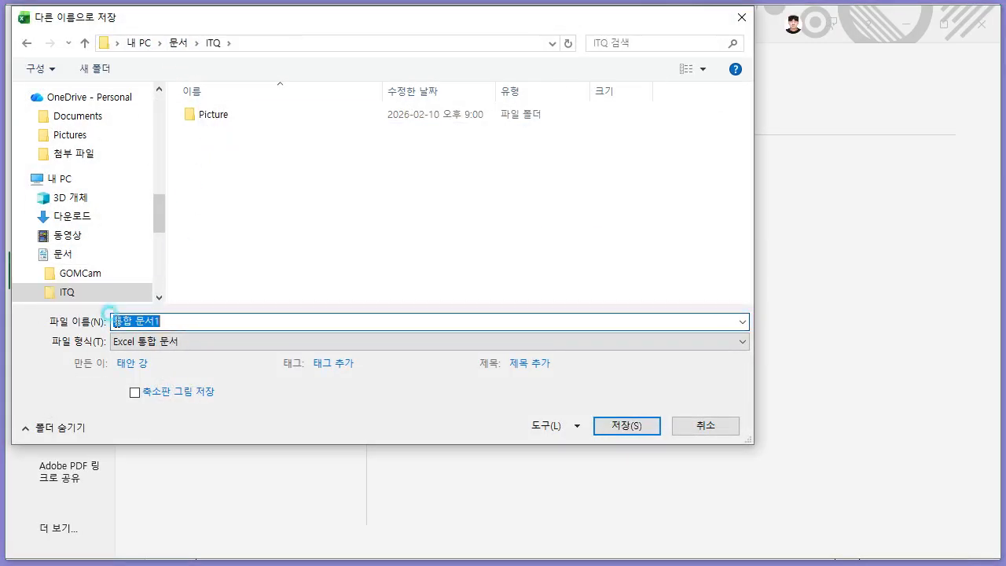
{"action": "type", "text": "12345678-"}
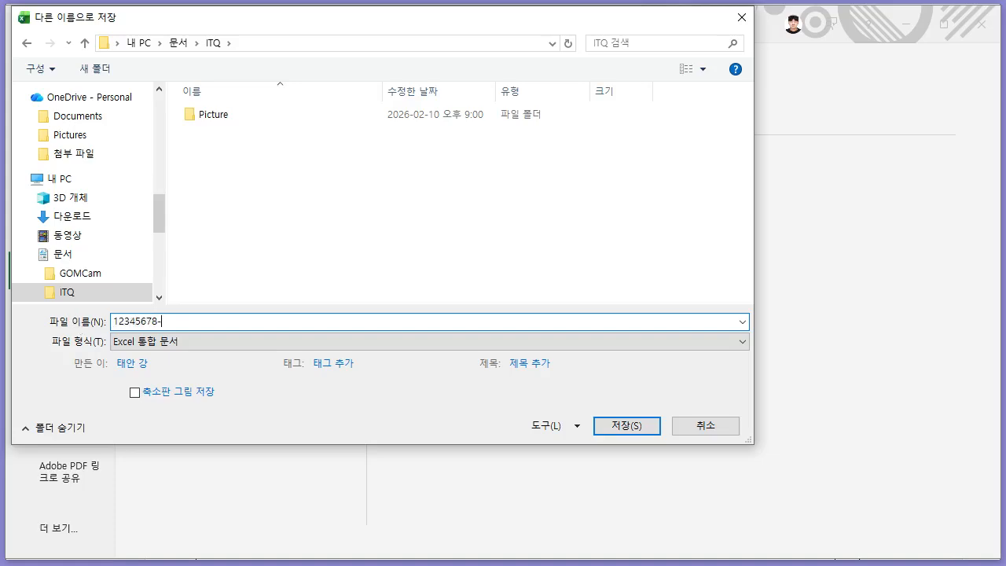
{"action": "type", "text": "홍길동"}
{"action": "key", "text": "Return"}
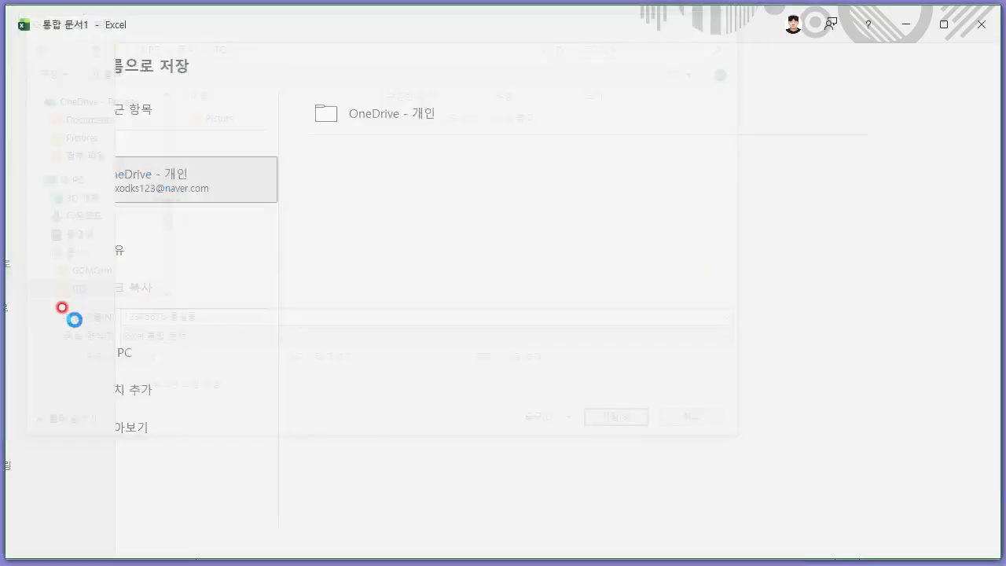
Switch to the exam PDF, read the answer-writing guidelines (답안 작성요령) on page 1, and return to Excel
{"action": "left_click", "coordinate": [475, 564]}
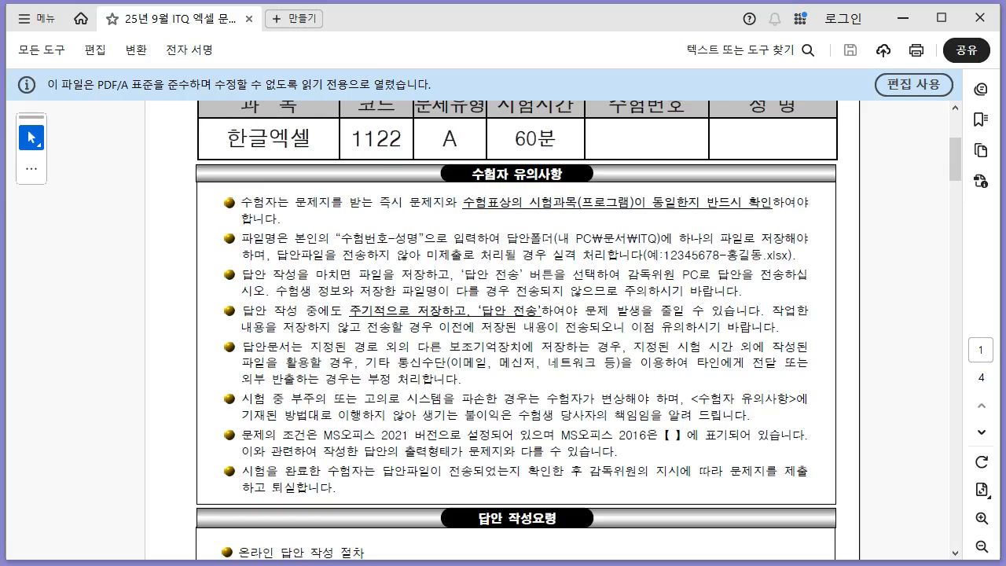
{"action": "scroll", "coordinate": [505, 325], "scroll_direction": "down", "scroll_amount": 5}
{"action": "scroll", "coordinate": [496, 310], "scroll_direction": "down", "scroll_amount": 1}
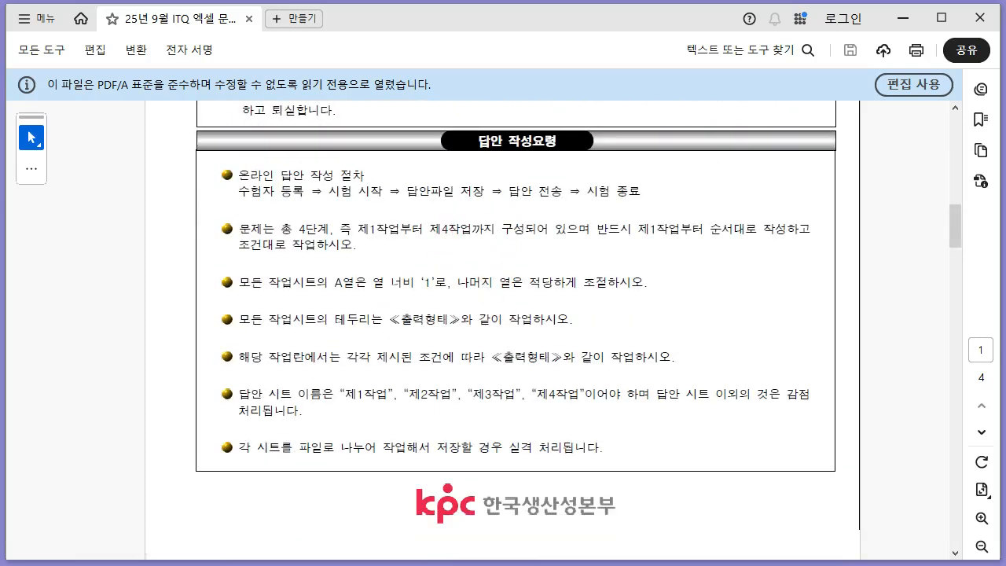
{"action": "left_click", "coordinate": [138, 565]}
{"action": "left_click", "coordinate": [168, 300]}
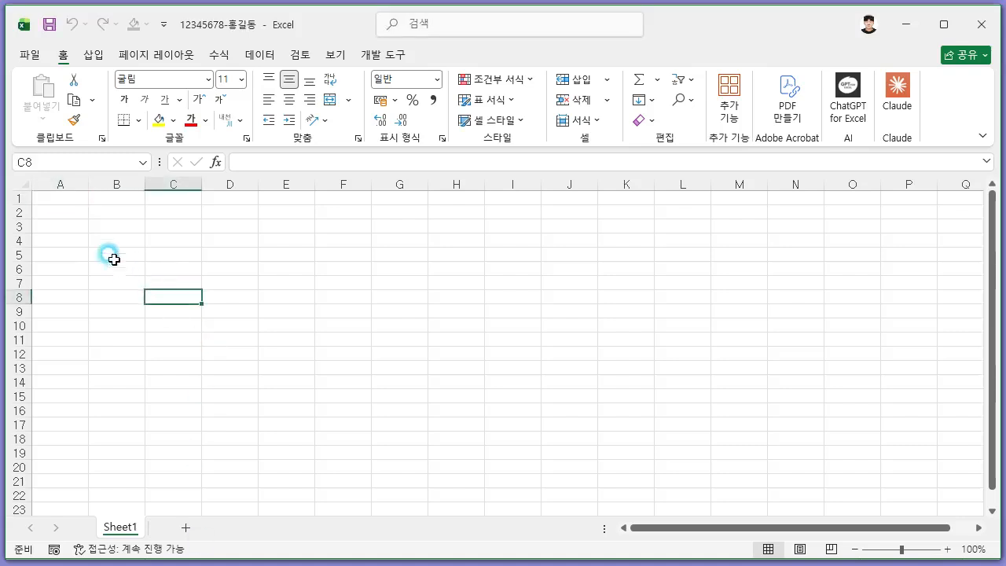
{"action": "left_click", "coordinate": [20, 182]}
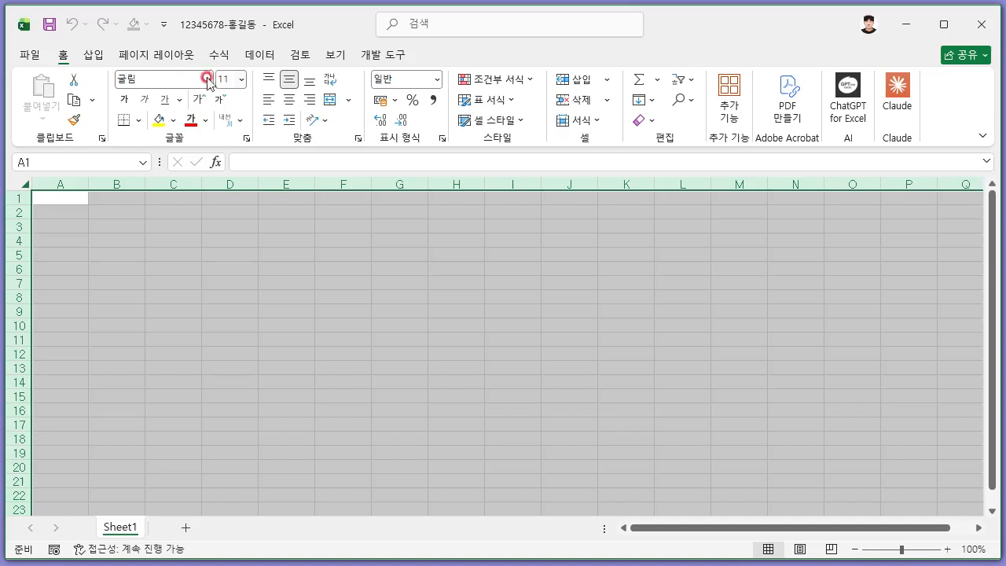
{"action": "left_click", "coordinate": [165, 244]}
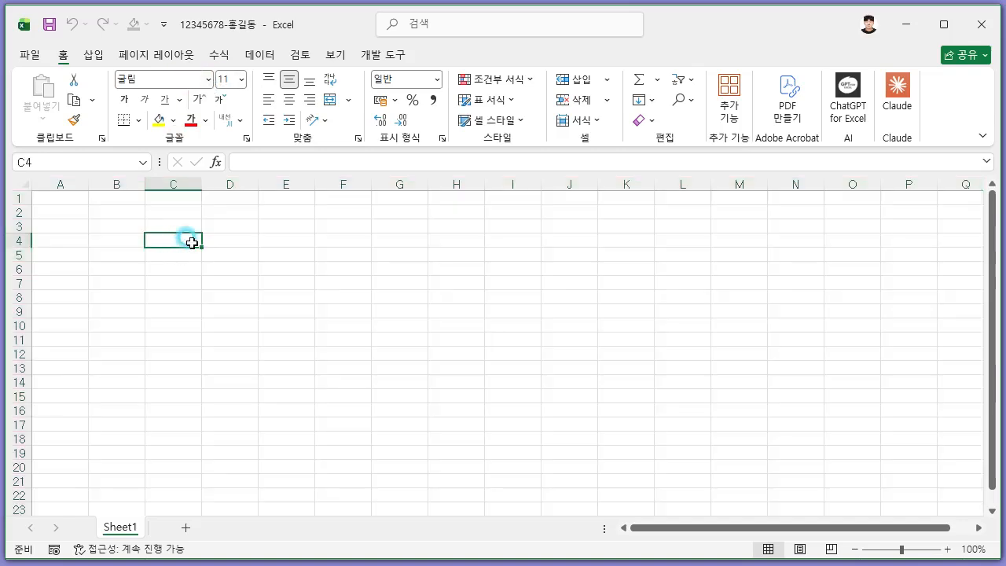
Set the width of column A to 1
{"action": "left_click", "coordinate": [71, 182]}
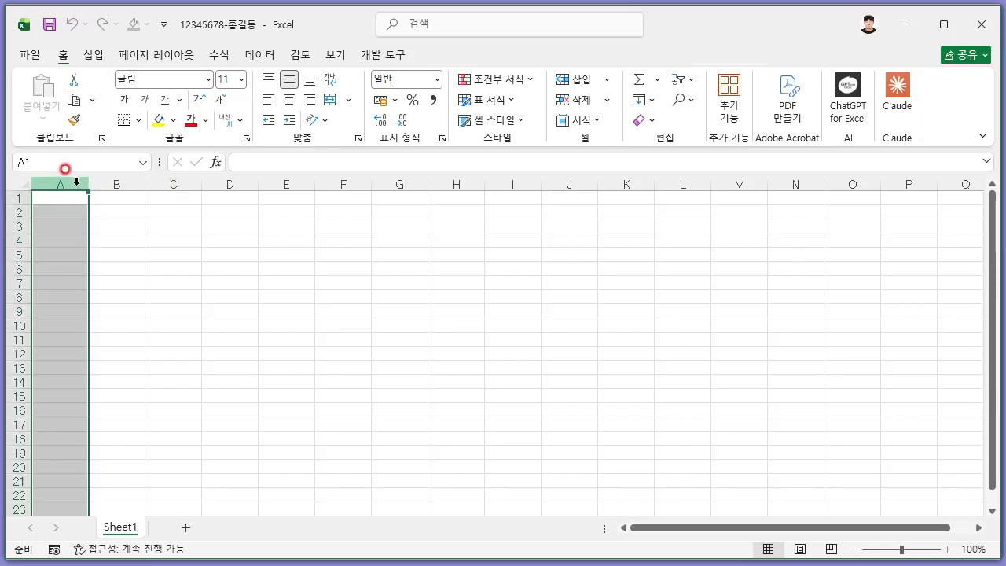
{"action": "right_click", "coordinate": [75, 183]}
{"action": "left_click", "coordinate": [175, 426]}
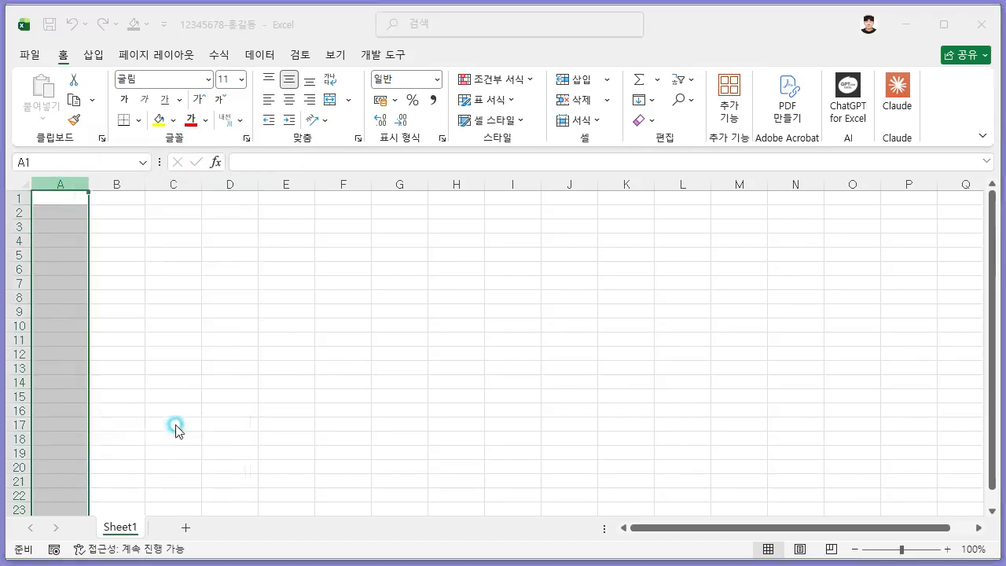
{"action": "left_click", "coordinate": [195, 462]}
{"action": "type", "text": "1"}
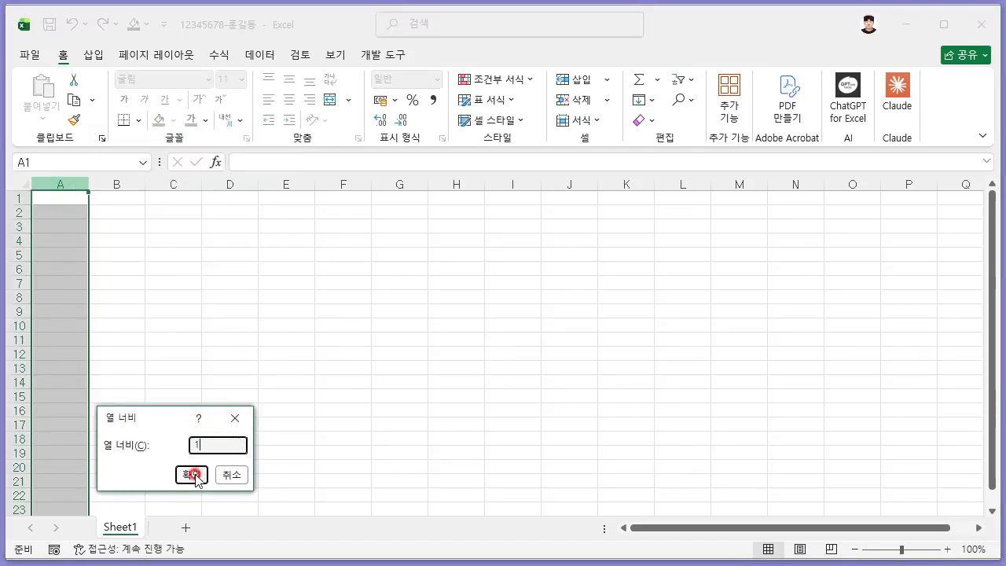
{"action": "left_click", "coordinate": [192, 474]}
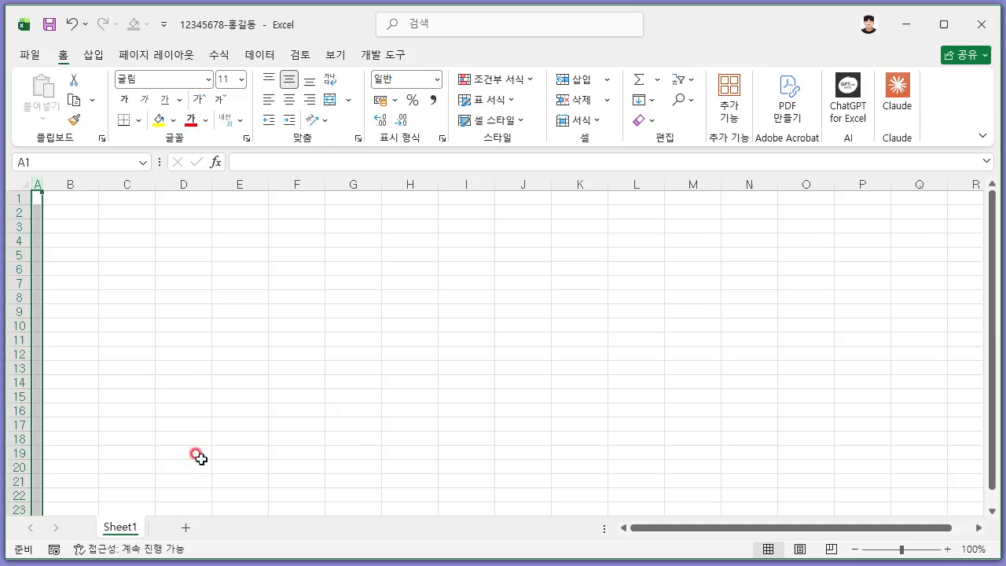
{"action": "left_click", "coordinate": [206, 336]}
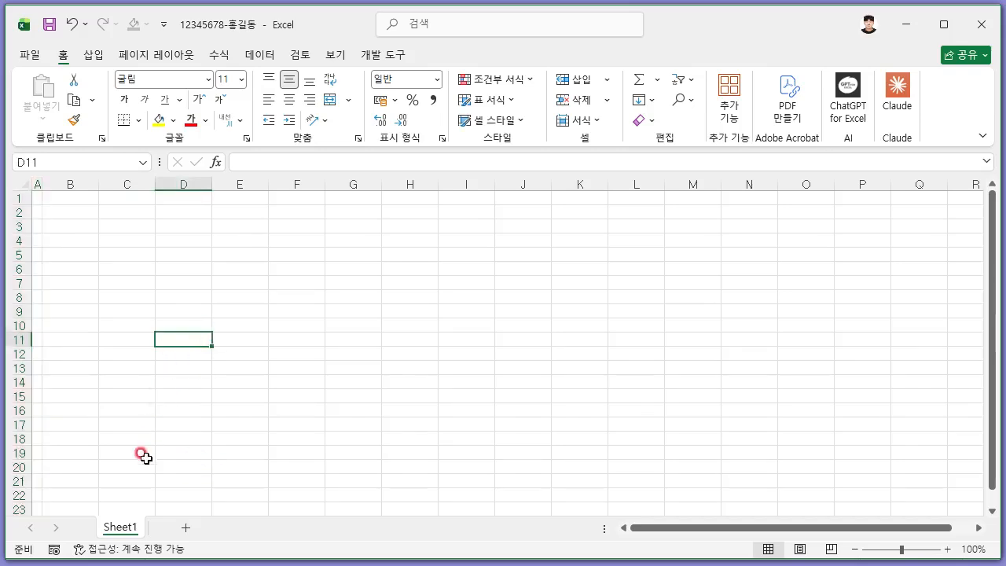
Rename Sheet1 as 제1작업 and make two copies of the sheet after it
{"action": "right_click", "coordinate": [126, 532]}
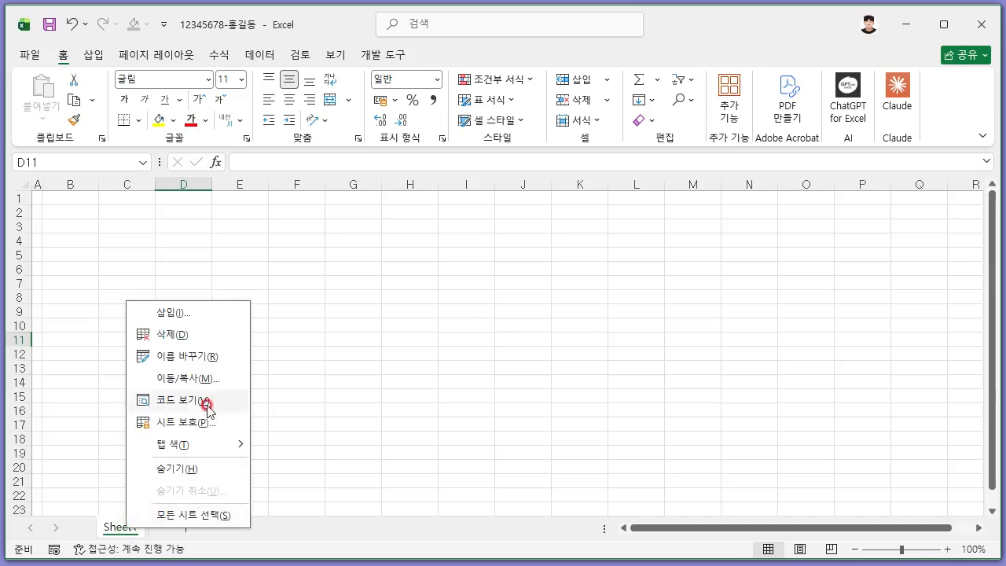
{"action": "left_click", "coordinate": [209, 354]}
{"action": "type", "text": "제1작업"}
{"action": "key", "text": "Return"}
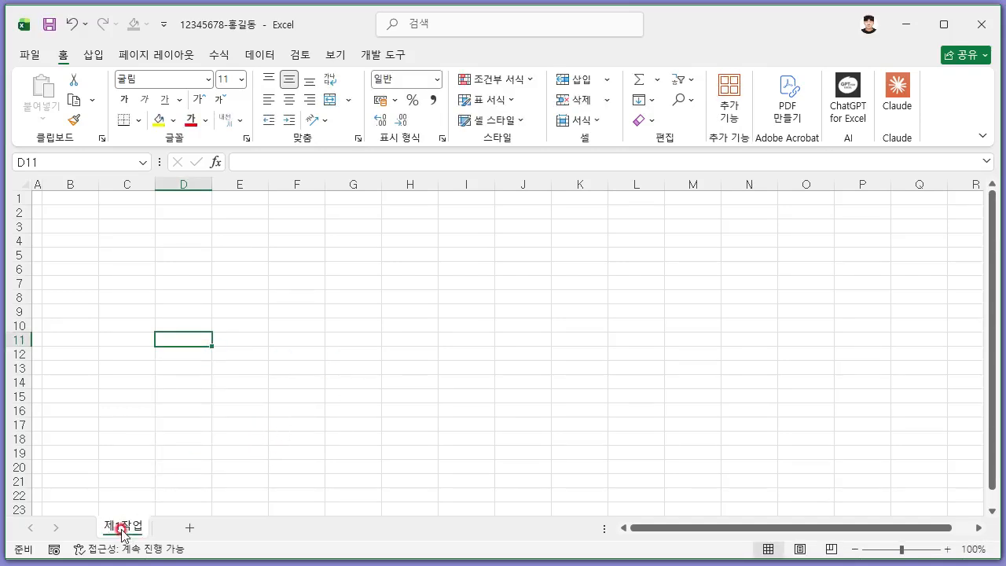
{"action": "left_click_drag", "start_coordinate": [130, 531], "coordinate": [167, 537]}
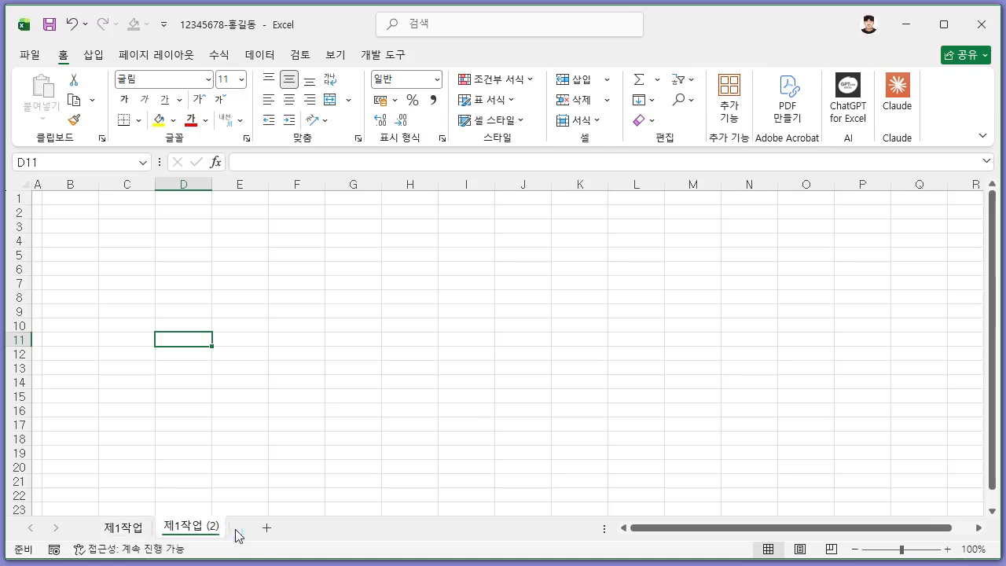
{"action": "left_click_drag", "start_coordinate": [236, 536], "coordinate": [236, 553]}
Rename the first sheet copy, 제1작업 (2), as 제2작업
{"action": "left_click", "coordinate": [196, 527]}
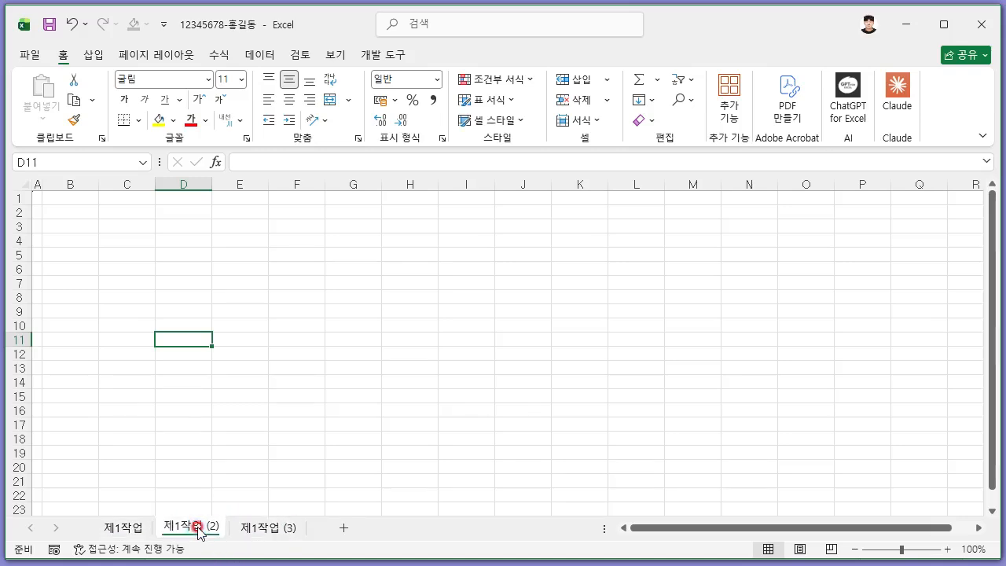
{"action": "right_click", "coordinate": [200, 526]}
{"action": "left_click", "coordinate": [259, 364]}
{"action": "type", "text": "제2작업"}
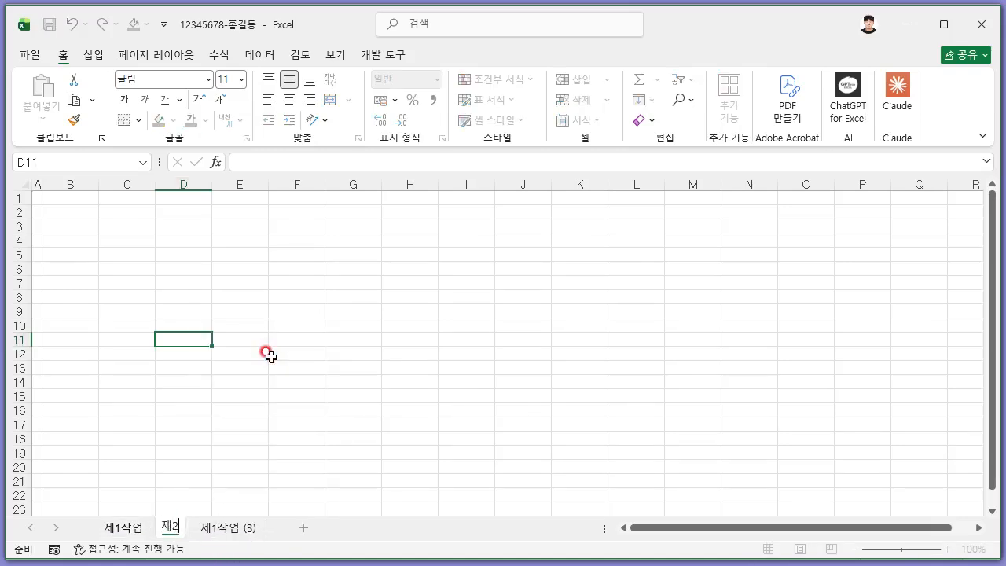
{"action": "key", "text": "Return"}
Rename the second sheet copy, 제1작업 (3), as 제3작업
{"action": "left_click", "coordinate": [247, 528]}
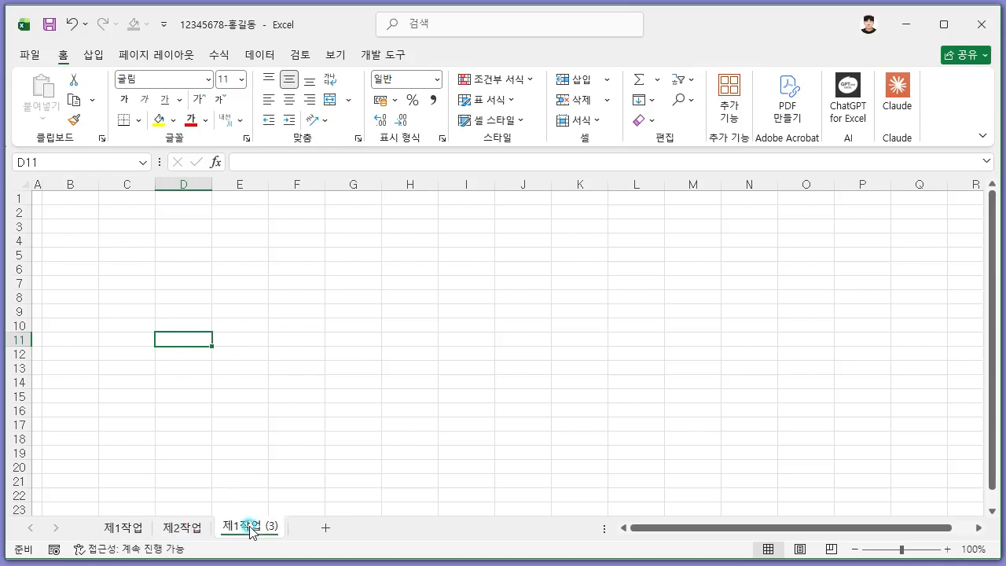
{"action": "right_click", "coordinate": [248, 527]}
{"action": "left_click", "coordinate": [283, 355]}
{"action": "type", "text": "제3"}
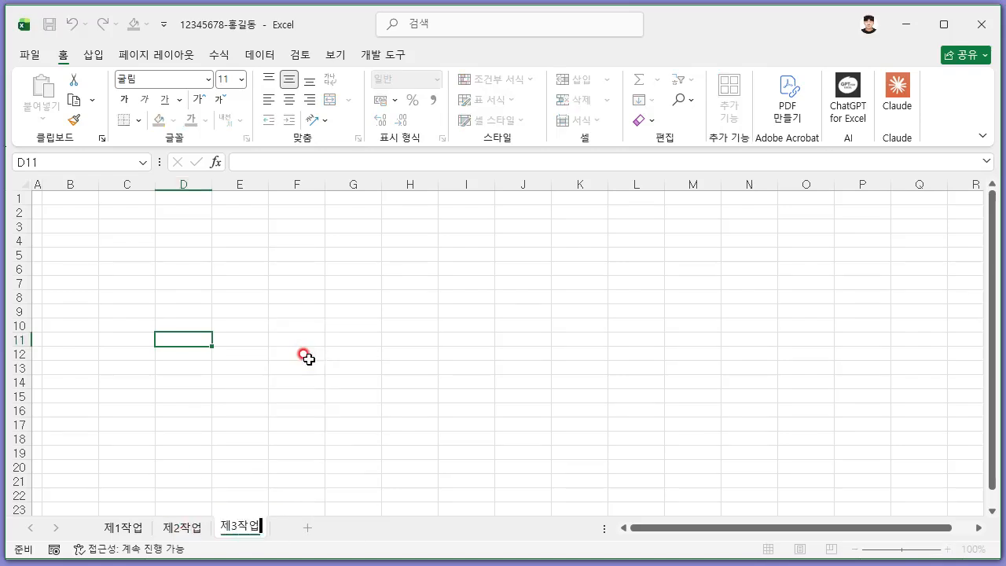
{"action": "type", "text": "작업"}
{"action": "key", "text": "Return"}
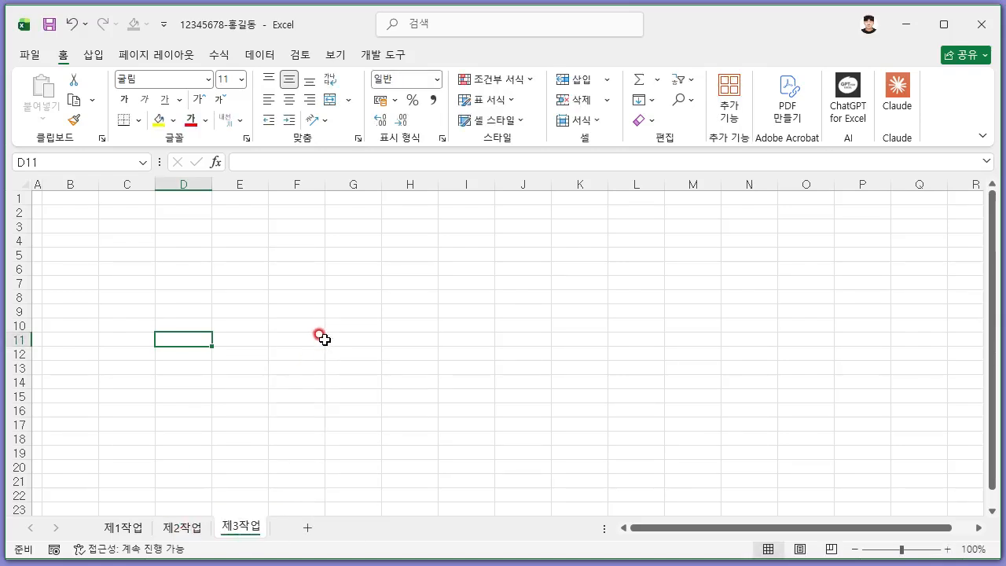
Make 제1작업 the active sheet and select a cell in it
{"action": "left_click", "coordinate": [138, 531]}
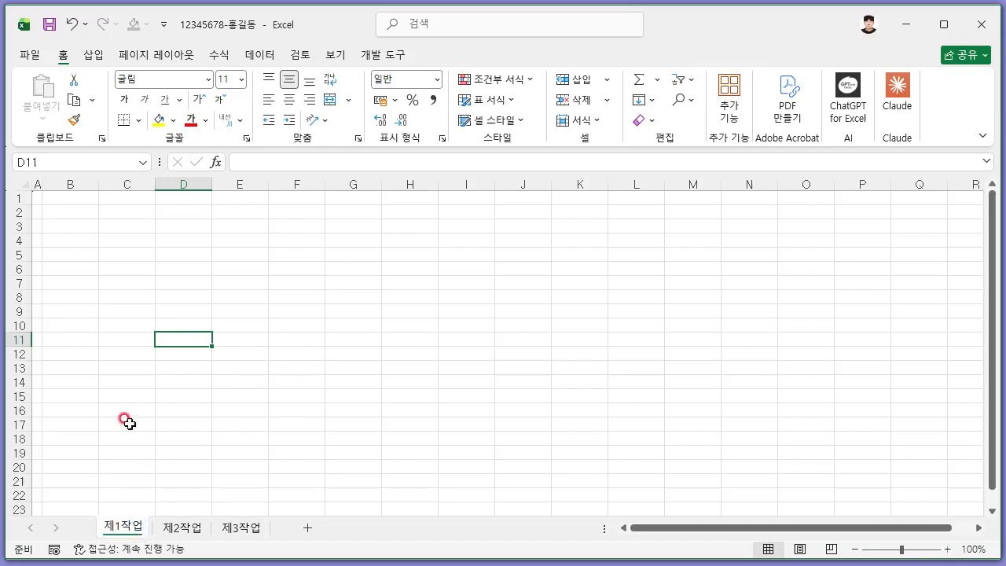
{"action": "left_click", "coordinate": [125, 228]}
{"action": "left_click", "coordinate": [226, 241]}
Switch to the exam PDF and examine the 제1작업 output table and its conditions on page 2
{"action": "key", "text": "alt+Tab"}
{"action": "scroll", "coordinate": [343, 297], "scroll_direction": "down", "scroll_amount": 5}
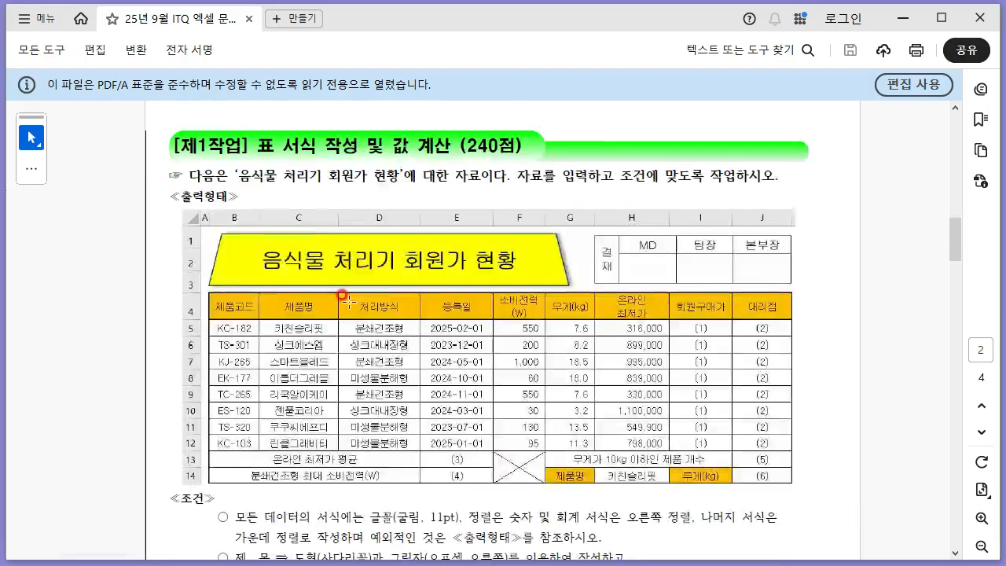
{"action": "scroll", "coordinate": [350, 302], "scroll_direction": "down", "scroll_amount": 2}
{"action": "scroll", "coordinate": [349, 301], "scroll_direction": "up", "scroll_amount": 2}
{"action": "scroll", "coordinate": [349, 304], "scroll_direction": "up", "scroll_amount": 1}
{"action": "scroll", "coordinate": [353, 316], "scroll_direction": "down", "scroll_amount": 1}
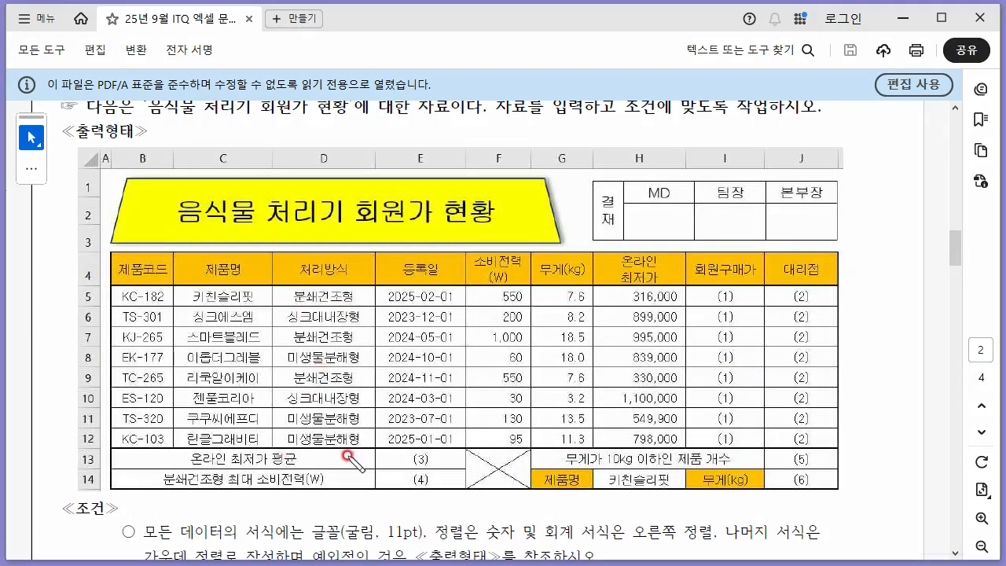
{"action": "mouse_move", "coordinate": [347, 455]}
{"action": "left_mouse_down"}
{"action": "mouse_move", "coordinate": [171, 455]}
{"action": "mouse_move", "coordinate": [330, 461]}
{"action": "mouse_move", "coordinate": [251, 494]}
{"action": "mouse_move", "coordinate": [290, 491]}
{"action": "left_mouse_up"}
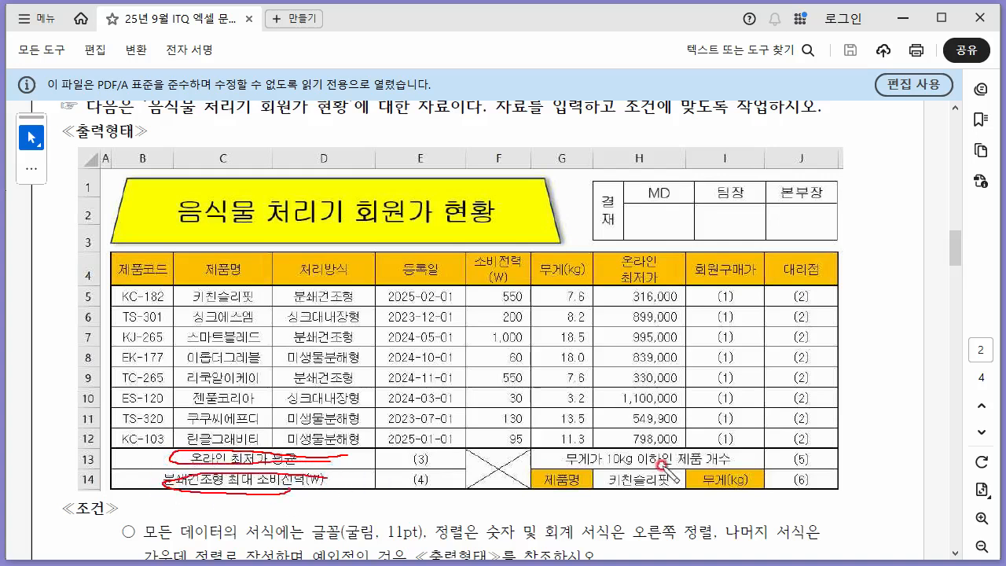
{"action": "mouse_move", "coordinate": [659, 464]}
{"action": "left_mouse_down"}
{"action": "mouse_move", "coordinate": [562, 462]}
{"action": "mouse_move", "coordinate": [639, 457]}
{"action": "left_mouse_up"}
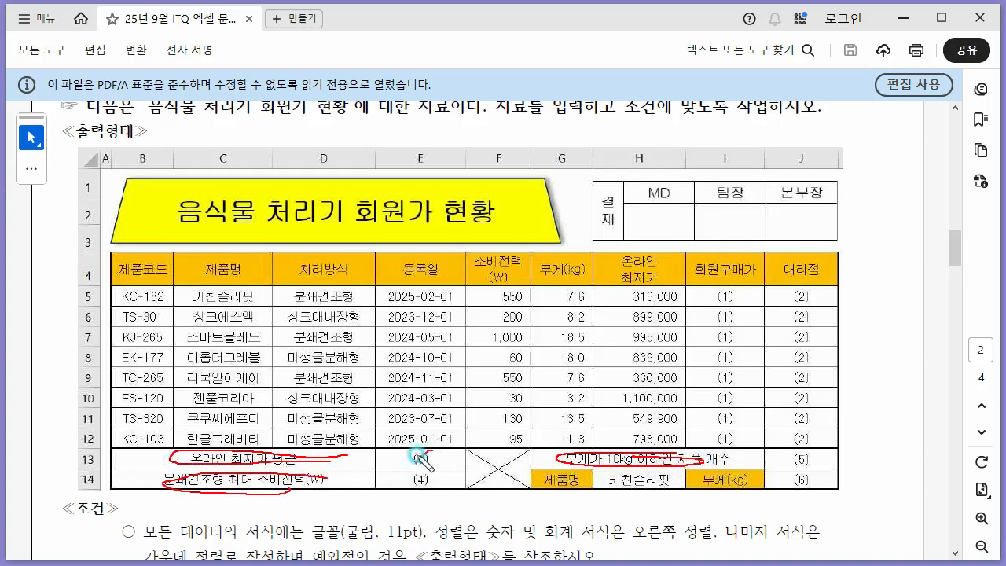
{"action": "left_click_drag", "start_coordinate": [417, 454], "coordinate": [429, 464]}
{"action": "left_click_drag", "start_coordinate": [435, 472], "coordinate": [418, 486]}
{"action": "left_click_drag", "start_coordinate": [418, 474], "coordinate": [439, 486]}
{"action": "left_click_drag", "start_coordinate": [619, 475], "coordinate": [632, 486]}
{"action": "left_click_drag", "start_coordinate": [632, 474], "coordinate": [618, 486]}
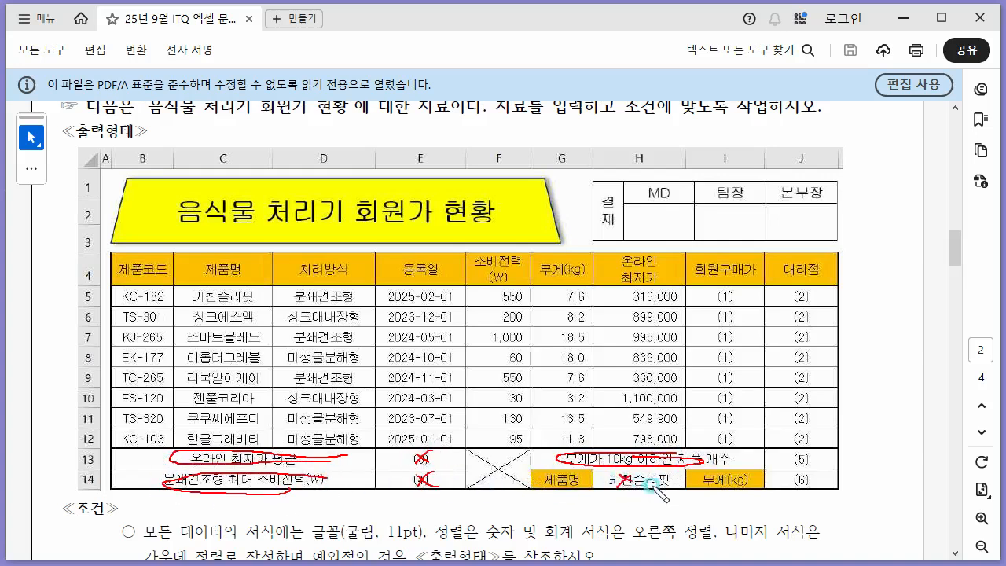
{"action": "mouse_move", "coordinate": [806, 472]}
{"action": "left_mouse_down"}
{"action": "mouse_move", "coordinate": [795, 485]}
{"action": "mouse_move", "coordinate": [806, 485]}
{"action": "left_mouse_up"}
{"action": "mouse_move", "coordinate": [805, 461]}
{"action": "left_mouse_down"}
{"action": "mouse_move", "coordinate": [792, 468]}
{"action": "mouse_move", "coordinate": [803, 466]}
{"action": "left_mouse_up"}
{"action": "left_click_drag", "start_coordinate": [807, 438], "coordinate": [821, 281]}
{"action": "left_click_drag", "start_coordinate": [750, 286], "coordinate": [717, 418]}
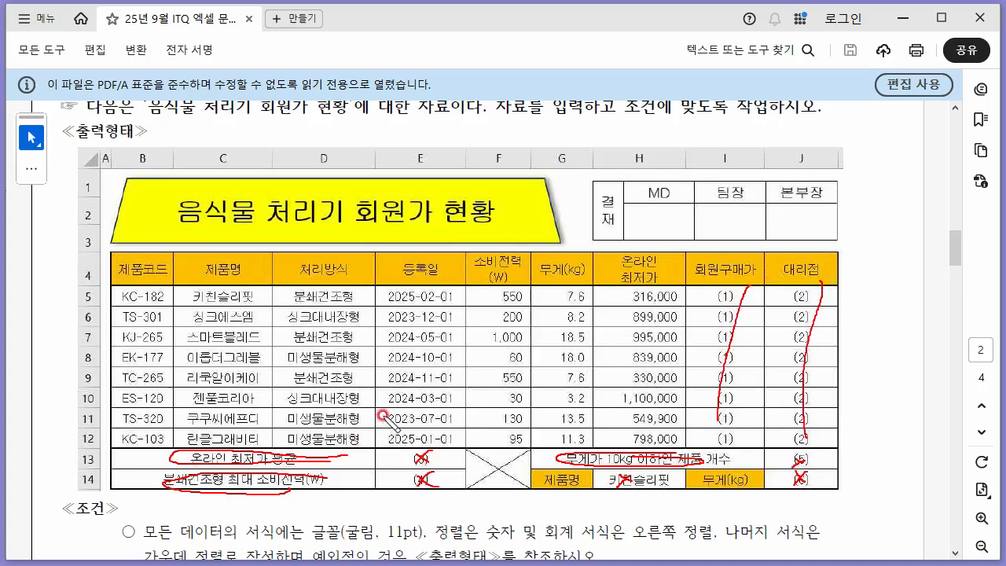
{"action": "left_click_drag", "start_coordinate": [131, 165], "coordinate": [130, 238]}
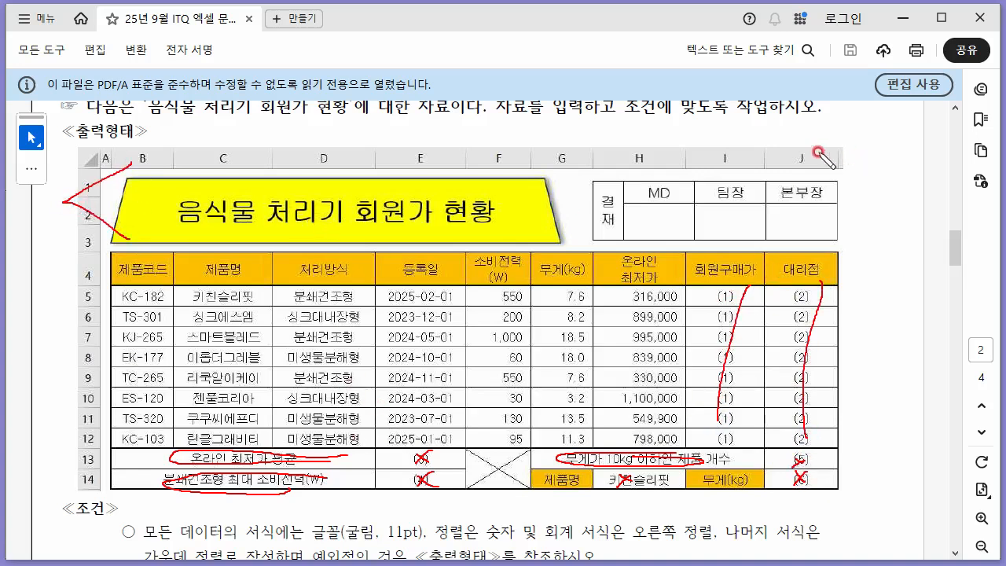
{"action": "left_click_drag", "start_coordinate": [820, 154], "coordinate": [798, 245]}
{"action": "mouse_move", "coordinate": [521, 271]}
{"action": "left_mouse_down"}
{"action": "mouse_move", "coordinate": [471, 276]}
{"action": "mouse_move", "coordinate": [523, 264]}
{"action": "left_mouse_up"}
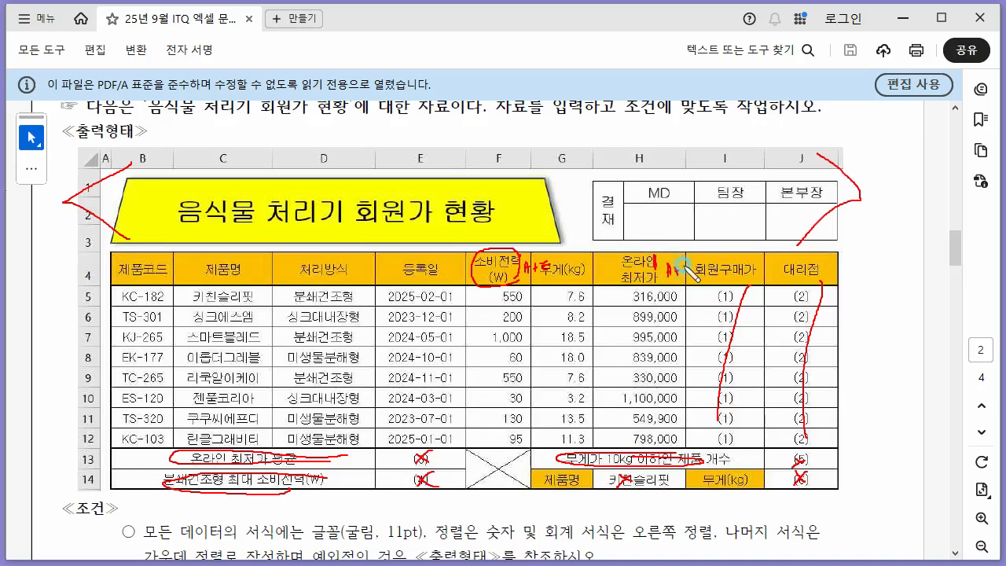
{"action": "key", "text": "Escape"}
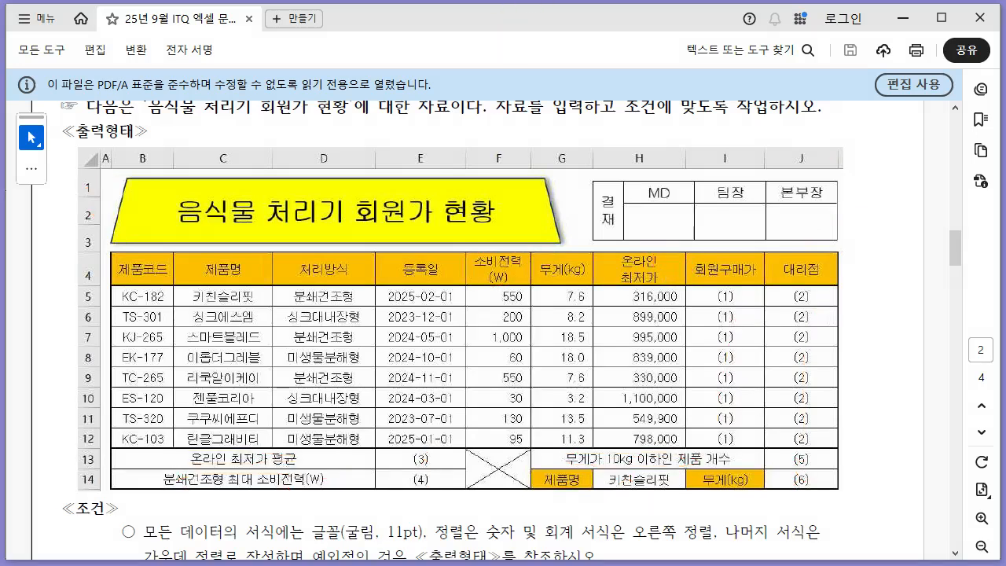
Switch back to Excel with the 제1작업 sheet active
{"action": "key", "text": "alt+Tab"}
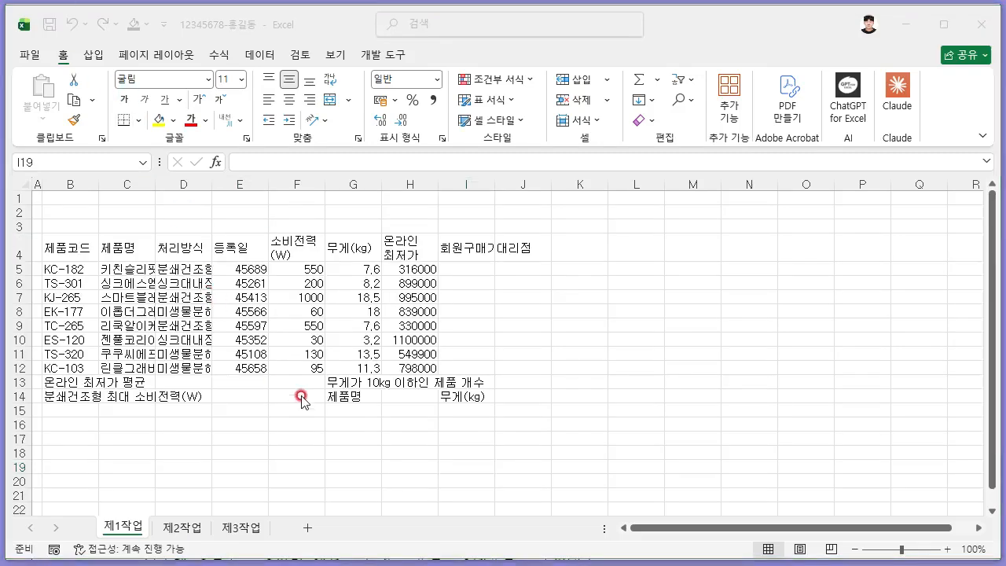
{"action": "left_click", "coordinate": [262, 457]}
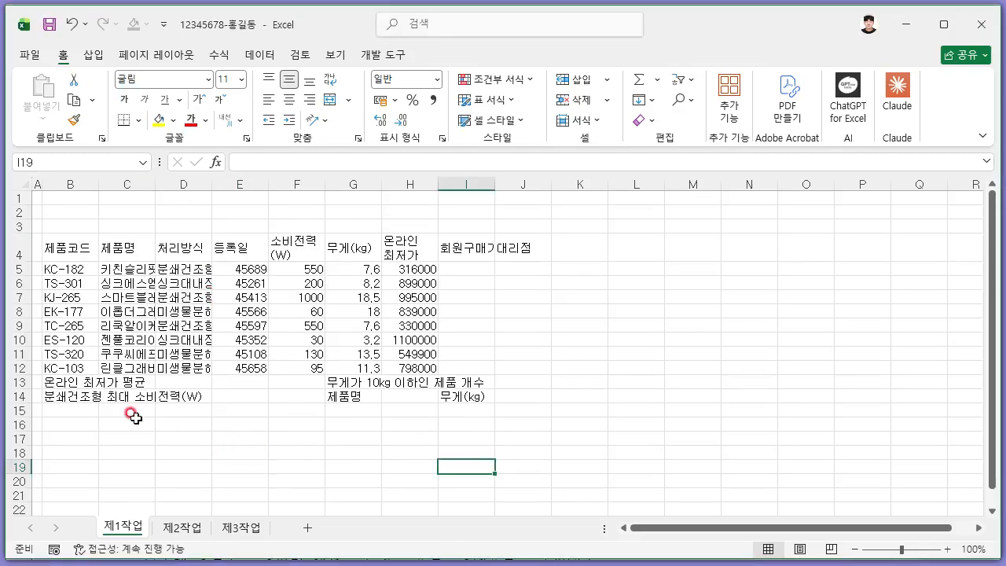
Merge and center the summary label ranges B13:D13, B14:D14 and G13:I13 separately
{"action": "left_click_drag", "start_coordinate": [80, 380], "coordinate": [196, 382]}
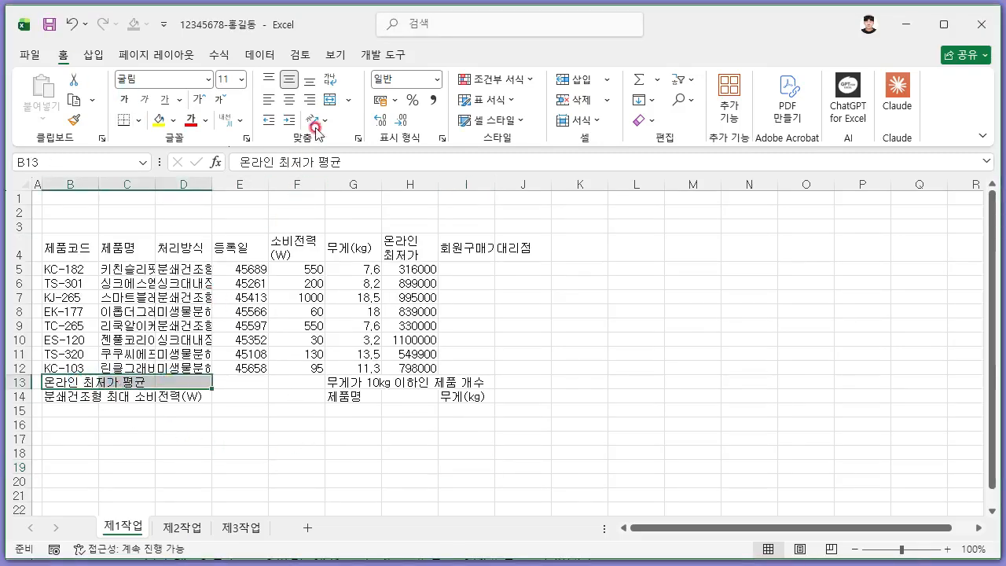
{"action": "left_click", "coordinate": [329, 101]}
{"action": "left_click", "coordinate": [329, 101]}
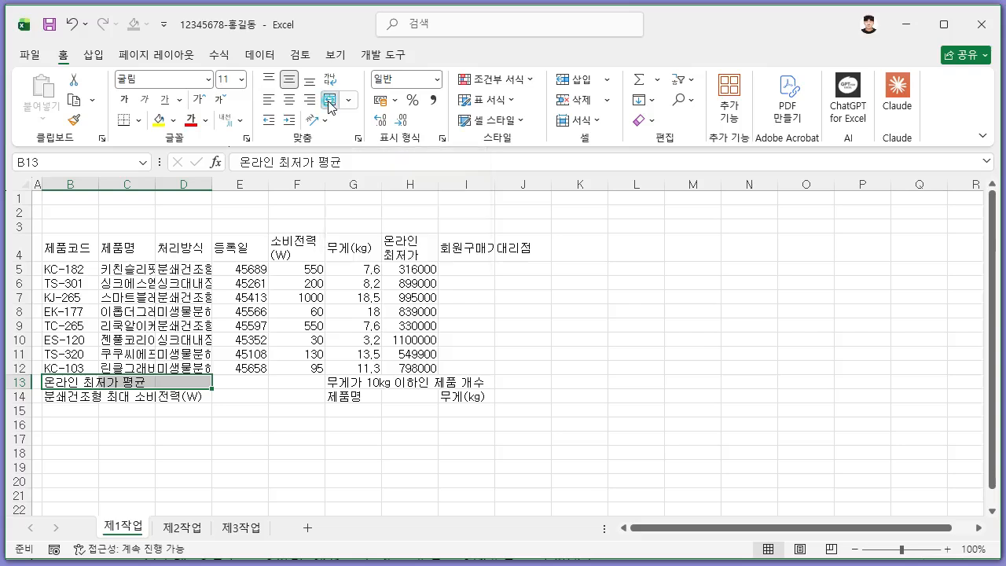
{"action": "left_click_drag", "start_coordinate": [78, 397], "coordinate": [195, 396]}
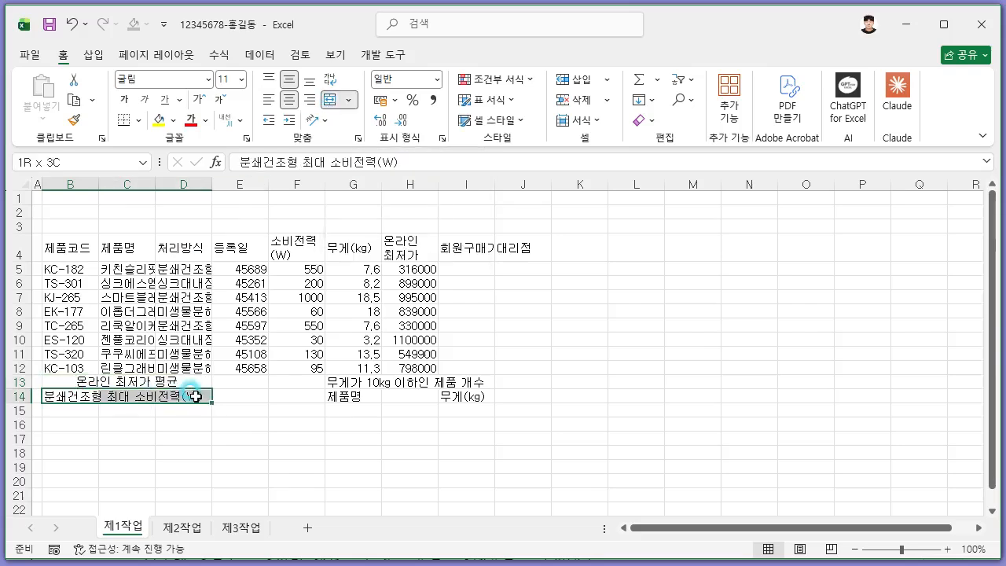
{"action": "left_click", "coordinate": [328, 101]}
{"action": "left_click", "coordinate": [427, 438]}
{"action": "left_click_drag", "start_coordinate": [365, 386], "coordinate": [464, 383]}
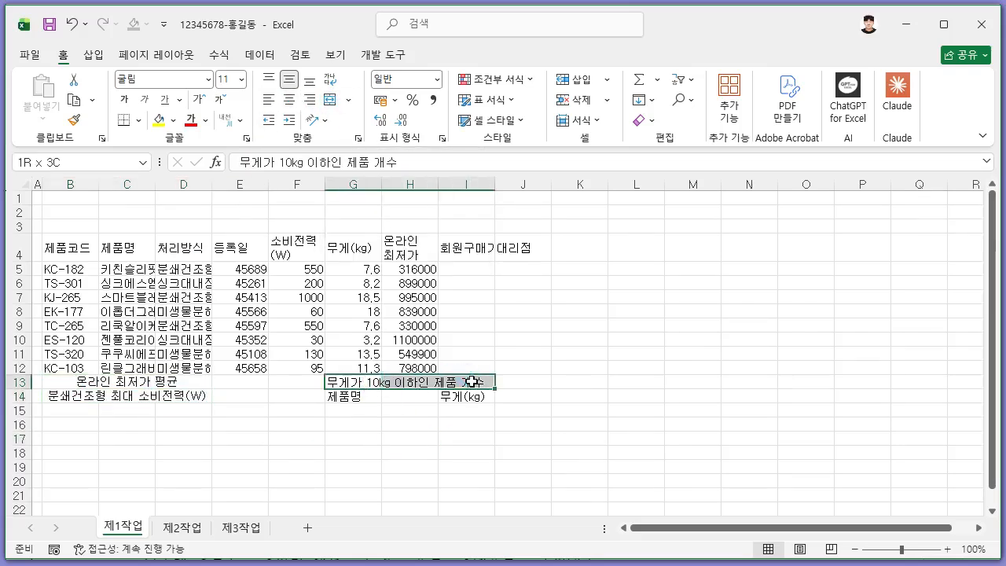
{"action": "left_click", "coordinate": [329, 100]}
{"action": "left_click", "coordinate": [410, 480]}
{"action": "left_click", "coordinate": [420, 438]}
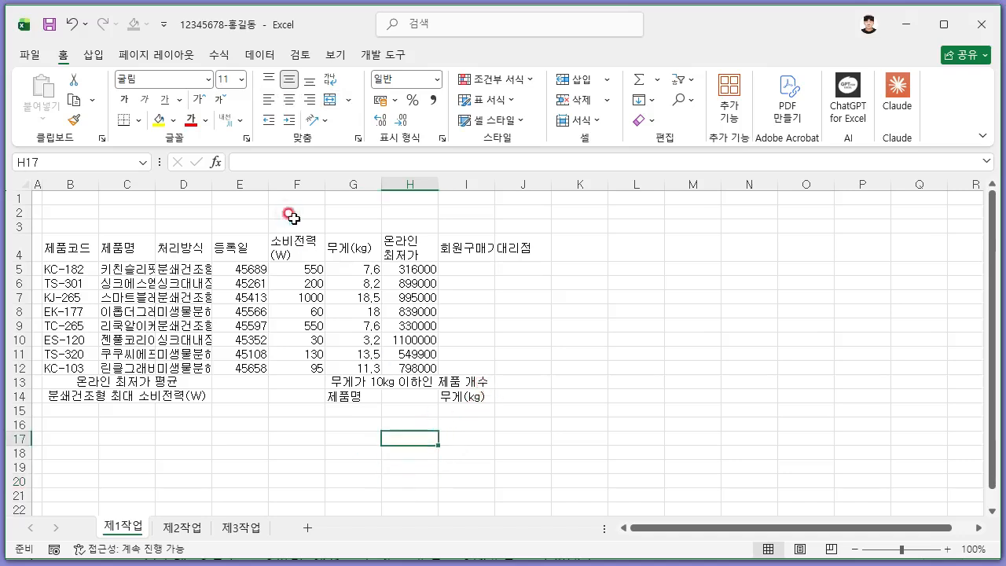
Autofit columns C, D and I to their contents and widen column H slightly
{"action": "left_click", "coordinate": [297, 248]}
{"action": "left_click", "coordinate": [393, 253]}
{"action": "left_click", "coordinate": [303, 250]}
{"action": "left_click", "coordinate": [409, 252]}
{"action": "left_click", "coordinate": [130, 252]}
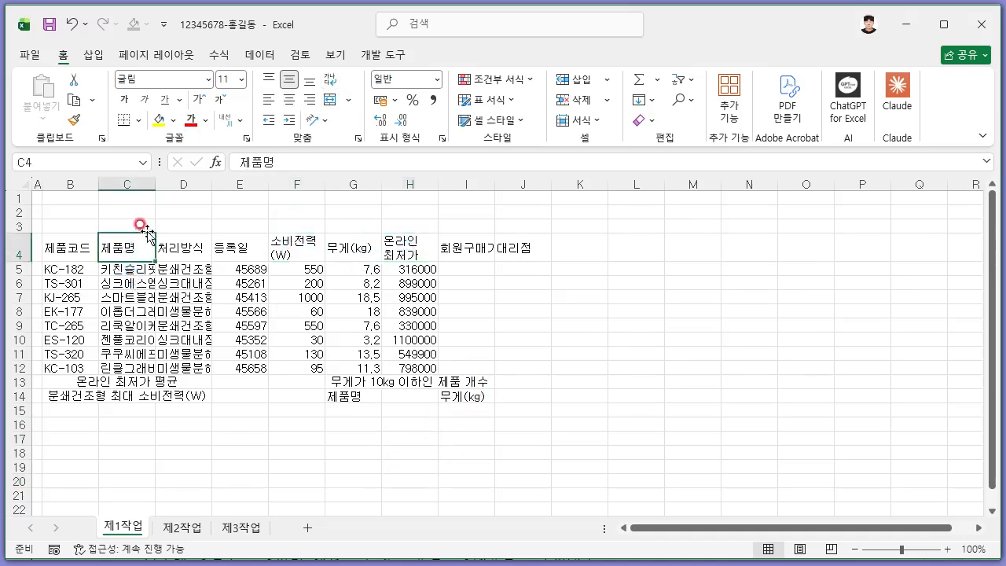
{"action": "double_click", "coordinate": [157, 184]}
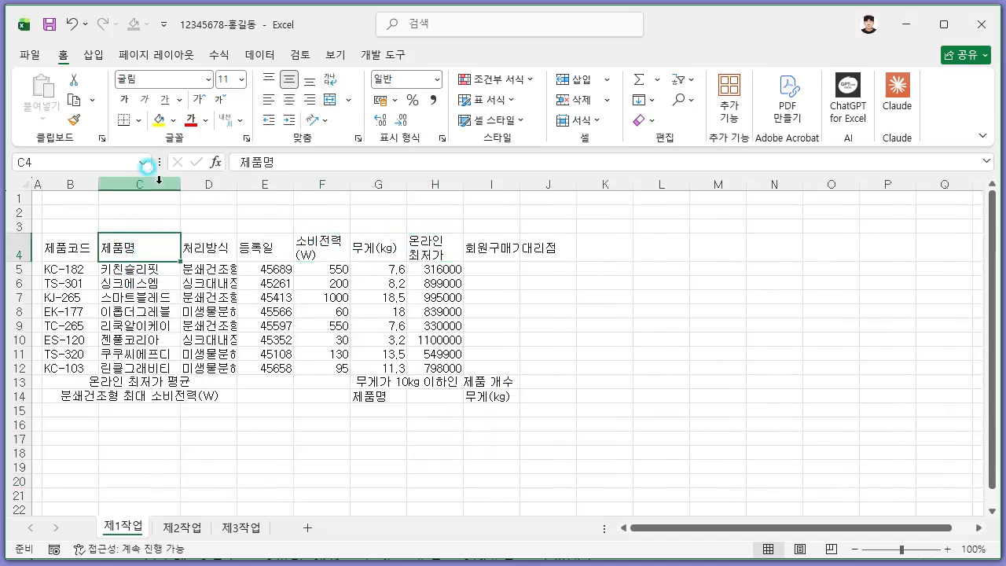
{"action": "double_click", "coordinate": [237, 184]}
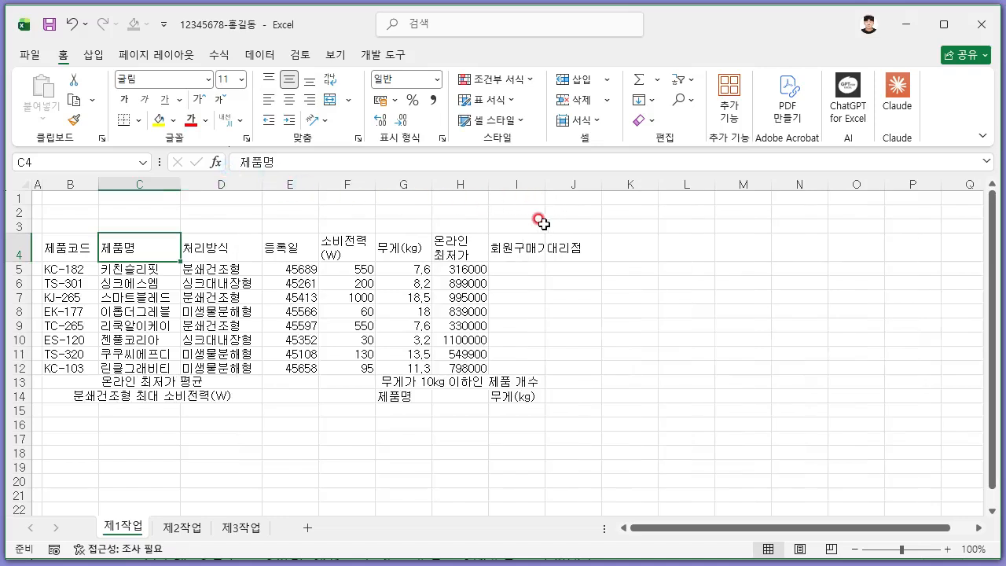
{"action": "double_click", "coordinate": [545, 182]}
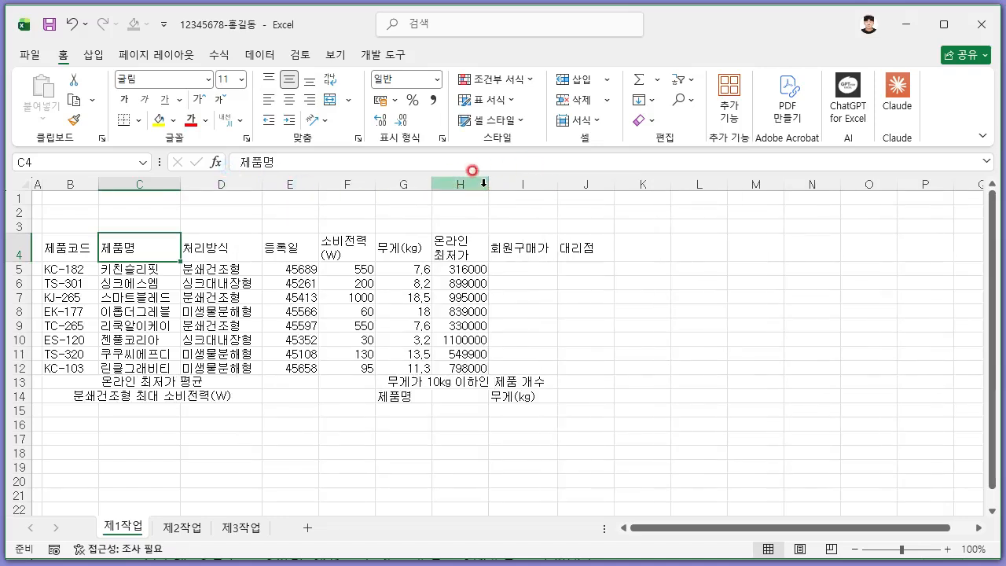
{"action": "double_click", "coordinate": [488, 182]}
{"action": "left_click", "coordinate": [581, 294]}
{"action": "left_click_drag", "start_coordinate": [482, 182], "coordinate": [491, 182]}
{"action": "left_click", "coordinate": [642, 284]}
{"action": "left_click", "coordinate": [576, 395]}
{"action": "left_click", "coordinate": [441, 466]}
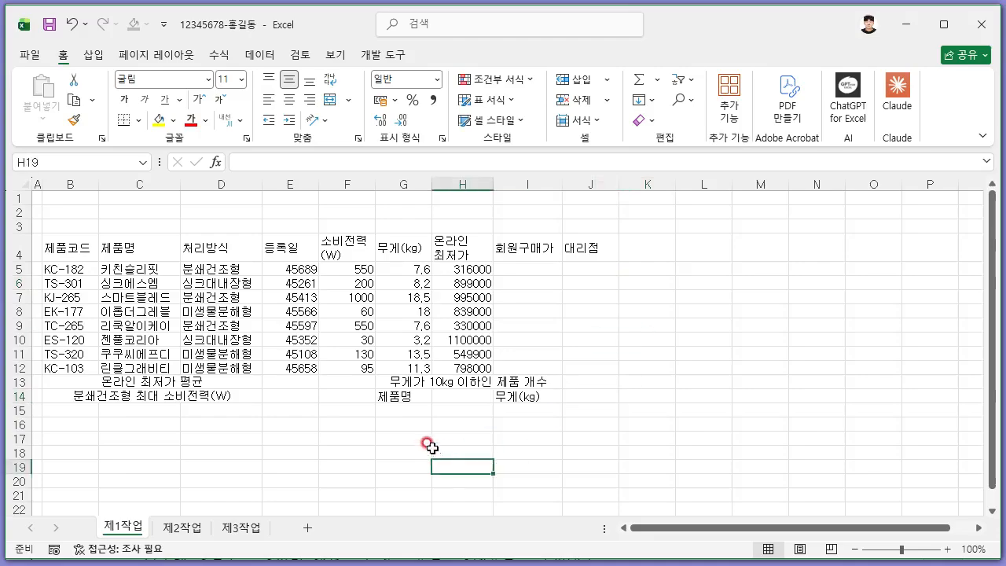
Switch to the exam PDF, examine the alignment condition below the output table, and return to Excel
{"action": "left_click", "coordinate": [367, 432]}
{"action": "key", "text": "alt+Tab"}
{"action": "left_click", "coordinate": [503, 333]}
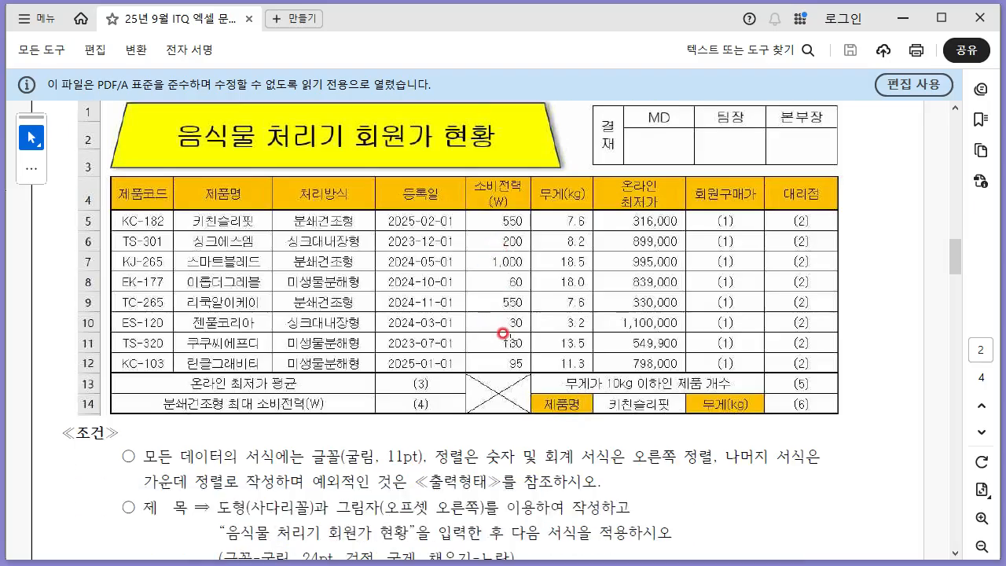
{"action": "scroll", "coordinate": [503, 333], "scroll_direction": "down", "scroll_amount": 2}
{"action": "left_click_drag", "start_coordinate": [326, 372], "coordinate": [600, 407]}
{"action": "left_click", "coordinate": [437, 382]}
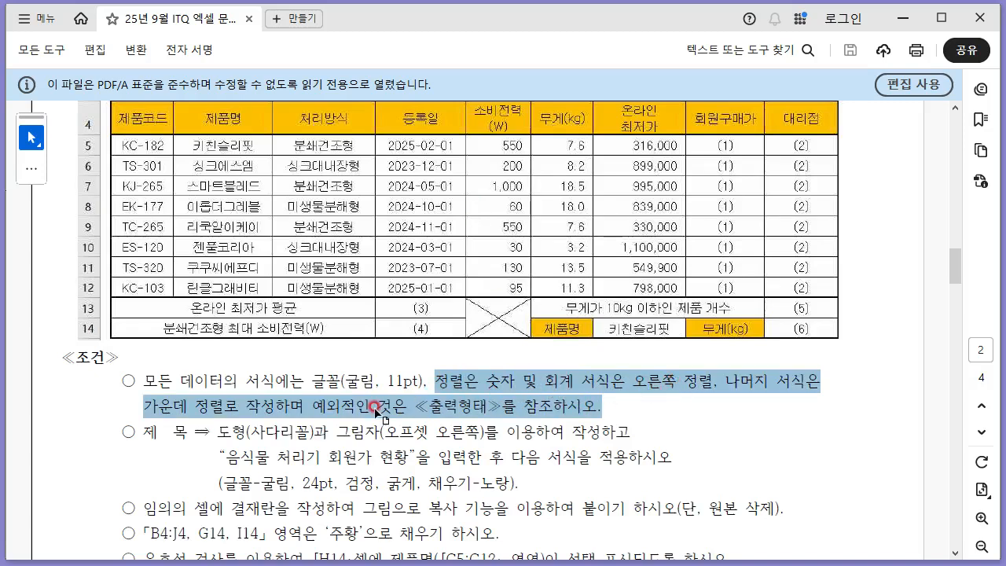
{"action": "key", "text": "alt+Tab"}
{"action": "left_click", "coordinate": [228, 391]}
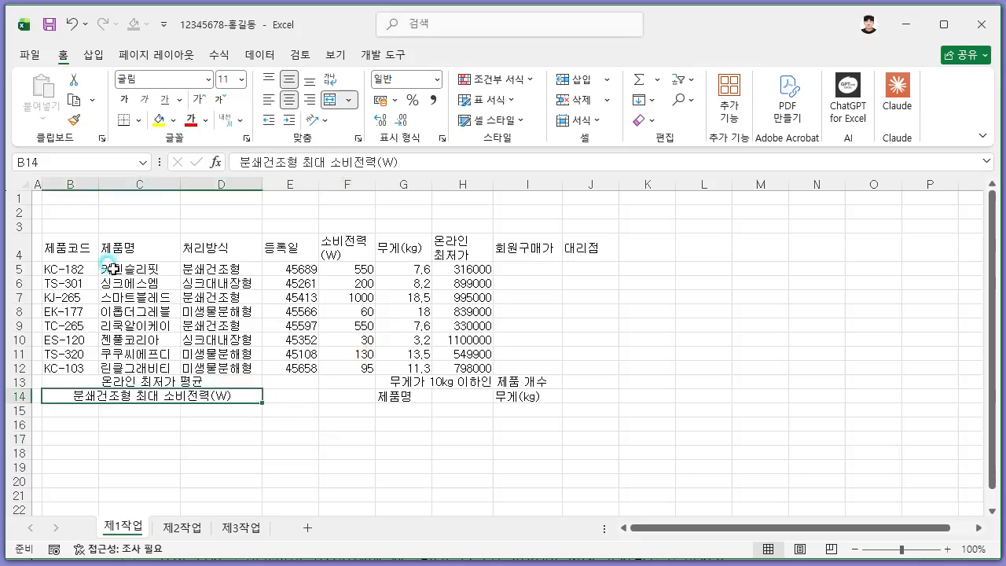
{"action": "left_click_drag", "start_coordinate": [67, 245], "coordinate": [233, 370]}
{"action": "key", "text": "alt+Tab"}
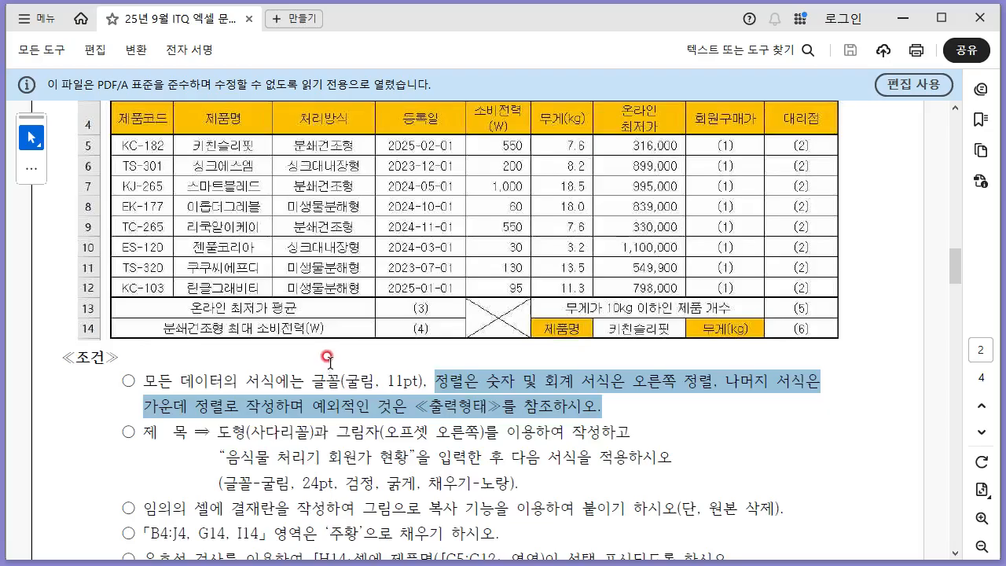
{"action": "key", "text": "alt+Tab"}
{"action": "left_click_drag", "start_coordinate": [293, 246], "coordinate": [559, 254]}
{"action": "key", "text": "alt+Tab"}
{"action": "key", "text": "alt+Tab"}
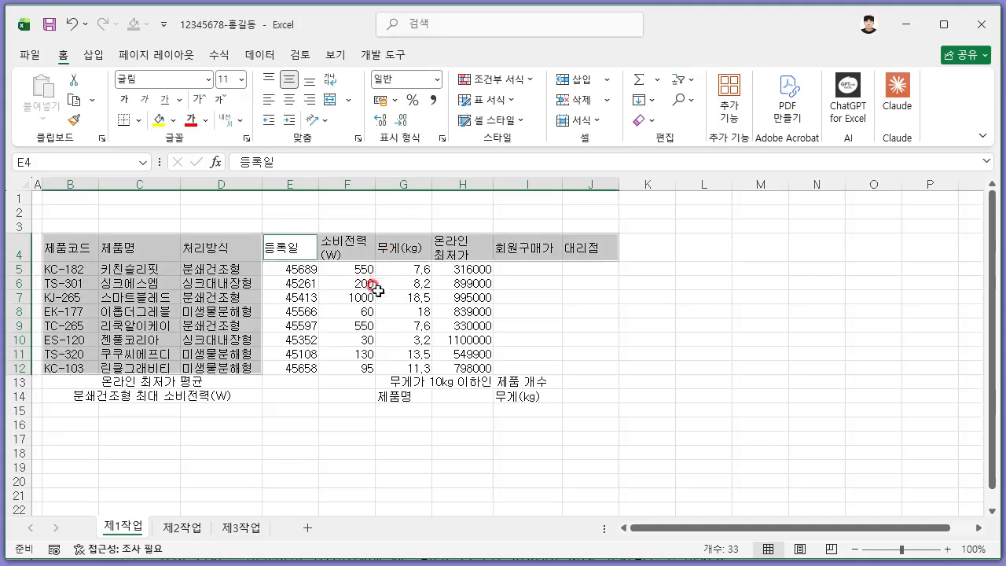
{"action": "left_click", "coordinate": [311, 269], "text": "ctrl"}
{"action": "left_click", "coordinate": [349, 295]}
Format the 등록일 values in E5:E12 with the Date (날짜) number format
{"action": "left_click_drag", "start_coordinate": [305, 266], "coordinate": [316, 367]}
{"action": "key", "text": "ctrl+1"}
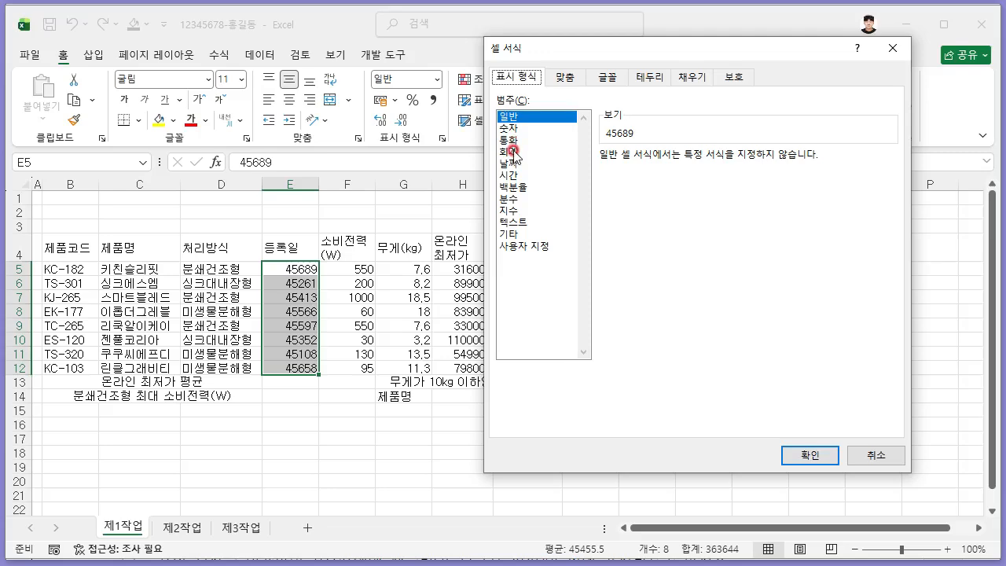
{"action": "left_click", "coordinate": [506, 163]}
{"action": "left_click", "coordinate": [800, 454]}
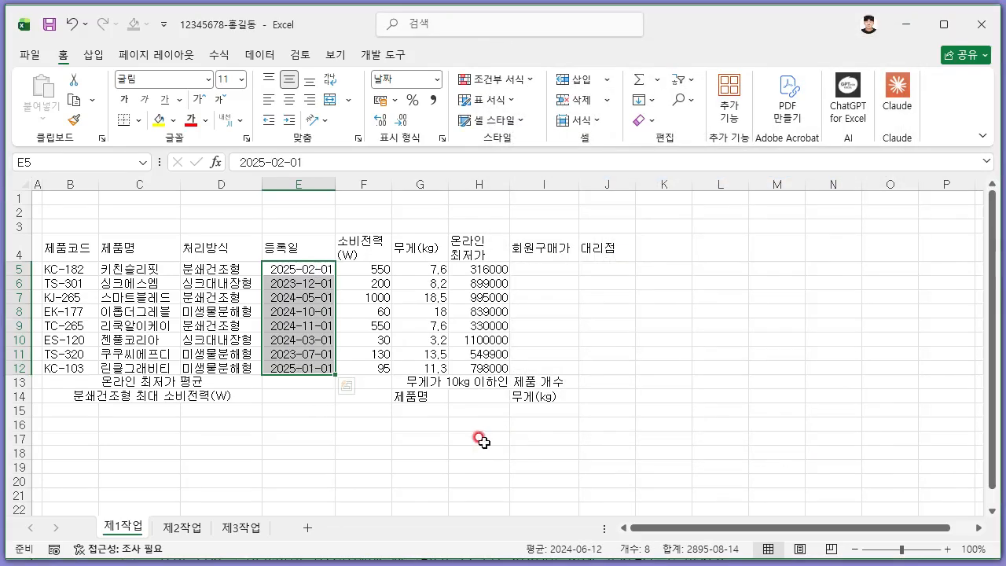
{"action": "left_click", "coordinate": [437, 438]}
Center B4:D12, E4:J4, E5:E12, the merged G13 label, G14 and I14 horizontally, checking the alignment against the exam PDF
{"action": "left_click_drag", "start_coordinate": [94, 249], "coordinate": [228, 366]}
{"action": "left_click_drag", "start_coordinate": [272, 249], "coordinate": [594, 252], "text": "ctrl"}
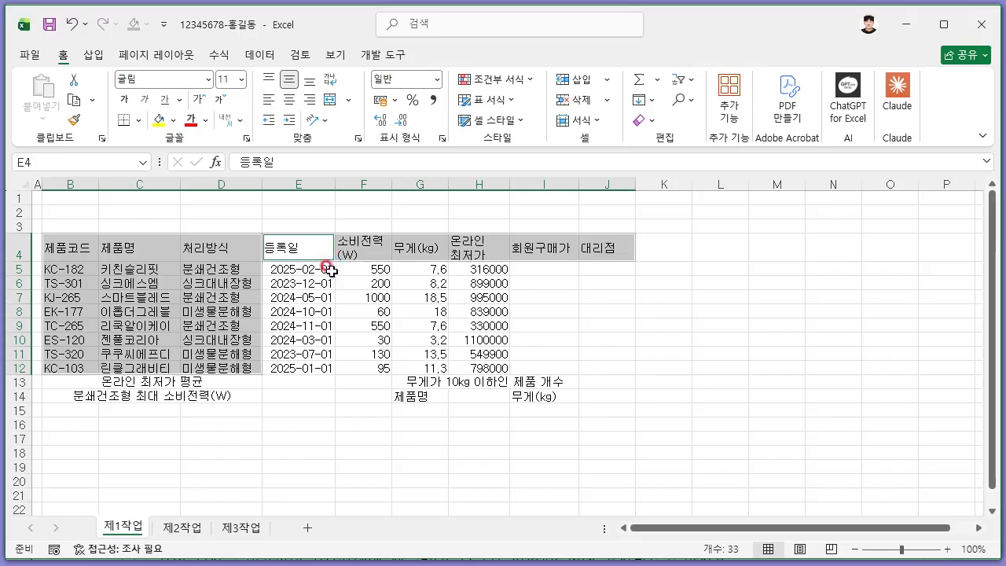
{"action": "left_click_drag", "start_coordinate": [326, 267], "coordinate": [322, 366]}
{"action": "key", "text": "alt+Tab"}
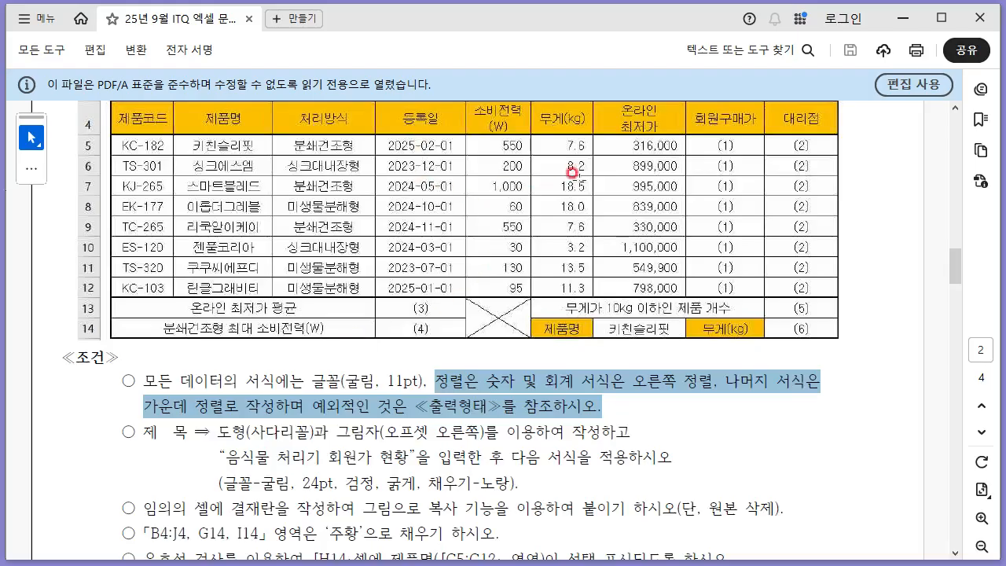
{"action": "key", "text": "alt+Tab"}
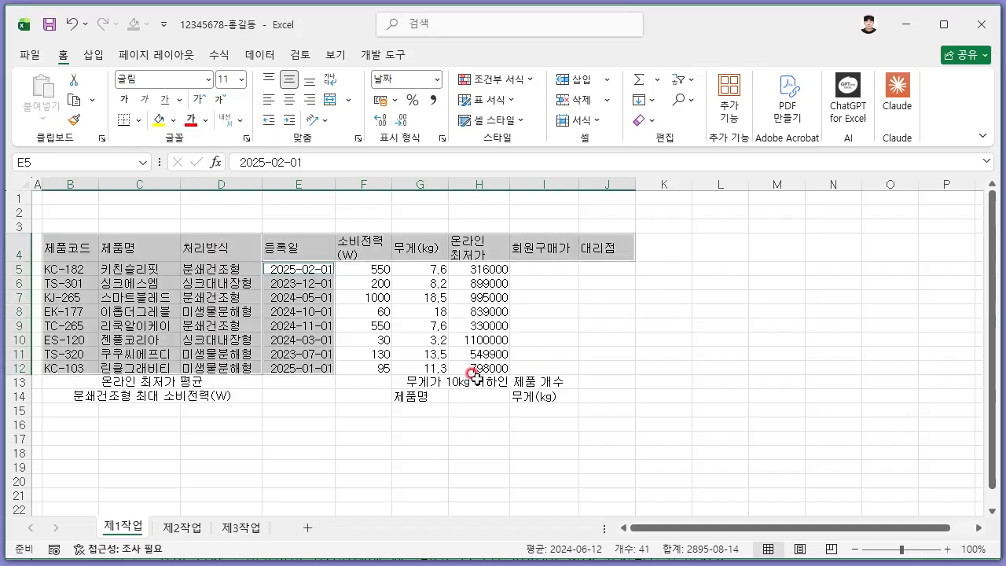
{"action": "left_click", "coordinate": [474, 377], "text": "ctrl"}
{"action": "left_click", "coordinate": [423, 397], "text": "ctrl"}
{"action": "left_click", "coordinate": [539, 395], "text": "ctrl"}
{"action": "key", "text": "alt+Tab"}
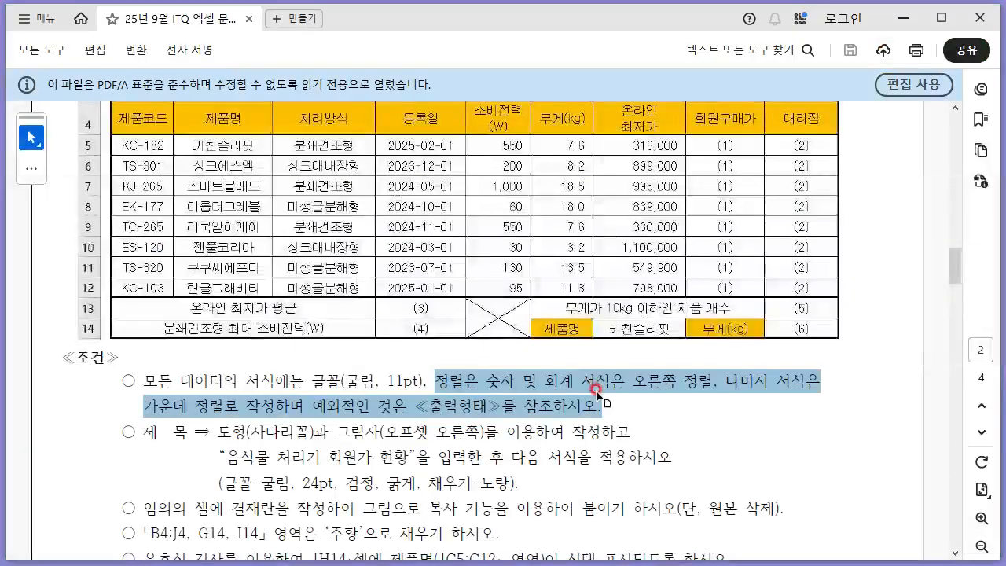
{"action": "key", "text": "alt+Tab"}
{"action": "left_click", "coordinate": [290, 103]}
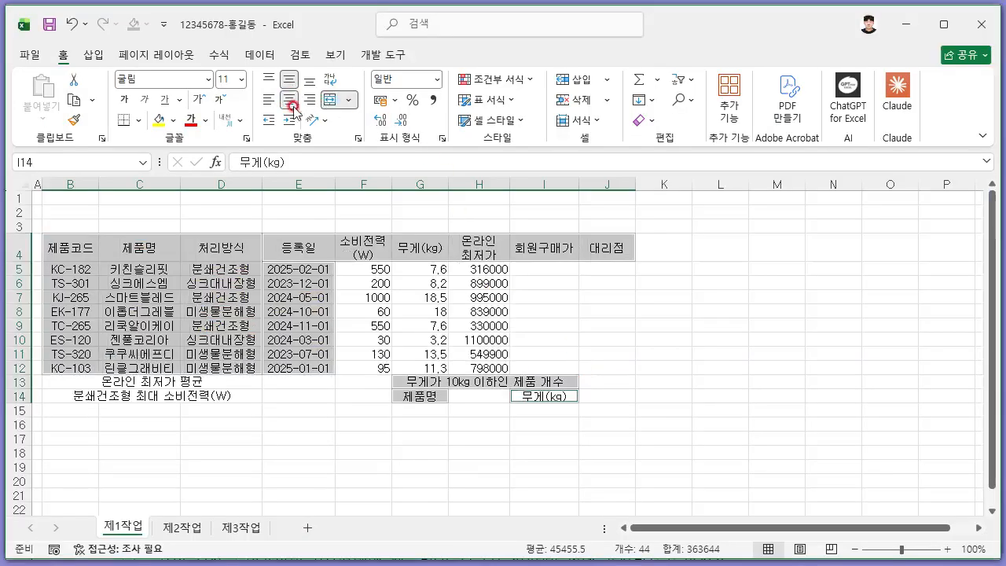
Right-align F5:J12, E13:E14 and J13:J14, as required for numeric cells by the exam PDF
{"action": "key", "text": "alt+Tab"}
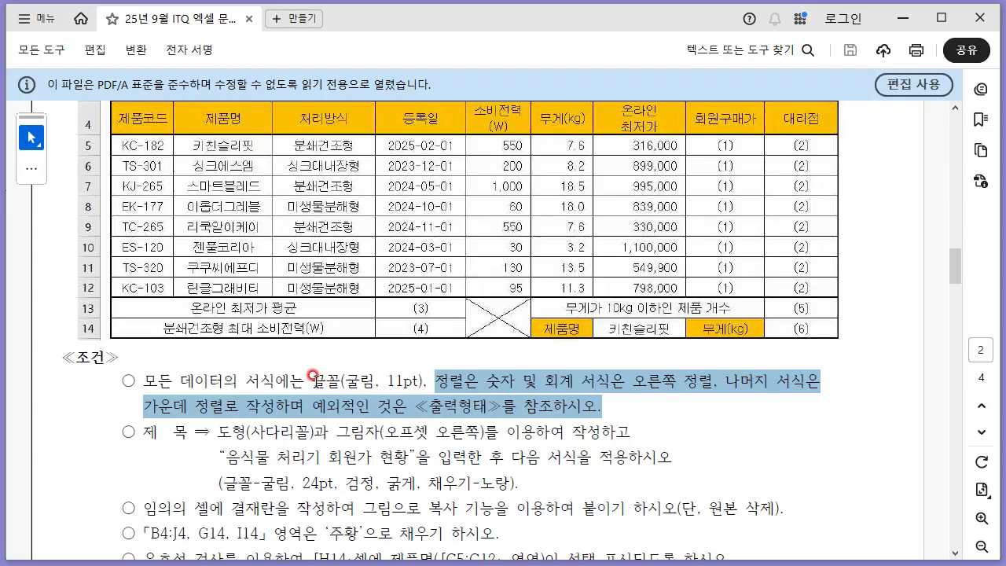
{"action": "key", "text": "alt+Tab"}
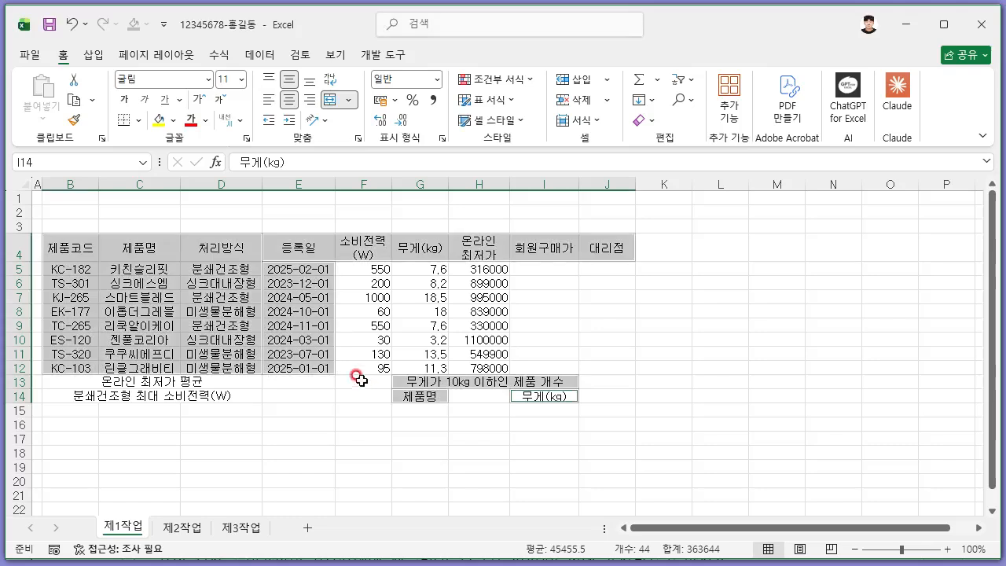
{"action": "left_click_drag", "start_coordinate": [321, 378], "coordinate": [321, 393]}
{"action": "left_click_drag", "start_coordinate": [378, 268], "coordinate": [602, 396]}
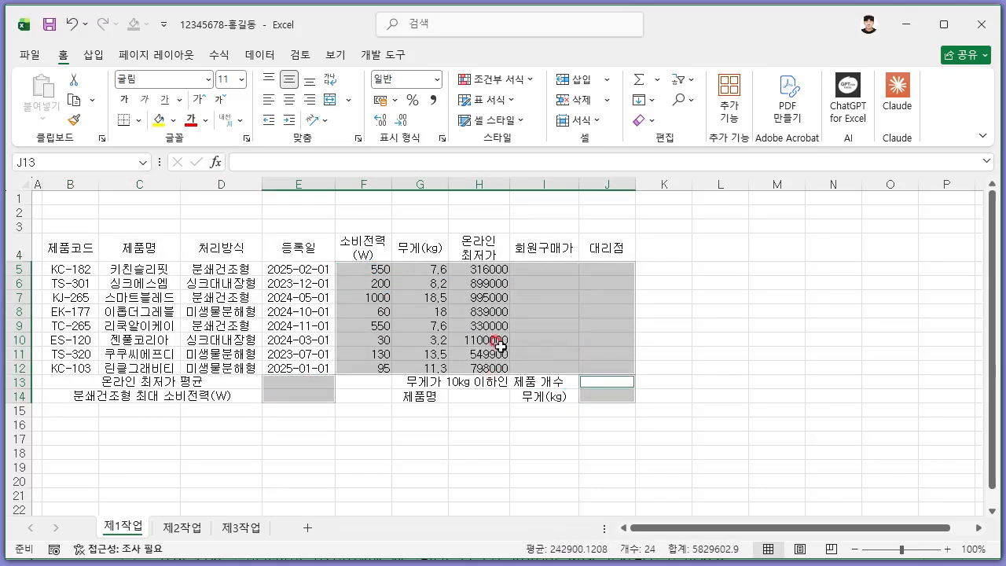
{"action": "left_click", "coordinate": [312, 101]}
{"action": "left_click", "coordinate": [467, 396]}
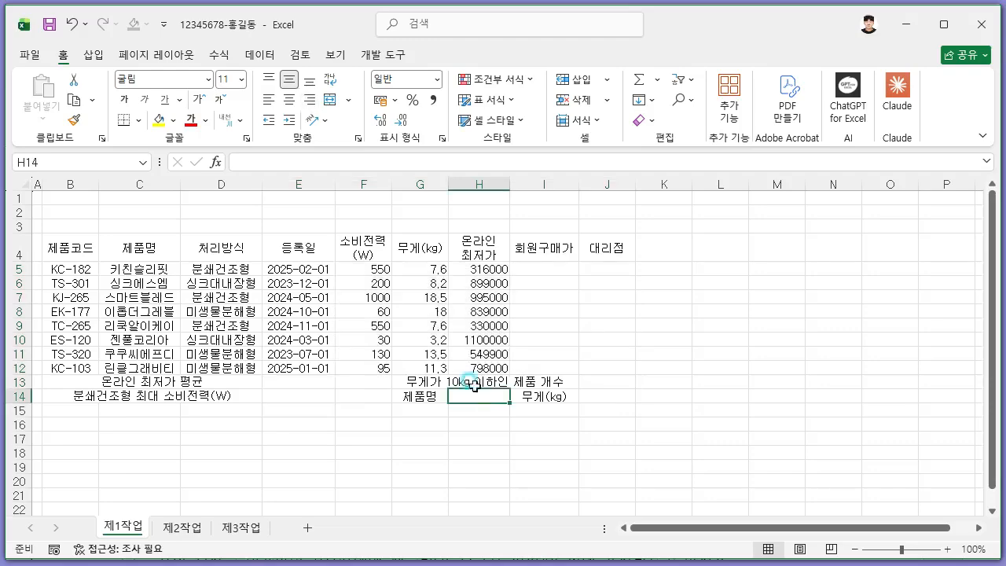
{"action": "left_click", "coordinate": [539, 444]}
{"action": "left_click", "coordinate": [605, 463]}
{"action": "left_click", "coordinate": [667, 438]}
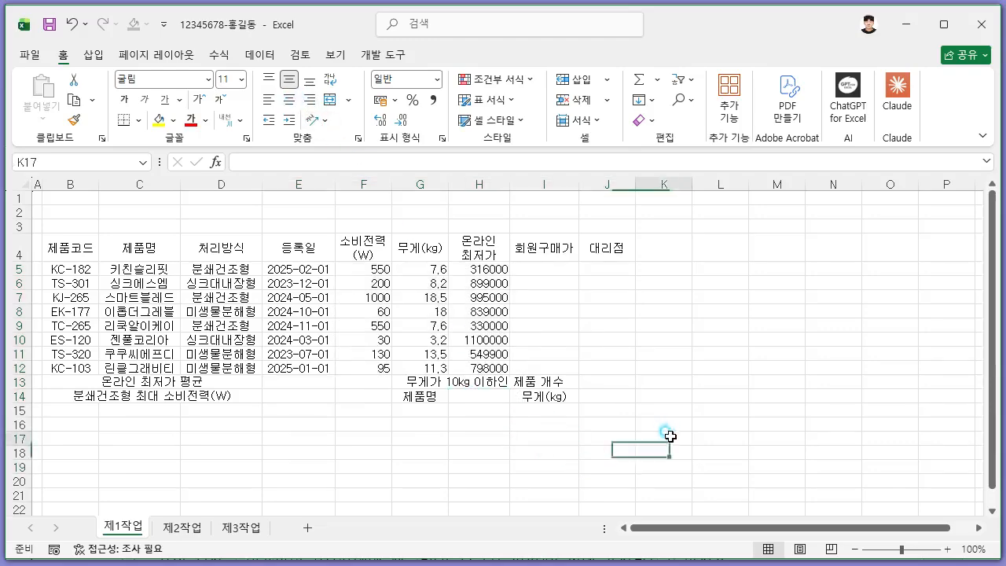
Check the title area in the exam PDF and increase the height of rows 1 to 3 equally on the 제1작업 sheet
{"action": "key", "text": "alt+Tab"}
{"action": "left_click", "coordinate": [668, 427]}
{"action": "left_click", "coordinate": [619, 397]}
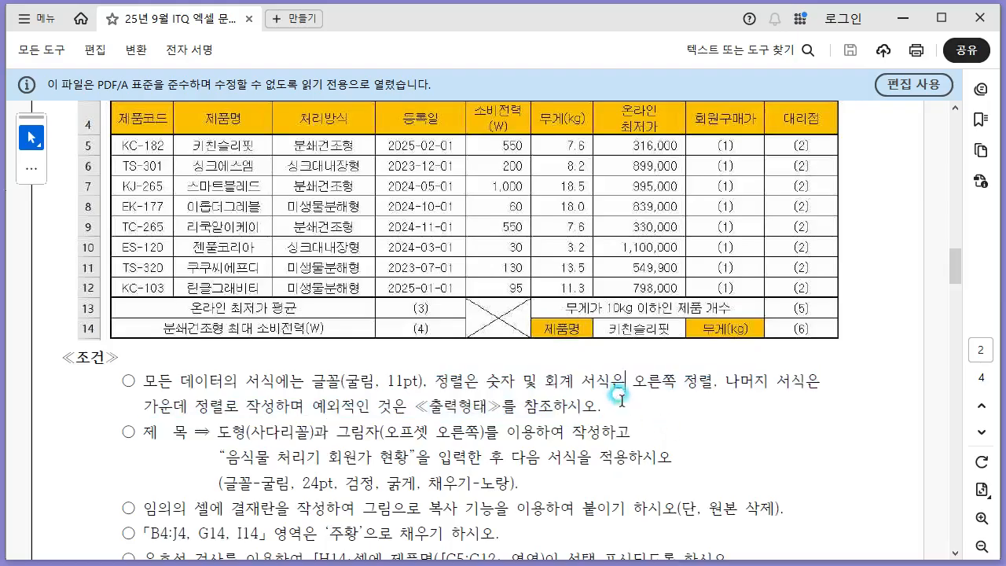
{"action": "scroll", "coordinate": [615, 391], "scroll_direction": "up", "scroll_amount": 2}
{"action": "key", "text": "alt+Tab"}
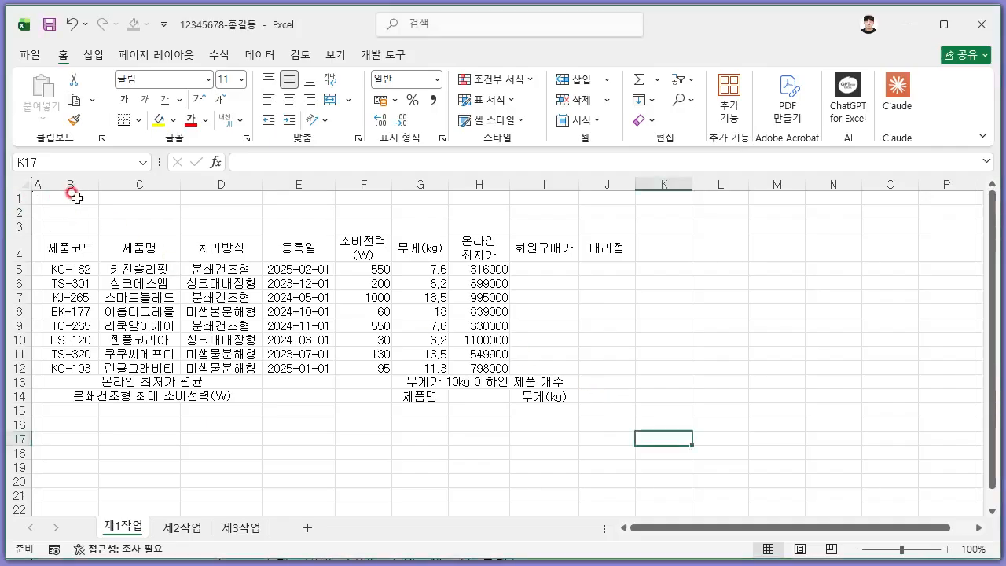
{"action": "left_click_drag", "start_coordinate": [74, 195], "coordinate": [601, 225]}
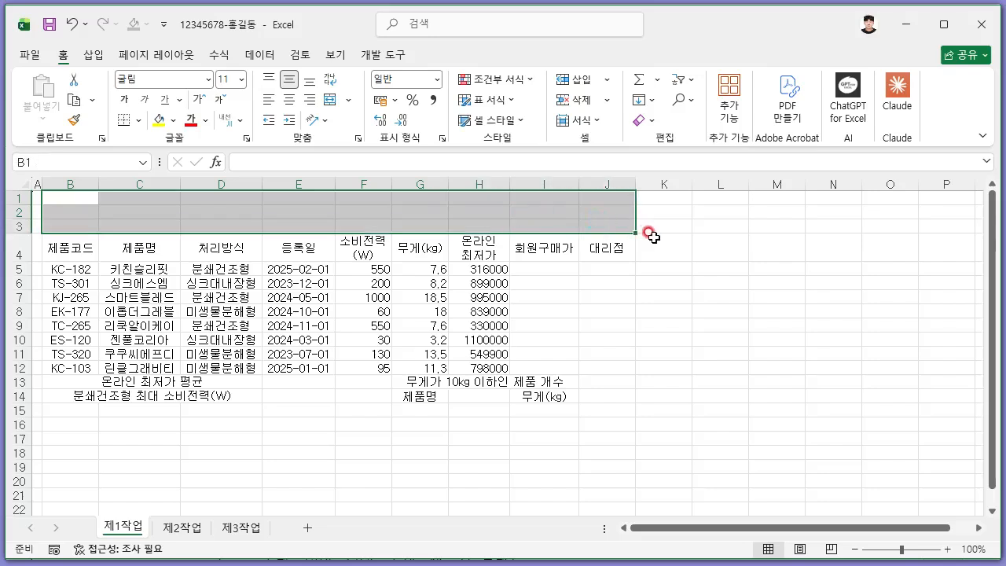
{"action": "left_click", "coordinate": [697, 249]}
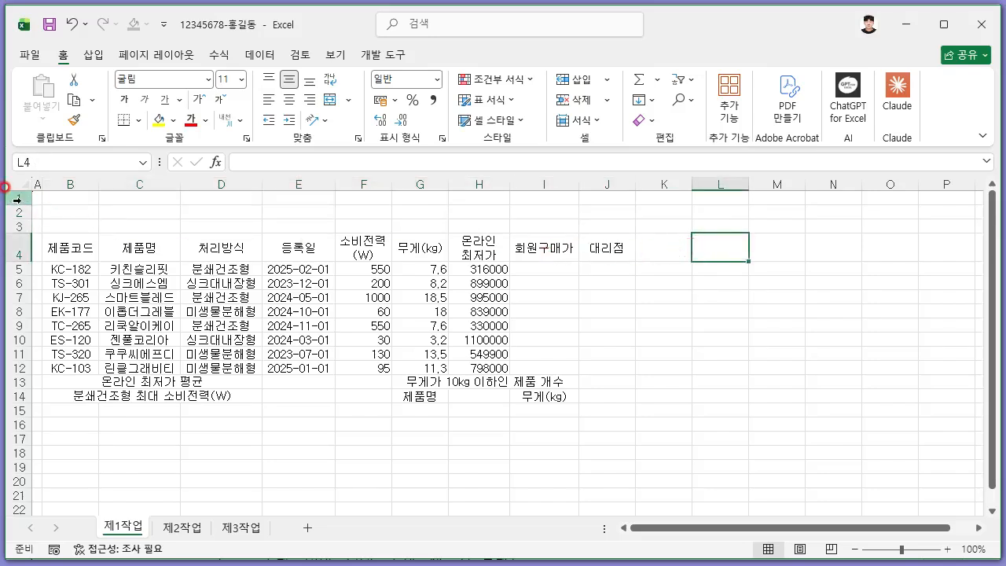
{"action": "left_click_drag", "start_coordinate": [17, 198], "coordinate": [22, 241]}
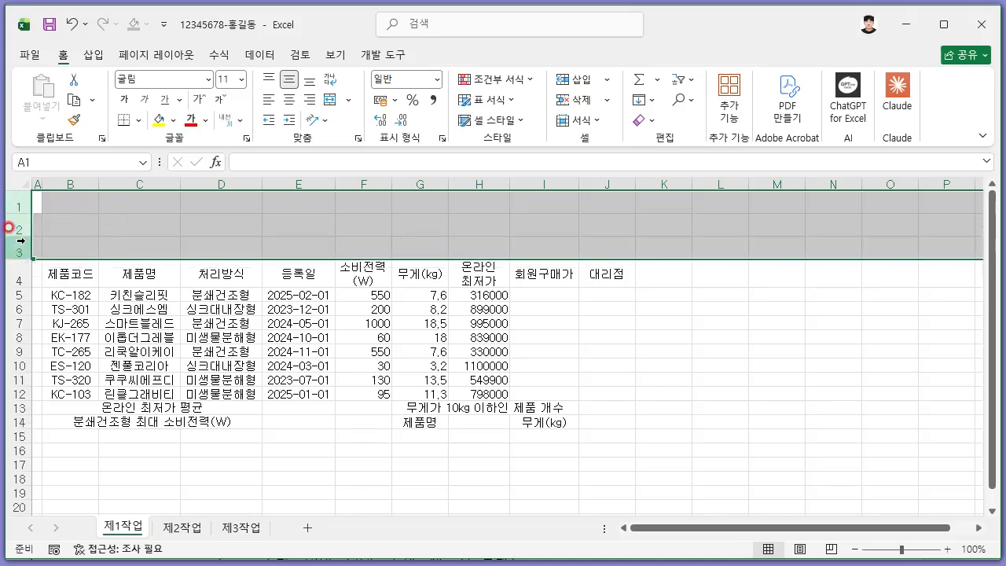
{"action": "left_click", "coordinate": [220, 245]}
{"action": "left_click", "coordinate": [550, 247]}
{"action": "left_click", "coordinate": [776, 310]}
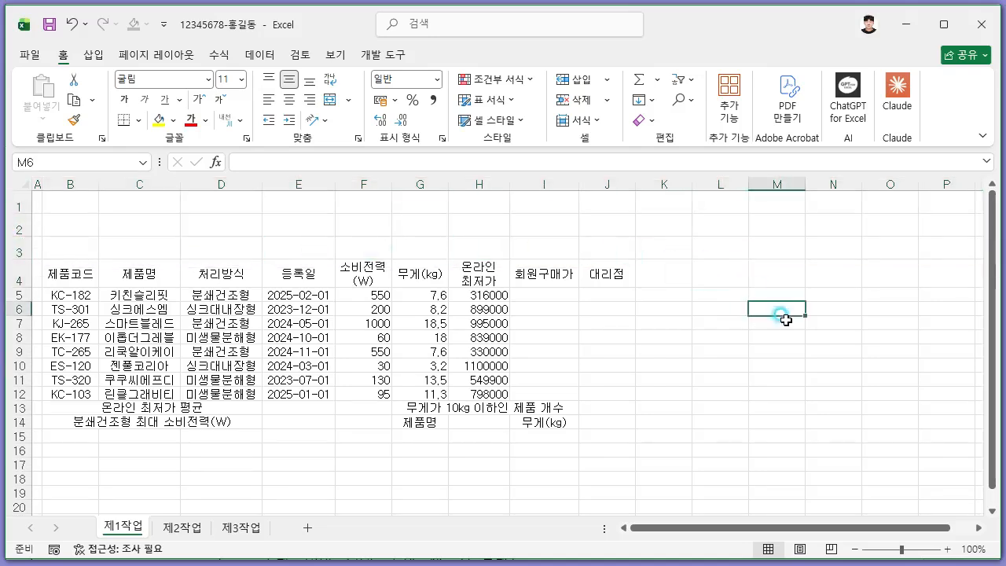
{"action": "left_click", "coordinate": [794, 351]}
Check the title shape requirement in the exam PDF and draw a trapezoid about 12.5 cm wide and 1.8 cm high over B1:G3
{"action": "key", "text": "alt+Tab"}
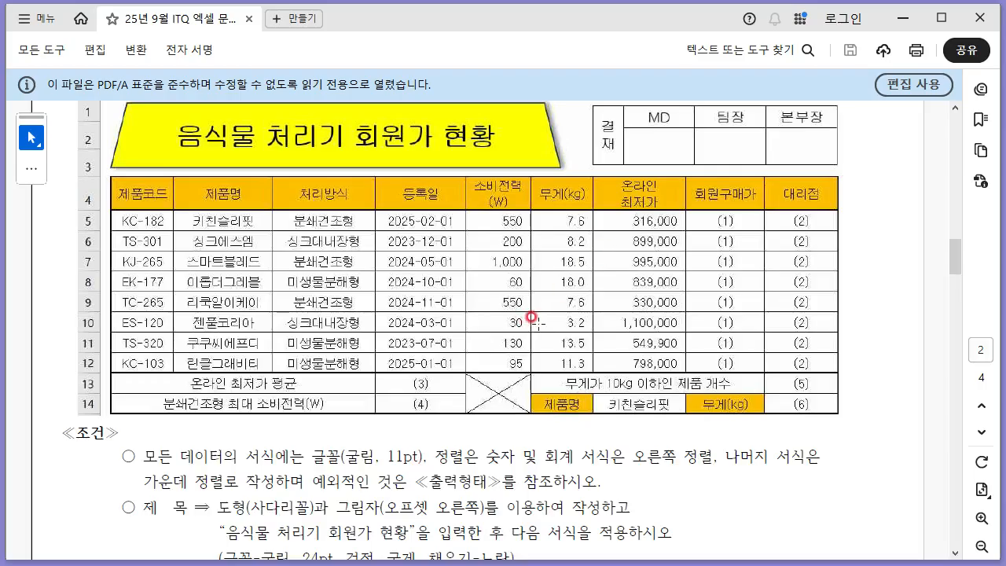
{"action": "scroll", "coordinate": [531, 316], "scroll_direction": "down", "scroll_amount": 3}
{"action": "left_click_drag", "start_coordinate": [231, 389], "coordinate": [330, 393]}
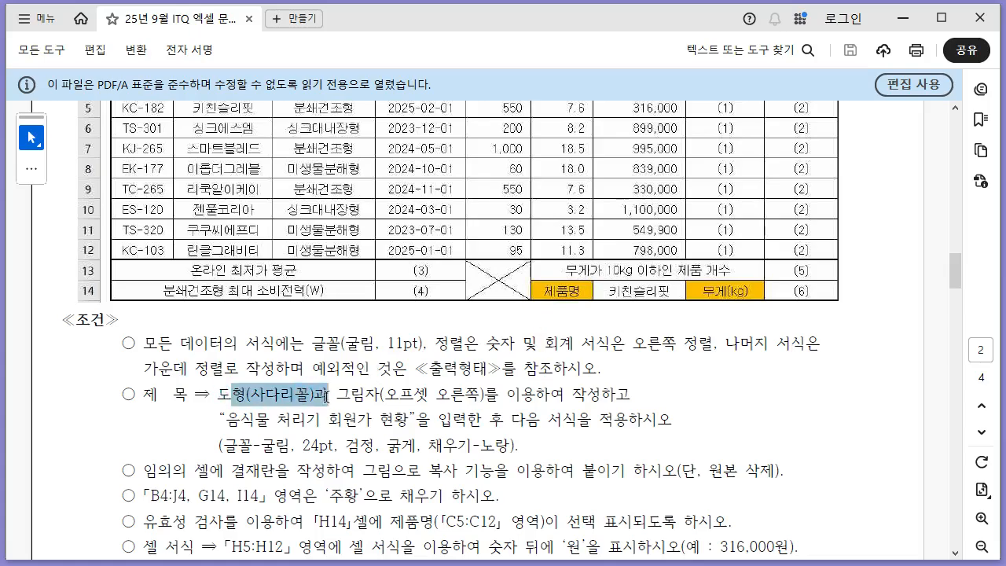
{"action": "left_click", "coordinate": [309, 396]}
{"action": "scroll", "coordinate": [303, 357], "scroll_direction": "up", "scroll_amount": 3}
{"action": "key", "text": "alt+Tab"}
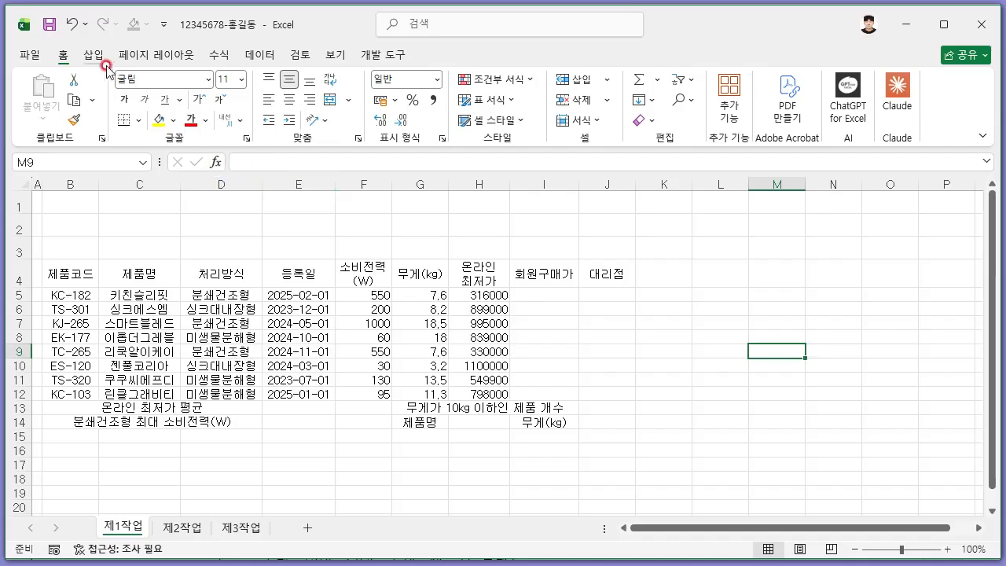
{"action": "left_click", "coordinate": [92, 55]}
{"action": "key", "text": "alt+Tab"}
{"action": "scroll", "coordinate": [130, 157], "scroll_direction": "up", "scroll_amount": 1}
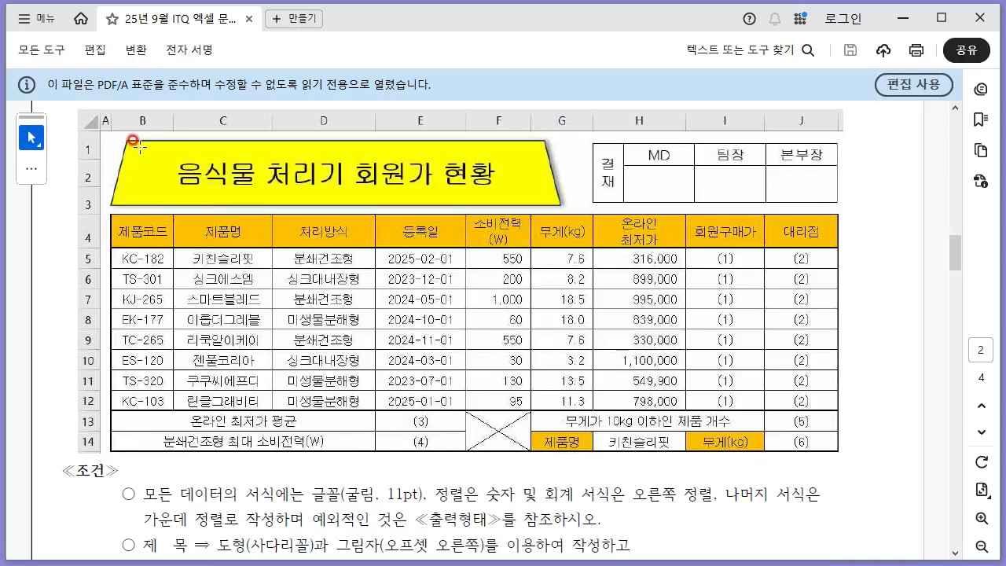
{"action": "key", "text": "alt+Tab"}
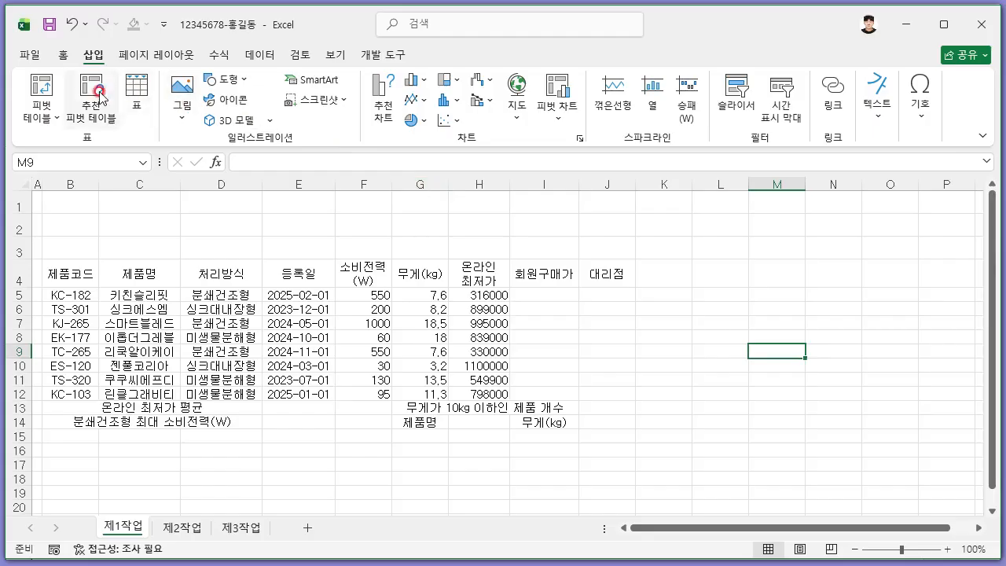
{"action": "left_click", "coordinate": [226, 79]}
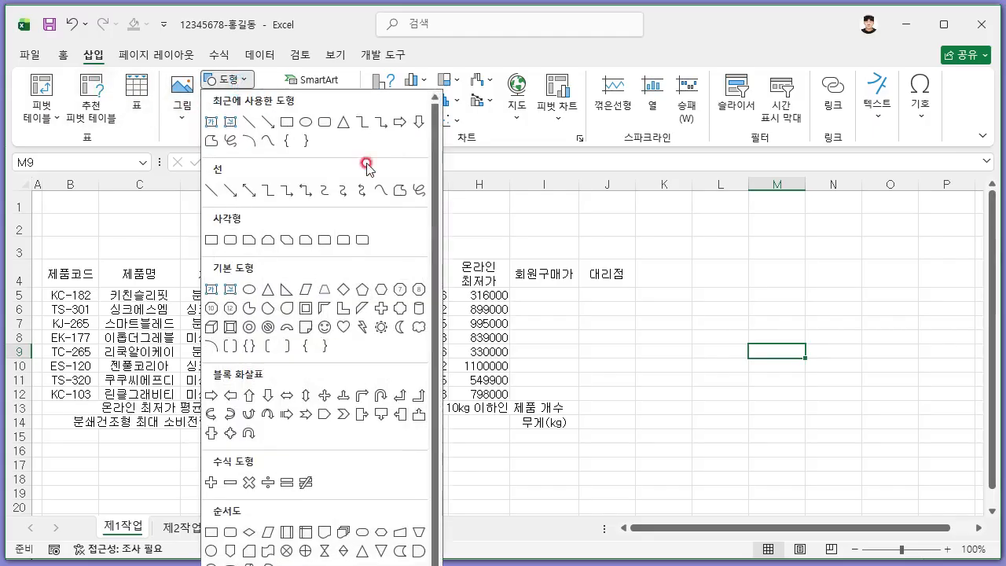
{"action": "left_click", "coordinate": [327, 291]}
{"action": "left_click_drag", "start_coordinate": [51, 196], "coordinate": [428, 250]}
Check the shadow requirement in the exam PDF and apply the outer shadow Offset: Right (오프셋: 오른쪽) to the trapezoid
{"action": "key", "text": "alt+Tab"}
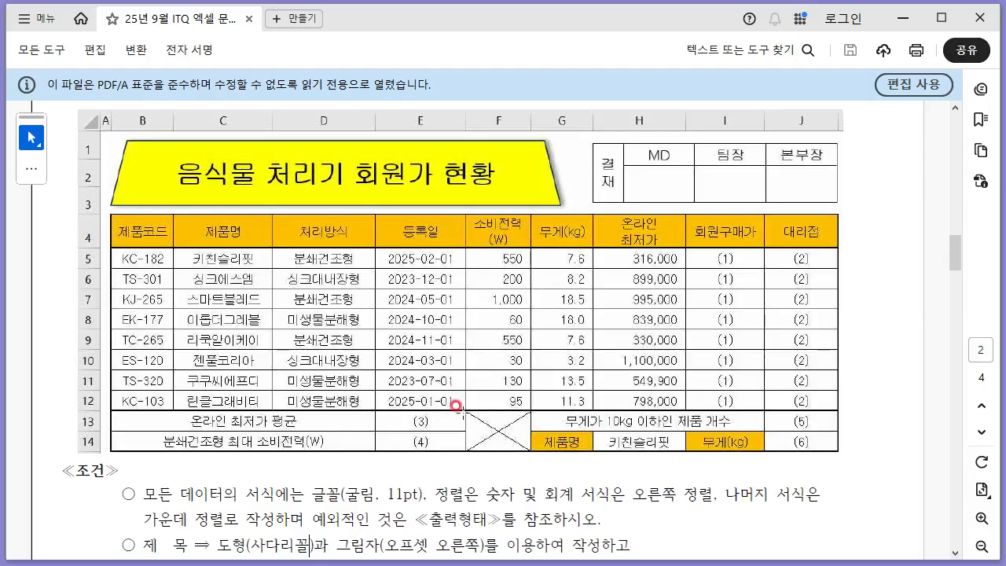
{"action": "scroll", "coordinate": [456, 405], "scroll_direction": "down", "scroll_amount": 3}
{"action": "left_click_drag", "start_coordinate": [335, 423], "coordinate": [565, 432]}
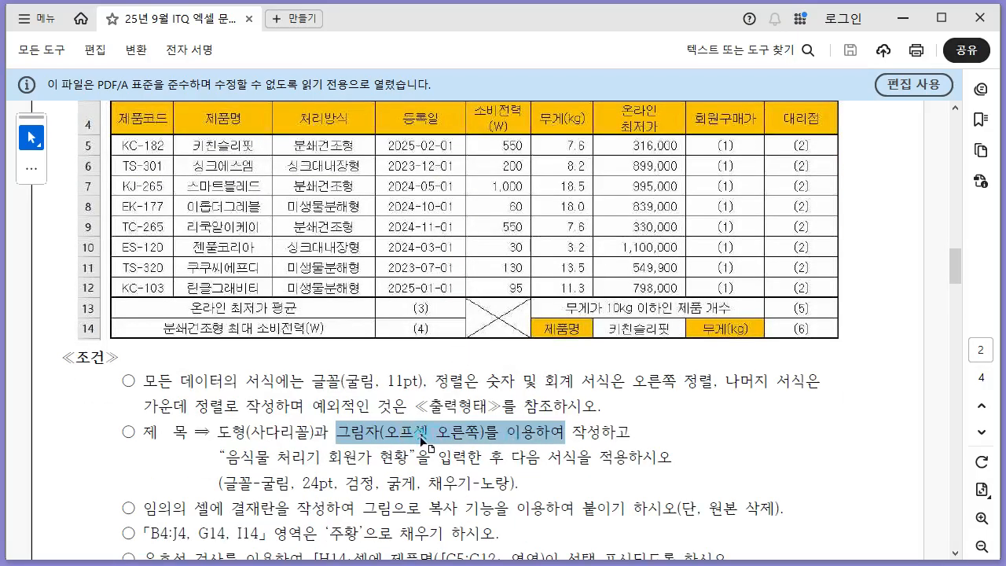
{"action": "key", "text": "ctrl+c"}
{"action": "key", "text": "alt+Tab"}
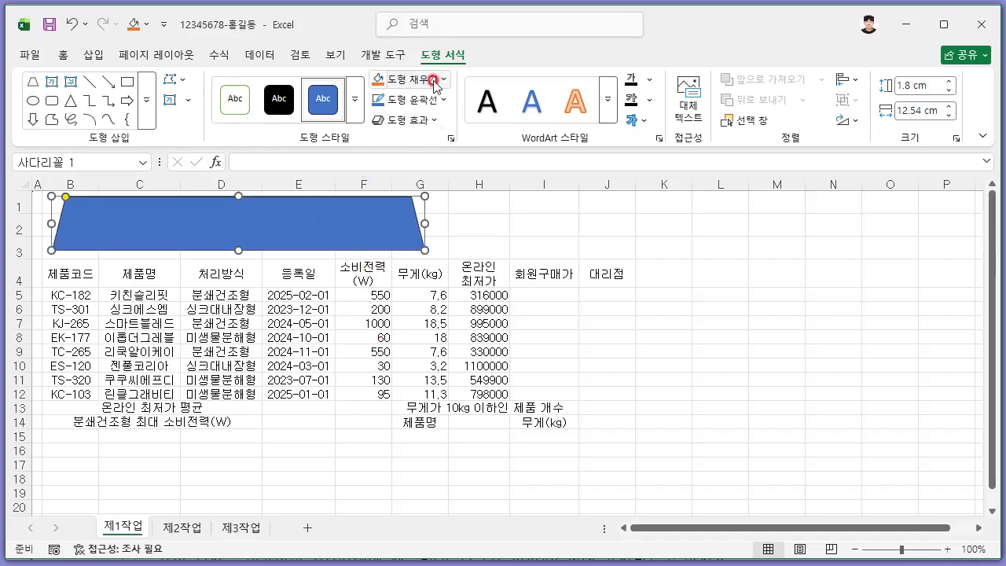
{"action": "left_click", "coordinate": [428, 122]}
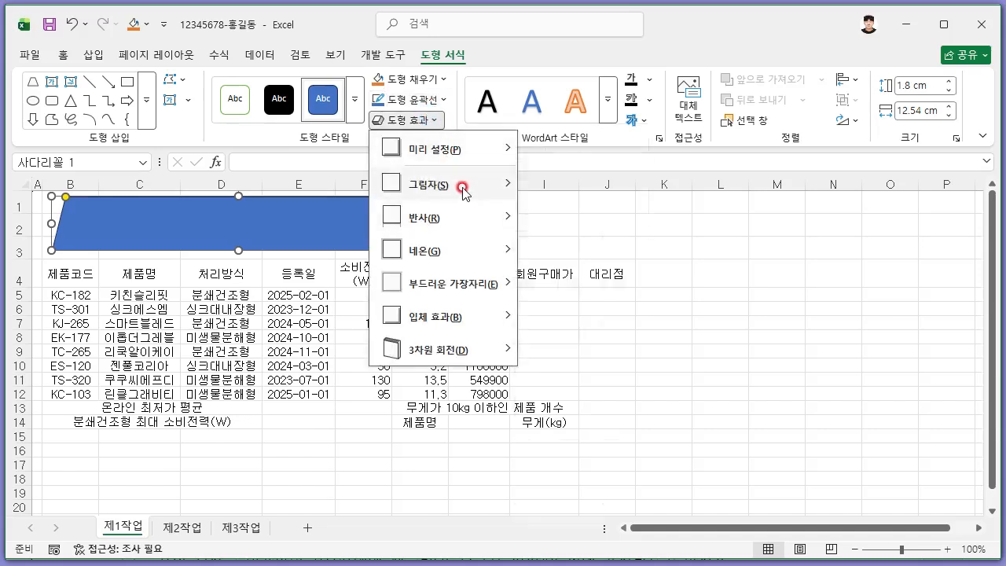
{"action": "mouse_move", "coordinate": [461, 187]}
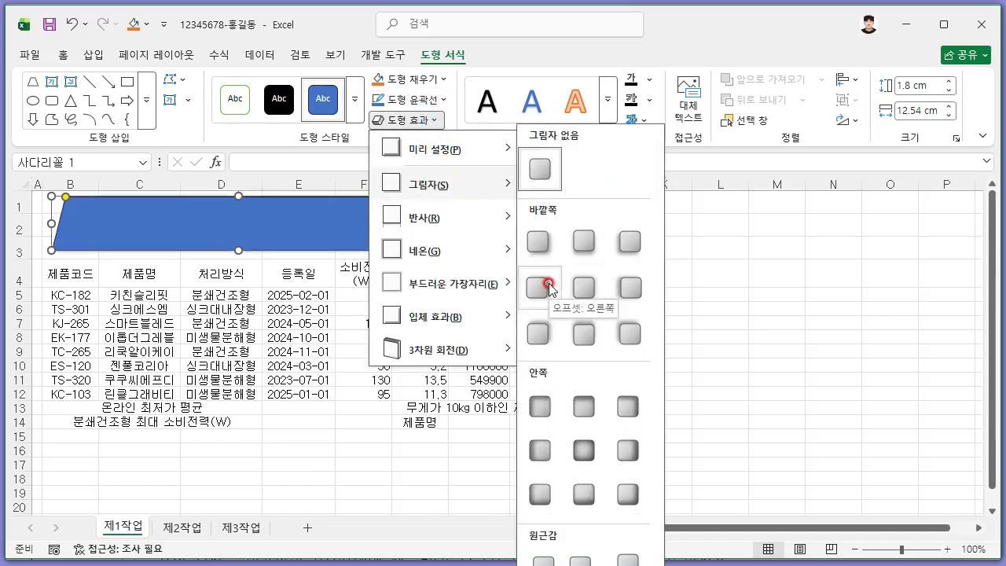
{"action": "left_click", "coordinate": [548, 286]}
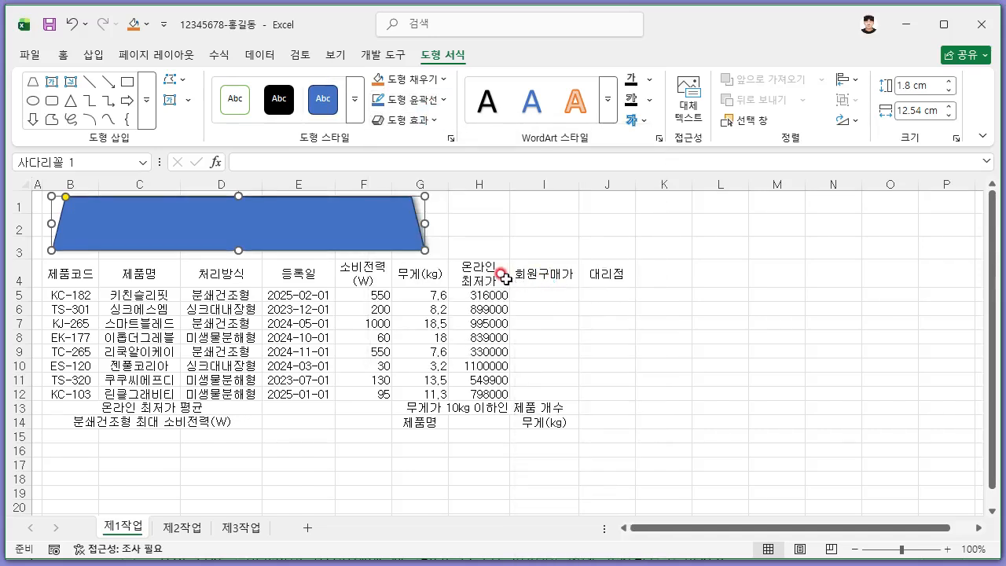
Enter the title 음식물 처리기 회원가 현황 in the trapezoid and center the text vertically and horizontally
{"action": "type", "text": "물 처리기 회원가 혀"}
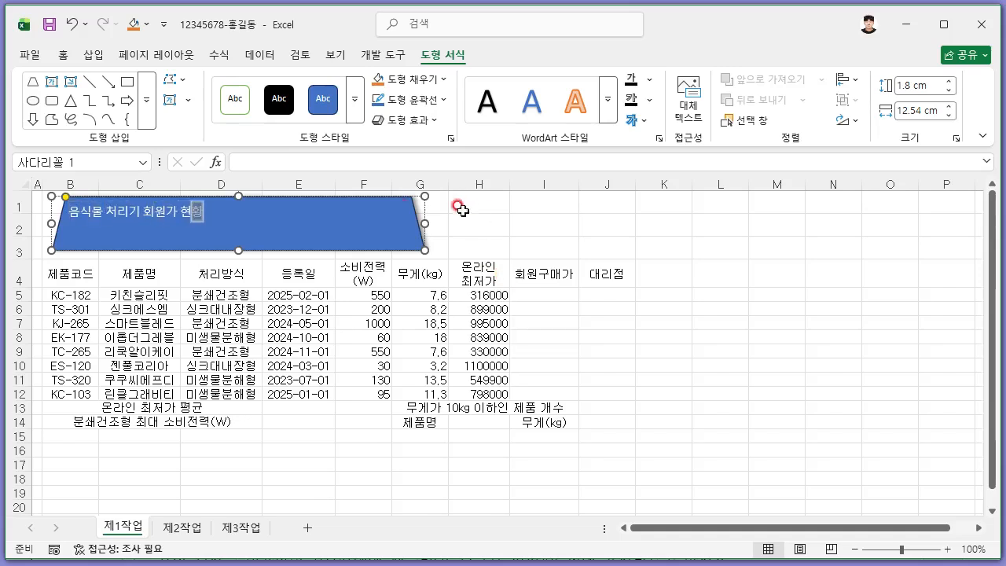
{"action": "triple_click", "coordinate": [123, 210]}
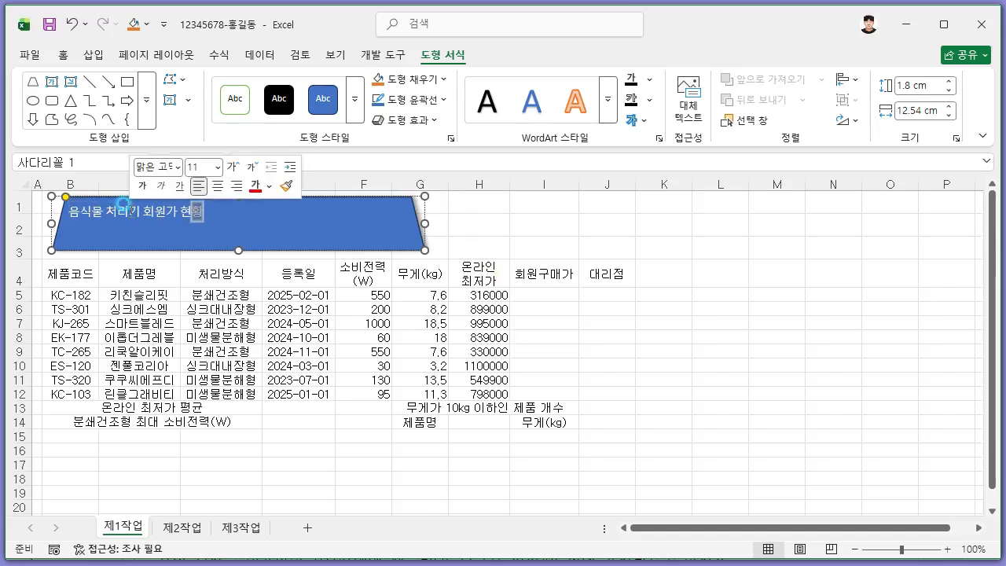
{"action": "left_click", "coordinate": [53, 59]}
{"action": "left_click", "coordinate": [289, 79]}
{"action": "left_click", "coordinate": [289, 99]}
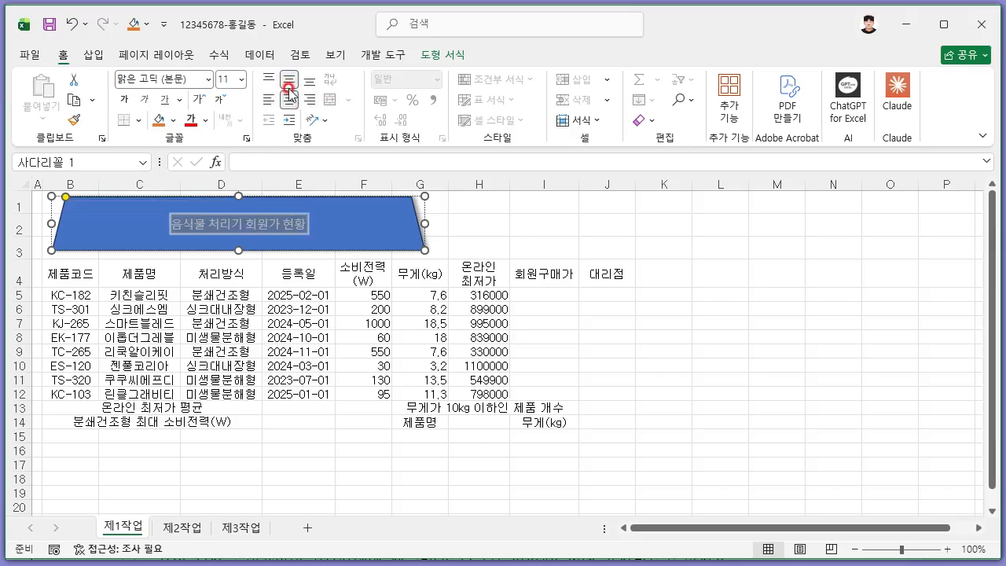
Check the title font requirements in the exam PDF and format the title text as 굴림, 24 pt, black and bold
{"action": "key", "text": "alt+Tab"}
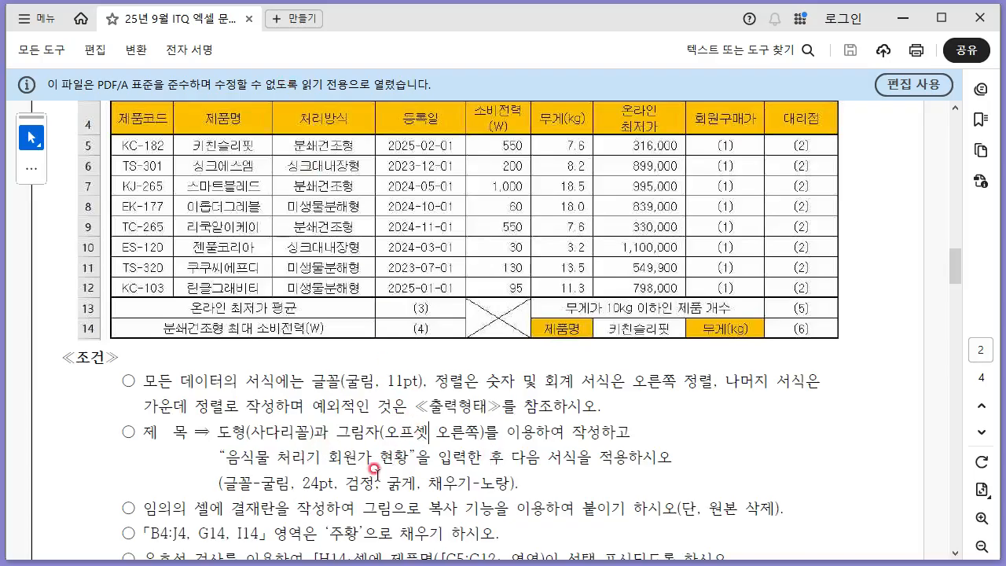
{"action": "key", "text": "alt+Tab"}
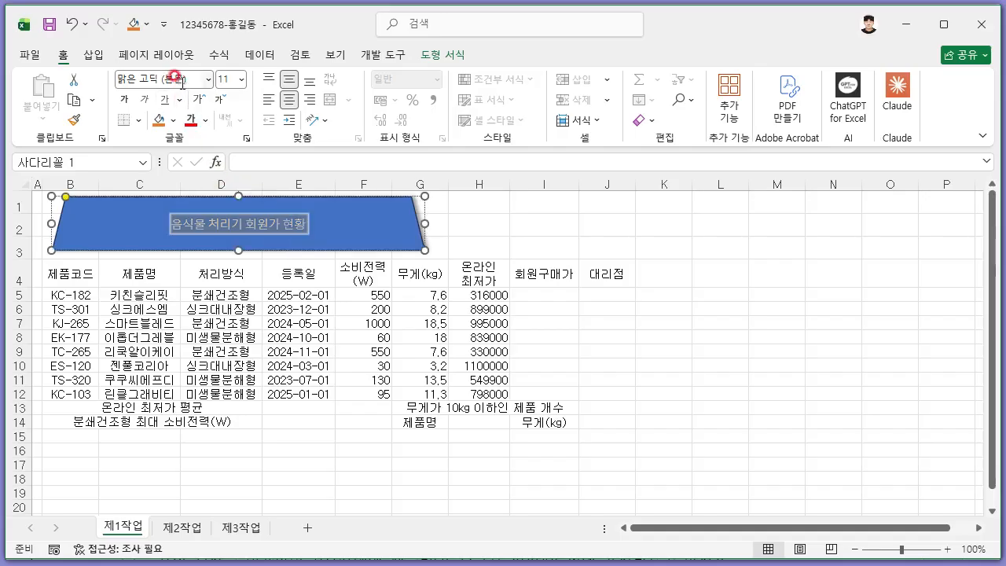
{"action": "left_click", "coordinate": [178, 78]}
{"action": "type", "text": "굴림"}
{"action": "key", "text": "Tab"}
{"action": "type", "text": "24"}
{"action": "key", "text": "Return"}
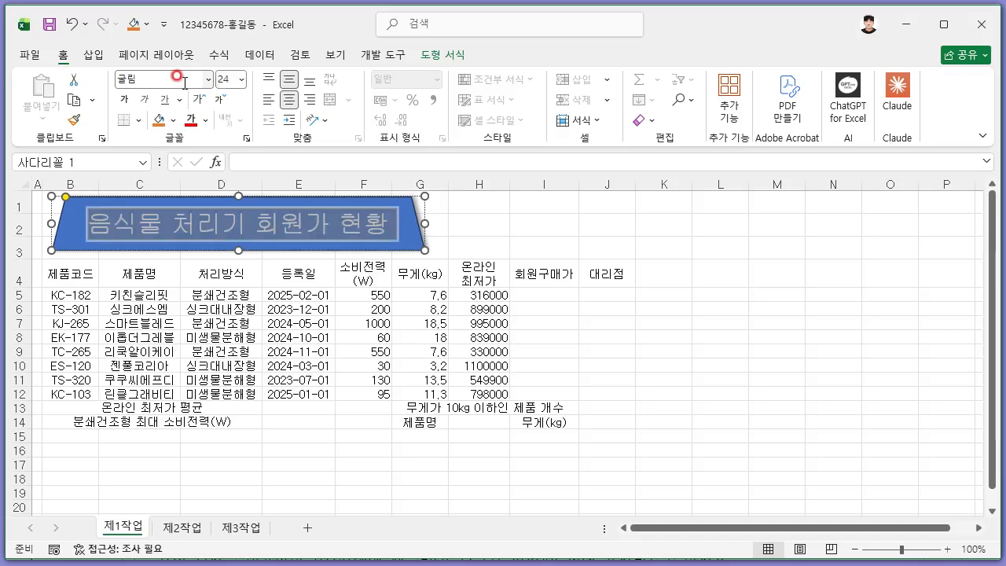
{"action": "left_click", "coordinate": [205, 120]}
{"action": "left_click", "coordinate": [201, 172]}
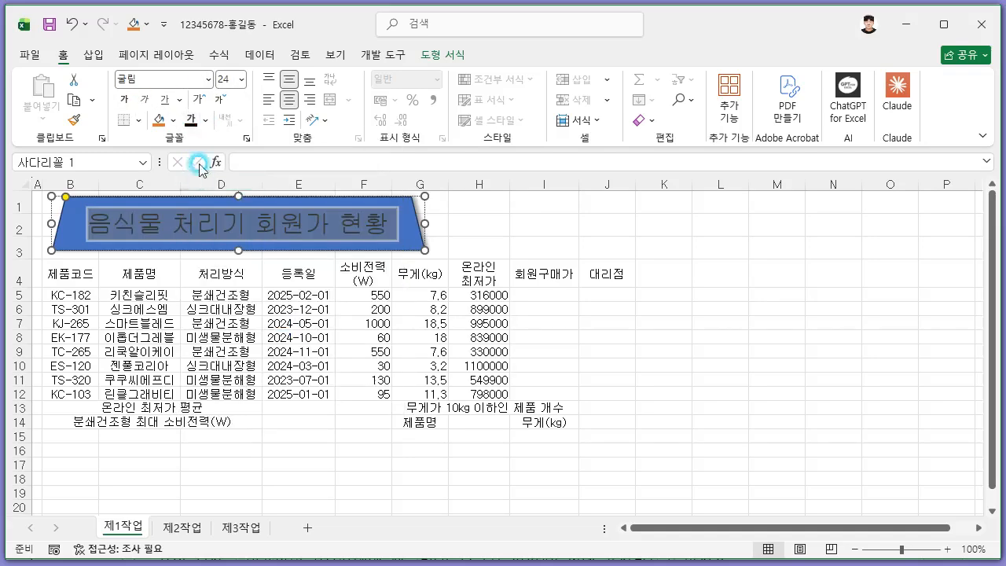
{"action": "left_click", "coordinate": [126, 100]}
Check the fill requirement in the exam PDF and fill the title trapezoid with standard yellow
{"action": "key", "text": "alt+Tab"}
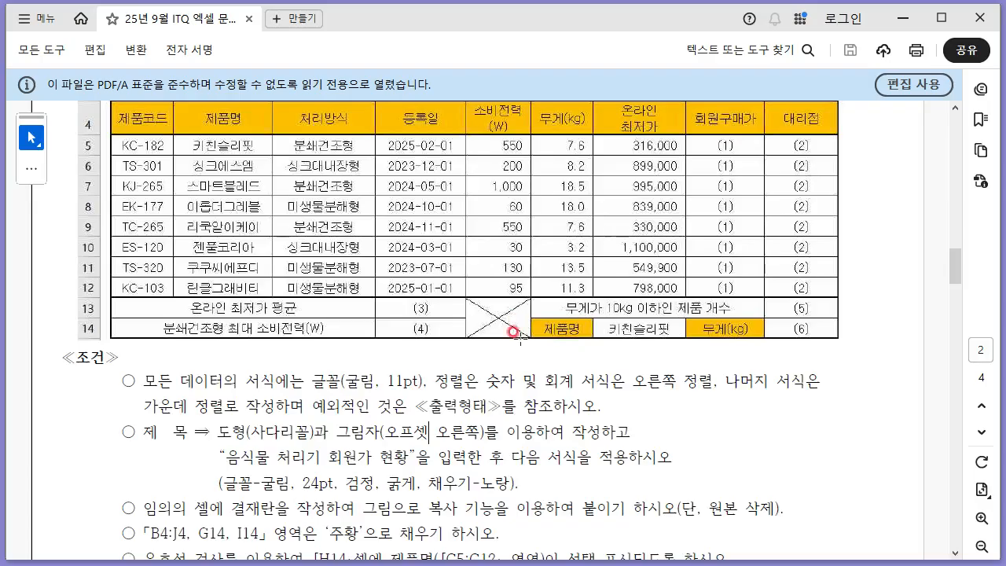
{"action": "key", "text": "alt+Tab"}
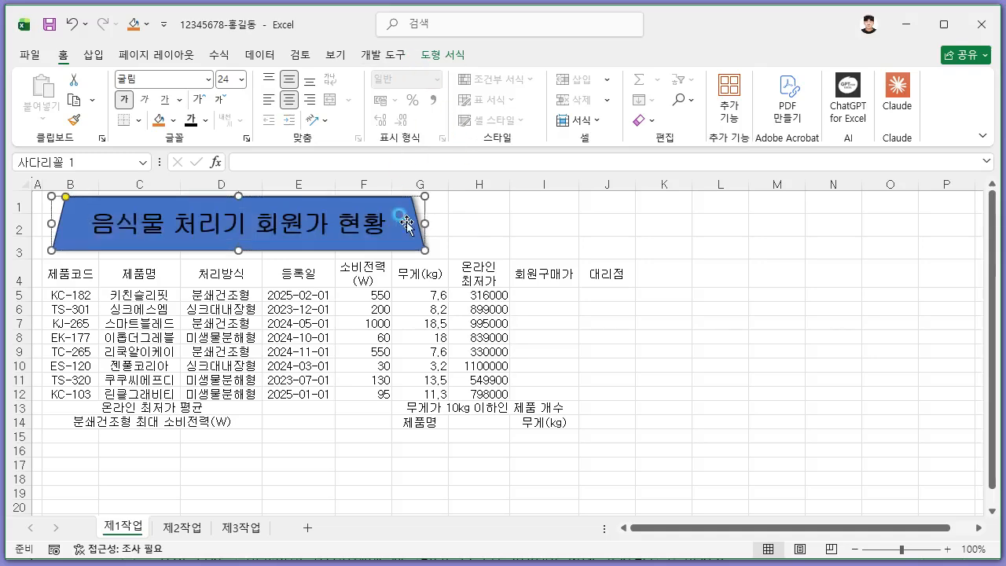
{"action": "left_click", "coordinate": [440, 54]}
{"action": "left_click", "coordinate": [444, 79]}
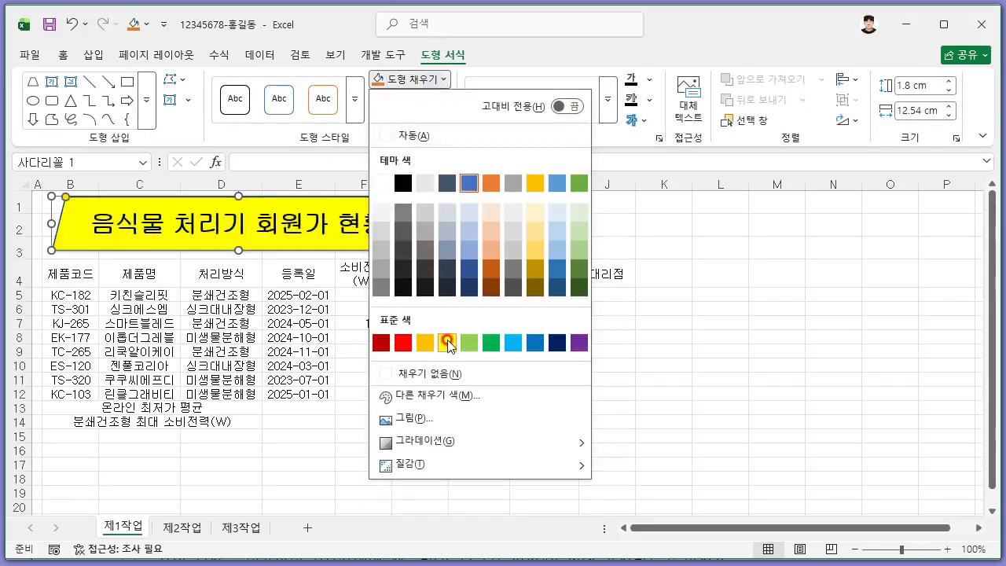
{"action": "left_click", "coordinate": [447, 338]}
{"action": "left_click", "coordinate": [605, 345]}
{"action": "left_click", "coordinate": [684, 452]}
{"action": "left_click", "coordinate": [777, 407]}
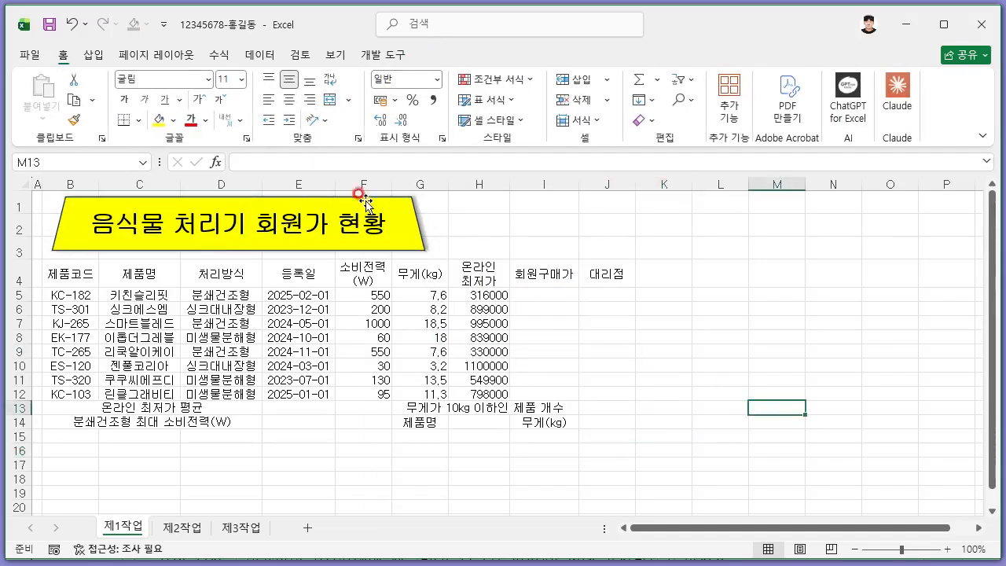
{"action": "left_click", "coordinate": [402, 206]}
{"action": "left_click", "coordinate": [443, 54]}
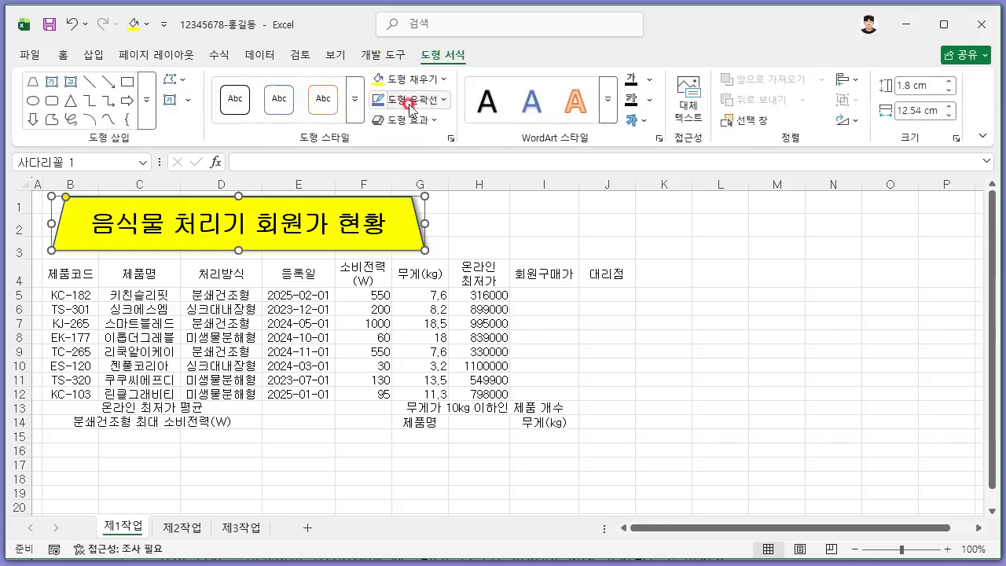
{"action": "left_click", "coordinate": [417, 100]}
{"action": "left_click", "coordinate": [402, 204]}
{"action": "left_click", "coordinate": [518, 334]}
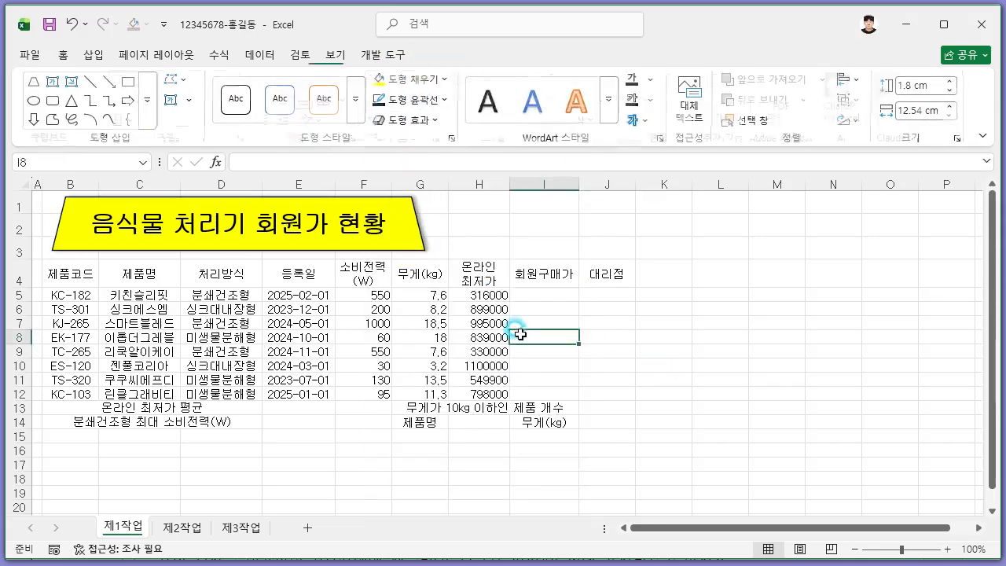
Review the approval box (결재란) condition in the exam PDF and look for free cells outside the rows and columns of B1:J14
{"action": "key", "text": "alt+Tab"}
{"action": "scroll", "coordinate": [531, 307], "scroll_direction": "down", "scroll_amount": 3}
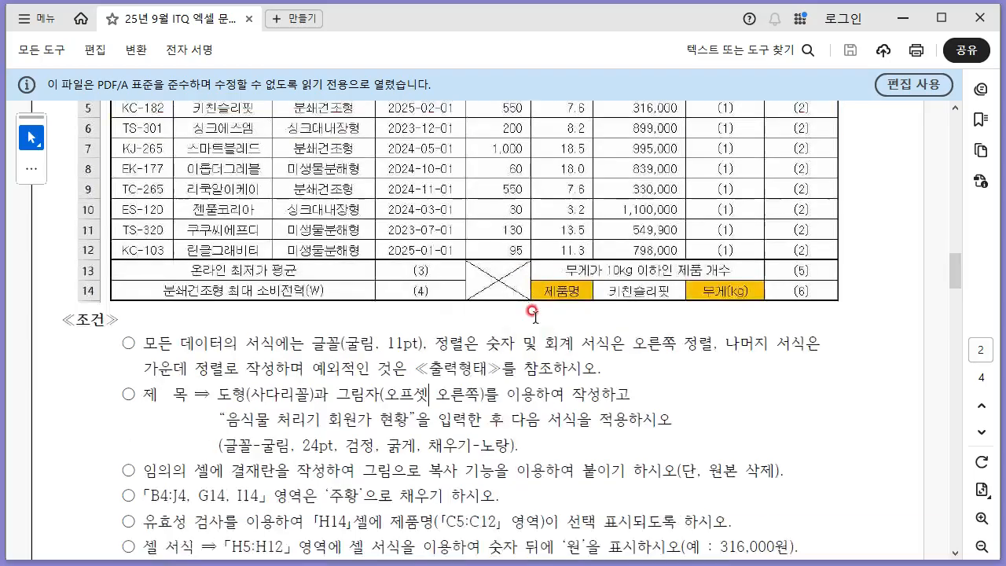
{"action": "key", "text": "alt+Tab"}
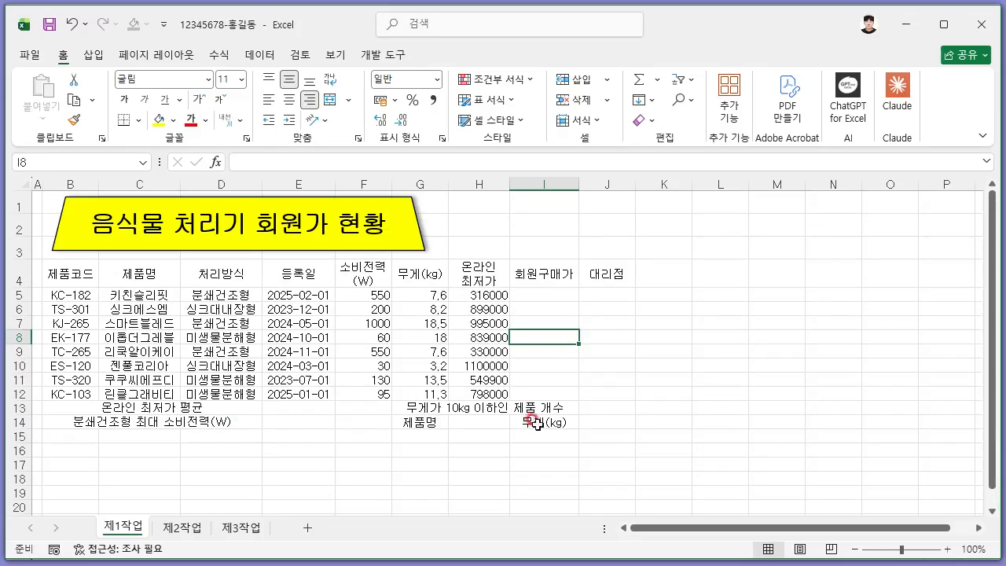
{"action": "left_click_drag", "start_coordinate": [617, 423], "coordinate": [78, 202]}
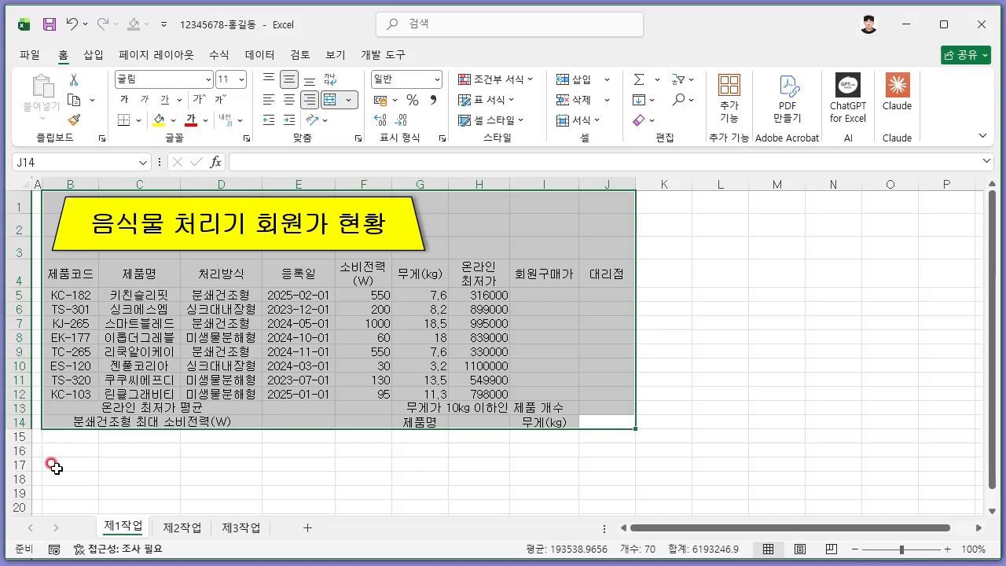
{"action": "left_click_drag", "start_coordinate": [49, 462], "coordinate": [806, 498]}
{"action": "left_click_drag", "start_coordinate": [719, 224], "coordinate": [792, 488]}
Check the approval box layout in the exam PDF and enter 결 and 재 on two lines in cell L17
{"action": "left_click", "coordinate": [723, 466]}
{"action": "key", "text": "alt+Tab"}
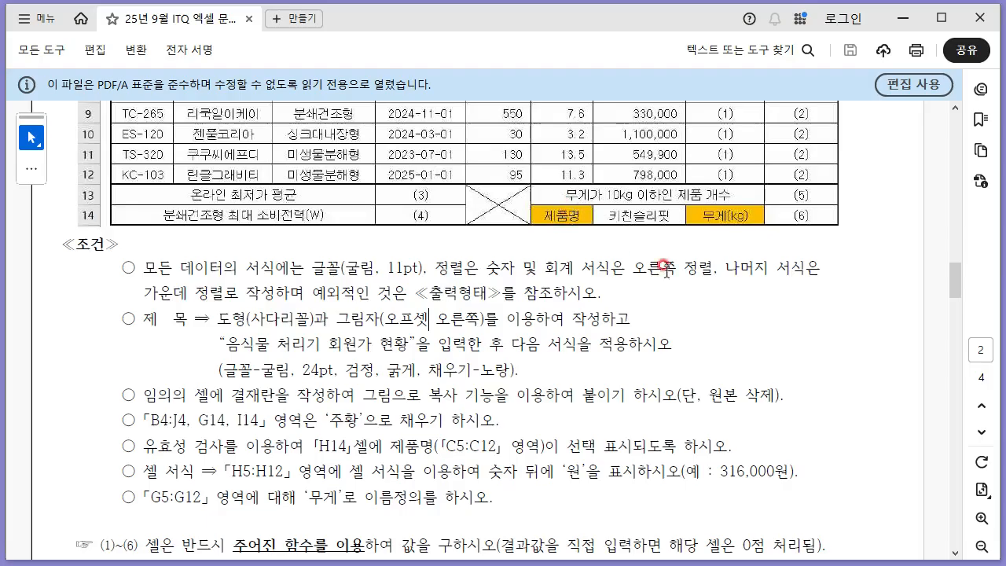
{"action": "scroll", "coordinate": [660, 224], "scroll_direction": "up", "scroll_amount": 5}
{"action": "key", "text": "alt+Tab"}
{"action": "scroll", "coordinate": [831, 374], "scroll_direction": "down", "scroll_amount": 2}
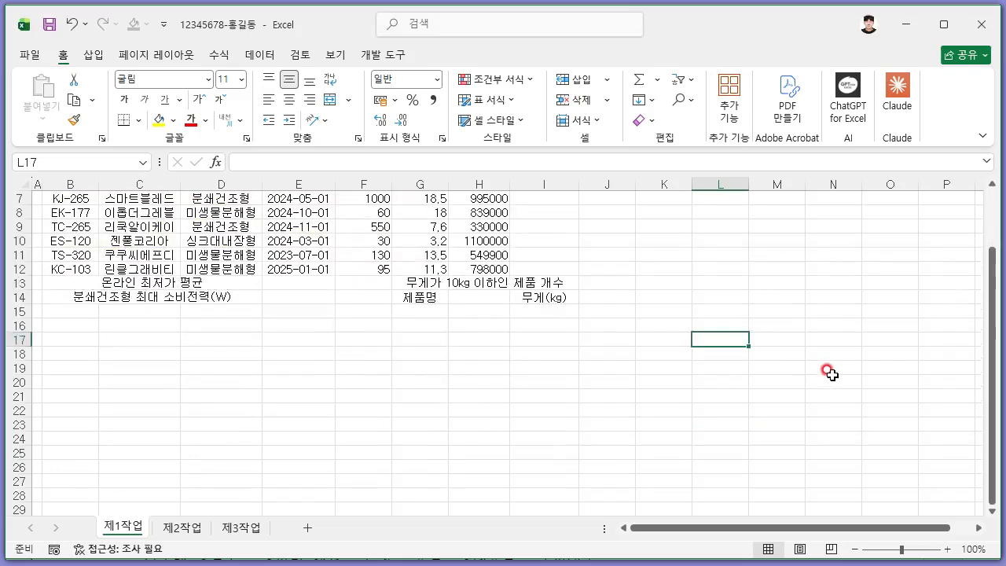
{"action": "type", "text": "결 "}
{"action": "type", "text": "재"}
{"action": "key", "text": "Return"}
{"action": "key", "text": "Up"}
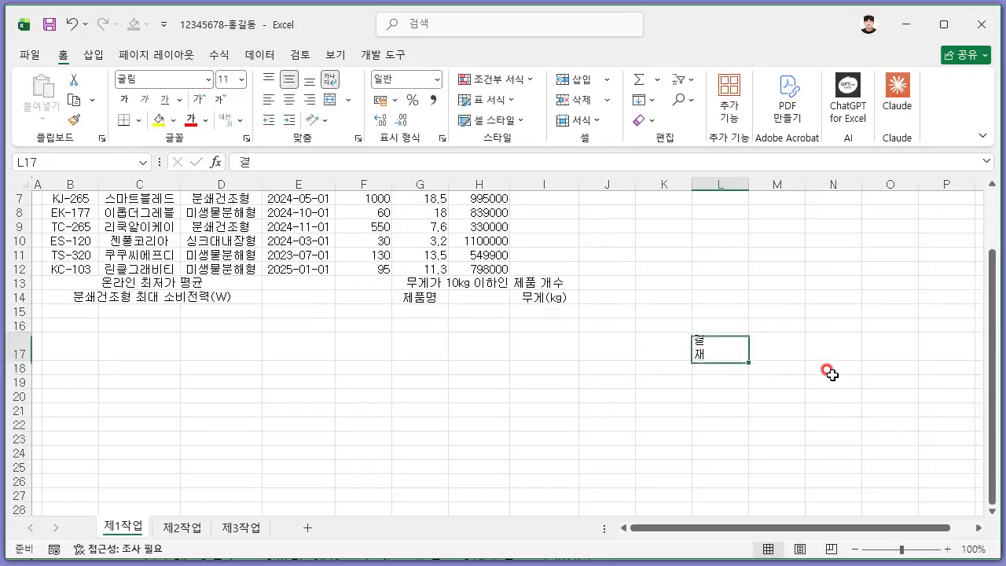
Enter the approval box headings MD, 팀장 and 본부장 in M17, N17 and O17, following the exam PDF
{"action": "key", "text": "Right"}
{"action": "key", "text": "alt+Tab"}
{"action": "key", "text": "alt+Tab"}
{"action": "type", "text": "ㅡ"}
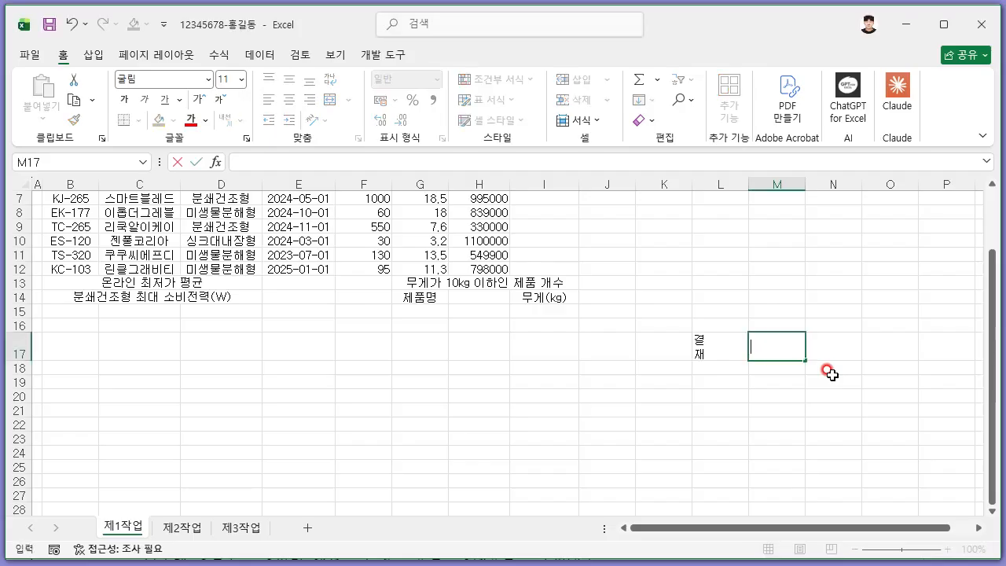
{"action": "type", "text": "D"}
{"action": "key", "text": "Tab"}
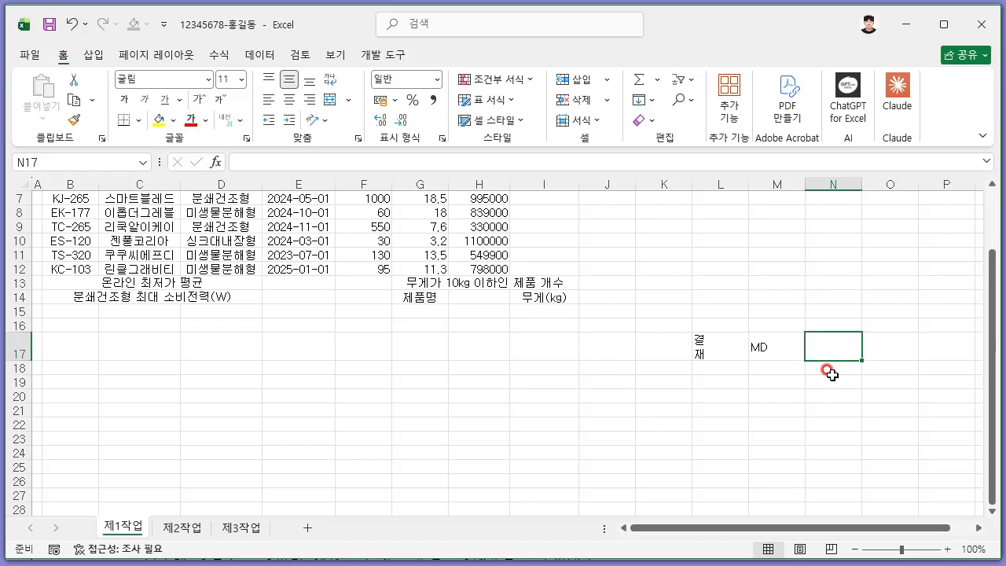
{"action": "type", "text": "팀장"}
{"action": "key", "text": "Tab"}
{"action": "type", "text": "본"}
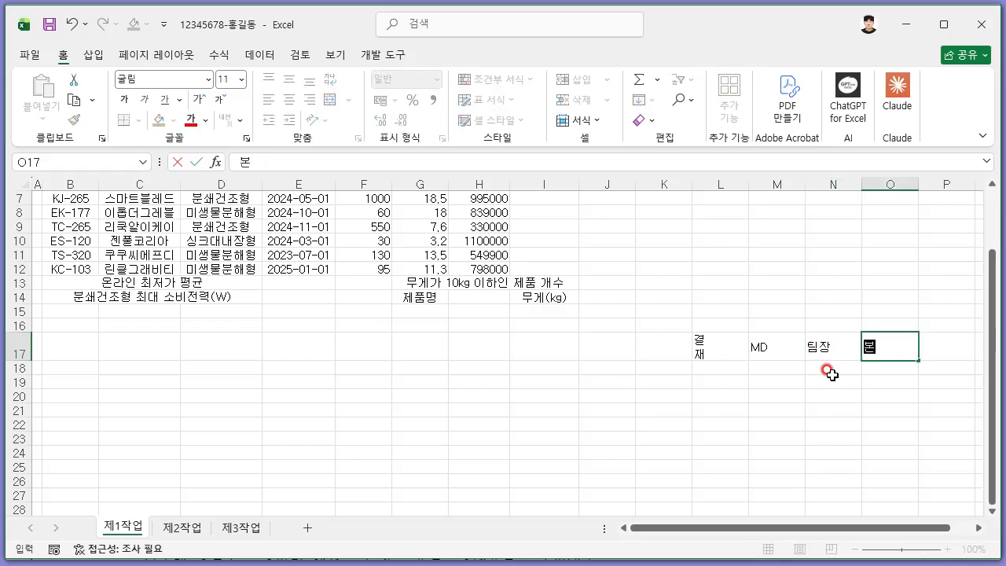
{"action": "key", "text": "Return"}
Merge and center L17:L18 for the 결재 label and center the approval headings in M17:O18 horizontally
{"action": "left_click_drag", "start_coordinate": [730, 345], "coordinate": [737, 363]}
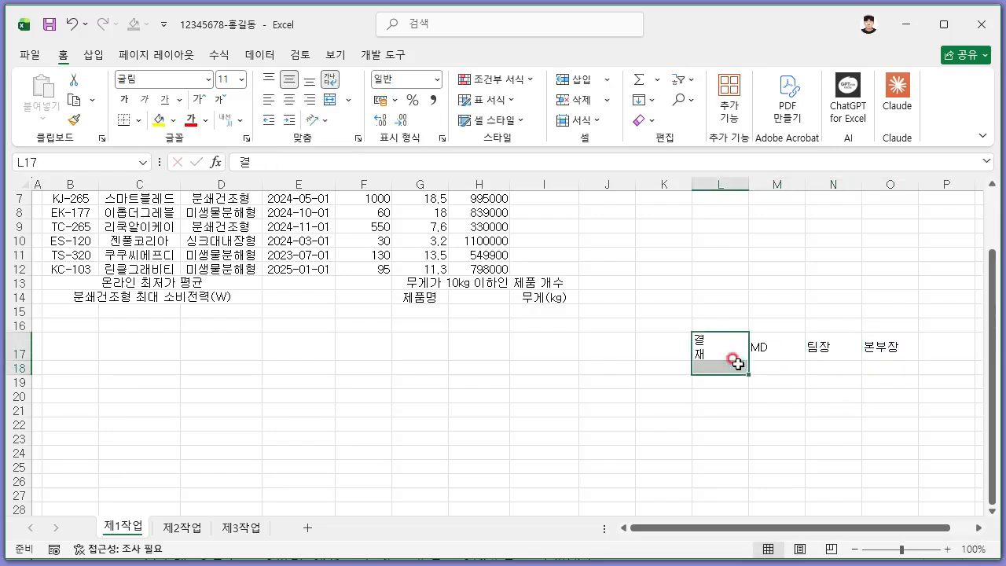
{"action": "left_click", "coordinate": [329, 100]}
{"action": "left_click", "coordinate": [720, 359]}
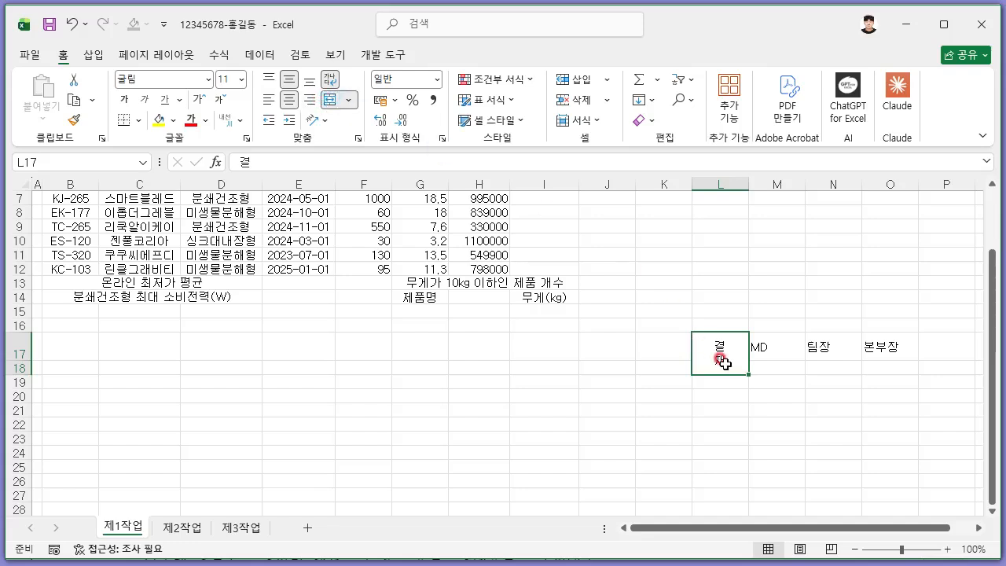
{"action": "left_click_drag", "start_coordinate": [759, 346], "coordinate": [896, 363]}
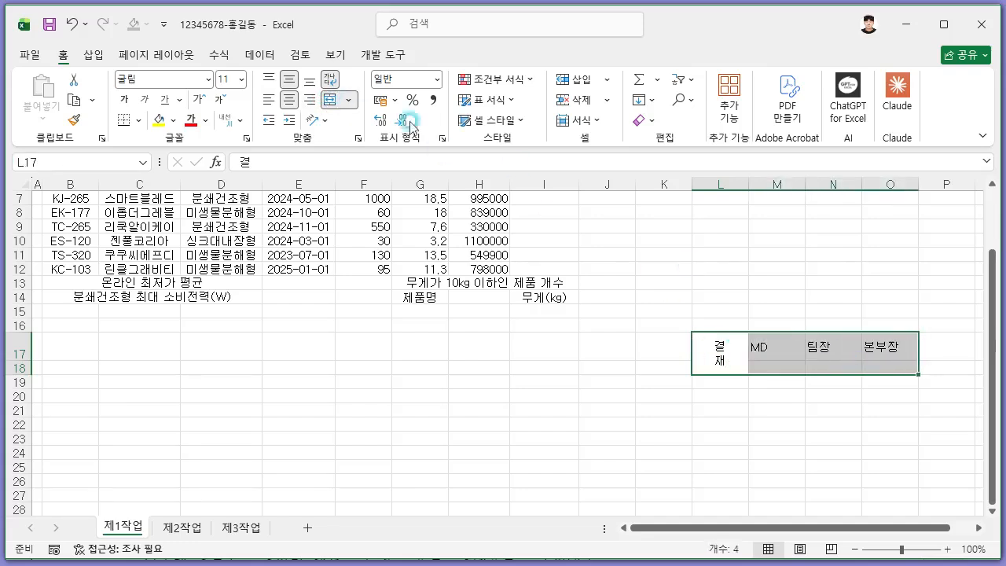
{"action": "left_click", "coordinate": [289, 100]}
{"action": "left_click", "coordinate": [730, 395]}
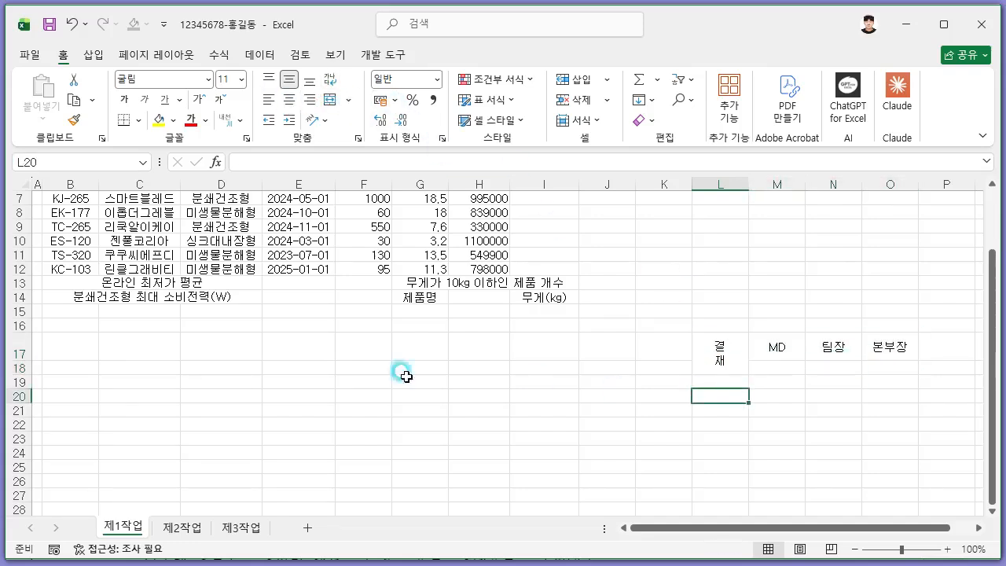
Adjust the approval box proportions by making row 18 taller, column L narrower and row 17 slightly shorter
{"action": "left_click", "coordinate": [18, 368]}
{"action": "left_click_drag", "start_coordinate": [24, 376], "coordinate": [19, 394]}
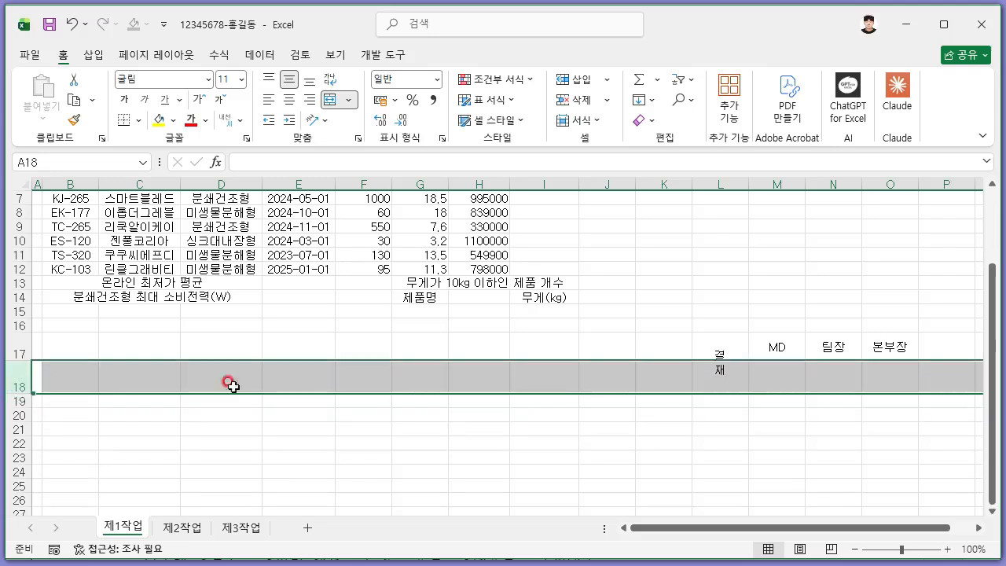
{"action": "left_click", "coordinate": [731, 184]}
{"action": "left_click_drag", "start_coordinate": [750, 184], "coordinate": [724, 184]}
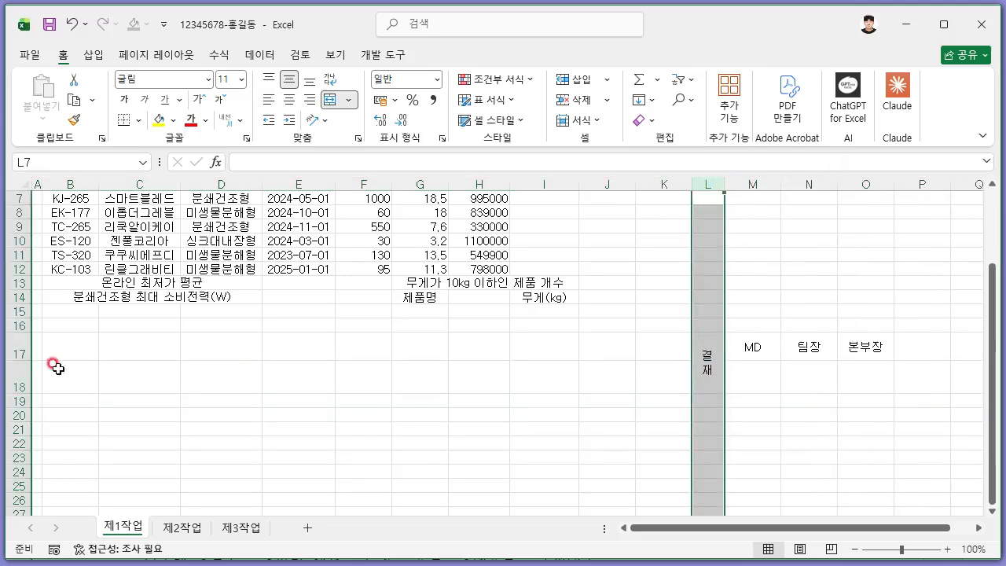
{"action": "left_click", "coordinate": [8, 347]}
{"action": "left_click_drag", "start_coordinate": [9, 362], "coordinate": [11, 353]}
{"action": "left_click", "coordinate": [638, 420]}
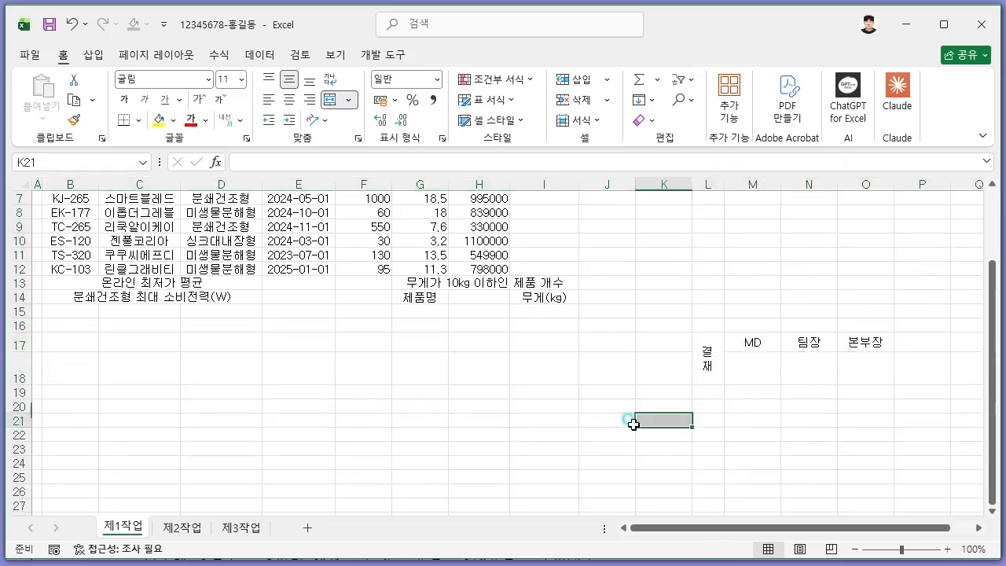
Apply all borders to the approval box range L17:O18
{"action": "left_click_drag", "start_coordinate": [702, 355], "coordinate": [876, 369]}
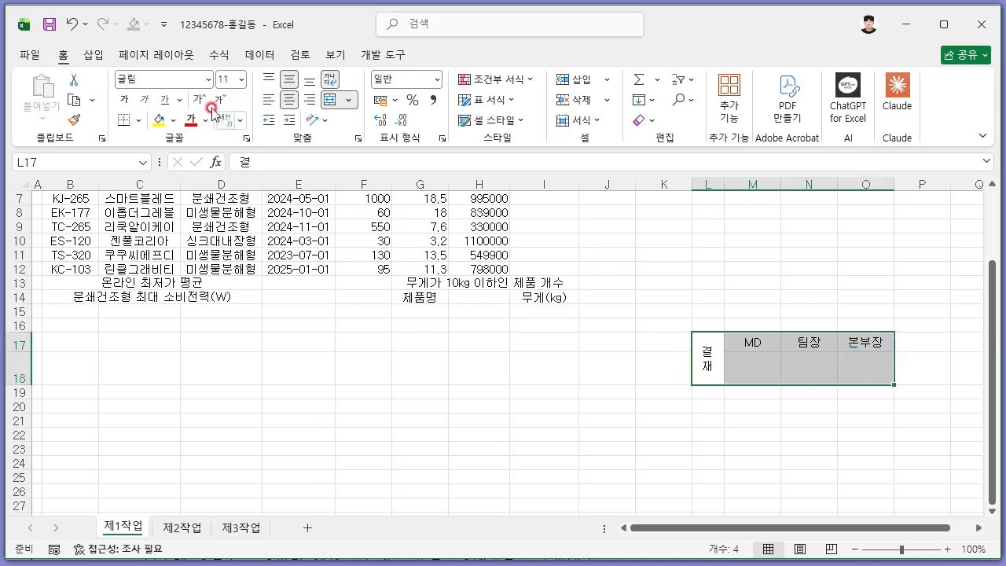
{"action": "left_click", "coordinate": [139, 119]}
{"action": "left_click", "coordinate": [208, 277]}
{"action": "left_click", "coordinate": [822, 403]}
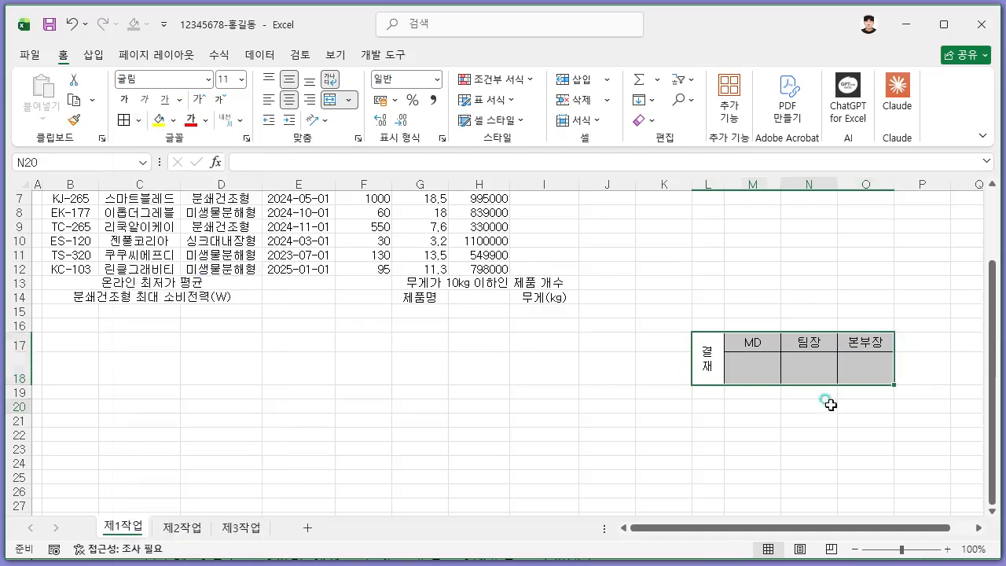
Copy the approval box L17:O18 and paste it as a picture
{"action": "left_click_drag", "start_coordinate": [717, 355], "coordinate": [857, 366]}
{"action": "key", "text": "ctrl+c"}
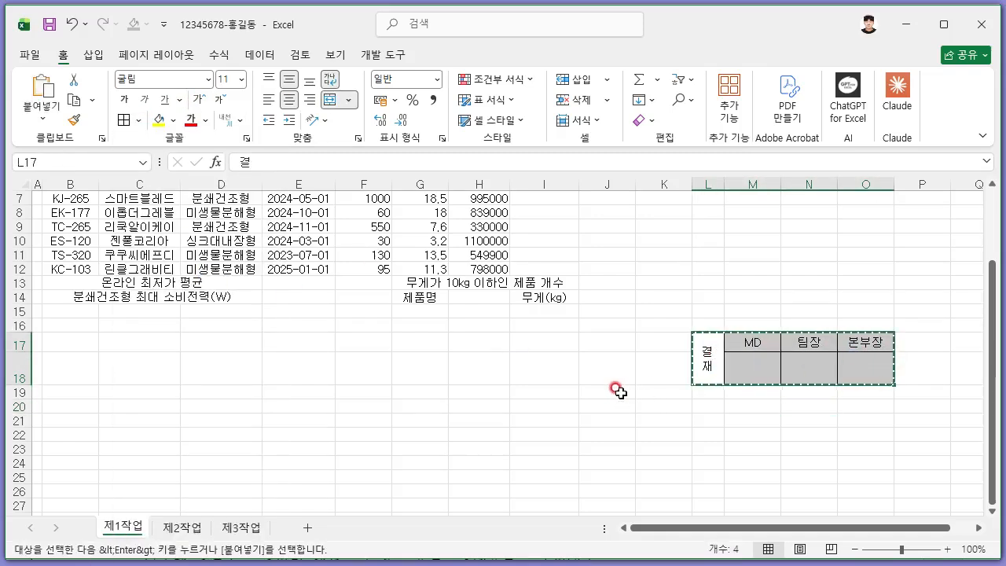
{"action": "left_click", "coordinate": [41, 117]}
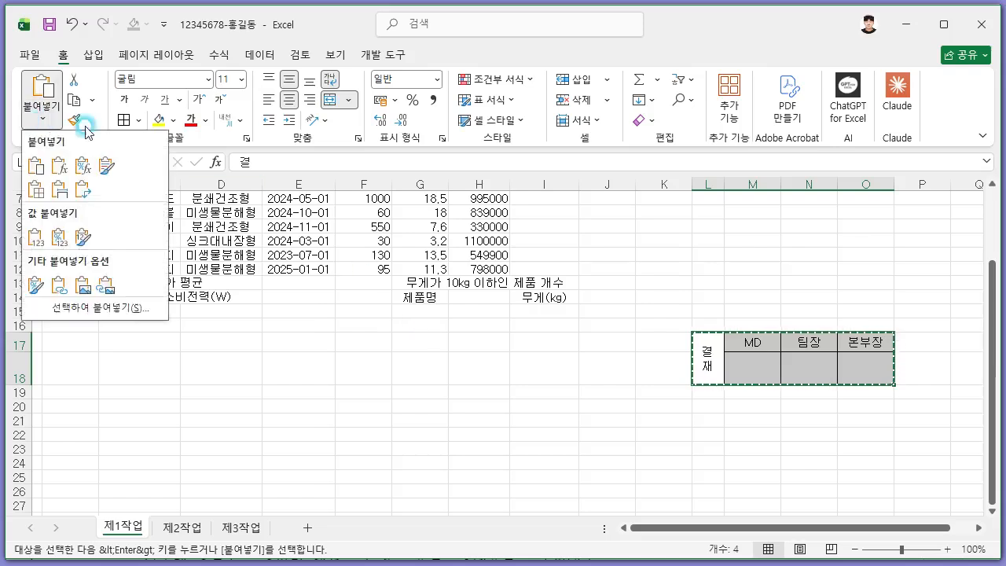
{"action": "left_click", "coordinate": [89, 287]}
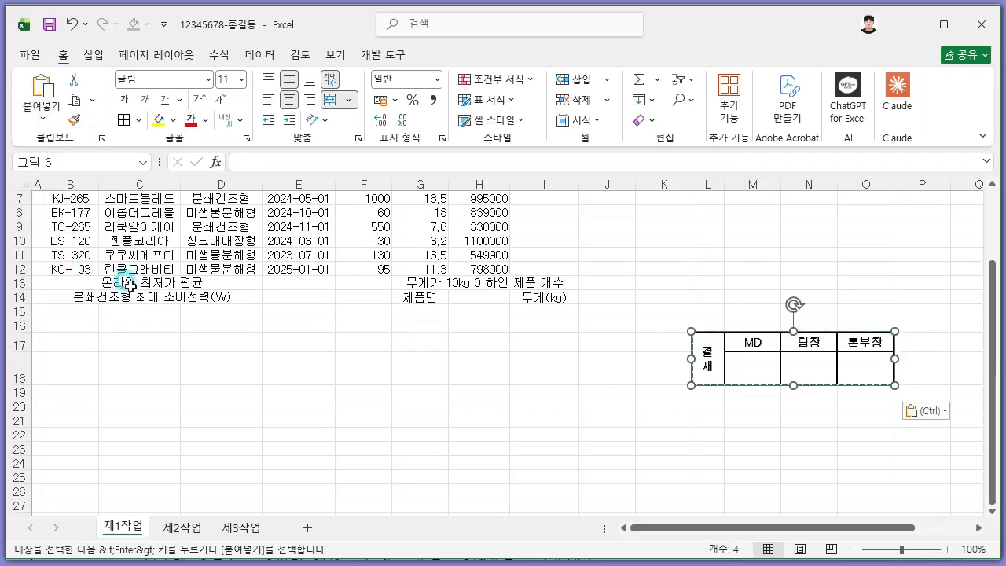
{"action": "key", "text": "Escape"}
Move the approval box picture beside the title over H1:J3 and narrow it to end within column J, following the exam PDF
{"action": "left_click_drag", "start_coordinate": [737, 355], "coordinate": [681, 283]}
{"action": "scroll", "coordinate": [574, 348], "scroll_direction": "up", "scroll_amount": 2}
{"action": "left_click_drag", "start_coordinate": [695, 421], "coordinate": [526, 202]}
{"action": "key", "text": "alt+Tab"}
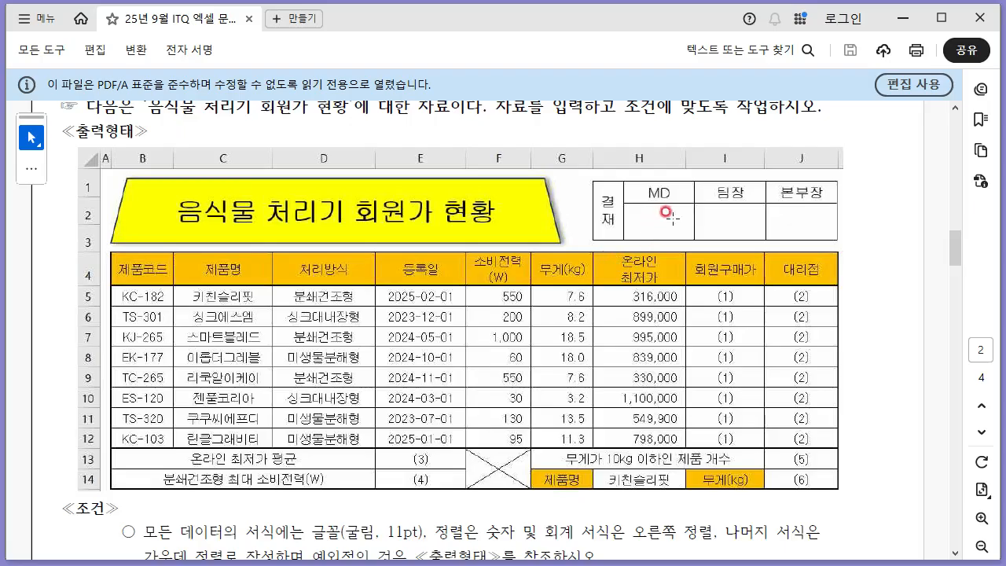
{"action": "key", "text": "alt+Tab"}
{"action": "left_click_drag", "start_coordinate": [652, 228], "coordinate": [629, 228]}
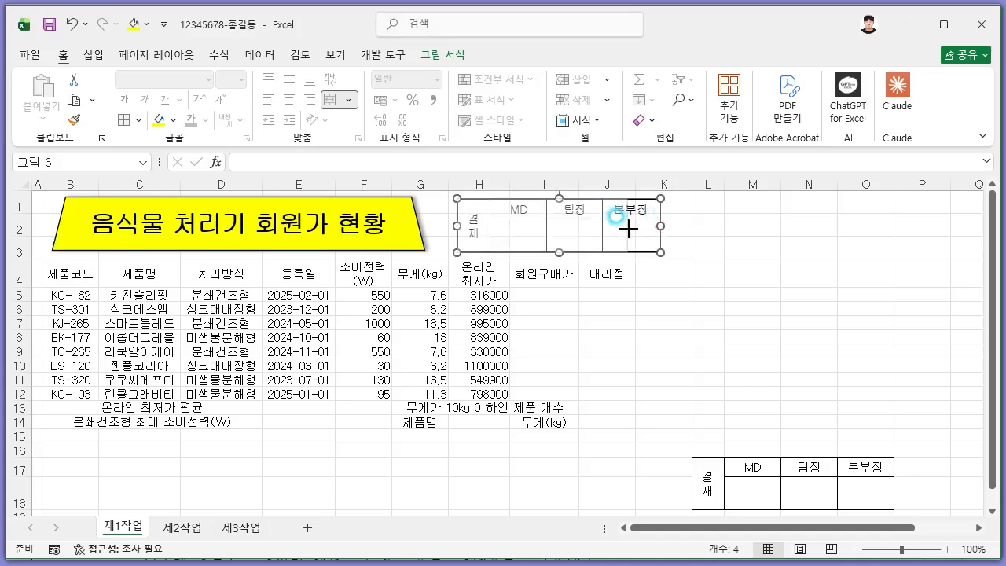
{"action": "left_click", "coordinate": [732, 280]}
Delete rows 17 and 18 containing the original approval box
{"action": "scroll", "coordinate": [724, 344], "scroll_direction": "down", "scroll_amount": 1}
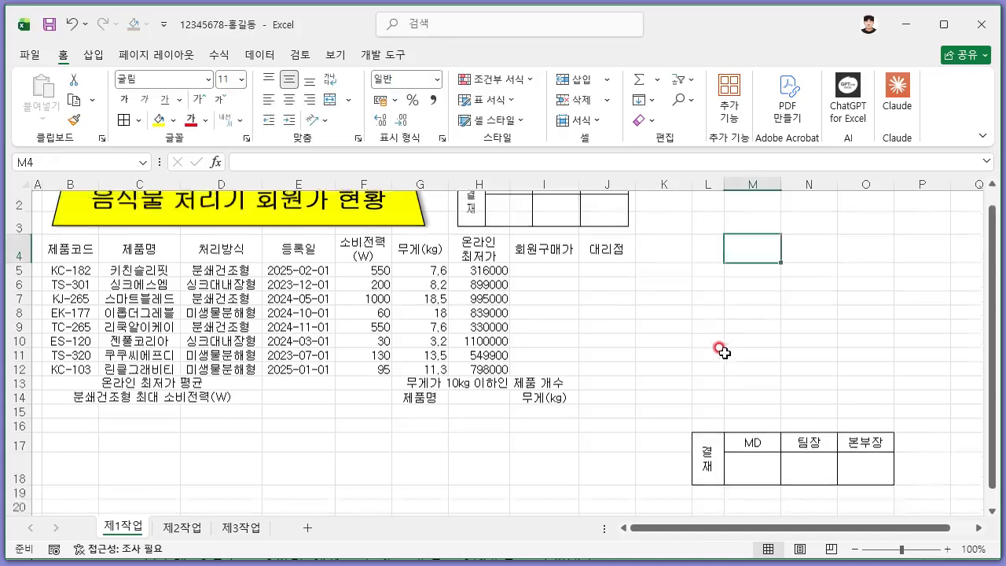
{"action": "left_click_drag", "start_coordinate": [706, 399], "coordinate": [860, 425]}
{"action": "left_click", "coordinate": [665, 462]}
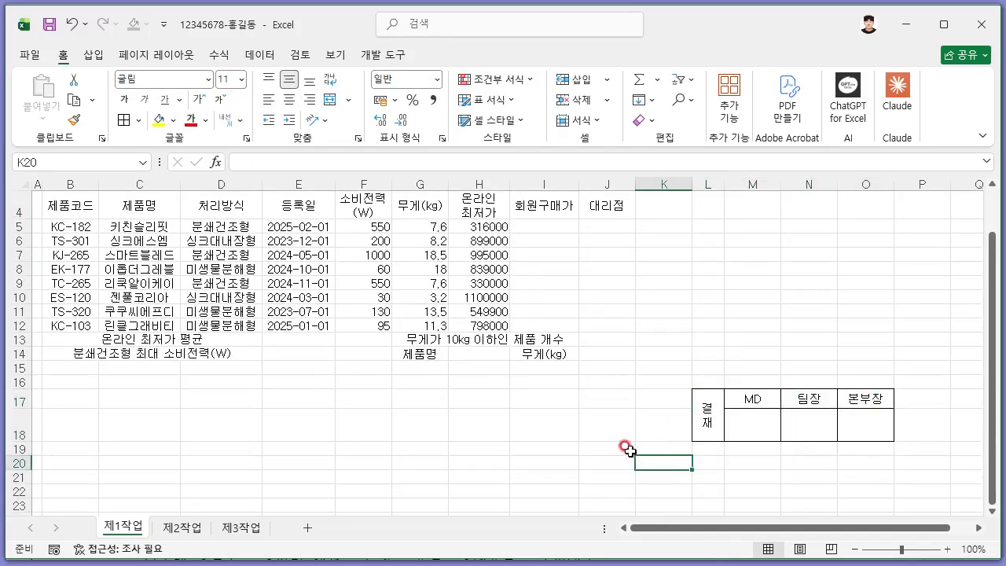
{"action": "left_click_drag", "start_coordinate": [17, 398], "coordinate": [18, 420]}
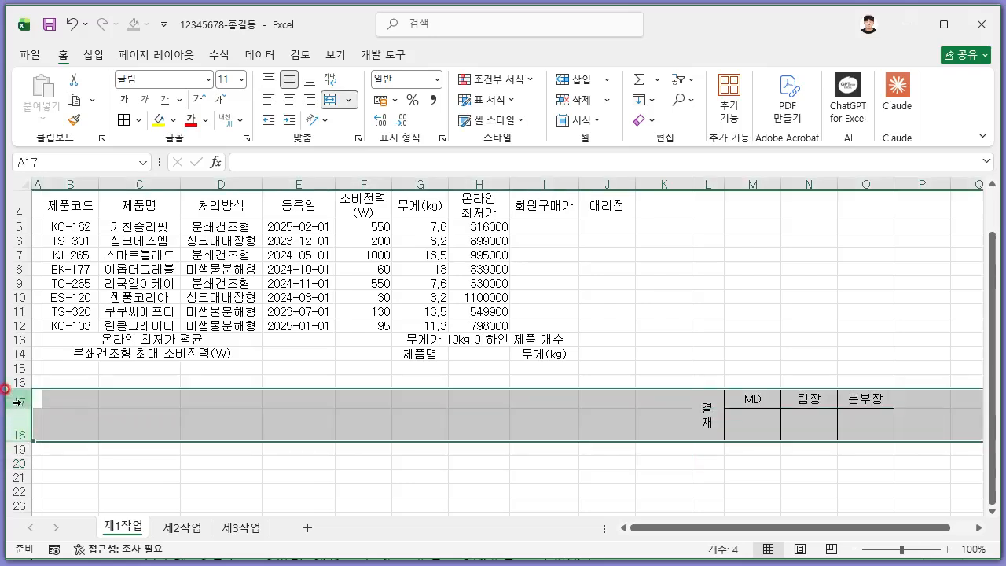
{"action": "right_click", "coordinate": [19, 419]}
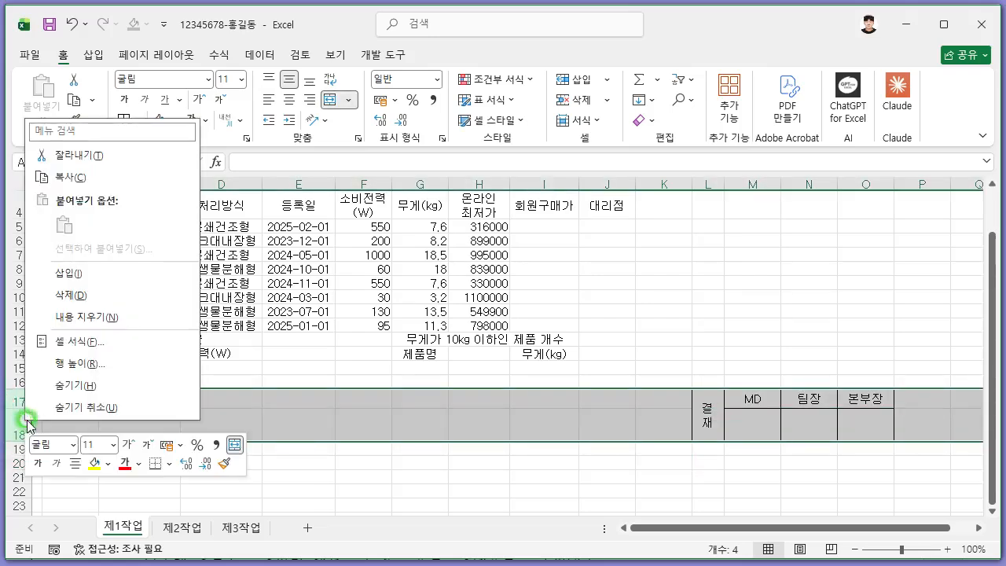
{"action": "left_click", "coordinate": [118, 295]}
{"action": "left_click", "coordinate": [752, 276]}
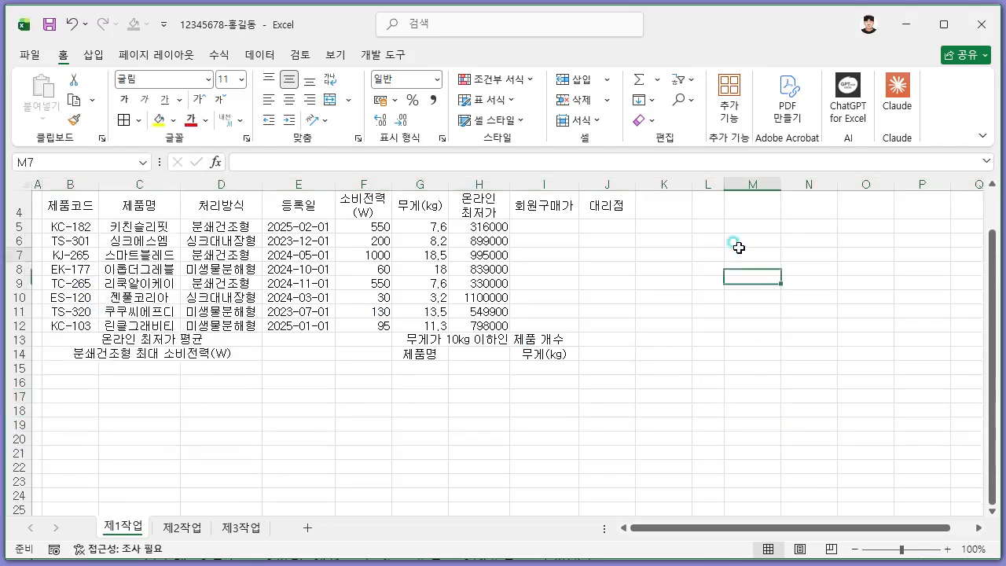
Delete columns L to N to restore the default column widths beside the table
{"action": "left_click_drag", "start_coordinate": [708, 182], "coordinate": [807, 182]}
{"action": "right_click", "coordinate": [809, 186]}
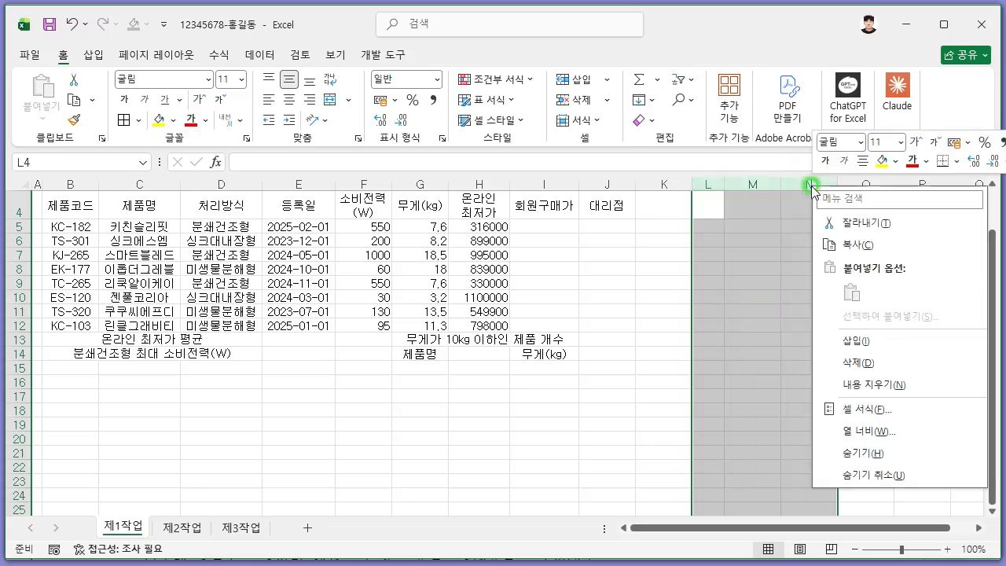
{"action": "left_click", "coordinate": [858, 362]}
{"action": "left_click", "coordinate": [719, 368]}
{"action": "scroll", "coordinate": [747, 357], "scroll_direction": "up", "scroll_amount": 1}
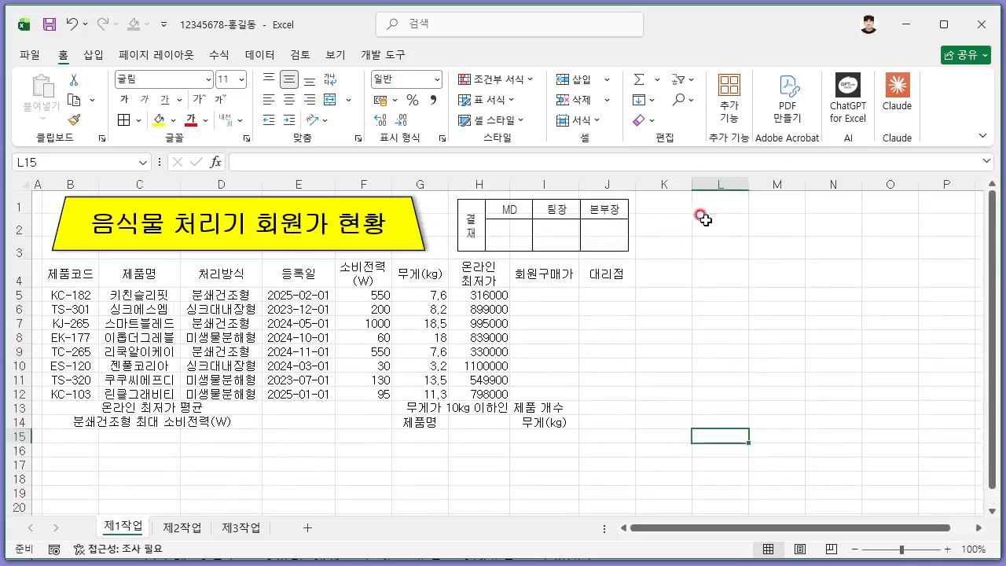
{"action": "left_click", "coordinate": [716, 298]}
{"action": "left_click", "coordinate": [688, 349]}
Check the cell fill condition in the exam PDF and fill B4:J4, G14 and I14 with orange (주황)
{"action": "key", "text": "alt+Tab"}
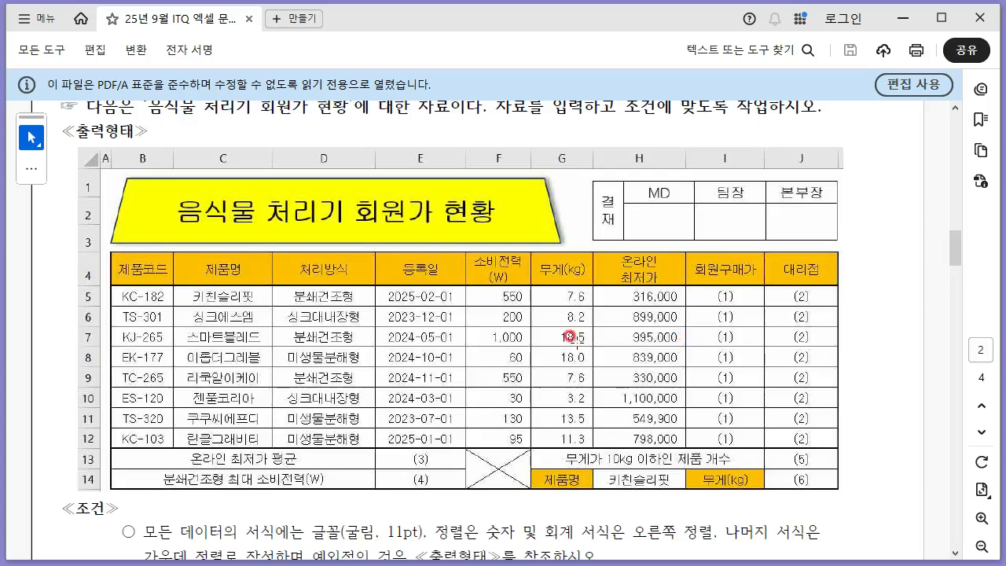
{"action": "scroll", "coordinate": [570, 337], "scroll_direction": "down", "scroll_amount": 4}
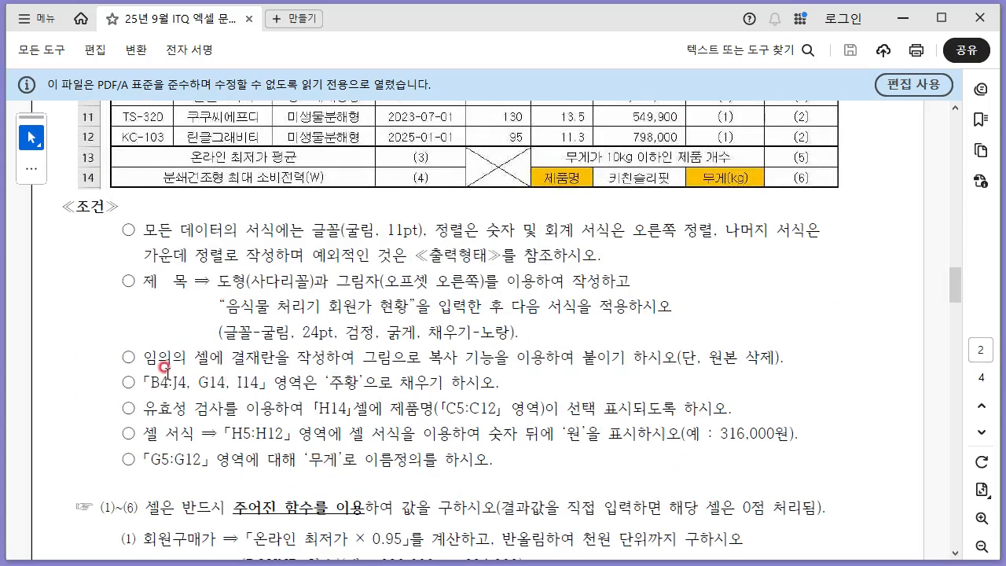
{"action": "left_click_drag", "start_coordinate": [152, 382], "coordinate": [198, 379]}
{"action": "key", "text": "alt+Tab"}
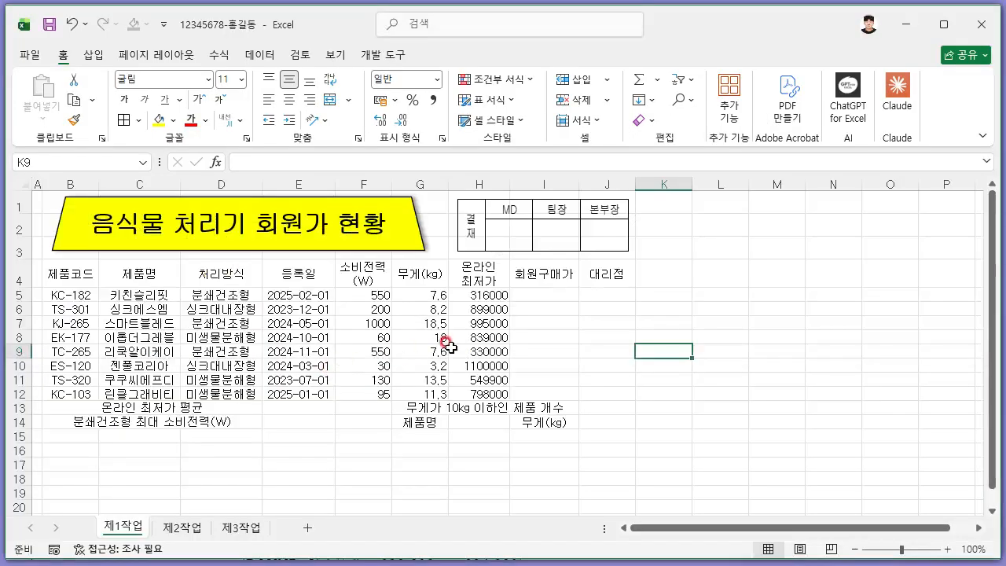
{"action": "left_click_drag", "start_coordinate": [66, 274], "coordinate": [597, 273]}
{"action": "left_click", "coordinate": [420, 422], "text": "ctrl"}
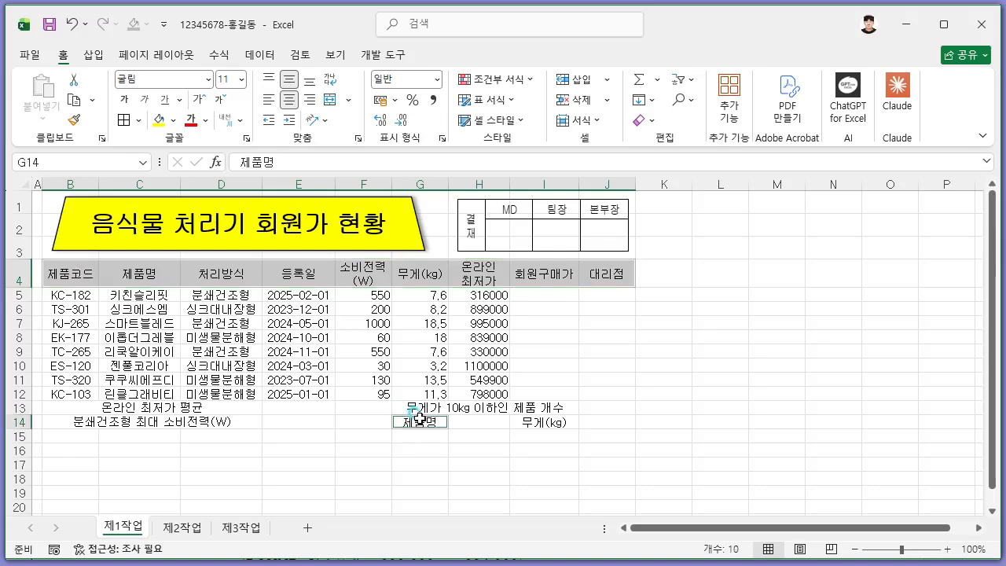
{"action": "left_click", "coordinate": [544, 423], "text": "ctrl"}
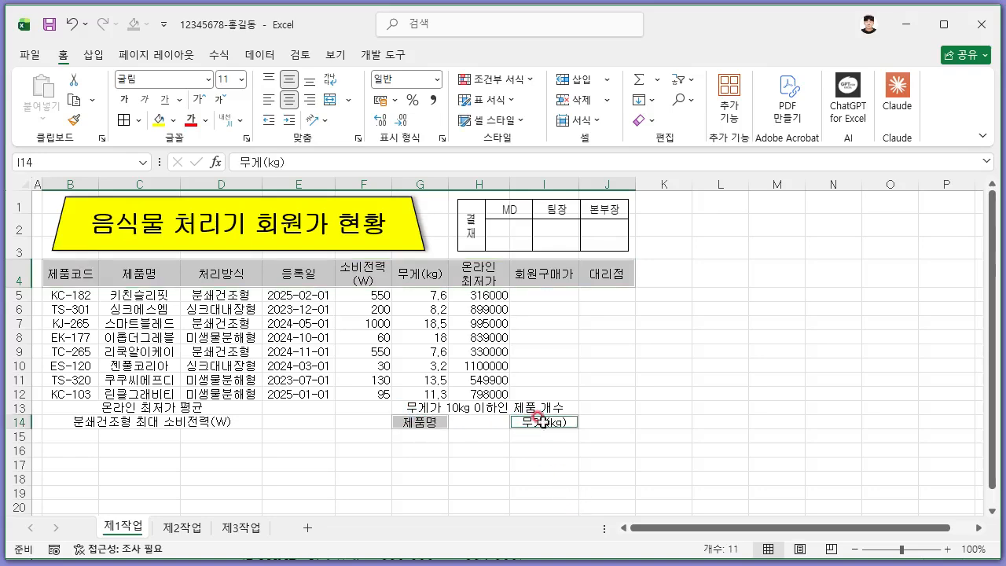
{"action": "left_click", "coordinate": [169, 120]}
{"action": "left_click", "coordinate": [201, 364]}
Check the validation condition in the exam PDF and restrict H14 to a list (목록) with source =$C$5:$C$12
{"action": "key", "text": "alt+Tab"}
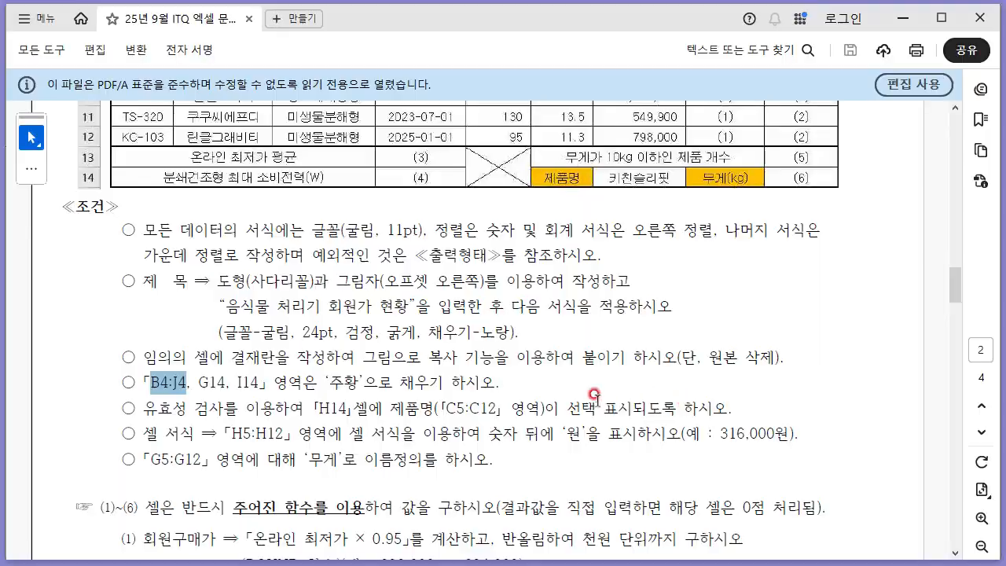
{"action": "scroll", "coordinate": [566, 397], "scroll_direction": "down", "scroll_amount": 1}
{"action": "left_click", "coordinate": [193, 366]}
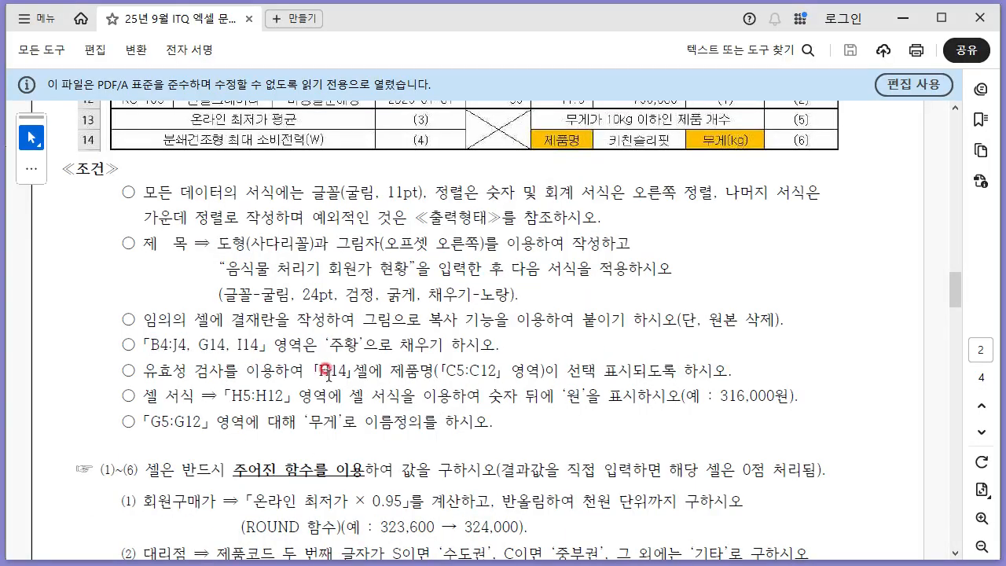
{"action": "scroll", "coordinate": [325, 369], "scroll_direction": "up", "scroll_amount": 7}
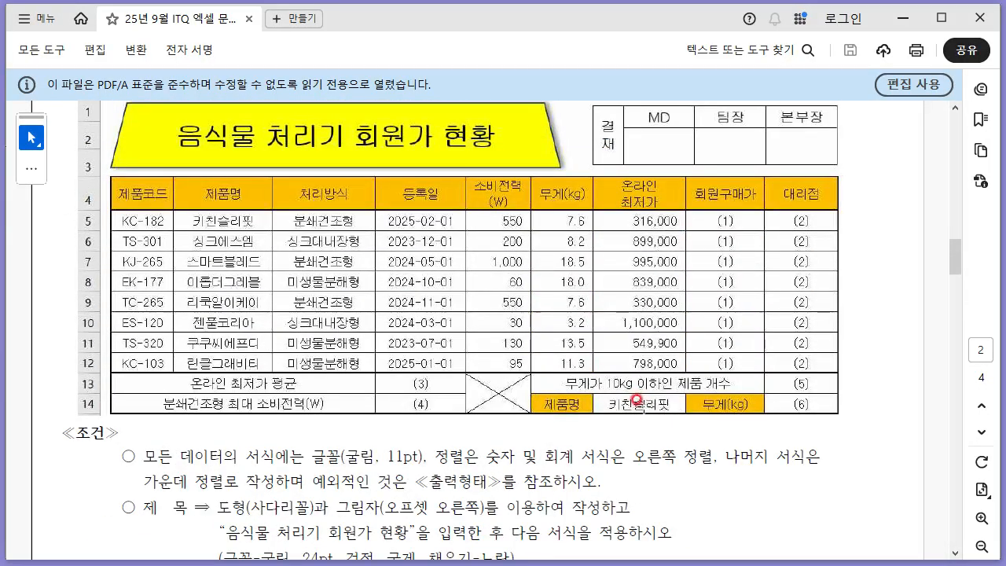
{"action": "key", "text": "alt+Tab"}
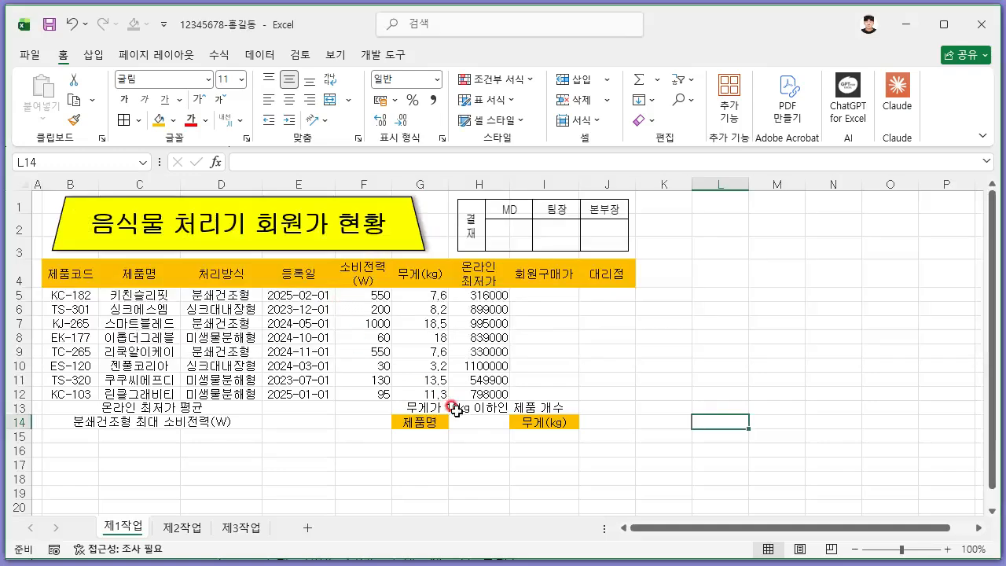
{"action": "left_click", "coordinate": [475, 423]}
{"action": "left_click", "coordinate": [259, 54]}
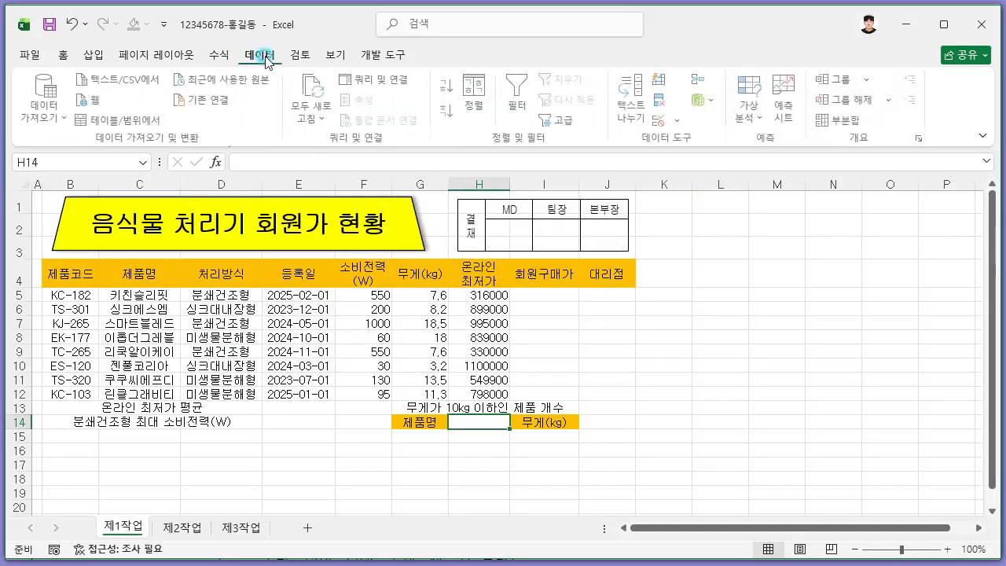
{"action": "left_click", "coordinate": [668, 120]}
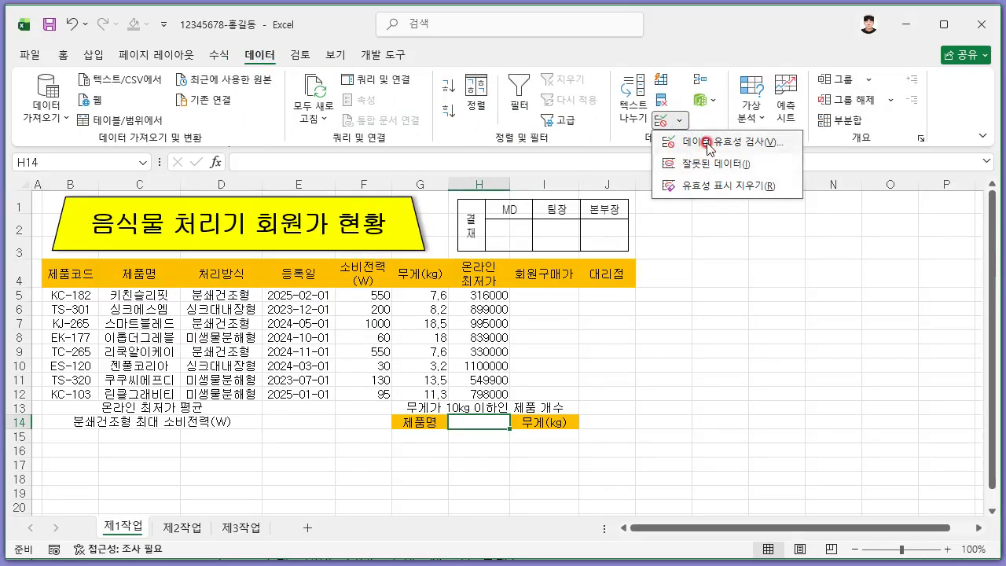
{"action": "left_click", "coordinate": [710, 147]}
{"action": "left_click", "coordinate": [621, 212]}
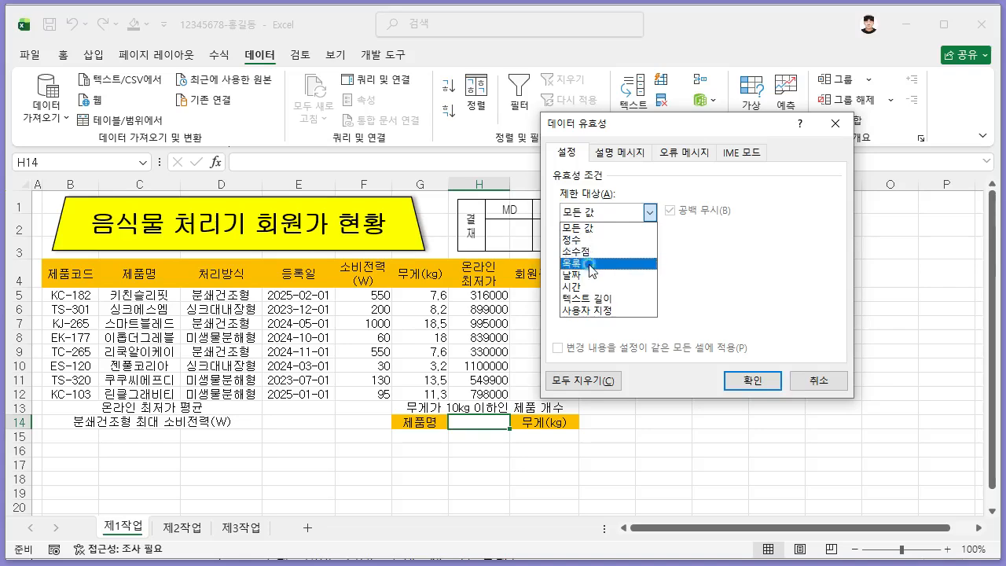
{"action": "left_click", "coordinate": [597, 269]}
{"action": "left_click_drag", "start_coordinate": [140, 295], "coordinate": [145, 390]}
{"action": "left_click", "coordinate": [621, 307]}
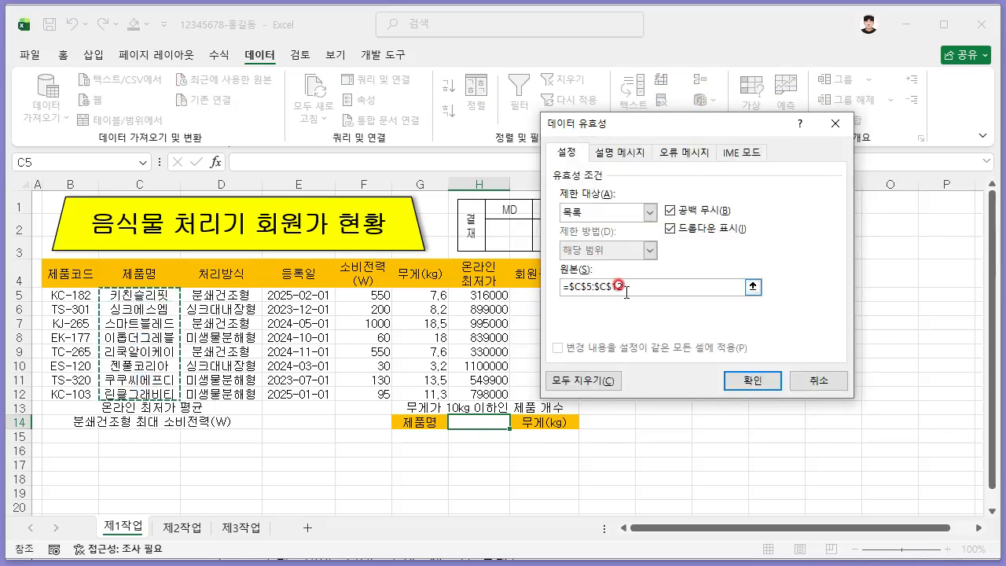
{"action": "left_click", "coordinate": [753, 380]}
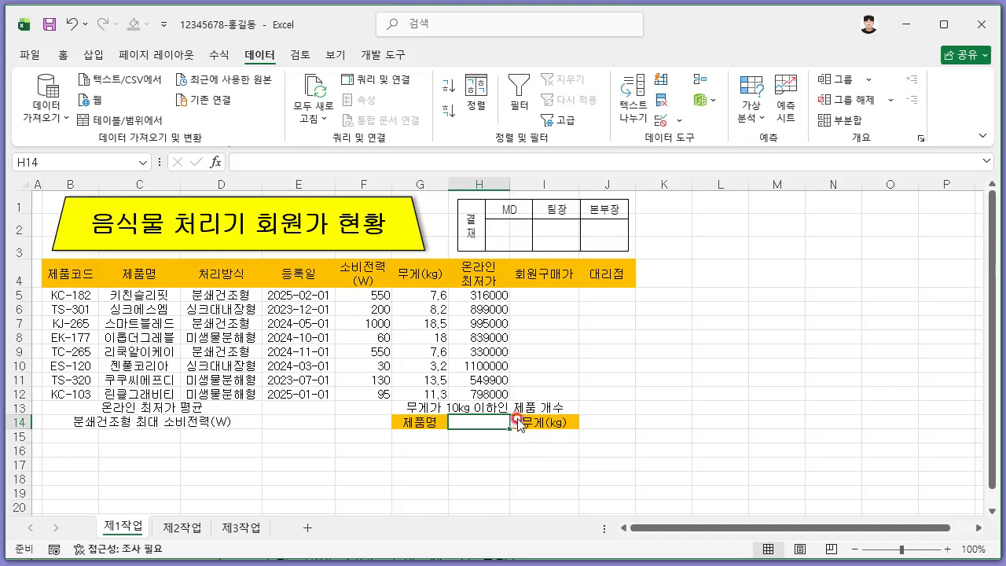
Choose 키친슬리핏 from the product-name validation list in H14
{"action": "left_click", "coordinate": [516, 423]}
{"action": "left_click", "coordinate": [483, 434]}
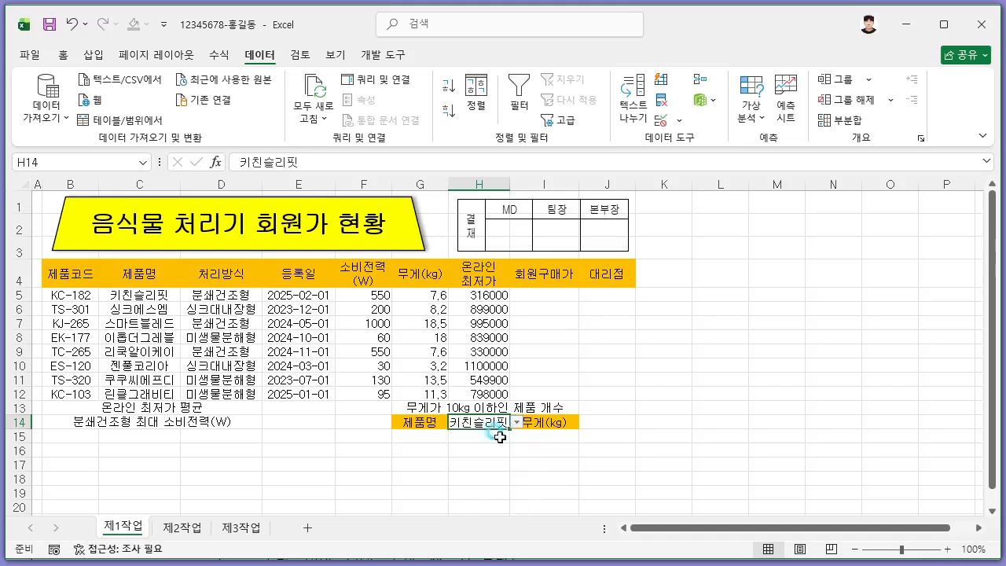
{"action": "left_click", "coordinate": [609, 465]}
Widen column H slightly and stretch the approval box picture to reach the table's outer edge at column J
{"action": "left_click_drag", "start_coordinate": [509, 189], "coordinate": [518, 185]}
{"action": "left_click", "coordinate": [597, 222]}
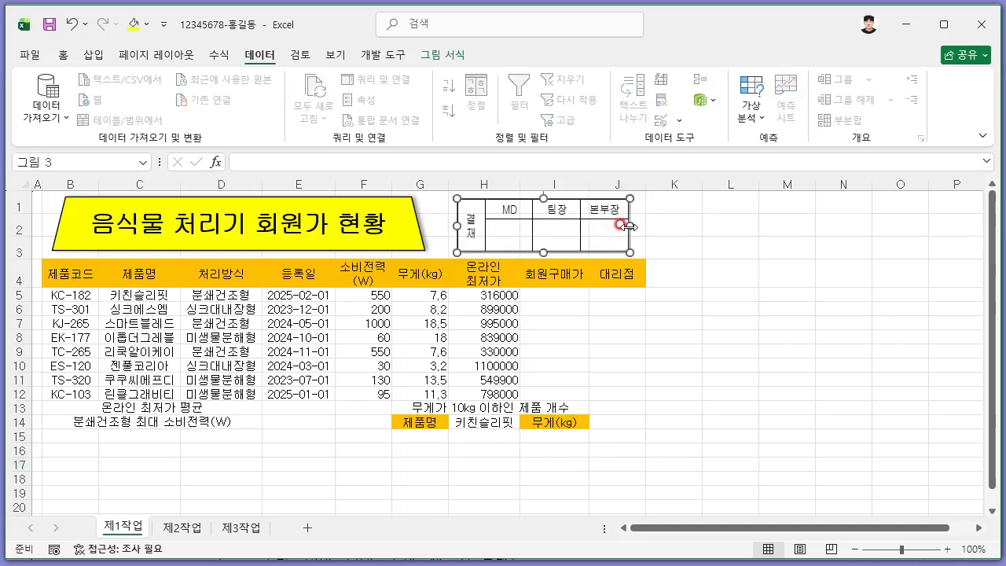
{"action": "left_click_drag", "start_coordinate": [628, 225], "coordinate": [638, 225]}
{"action": "left_click", "coordinate": [729, 273]}
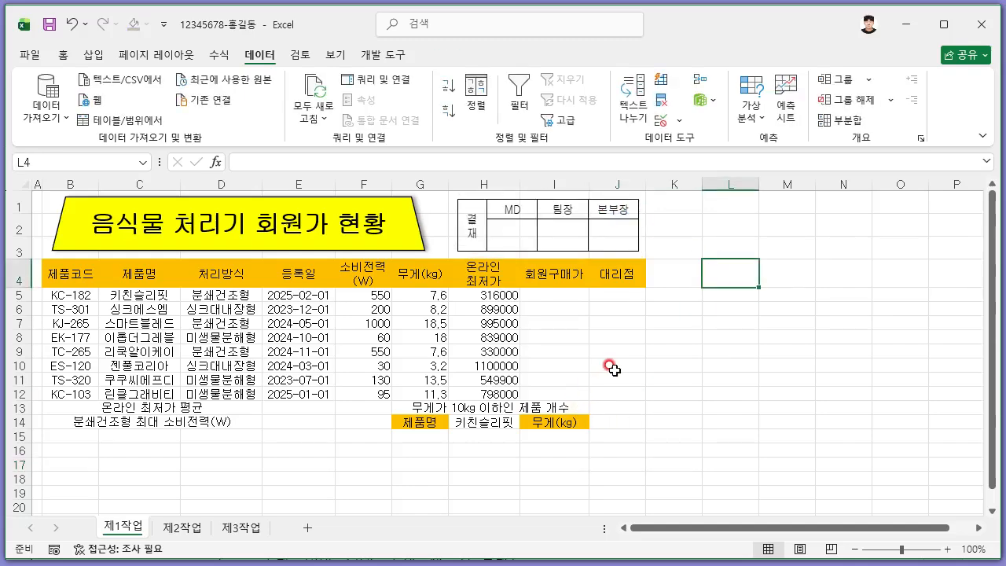
Check the cell format condition in the exam PDF and give H5:H12 the custom number format #,##0"원"
{"action": "key", "text": "alt+Tab"}
{"action": "scroll", "coordinate": [430, 376], "scroll_direction": "down", "scroll_amount": 5}
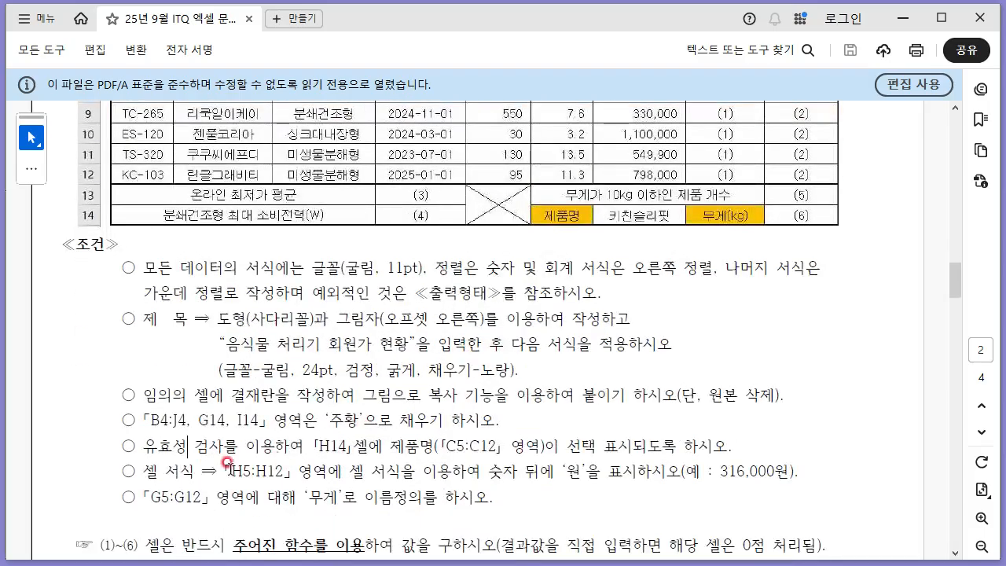
{"action": "left_click_drag", "start_coordinate": [229, 470], "coordinate": [267, 472]}
{"action": "left_click", "coordinate": [255, 471]}
{"action": "left_click_drag", "start_coordinate": [714, 472], "coordinate": [789, 472]}
{"action": "key", "text": "alt+Tab"}
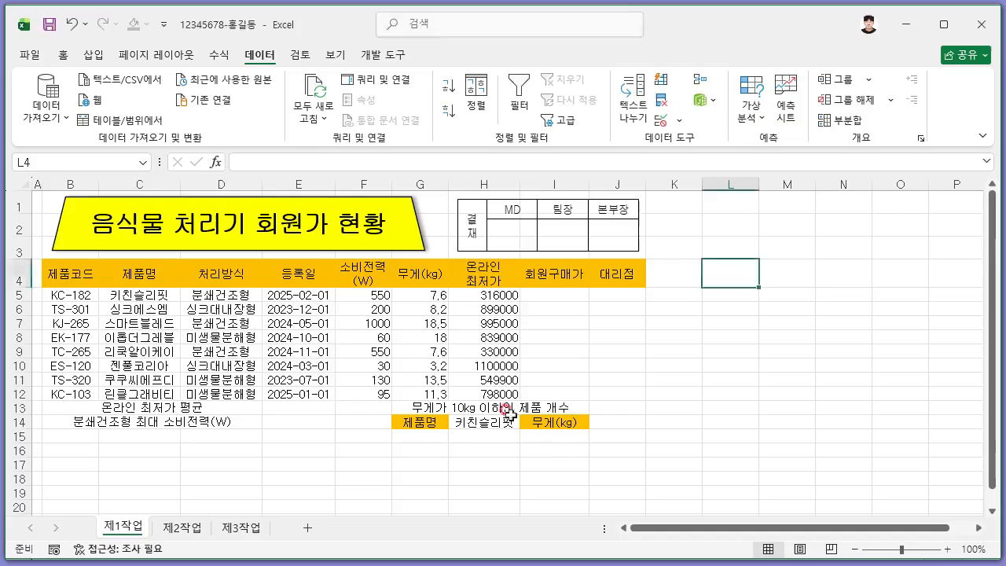
{"action": "left_click_drag", "start_coordinate": [493, 296], "coordinate": [495, 391]}
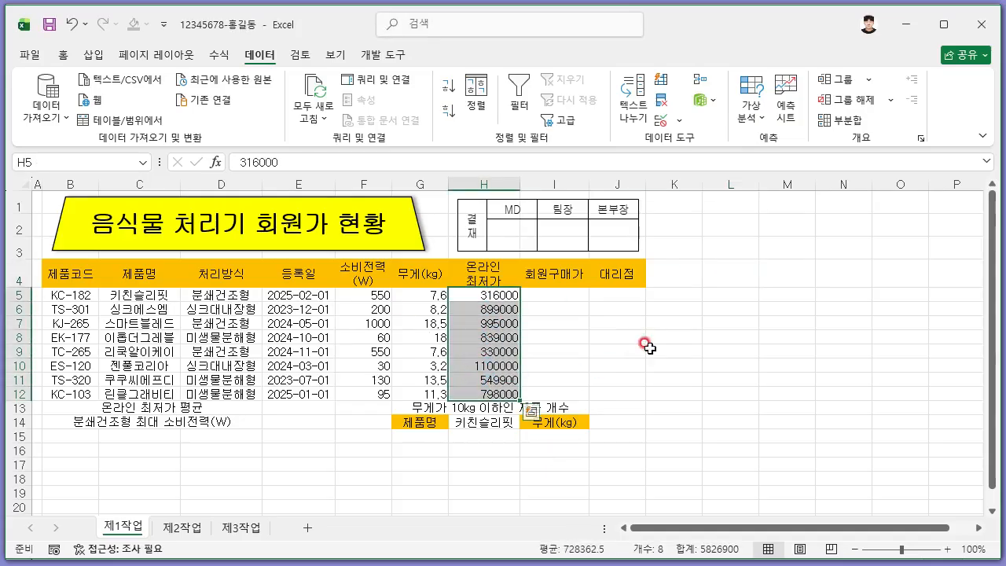
{"action": "key", "text": "ctrl+1"}
{"action": "left_click_drag", "start_coordinate": [549, 39], "coordinate": [593, 84]}
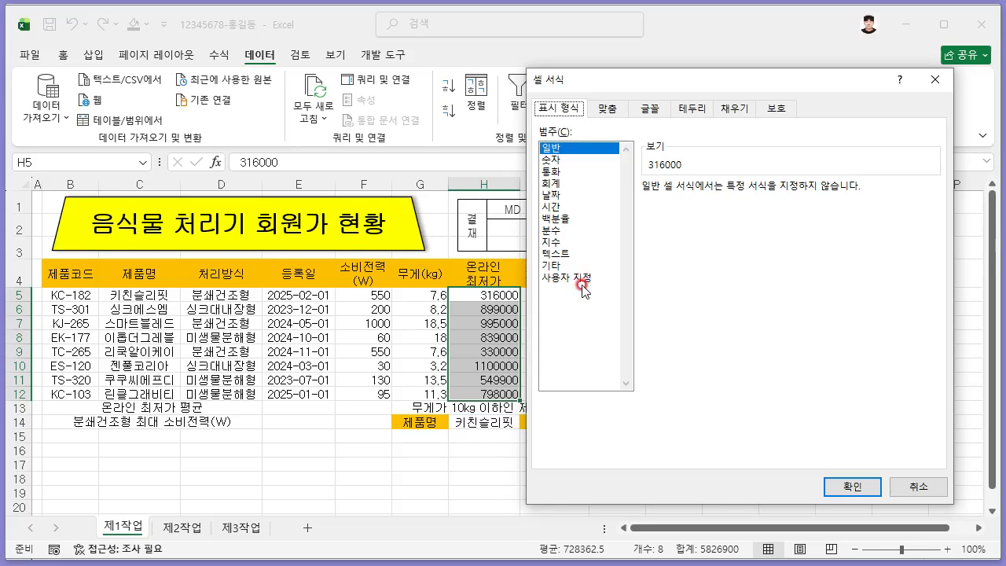
{"action": "left_click", "coordinate": [583, 278]}
{"action": "key", "text": "BackSpace"}
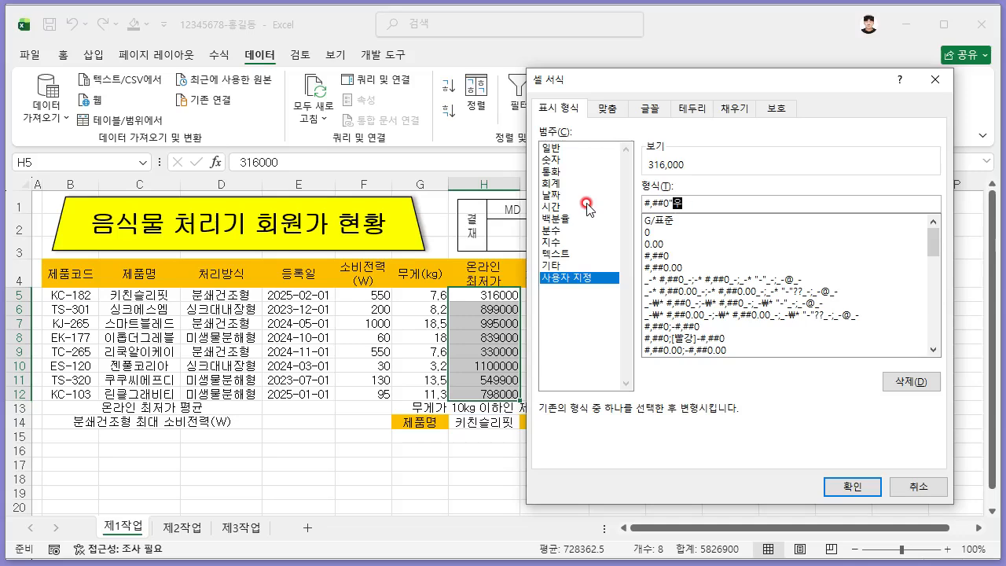
{"action": "key", "text": "Return"}
{"action": "left_click", "coordinate": [763, 366]}
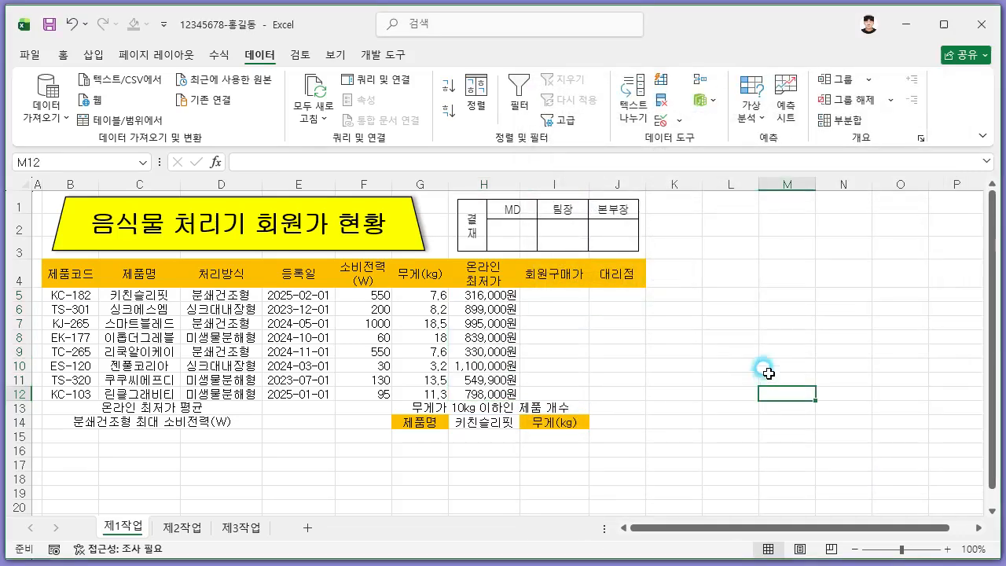
Check the name definition condition in the exam PDF and define the name 무게 for G5:G12
{"action": "key", "text": "alt+Tab"}
{"action": "key", "text": "alt+Tab"}
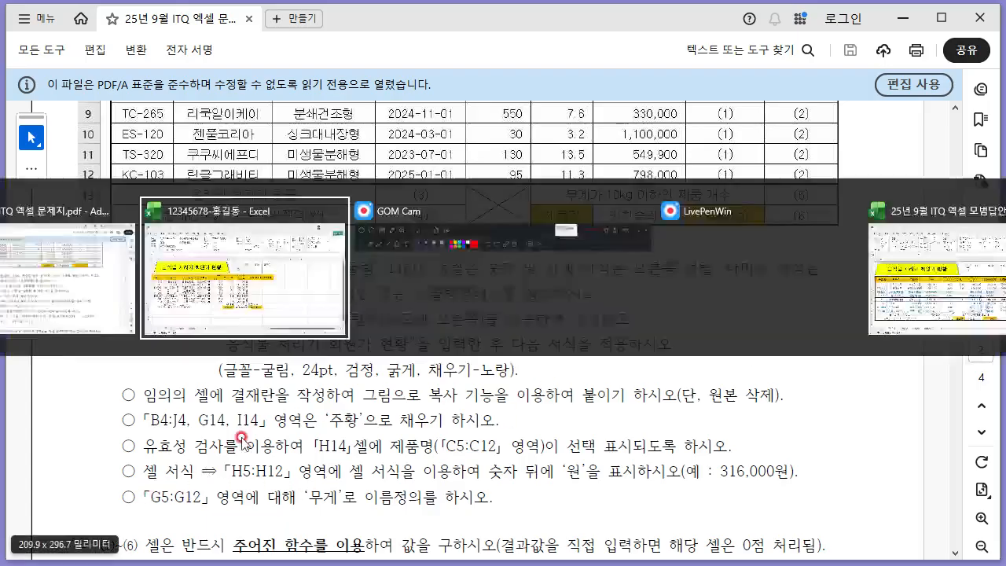
{"action": "left_click_drag", "start_coordinate": [408, 294], "coordinate": [422, 394]}
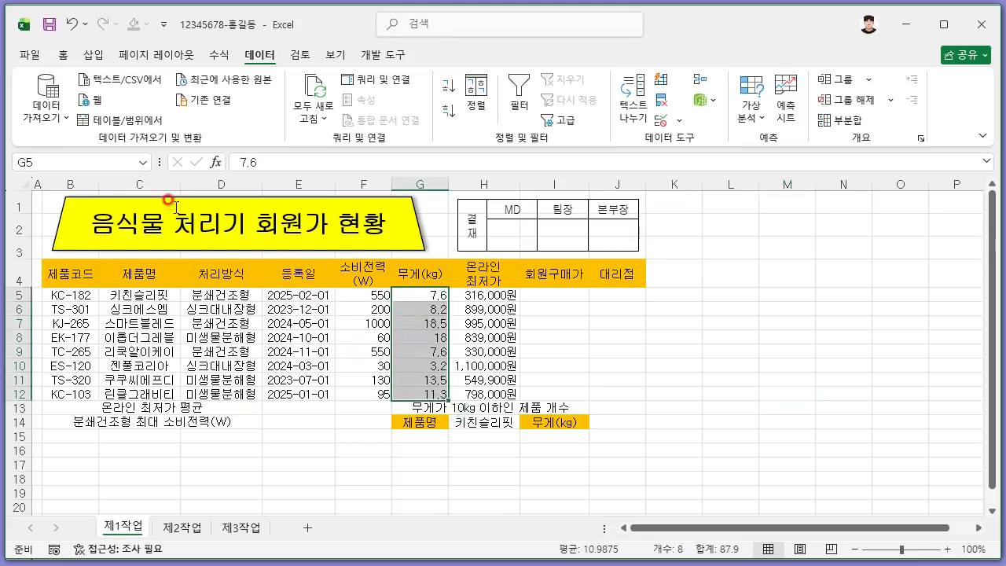
{"action": "left_click", "coordinate": [83, 161]}
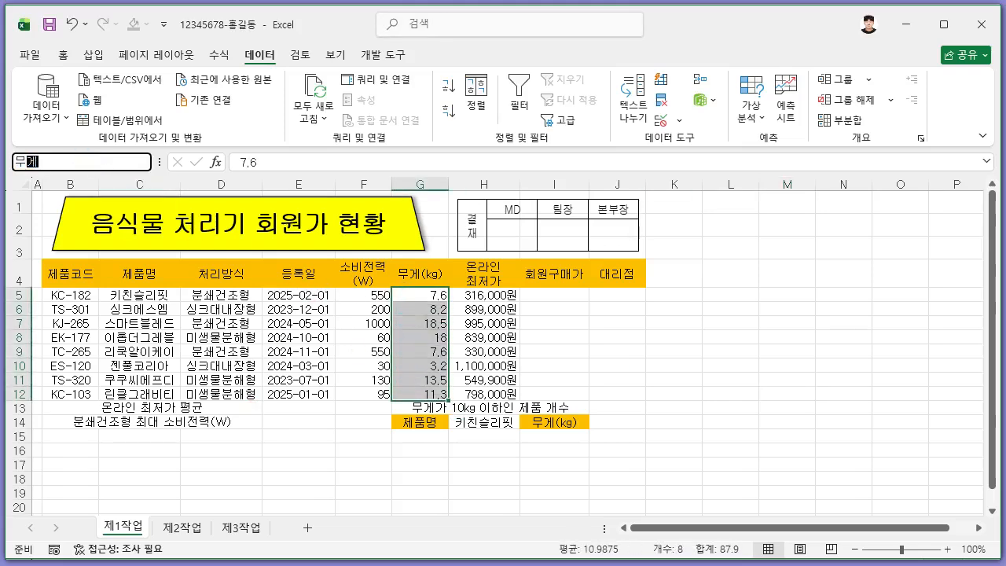
{"action": "key", "text": "Return"}
{"action": "left_click", "coordinate": [776, 401]}
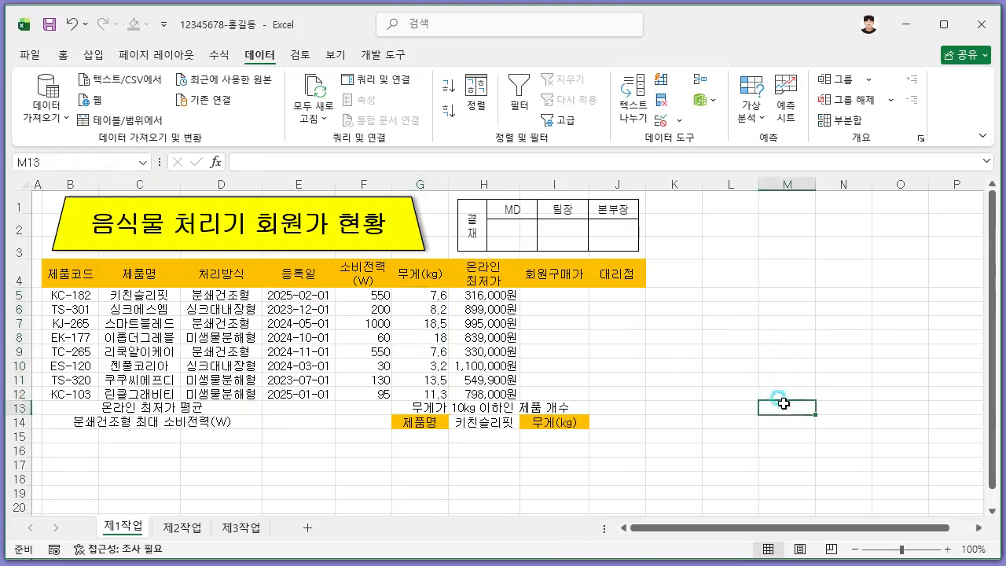
Check the table's border layout in the exam PDF and apply all borders (모든 테두리) to B4:J14
{"action": "key", "text": "alt+Tab"}
{"action": "scroll", "coordinate": [548, 427], "scroll_direction": "up", "scroll_amount": 5}
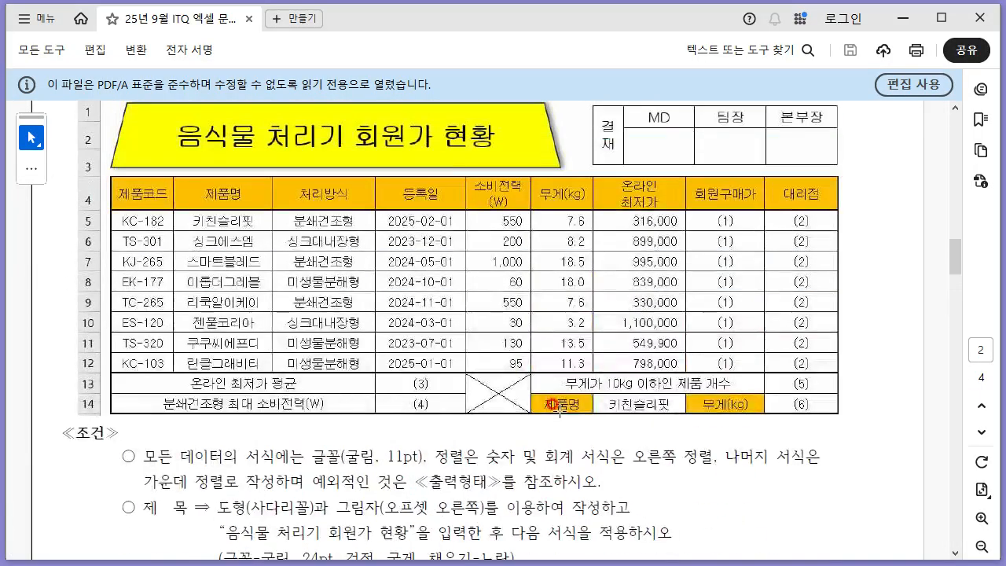
{"action": "scroll", "coordinate": [558, 378], "scroll_direction": "up", "scroll_amount": 1, "text": "ctrl"}
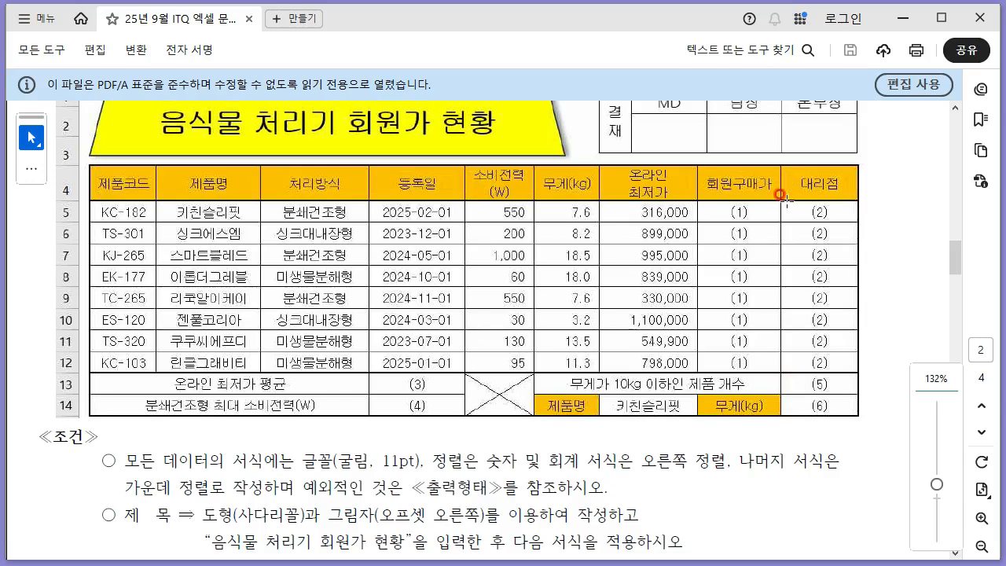
{"action": "key", "text": "alt+Tab"}
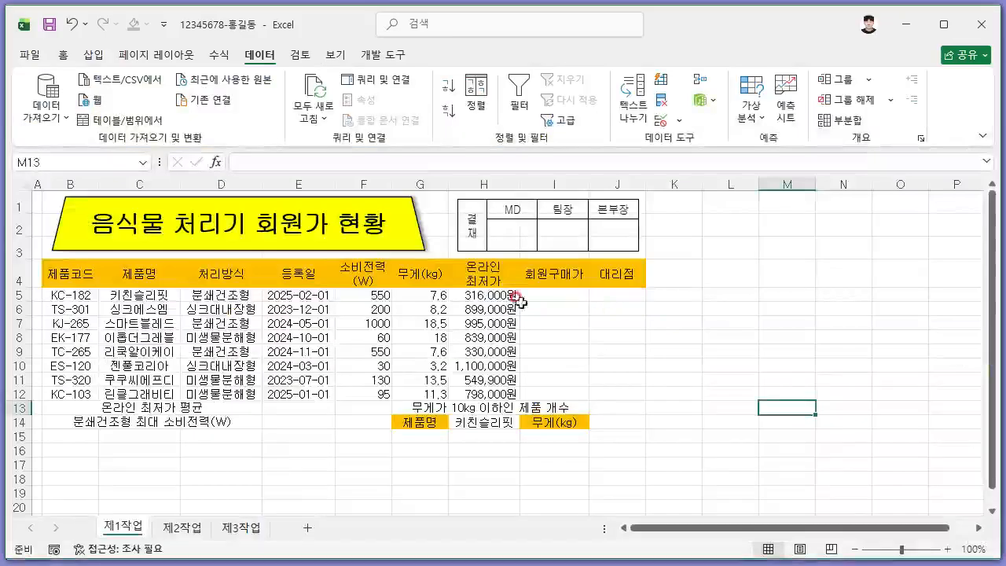
{"action": "left_click_drag", "start_coordinate": [75, 273], "coordinate": [597, 420]}
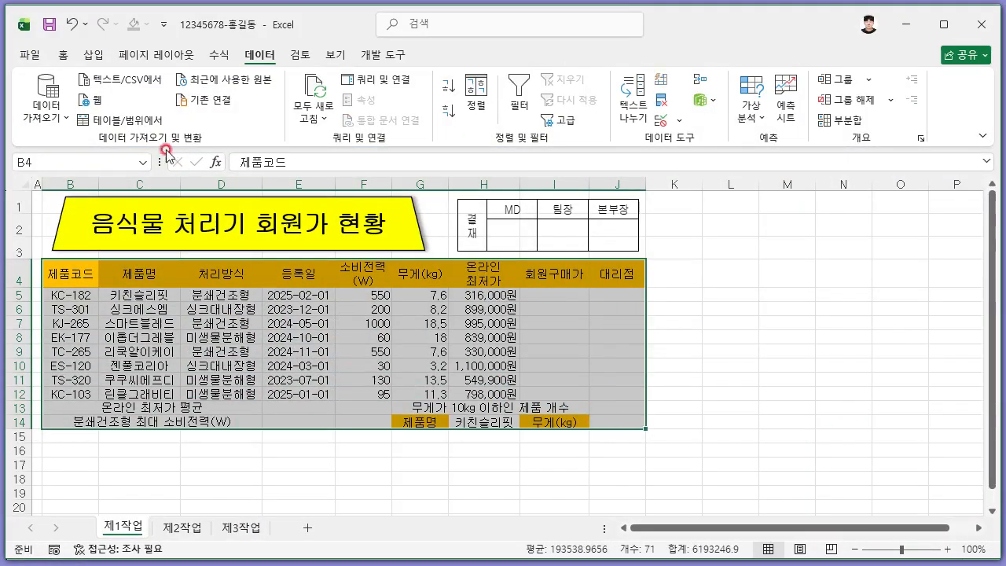
{"action": "left_click", "coordinate": [69, 53]}
{"action": "left_click", "coordinate": [138, 120]}
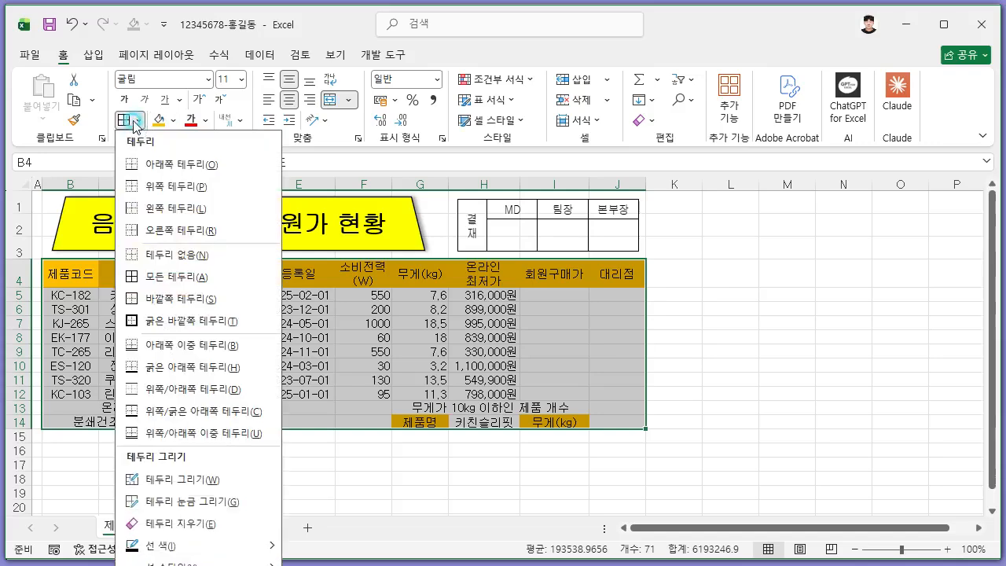
{"action": "left_click", "coordinate": [174, 281]}
Add thick outside borders (굵은 바깥쪽 테두리) around B4:J14 and around the data rows B5:J12
{"action": "left_click", "coordinate": [138, 121]}
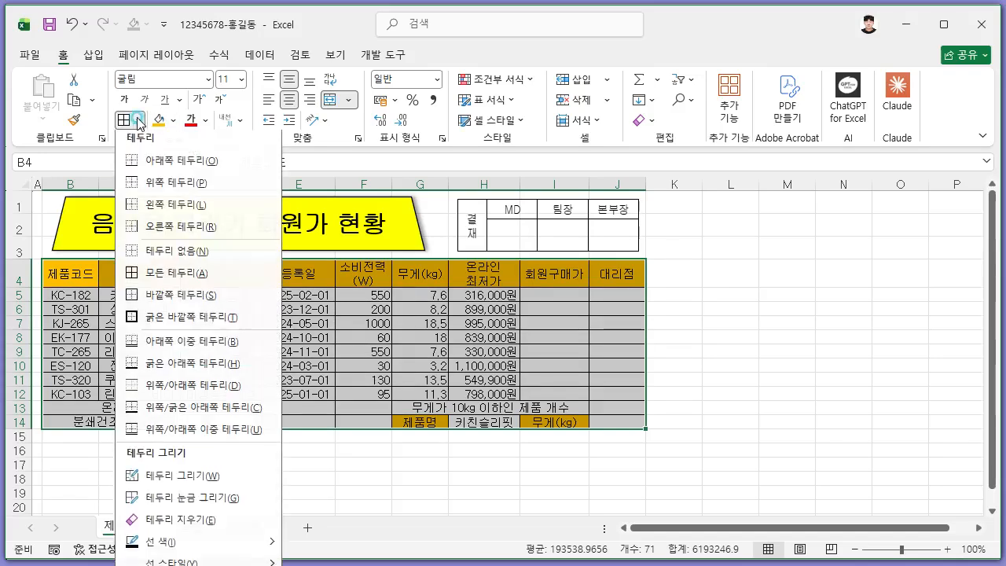
{"action": "left_click", "coordinate": [182, 307]}
{"action": "left_click", "coordinate": [284, 468]}
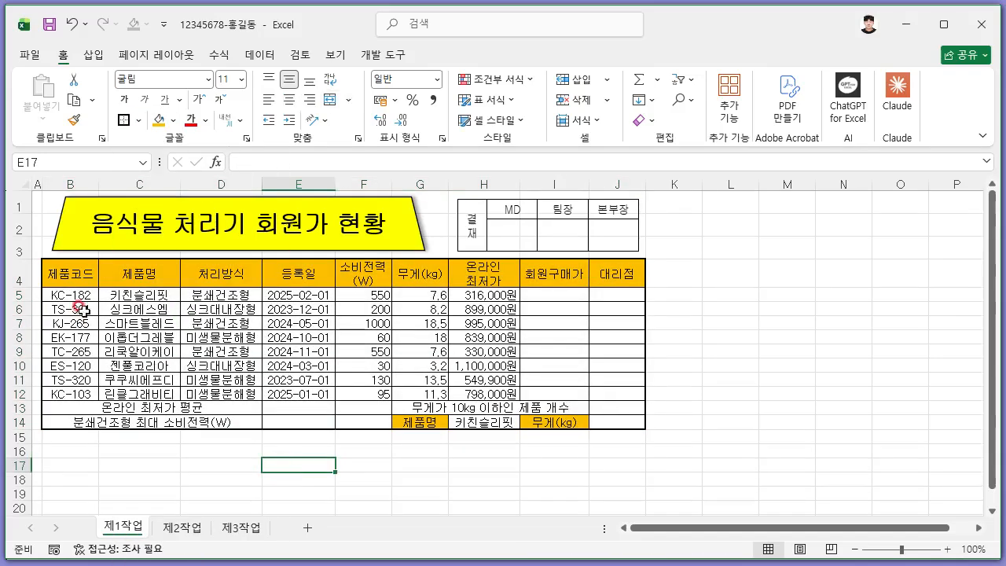
{"action": "mouse_move", "coordinate": [78, 300]}
{"action": "left_mouse_down"}
{"action": "mouse_move", "coordinate": [173, 326]}
{"action": "mouse_move", "coordinate": [621, 393]}
{"action": "left_mouse_up"}
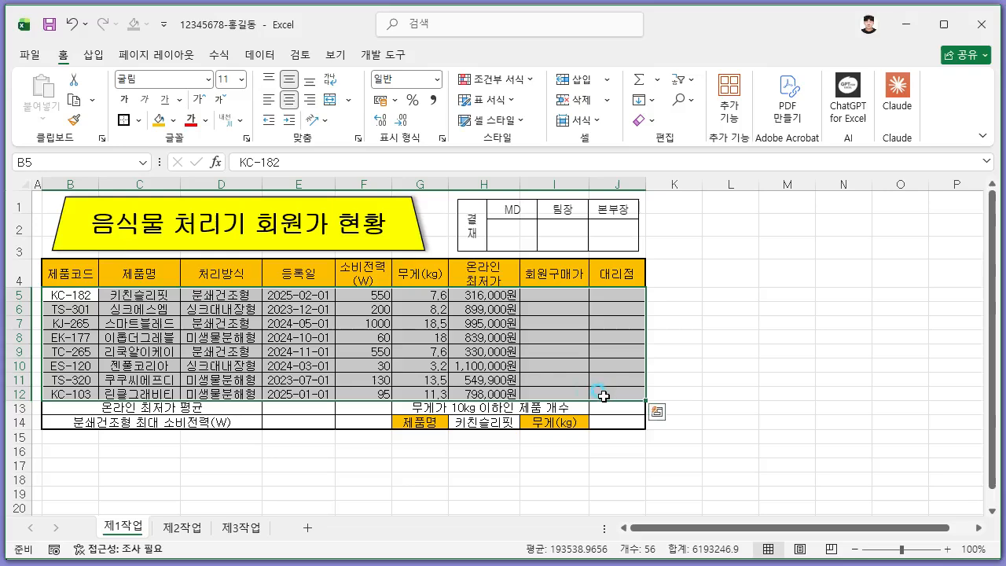
{"action": "left_click", "coordinate": [124, 120]}
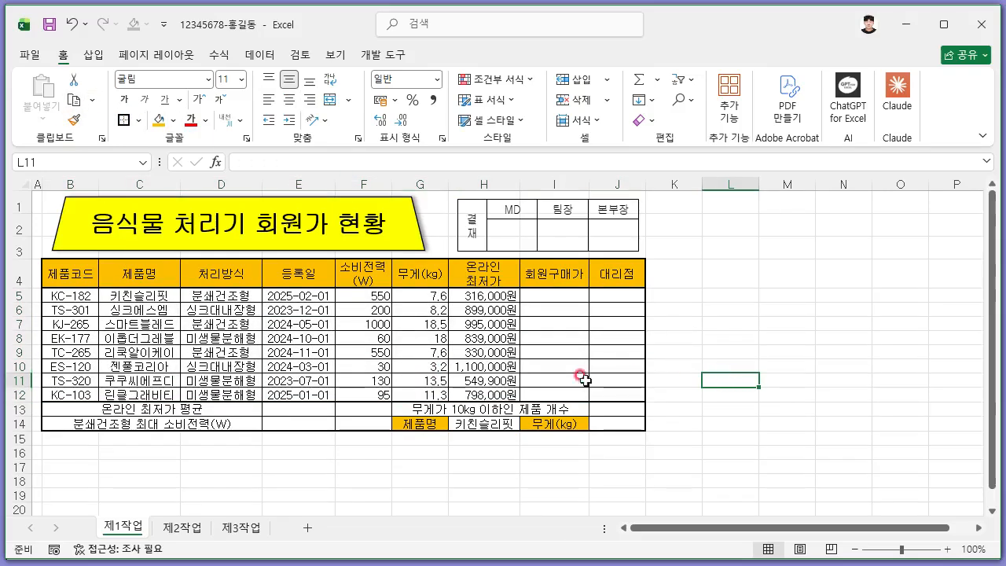
Increase the height of rows 5 to 14 evenly and make header row 4 slightly taller
{"action": "left_click_drag", "start_coordinate": [19, 296], "coordinate": [22, 436]}
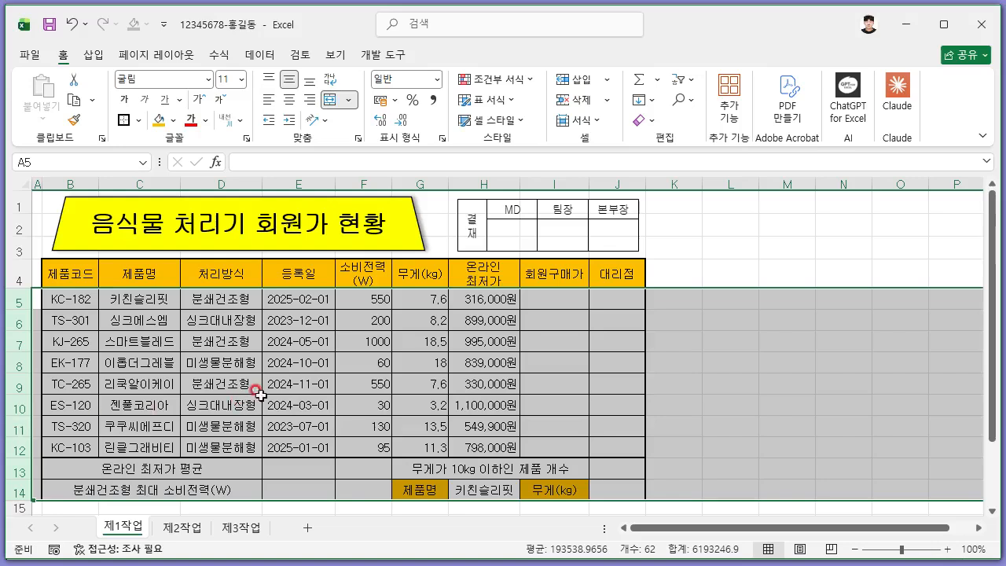
{"action": "left_click", "coordinate": [654, 360]}
{"action": "left_click", "coordinate": [19, 281]}
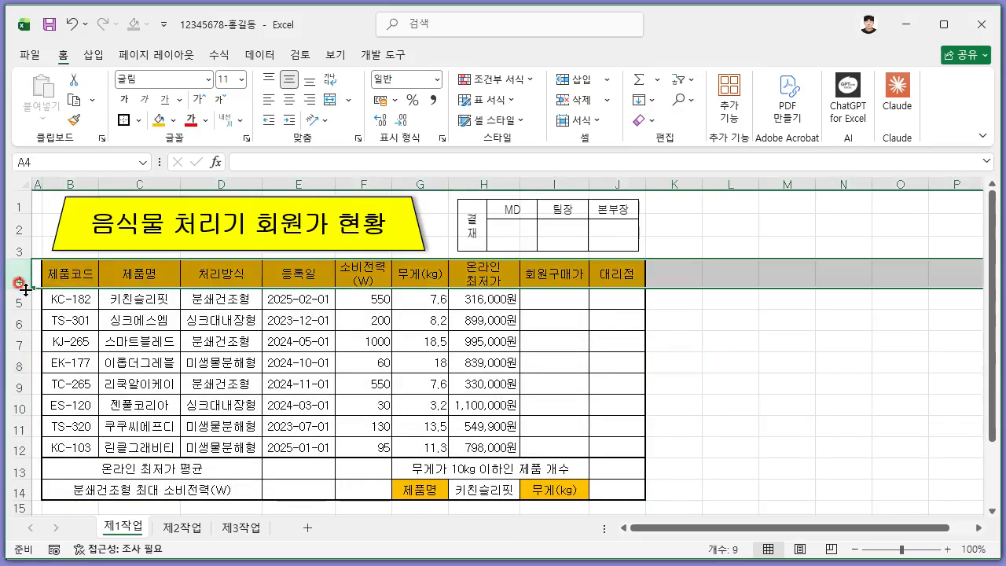
{"action": "left_click_drag", "start_coordinate": [25, 290], "coordinate": [25, 295]}
{"action": "left_click", "coordinate": [767, 348]}
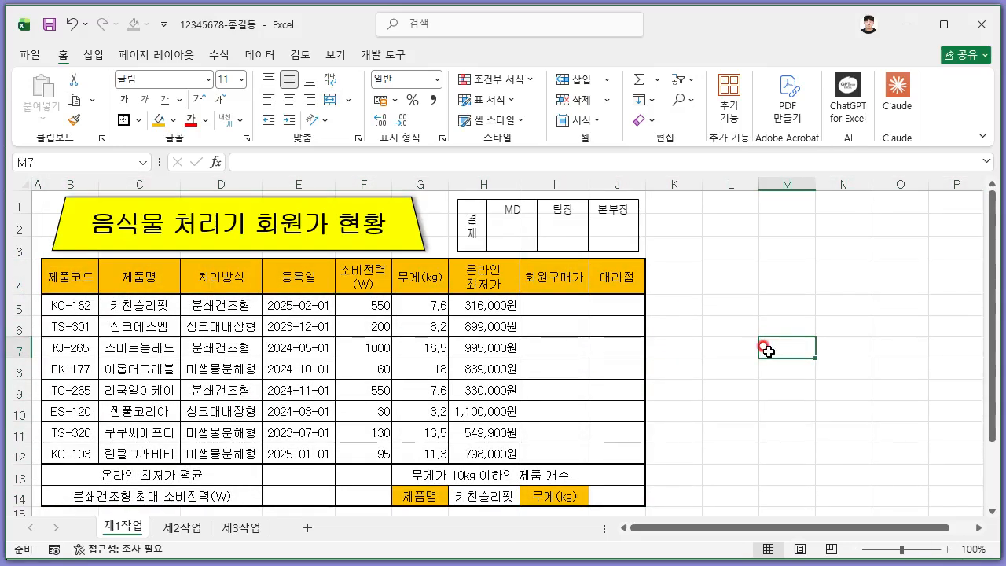
{"action": "left_click", "coordinate": [732, 348]}
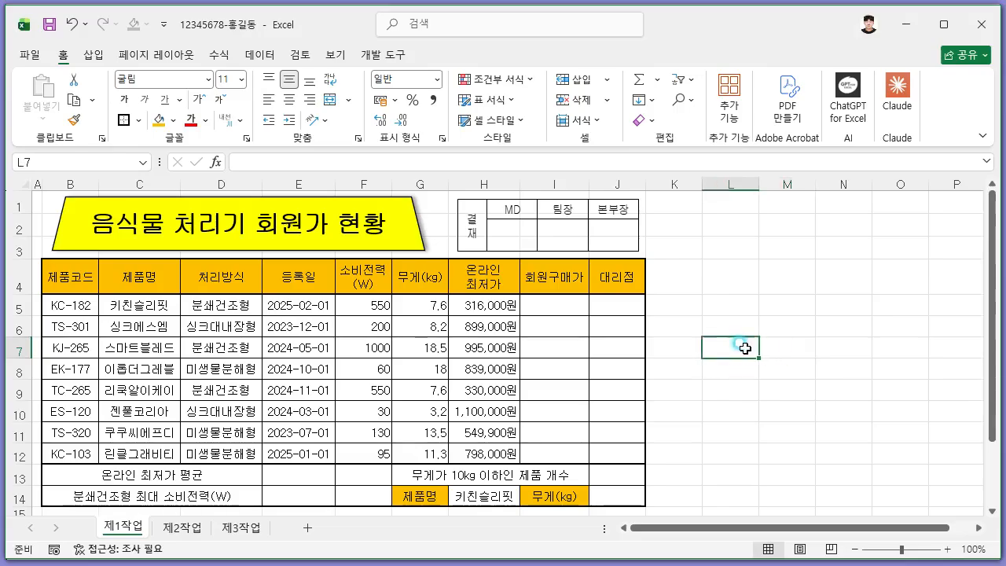
{"action": "left_click", "coordinate": [783, 388]}
Check condition (7) in the exam PDF and start a formula-based conditional formatting rule (수식을 사용하여 서식을 지정할 셀 결정) for B5:J12
{"action": "key", "text": "alt+Tab"}
{"action": "scroll", "coordinate": [668, 397], "scroll_direction": "down", "scroll_amount": 15}
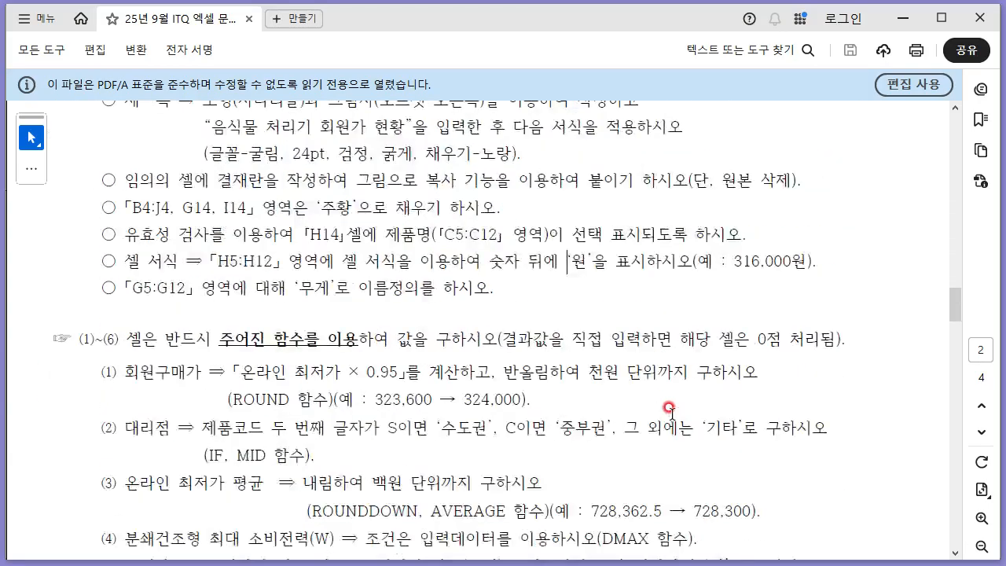
{"action": "left_click_drag", "start_coordinate": [126, 460], "coordinate": [267, 461]}
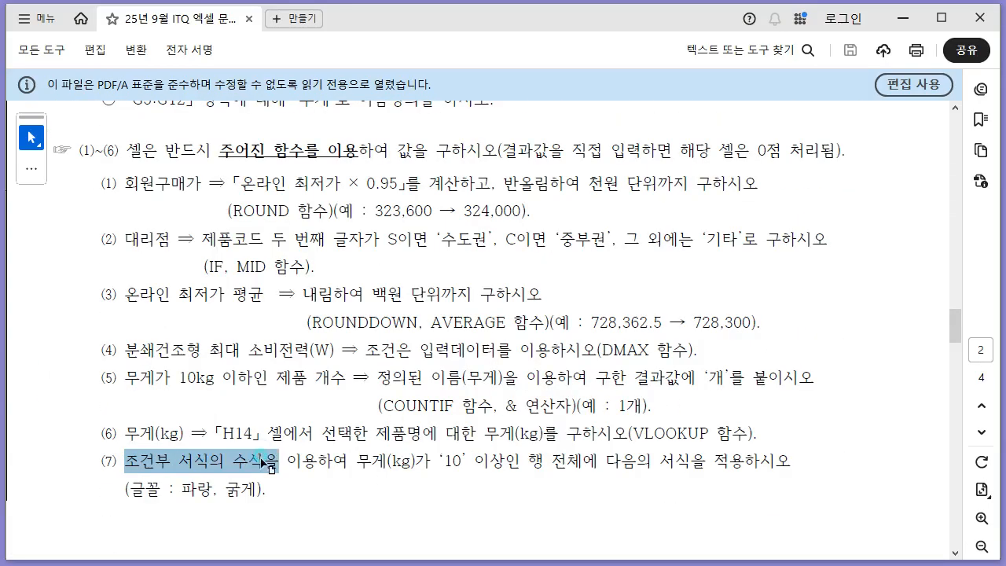
{"action": "left_click", "coordinate": [265, 463]}
{"action": "key", "text": "alt+Tab"}
{"action": "left_click", "coordinate": [259, 329]}
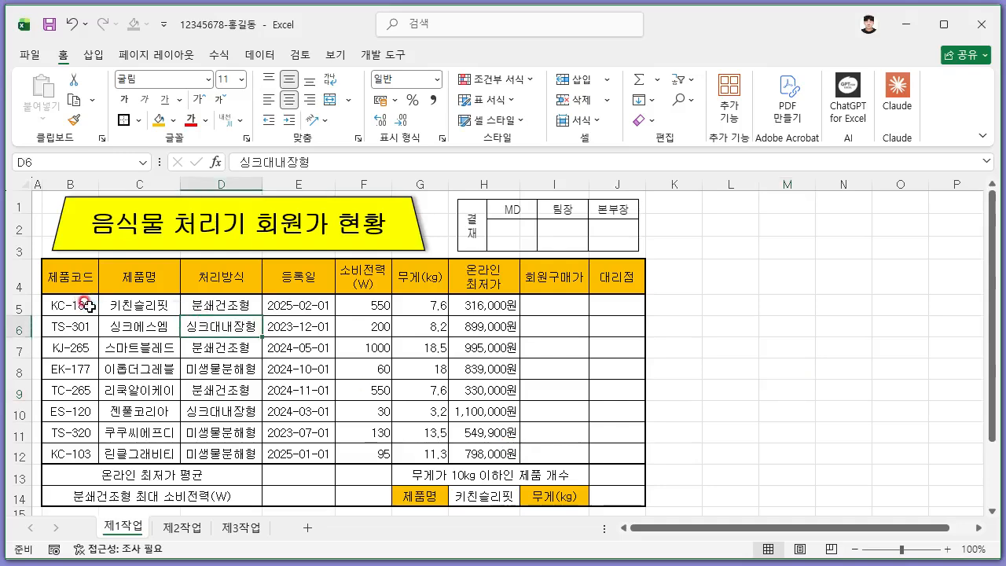
{"action": "left_click_drag", "start_coordinate": [79, 305], "coordinate": [621, 454]}
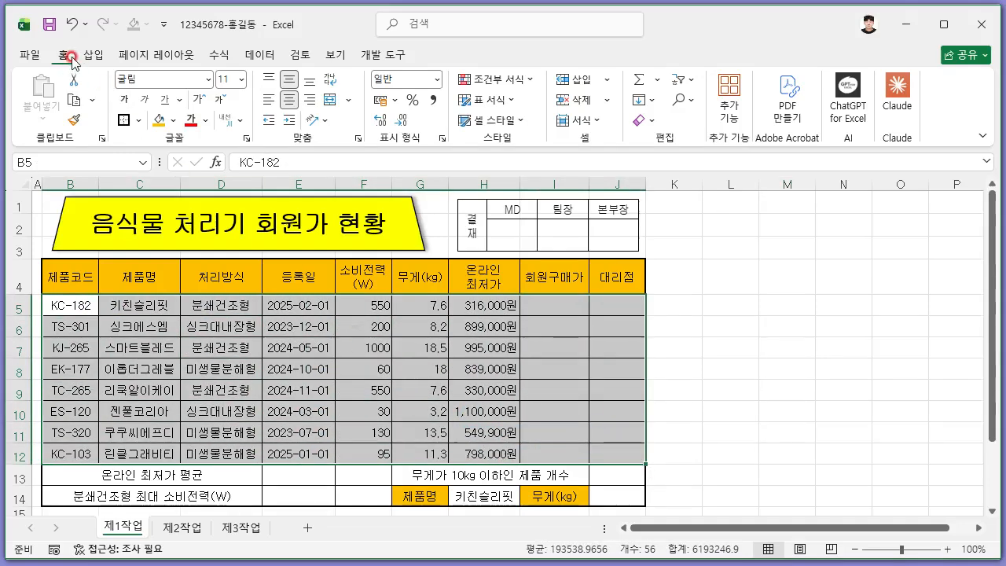
{"action": "left_click", "coordinate": [524, 80]}
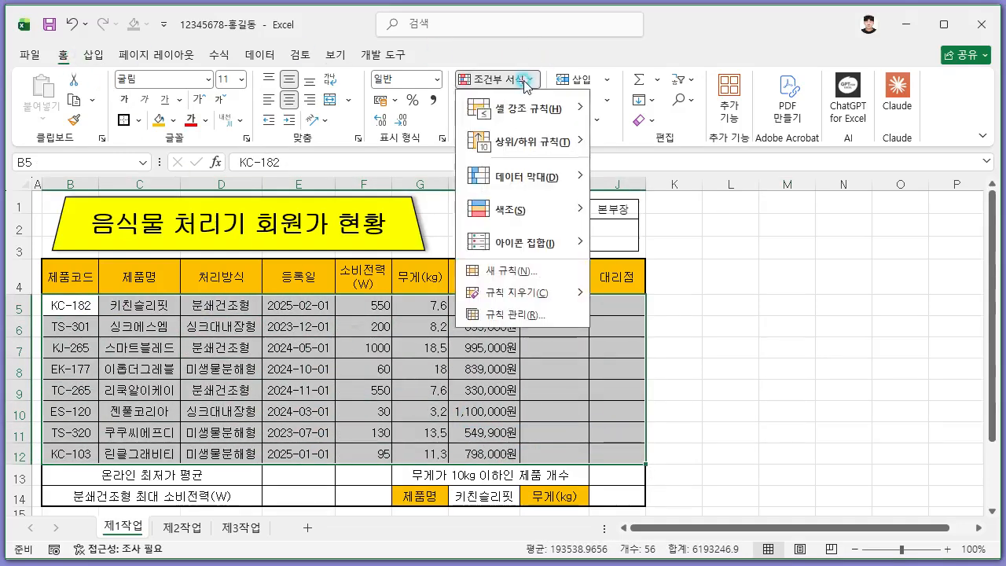
{"action": "left_click", "coordinate": [541, 269]}
{"action": "left_click", "coordinate": [588, 293]}
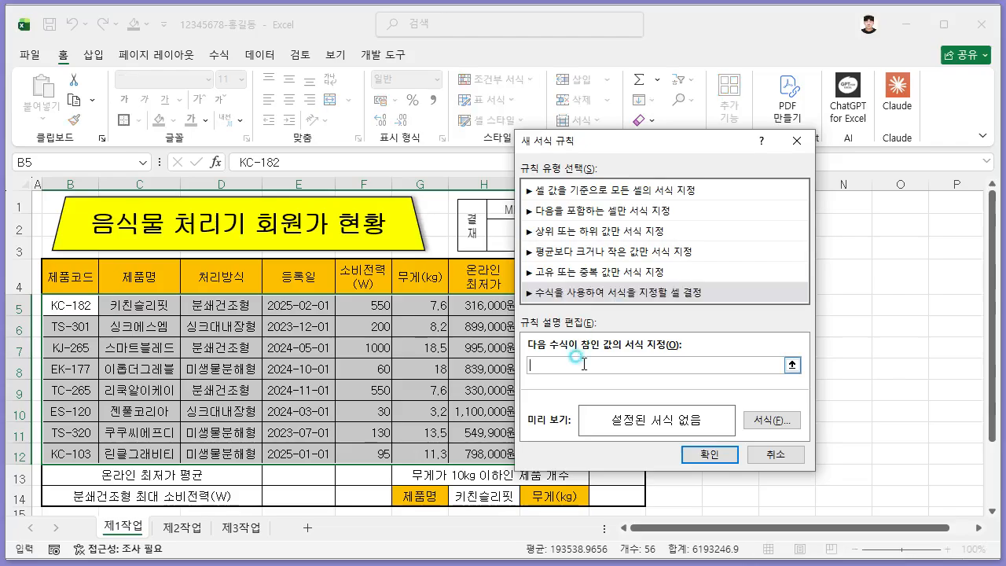
Check condition (7) in the exam PDF and enter =$G5>=10 as the conditional formatting rule's formula
{"action": "key", "text": "alt+Tab"}
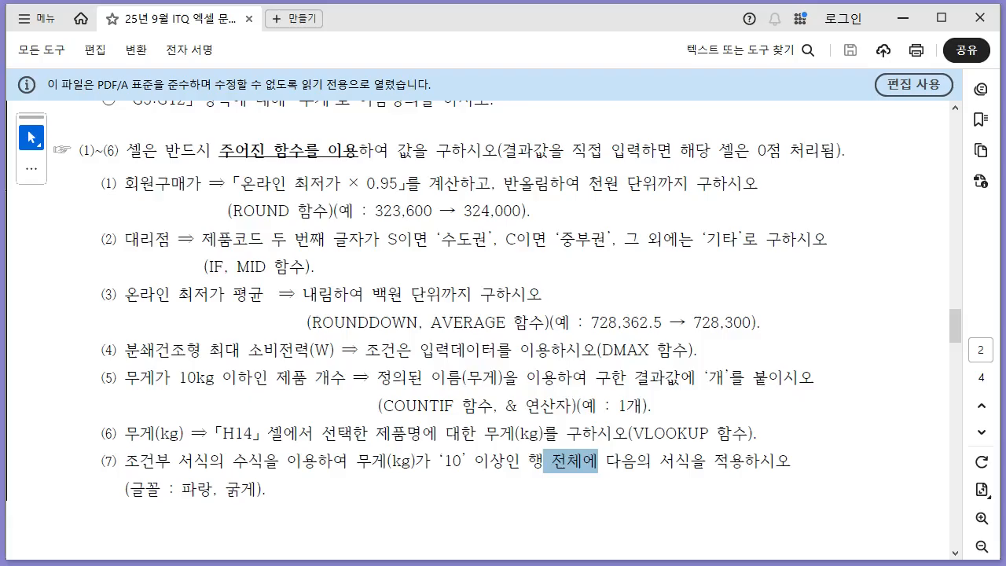
{"action": "left_click_drag", "start_coordinate": [360, 460], "coordinate": [519, 460]}
{"action": "left_click", "coordinate": [506, 462]}
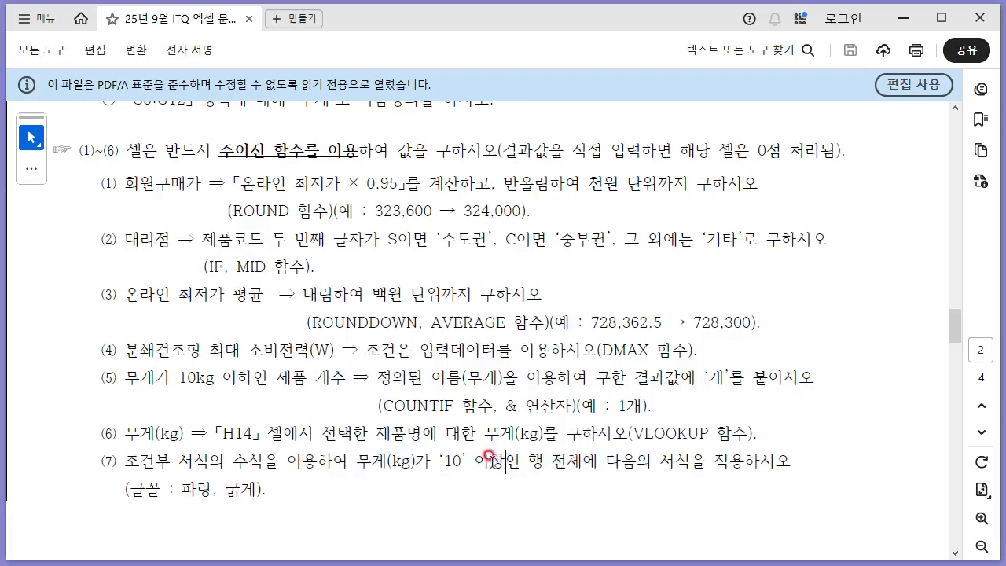
{"action": "left_click_drag", "start_coordinate": [180, 488], "coordinate": [270, 489]}
{"action": "left_click", "coordinate": [395, 511]}
{"action": "key", "text": "alt+Tab"}
{"action": "left_click", "coordinate": [559, 357]}
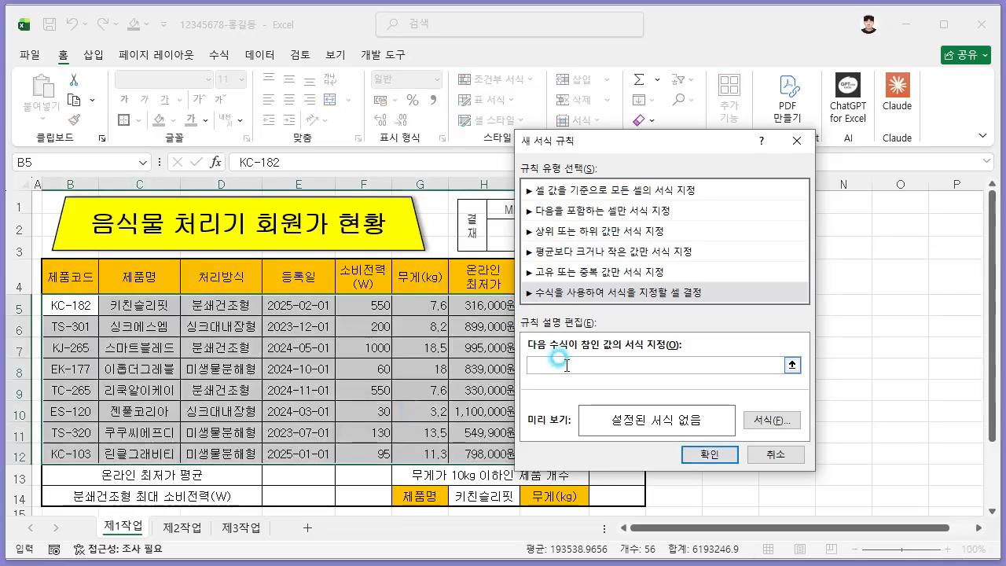
{"action": "type", "text": "="}
{"action": "left_click", "coordinate": [432, 307]}
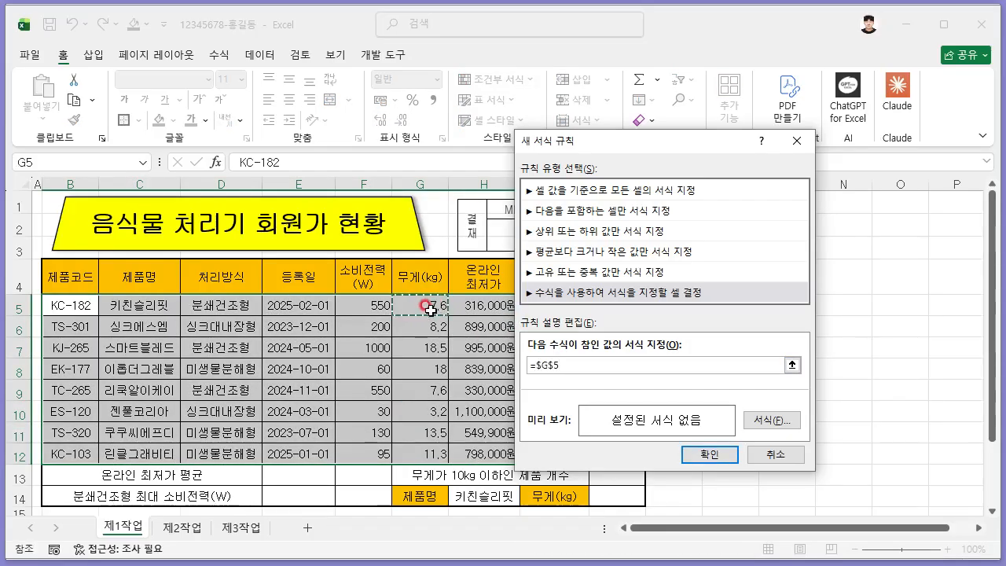
{"action": "key", "text": "F4"}
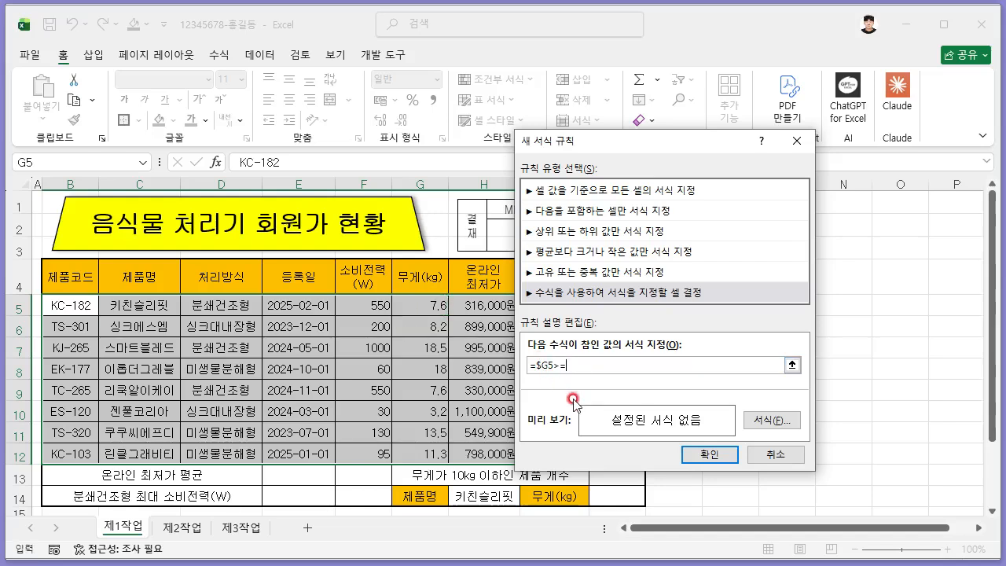
Set the rule's font format to blue (파랑) and bold (굵게), and apply the rule to B5:J12
{"action": "left_click", "coordinate": [769, 422]}
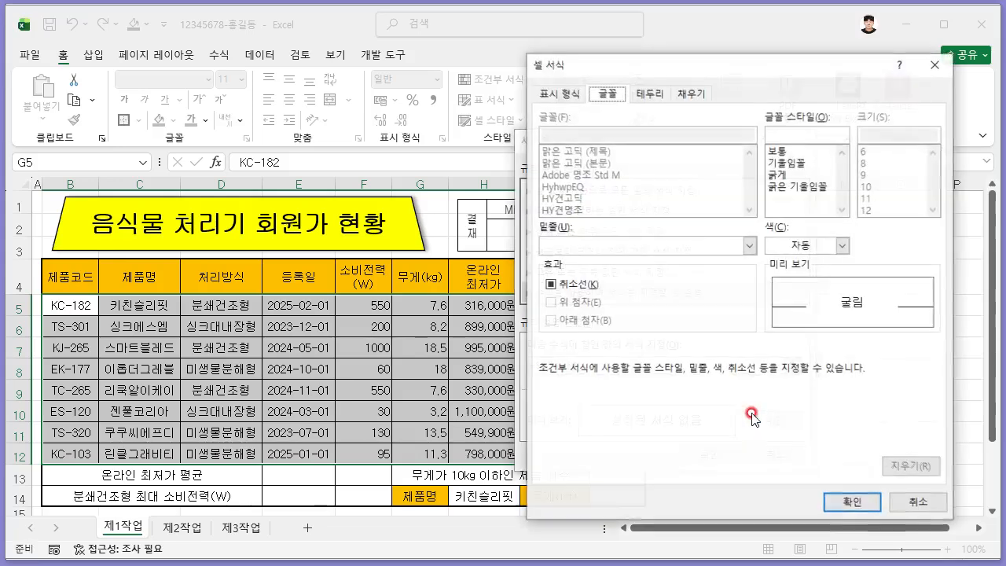
{"action": "left_click", "coordinate": [823, 245]}
{"action": "left_click", "coordinate": [934, 481]}
{"action": "left_click", "coordinate": [789, 175]}
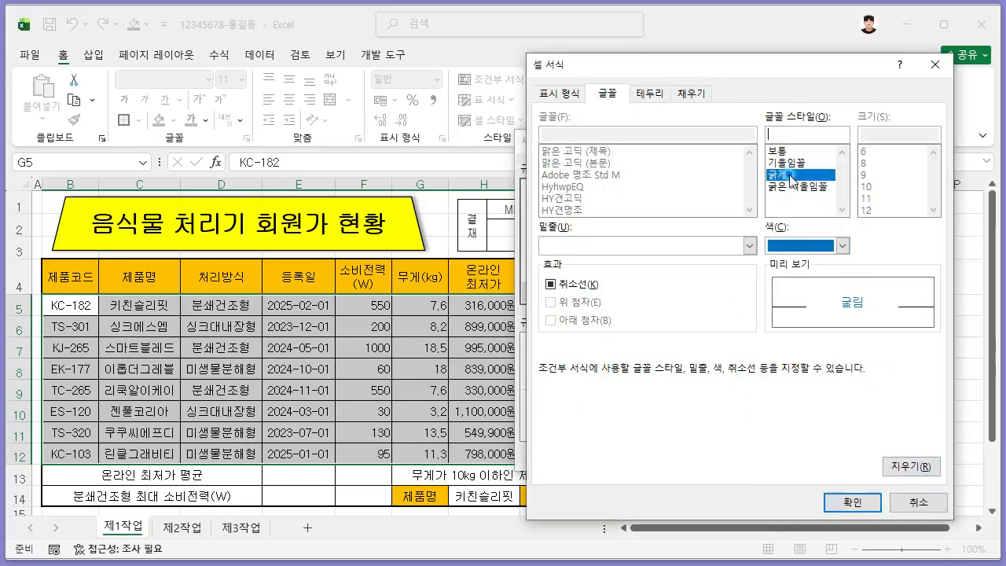
{"action": "left_click", "coordinate": [845, 503]}
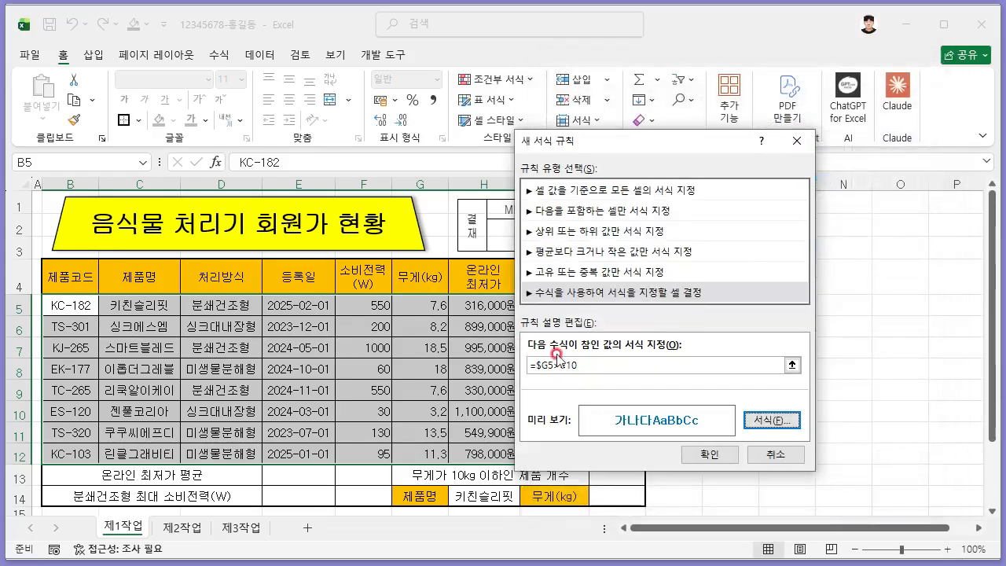
{"action": "left_click_drag", "start_coordinate": [585, 363], "coordinate": [508, 360]}
{"action": "left_click", "coordinate": [595, 365]}
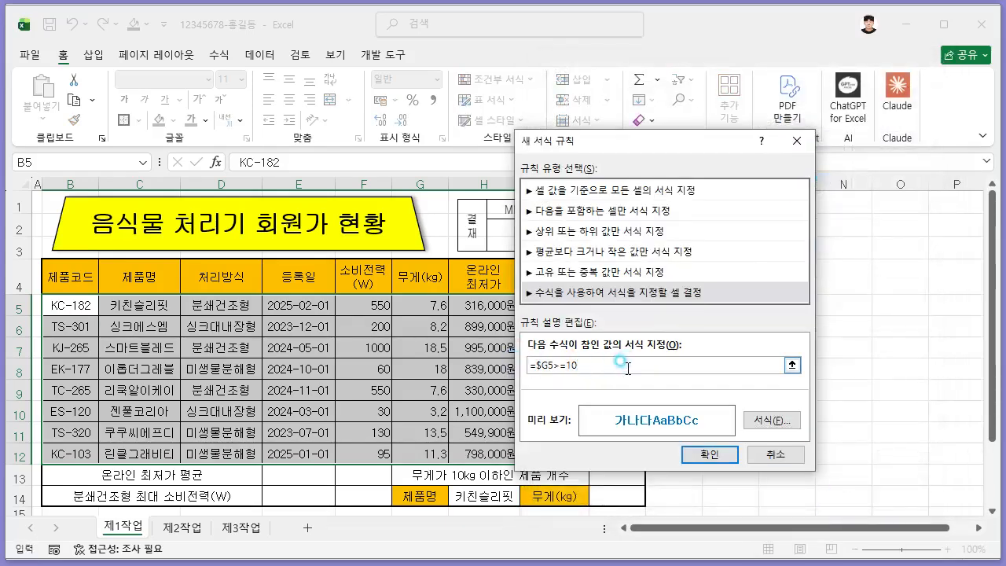
{"action": "left_click", "coordinate": [706, 454]}
{"action": "left_click", "coordinate": [733, 390]}
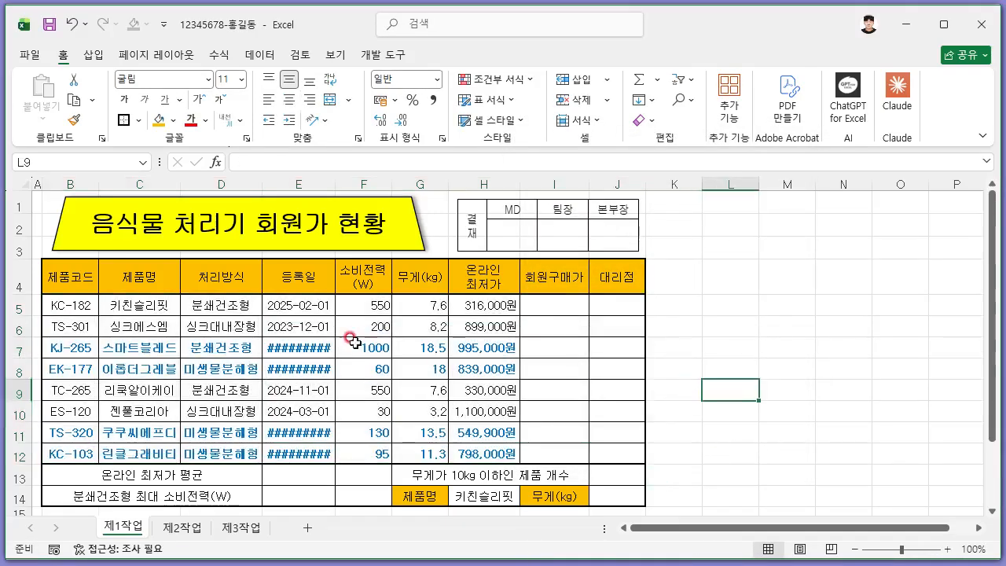
Auto-fit the width of column E (등록일) to its dates
{"action": "double_click", "coordinate": [334, 184]}
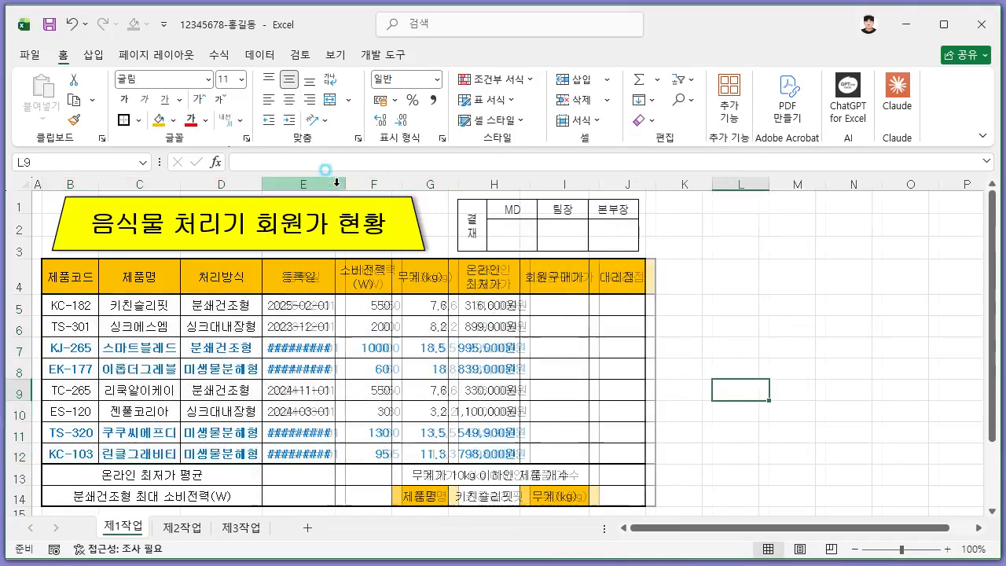
{"action": "left_click", "coordinate": [751, 277]}
{"action": "left_click", "coordinate": [763, 330]}
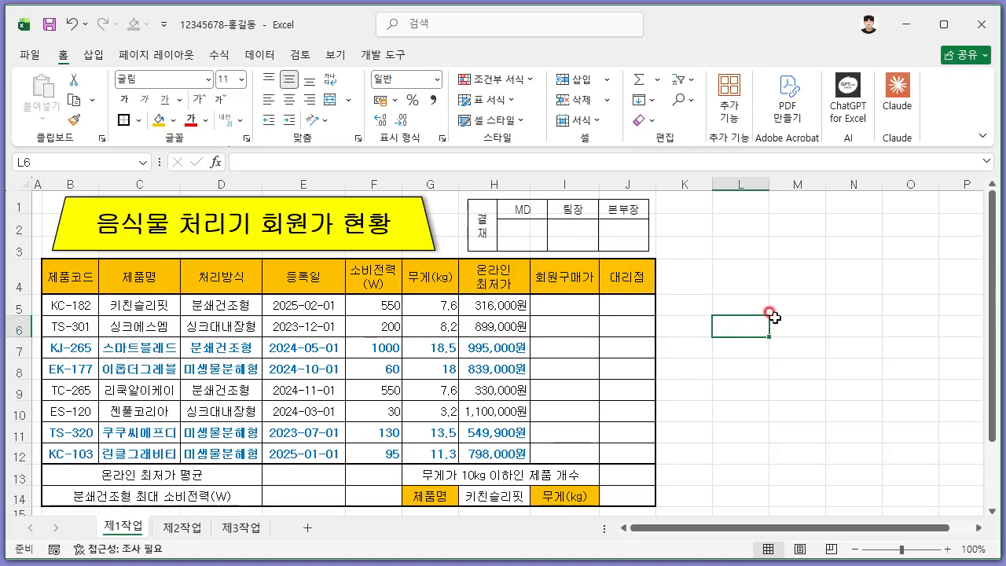
Check condition (1) in the exam PDF and enter =H5*0.95 in I5 of the 회원구매가 column
{"action": "key", "text": "alt+Tab"}
{"action": "scroll", "coordinate": [579, 328], "scroll_direction": "up", "scroll_amount": 1}
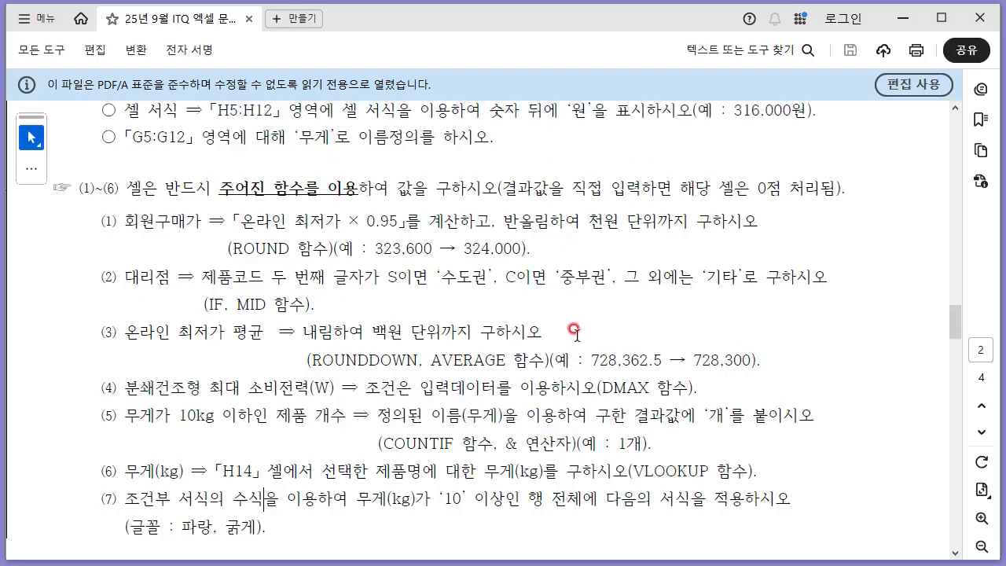
{"action": "scroll", "coordinate": [576, 331], "scroll_direction": "down", "scroll_amount": 1}
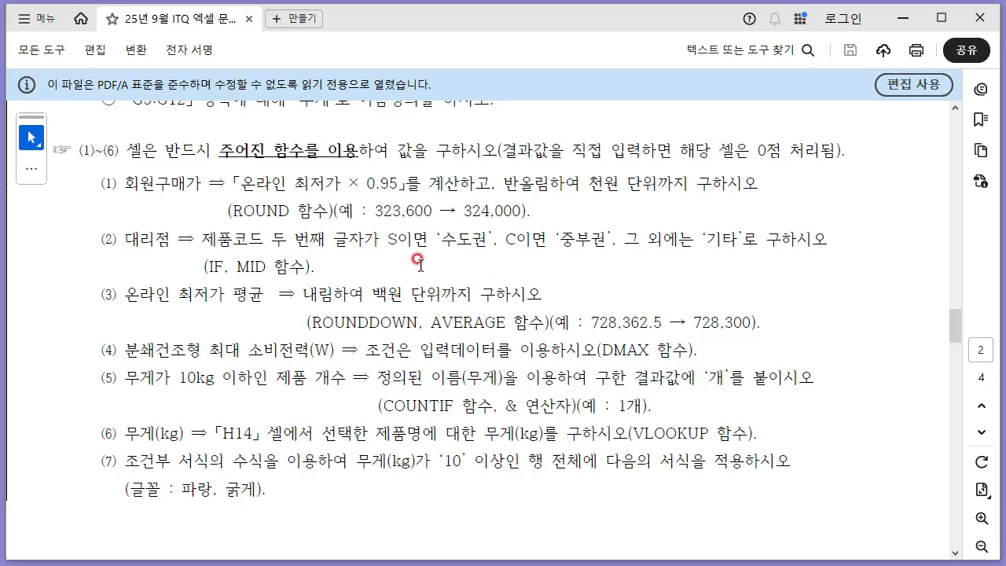
{"action": "key", "text": "alt+Tab"}
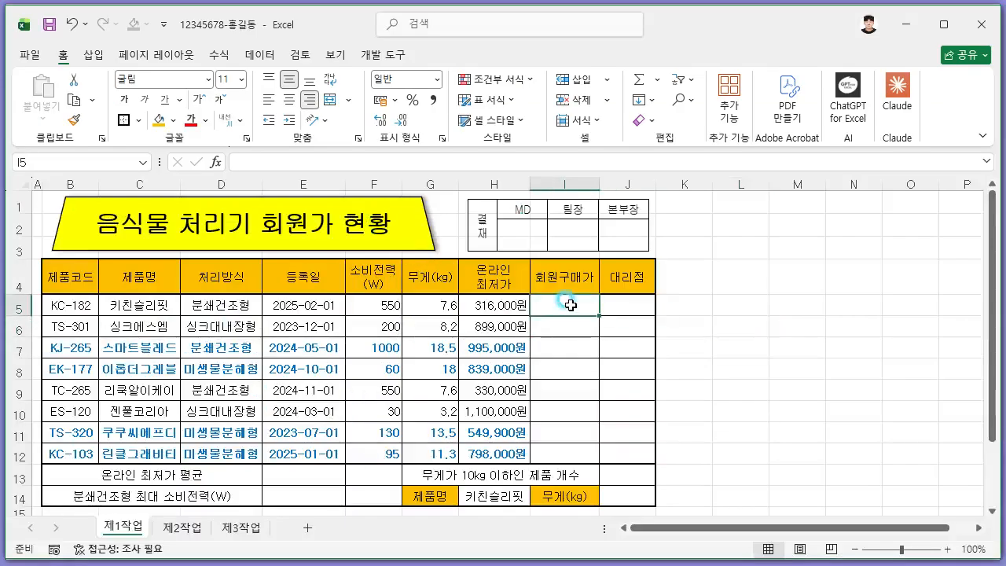
{"action": "key", "text": "alt+Tab"}
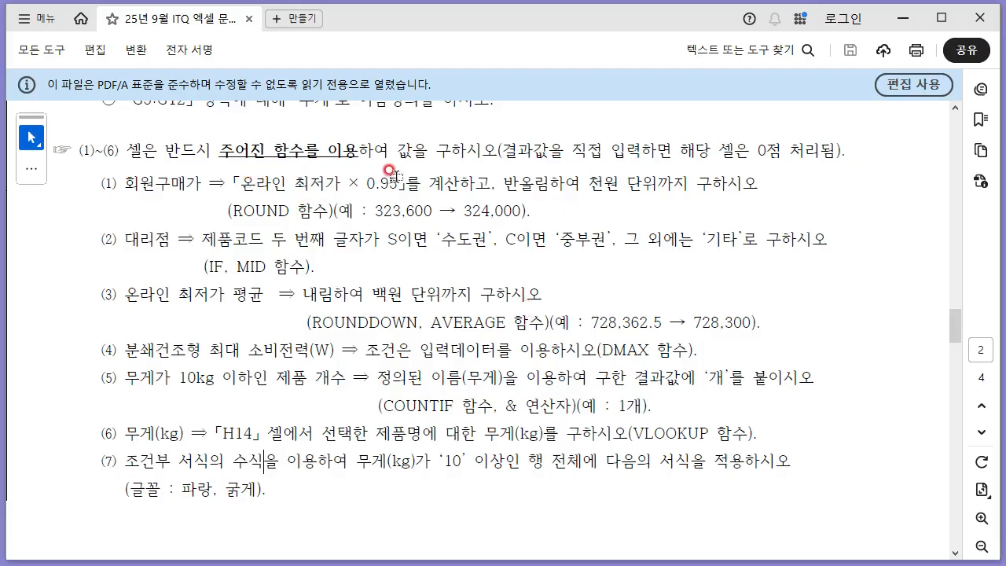
{"action": "key", "text": "alt+Tab"}
{"action": "type", "text": "="}
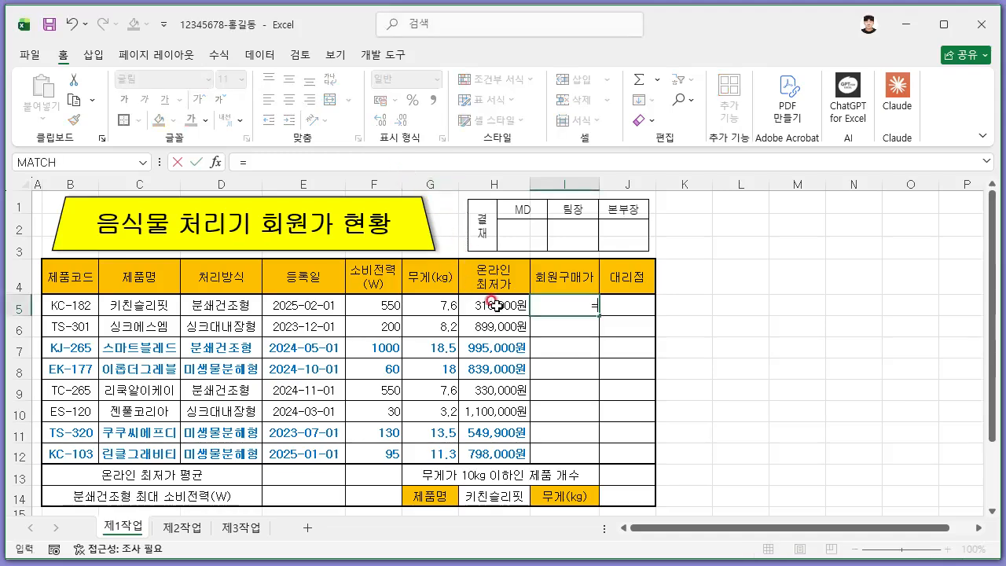
{"action": "left_click", "coordinate": [494, 303]}
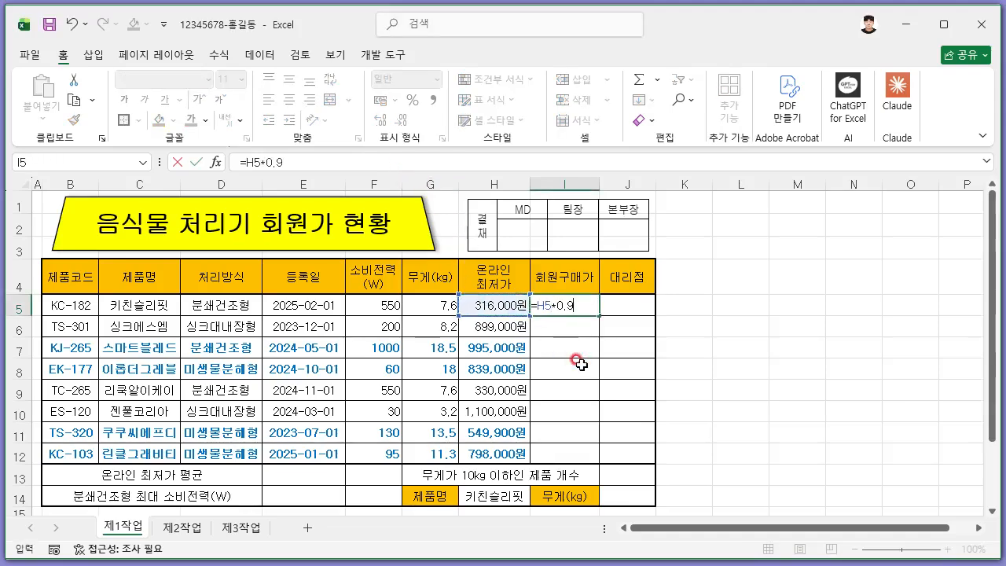
{"action": "type", "text": "*0.9"}
{"action": "key", "text": "Return"}
Check the rounding unit in the exam PDF and change I5's formula to =ROUND(H5*0.95,-3)
{"action": "key", "text": "alt+Tab"}
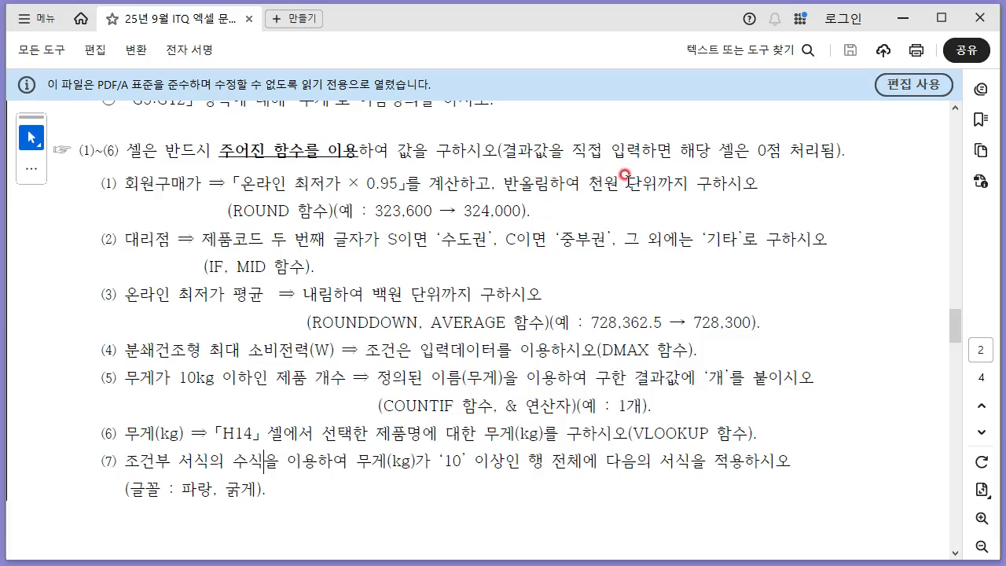
{"action": "key", "text": "alt+Tab"}
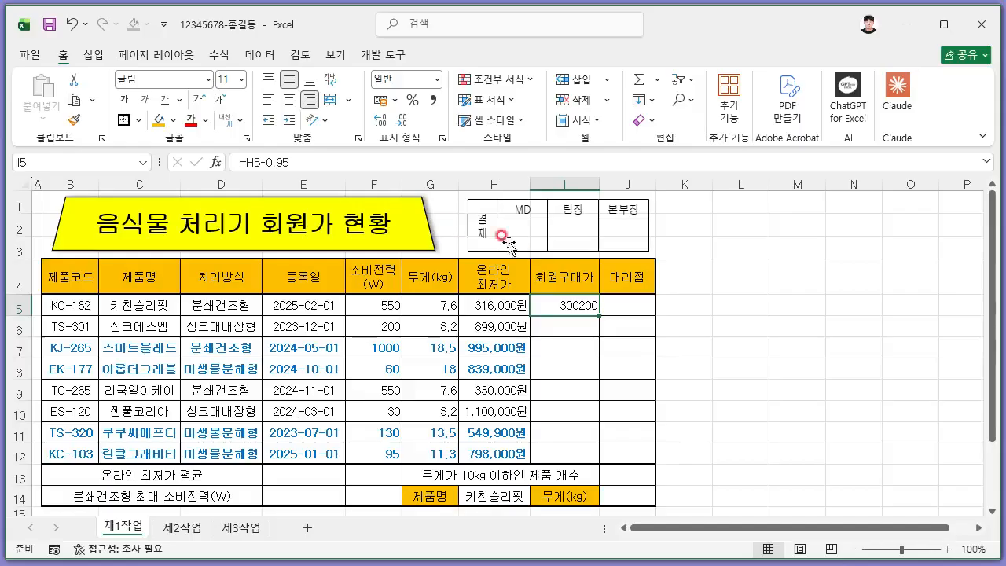
{"action": "left_click", "coordinate": [240, 162]}
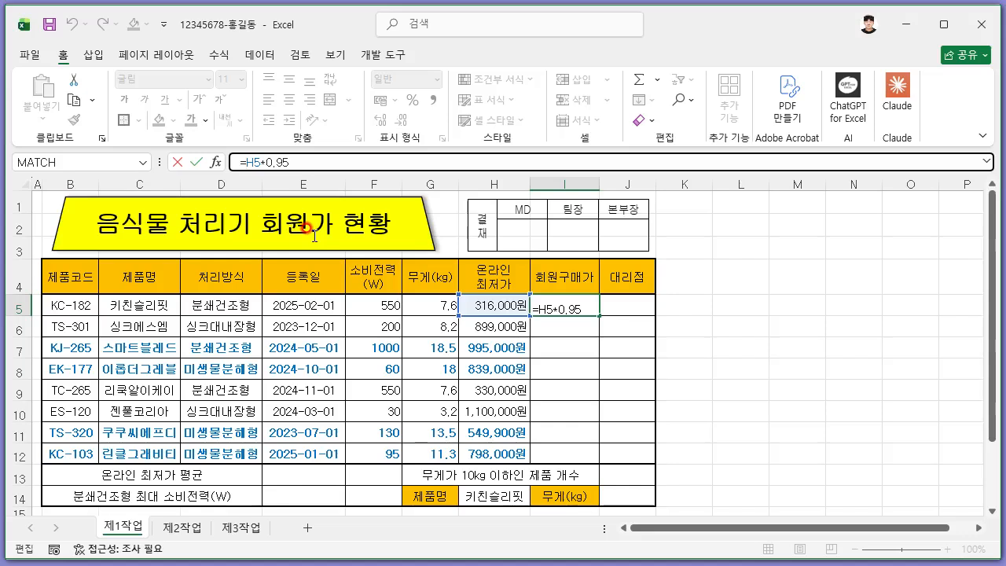
{"action": "type", "text": "ROUND(H5*0.95"}
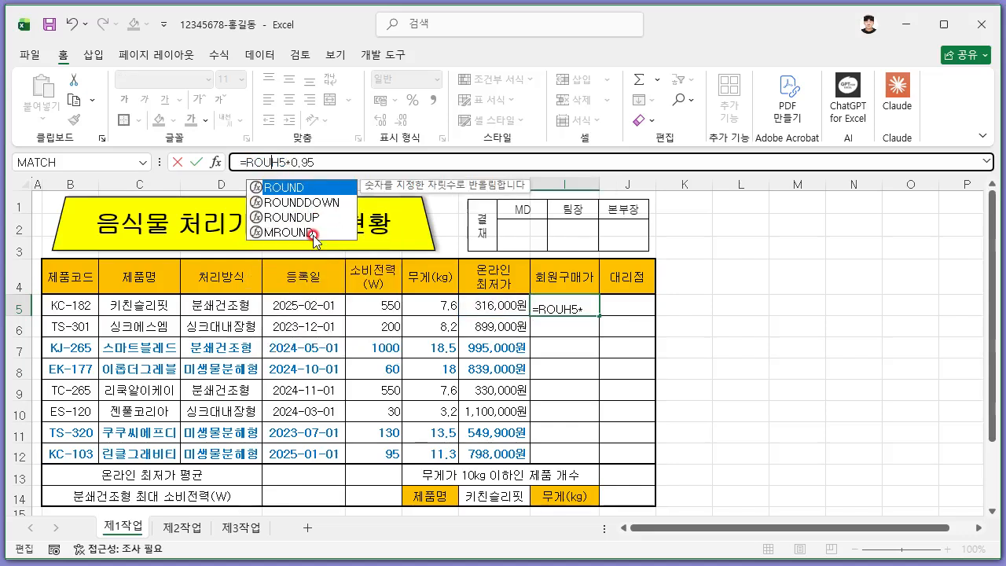
{"action": "type", "text": ",-"}
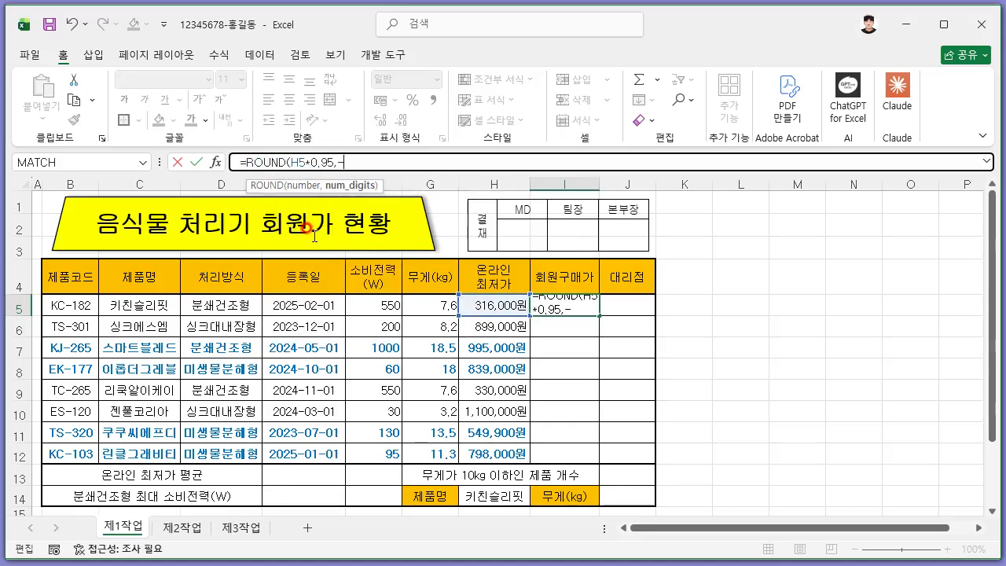
{"action": "type", "text": "3)"}
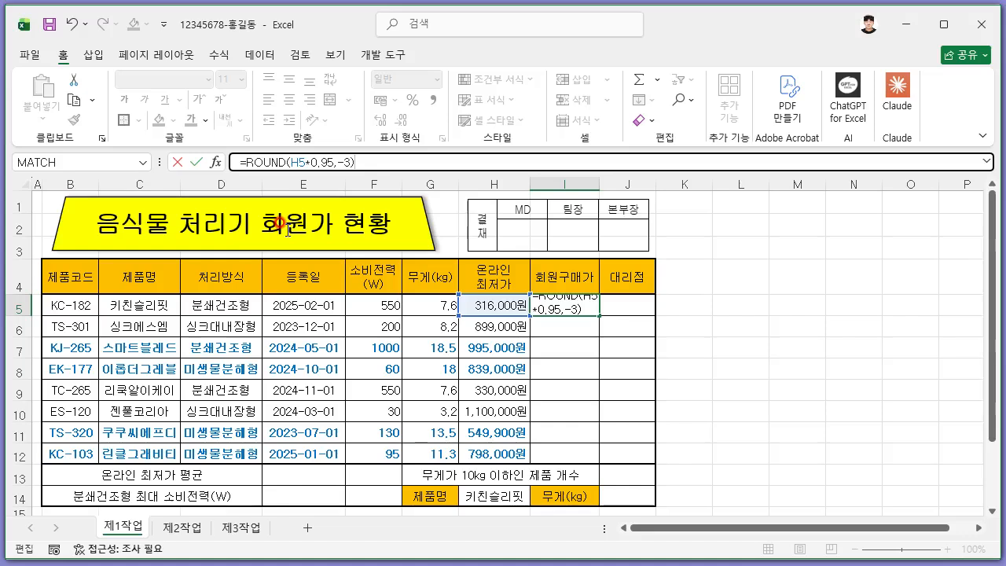
{"action": "key", "text": "Return"}
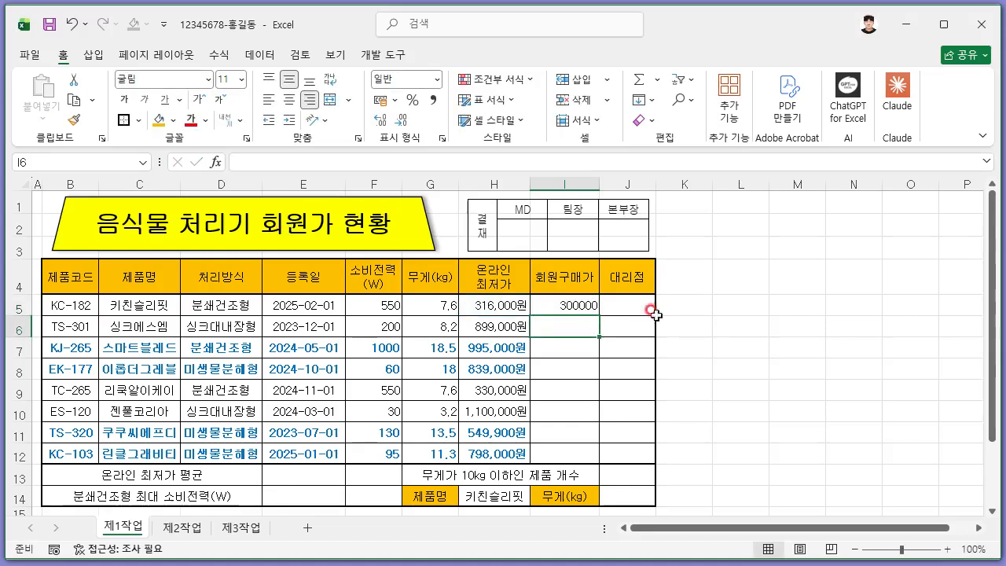
Fill the ROUND formula from I5 down through I12
{"action": "left_click", "coordinate": [591, 310]}
{"action": "left_click_drag", "start_coordinate": [599, 317], "coordinate": [595, 455]}
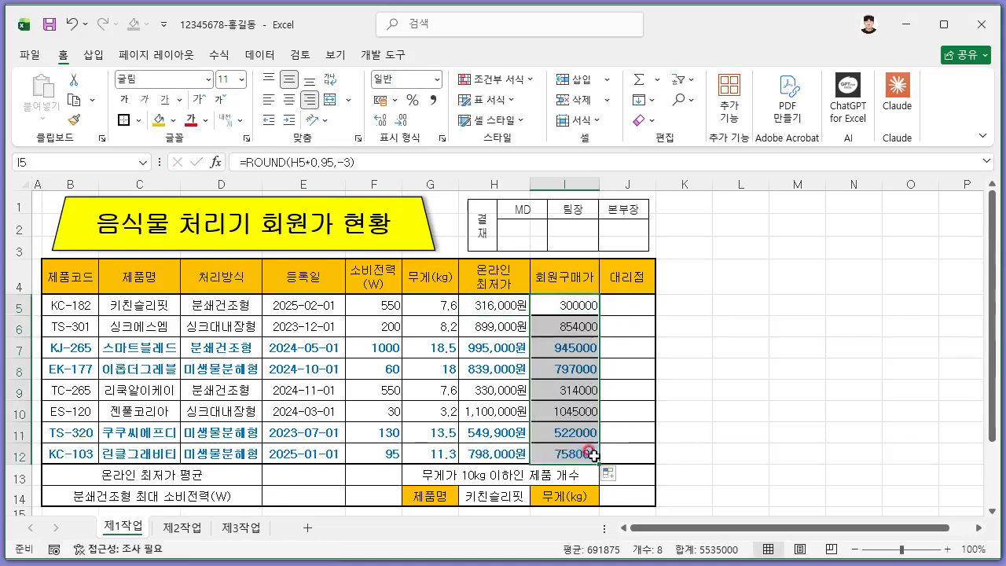
{"action": "left_click", "coordinate": [681, 417]}
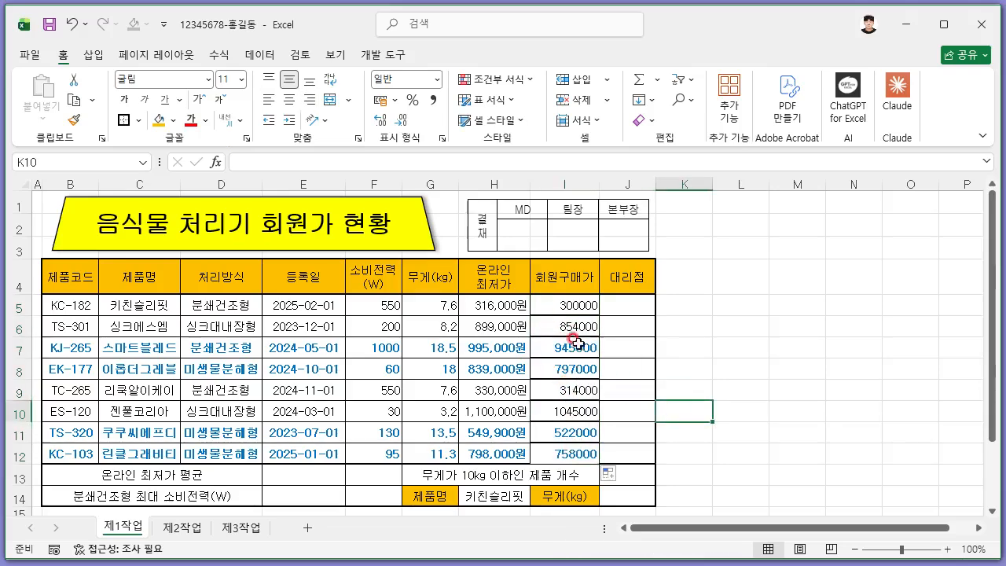
{"action": "left_click", "coordinate": [785, 369]}
Check condition (2) in the exam PDF and enter =MID(B5,2,1) in J5 of the 대리점 column
{"action": "key", "text": "alt+Tab"}
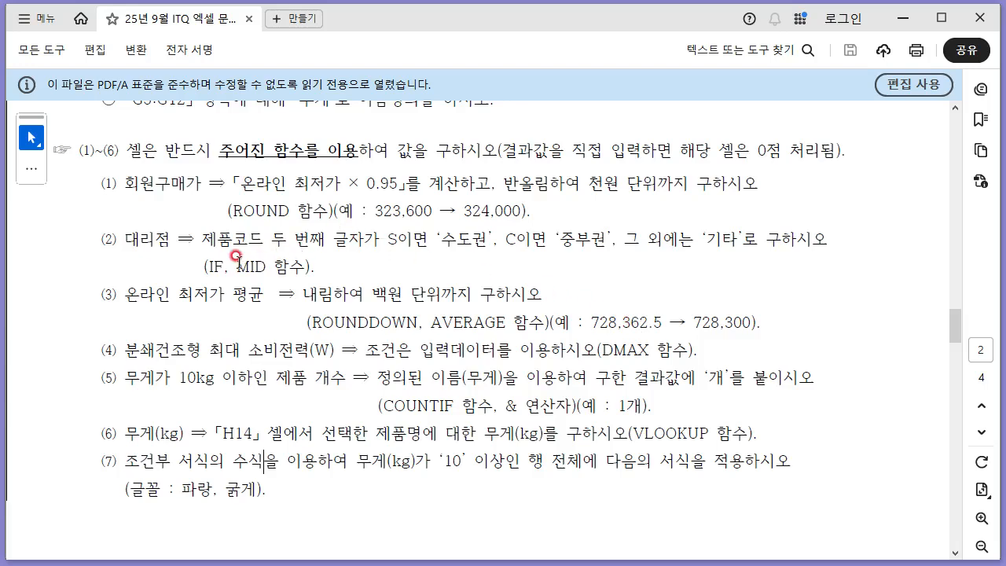
{"action": "key", "text": "alt+Tab"}
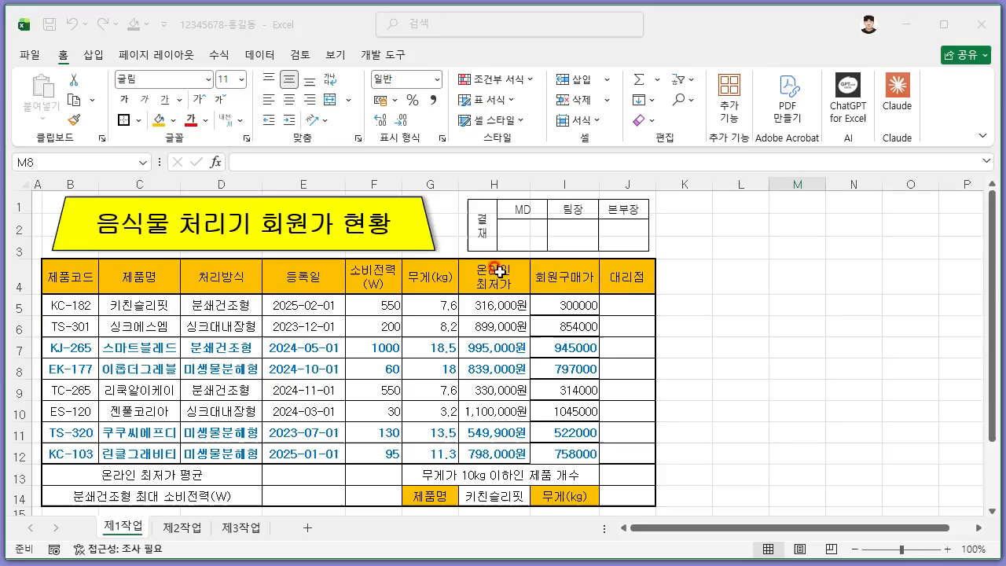
{"action": "left_click", "coordinate": [631, 309]}
{"action": "type", "text": "=MID("}
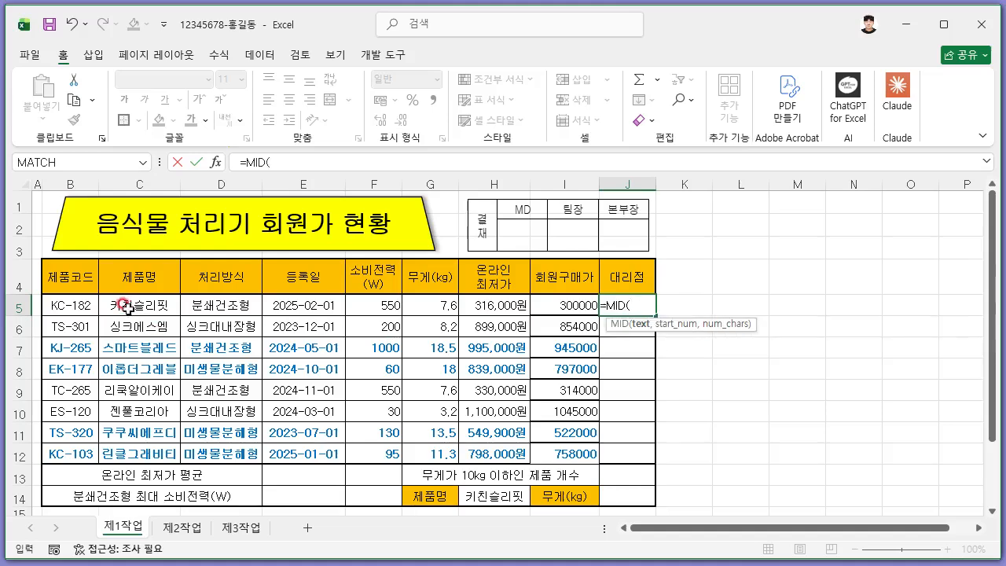
{"action": "left_click", "coordinate": [56, 307]}
{"action": "type", "text": ",2,"}
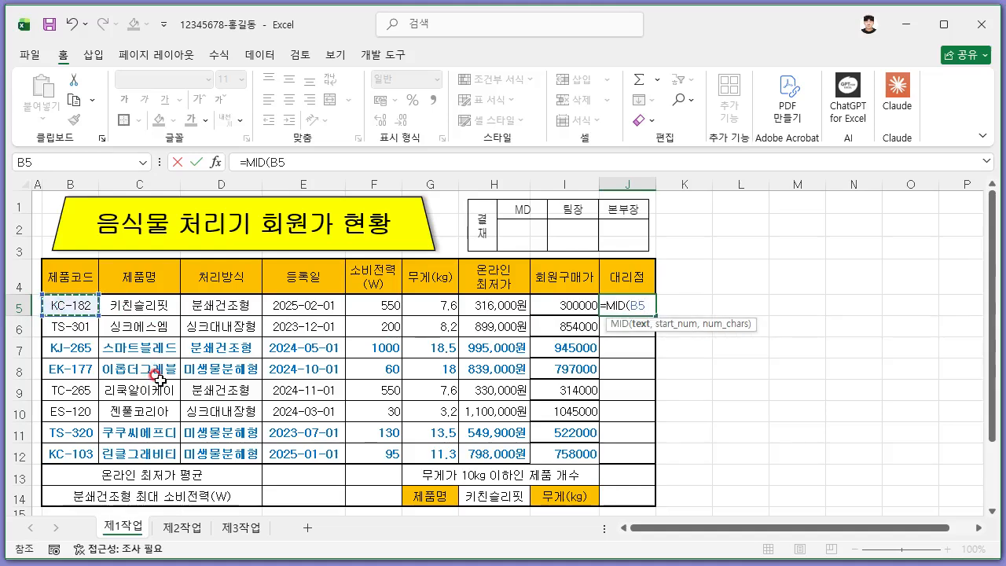
{"action": "type", "text": "1"}
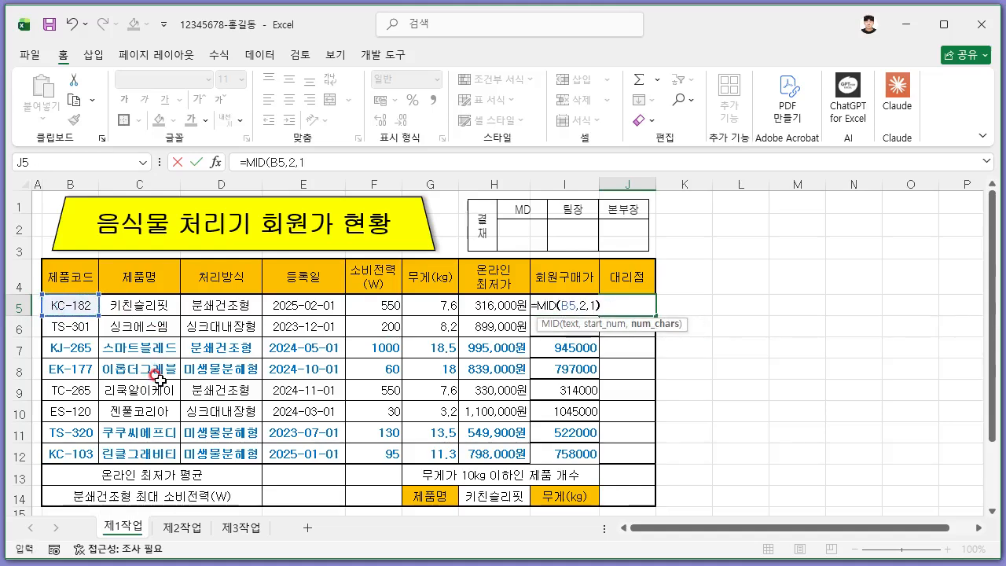
{"action": "type", "text": ")"}
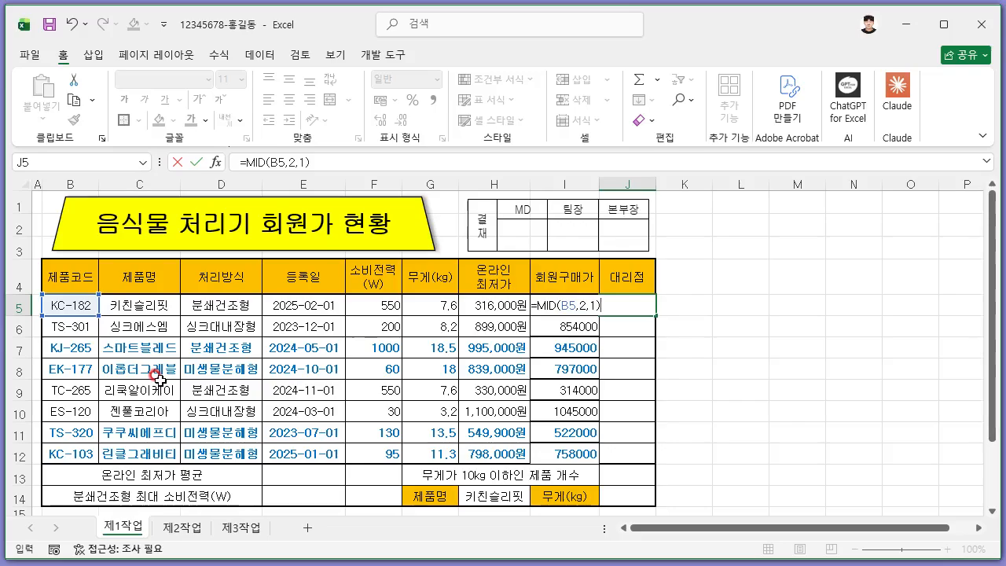
{"action": "key", "text": "ctrl+Return"}
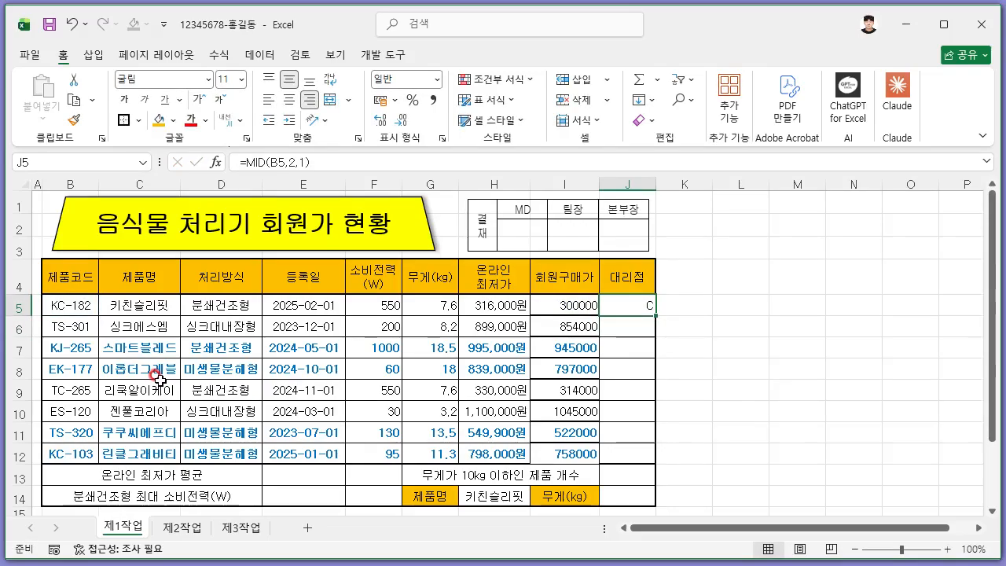
Check condition (2) in the exam PDF and wrap J5's formula as =IF(MID(B5,2,1)="S","수도권",
{"action": "key", "text": "alt+Tab"}
{"action": "left_click_drag", "start_coordinate": [385, 237], "coordinate": [606, 237]}
{"action": "left_click_drag", "start_coordinate": [695, 237], "coordinate": [742, 237]}
{"action": "left_click", "coordinate": [644, 240]}
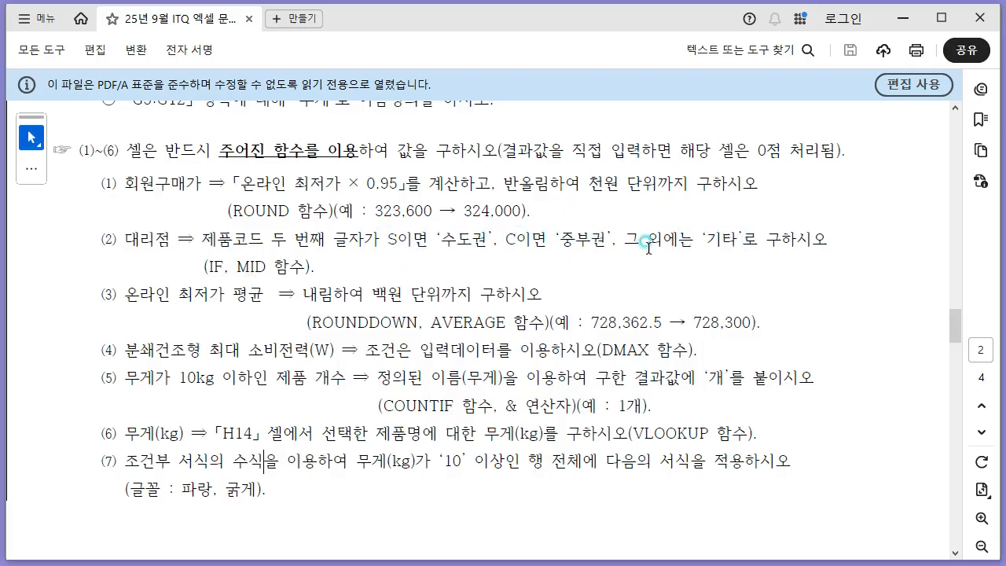
{"action": "key", "text": "alt+Tab"}
{"action": "left_click", "coordinate": [246, 162]}
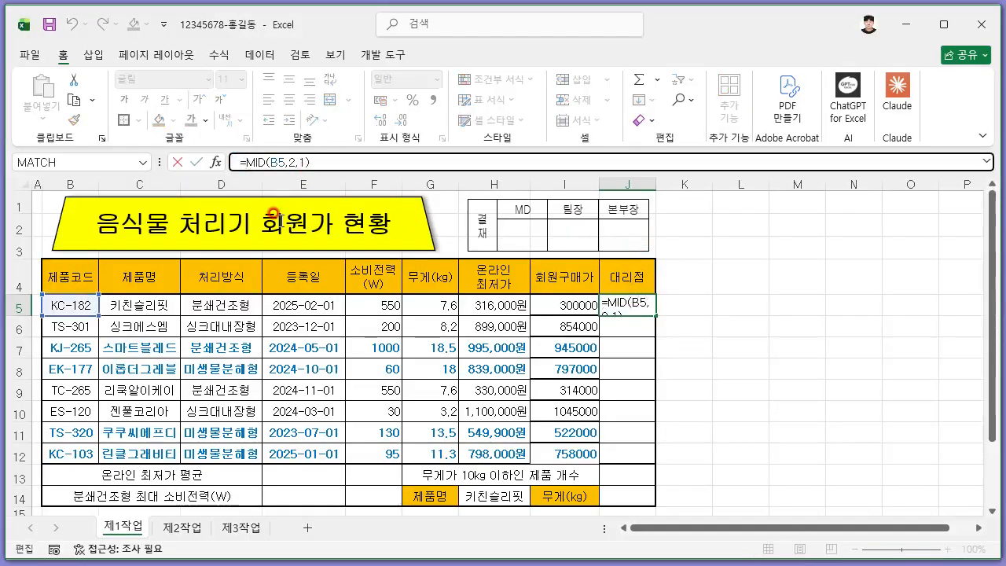
{"action": "type", "text": "IF("}
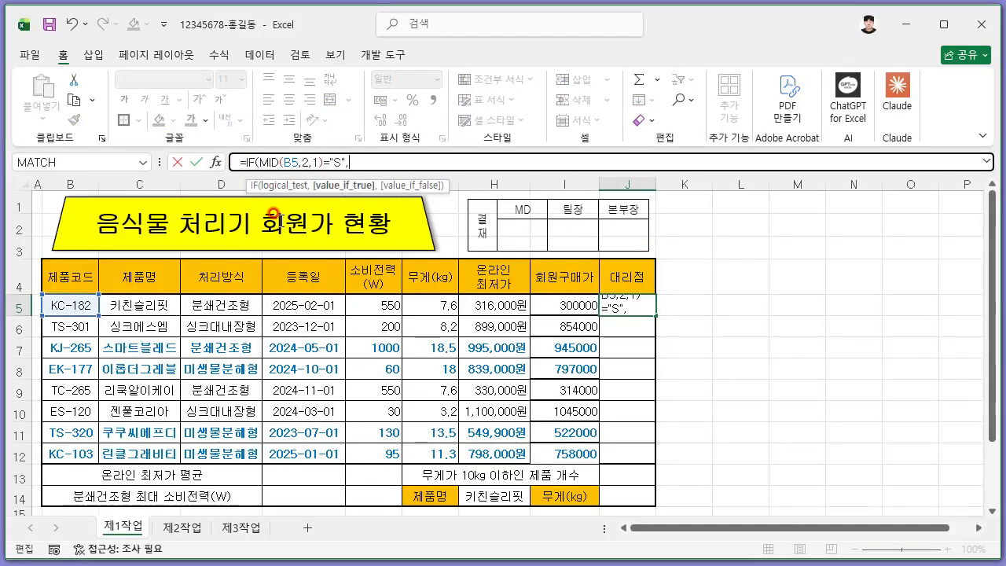
{"action": "key", "text": "alt+Tab"}
{"action": "key", "text": "alt+Tab"}
{"action": "type", "text": "\"S\",\"슈ㅜ"}
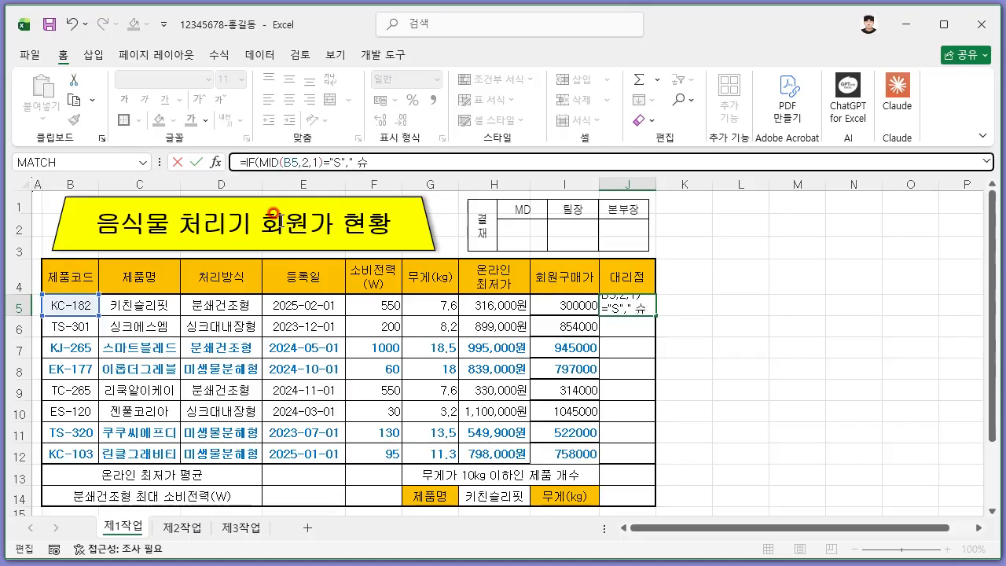
{"action": "type", "text": "수도권\","}
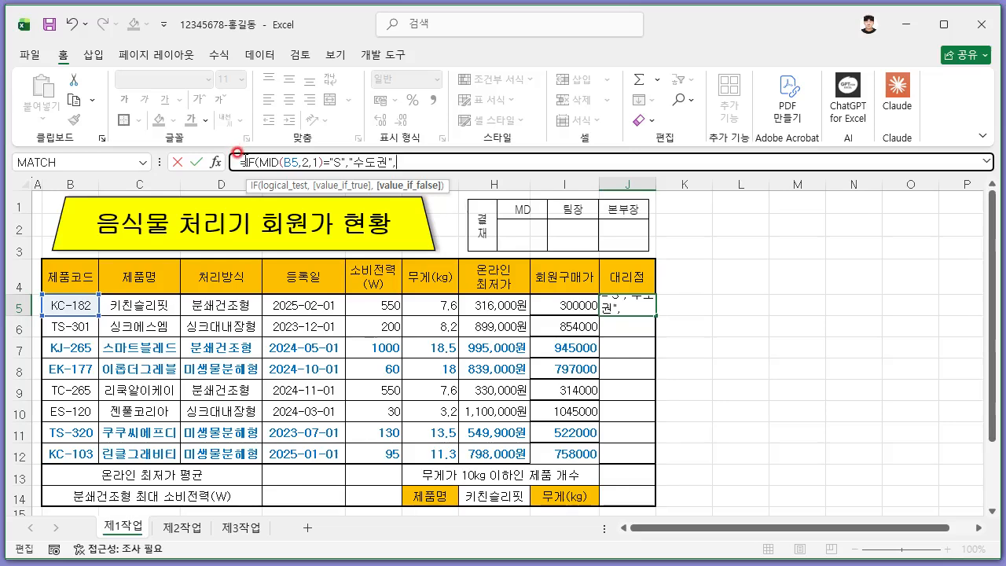
Nest a copy of the IF expression in J5's formula, changing its test to "C" and its result to "중부권"
{"action": "left_click_drag", "start_coordinate": [245, 162], "coordinate": [432, 199]}
{"action": "key", "text": "ctrl+c"}
{"action": "left_click", "coordinate": [423, 157]}
{"action": "key", "text": "ctrl+v"}
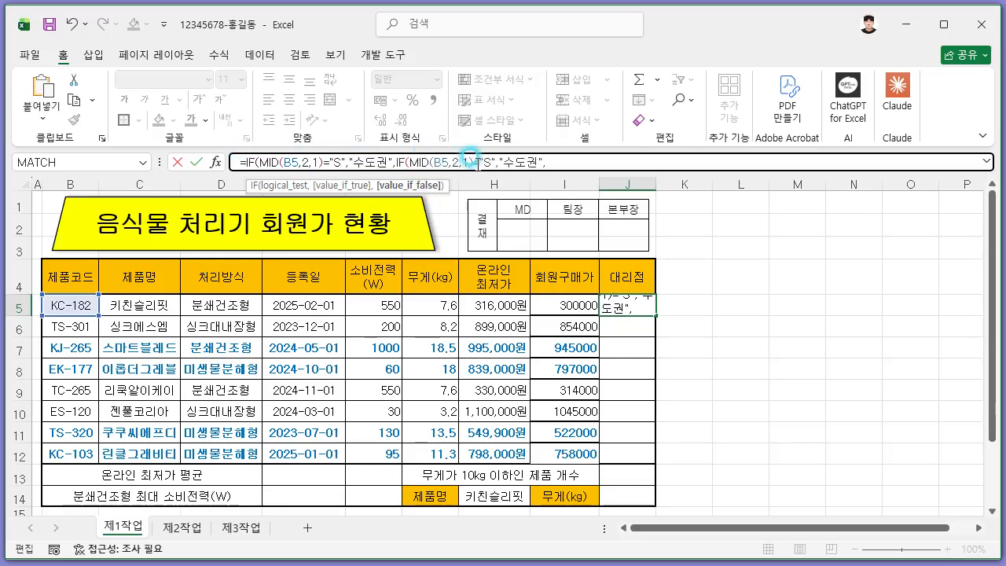
{"action": "double_click", "coordinate": [487, 162]}
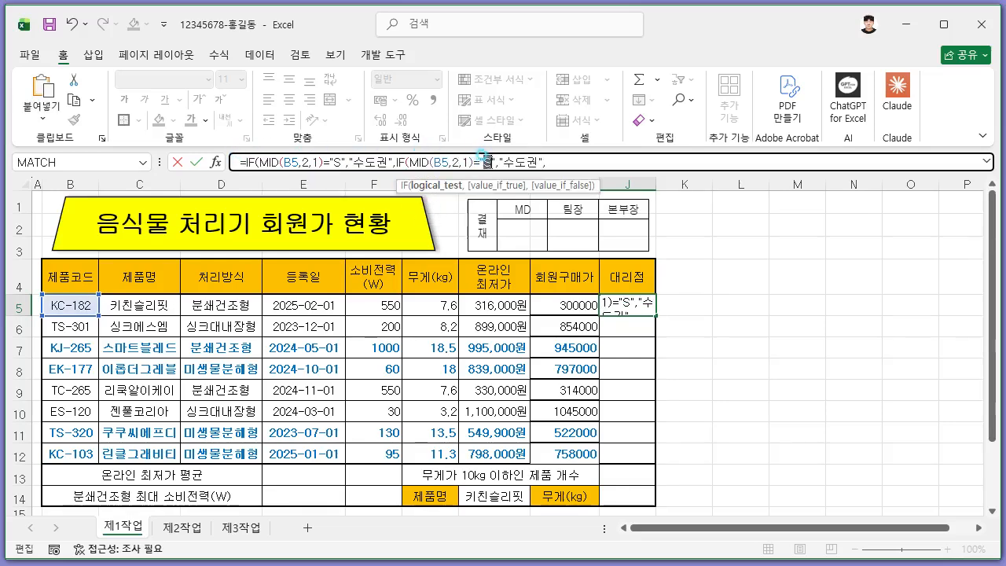
{"action": "key", "text": "alt+Tab"}
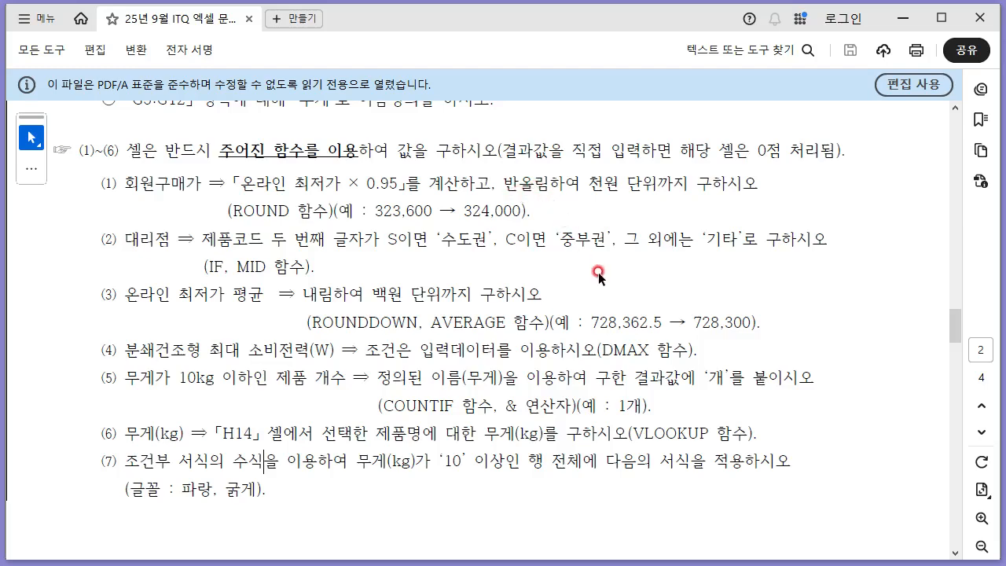
{"action": "key", "text": "alt+Tab"}
{"action": "type", "text": "C\",\""}
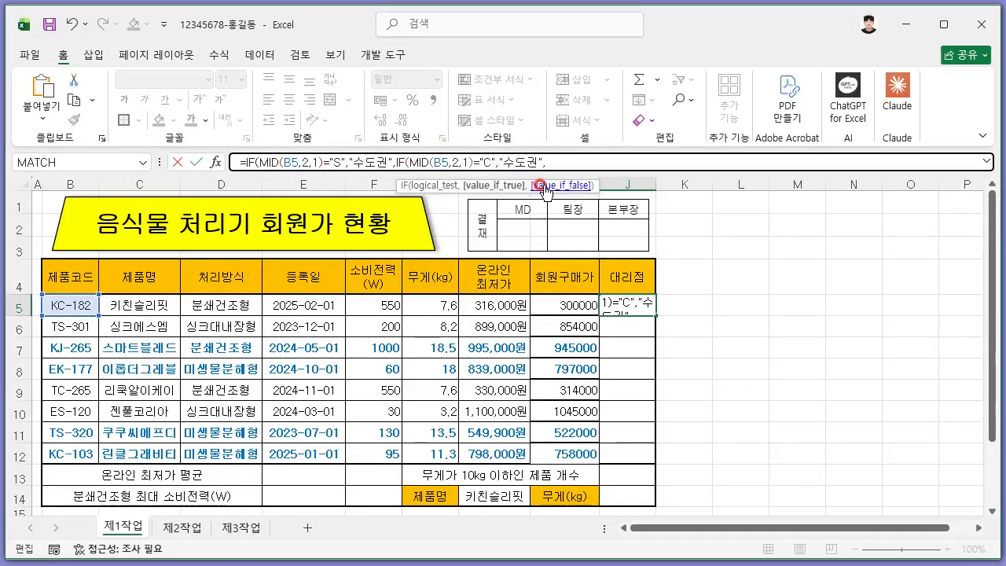
{"action": "type", "text": "중부"}
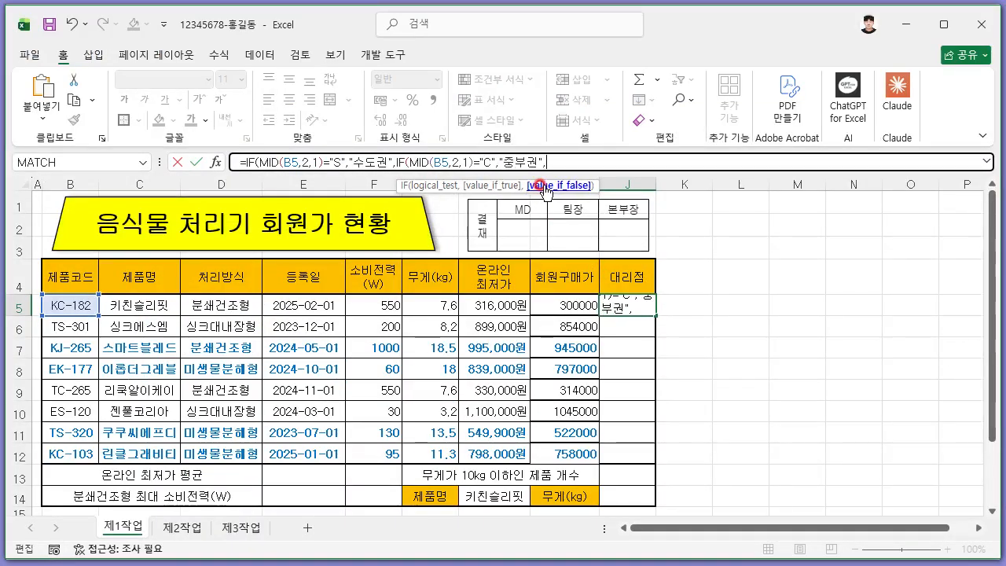
Check the remaining case in the exam PDF and complete J5's nested IF formula with "기타" as the fallback value
{"action": "key", "text": "alt+Tab"}
{"action": "key", "text": "alt+Tab"}
{"action": "type", "text": "기타\"))"}
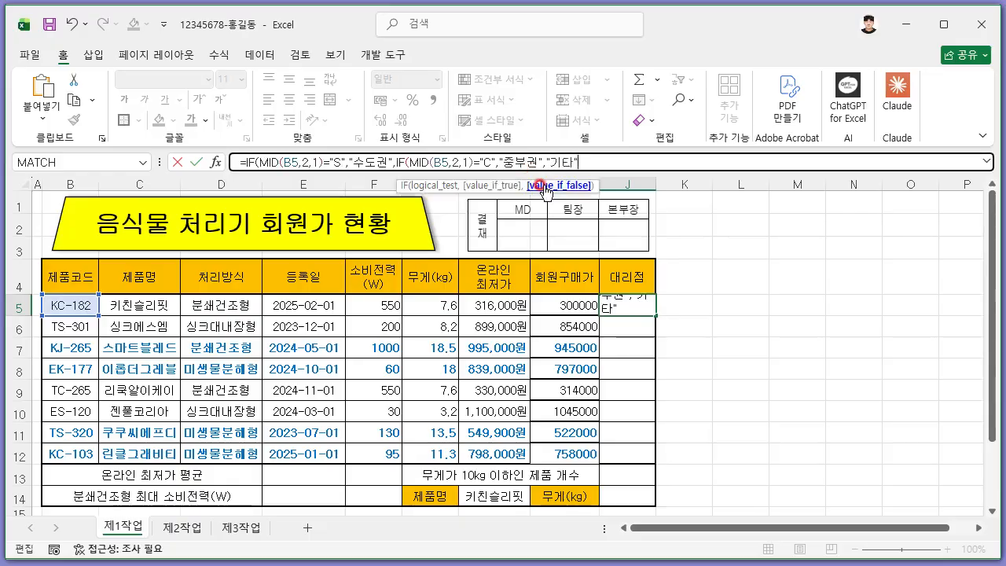
{"action": "key", "text": "BackSpace"}
{"action": "key", "text": "BackSpace"}
{"action": "key", "text": "Return"}
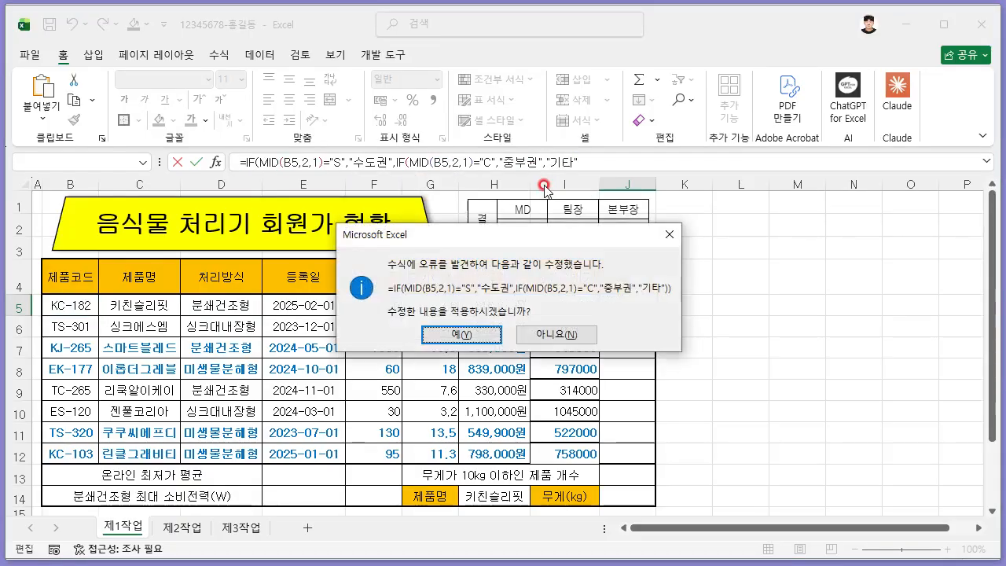
{"action": "key", "text": "Return"}
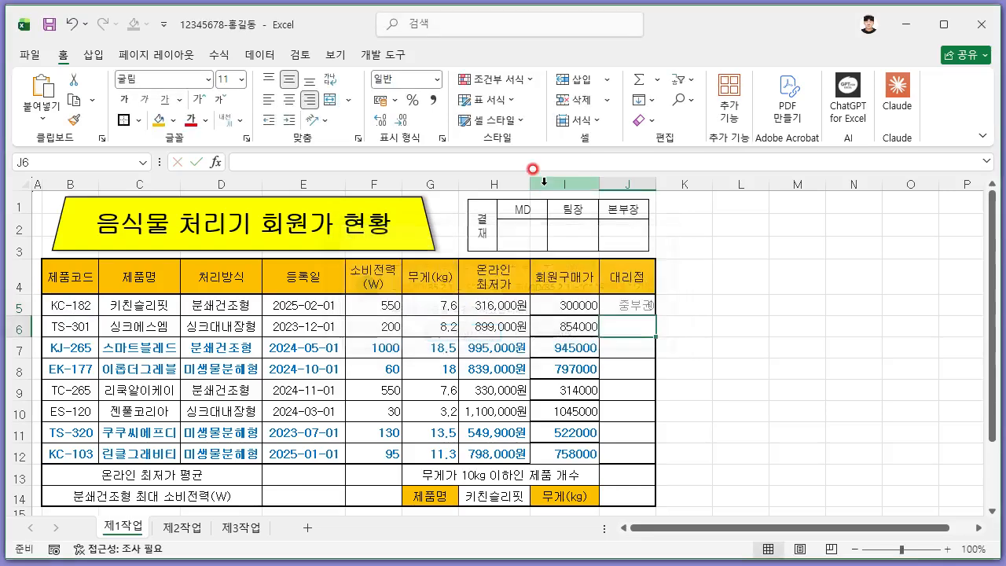
Fill J5's formula down through J12 and center the 대리점 values horizontally
{"action": "left_click", "coordinate": [629, 307]}
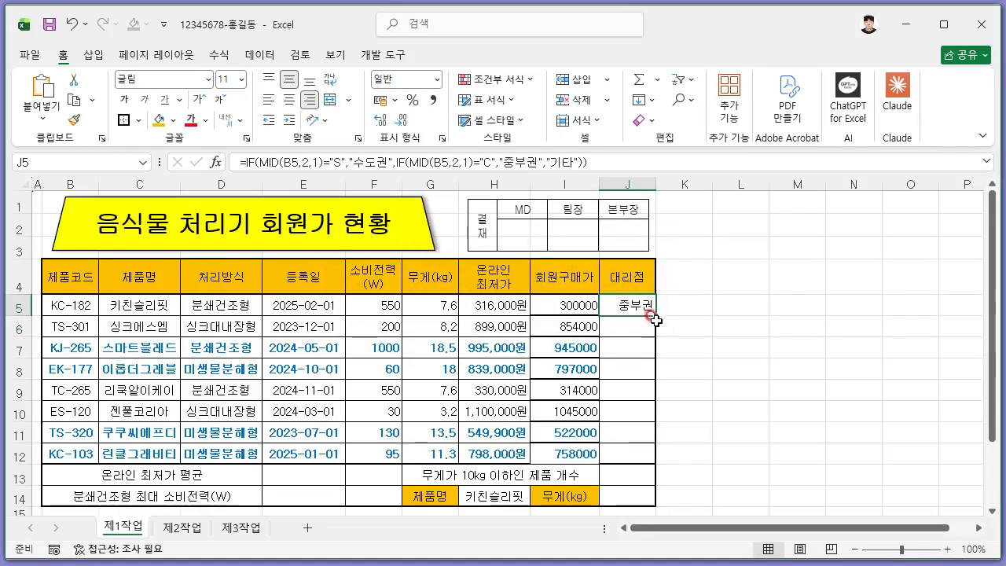
{"action": "left_click_drag", "start_coordinate": [655, 319], "coordinate": [643, 454]}
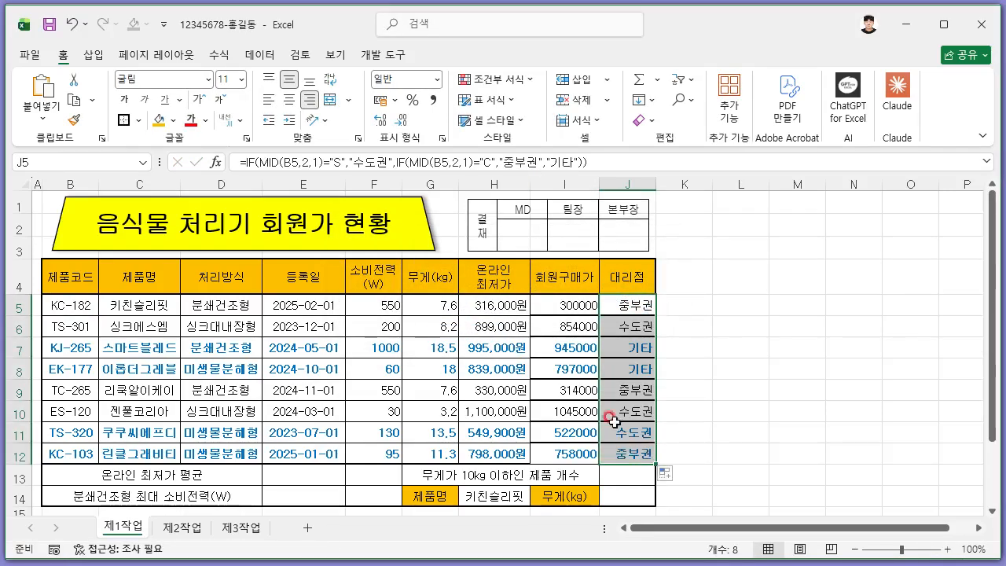
{"action": "left_click", "coordinate": [288, 102]}
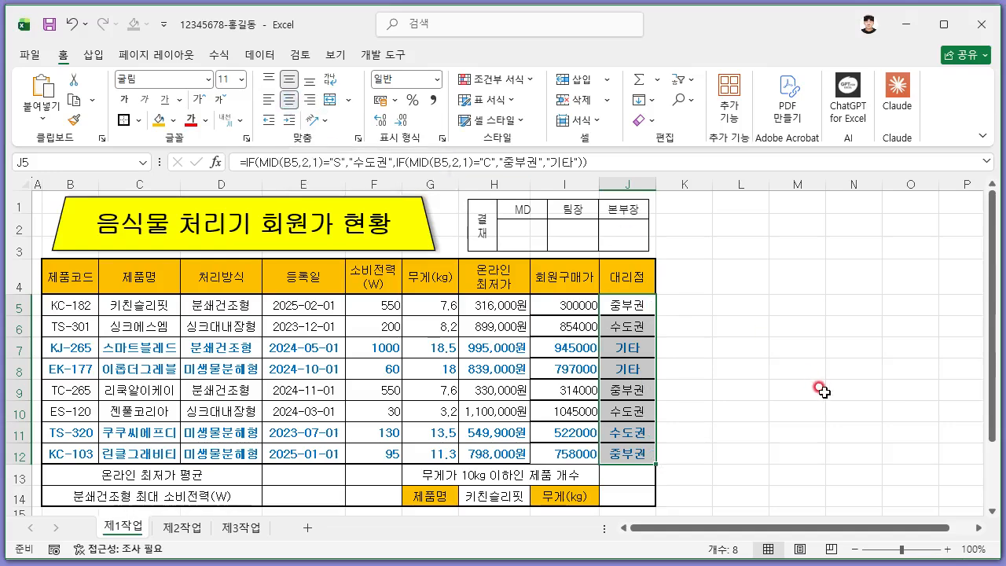
Apply all borders to the range I5:J12
{"action": "left_click_drag", "start_coordinate": [580, 303], "coordinate": [642, 455]}
{"action": "left_click", "coordinate": [139, 120]}
{"action": "left_click", "coordinate": [182, 276]}
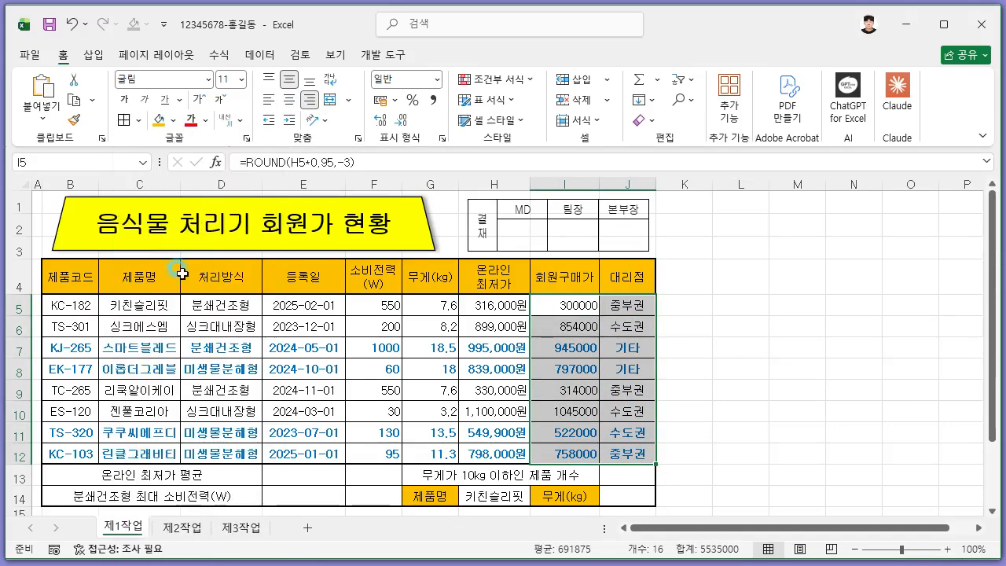
{"action": "left_click", "coordinate": [138, 120]}
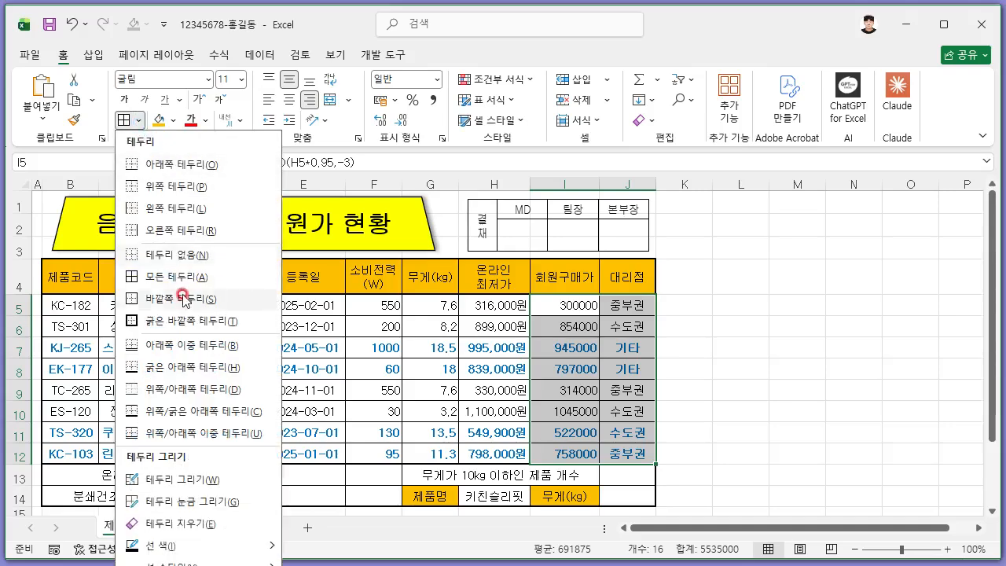
{"action": "left_click", "coordinate": [190, 322]}
{"action": "left_click", "coordinate": [739, 389]}
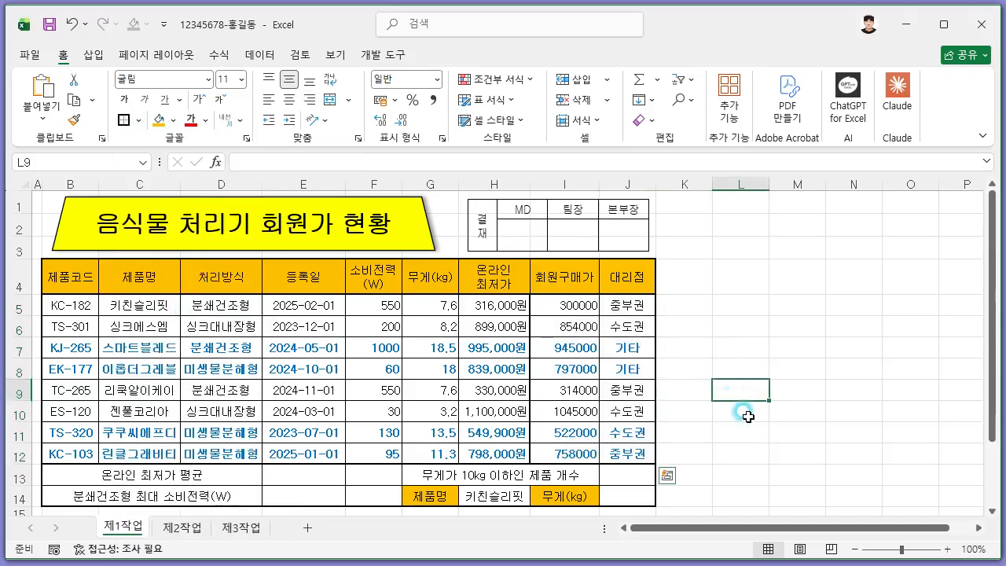
{"action": "key", "text": "ctrl+z"}
Apply a thick outside border around the table's data rows B5:J12
{"action": "left_click", "coordinate": [588, 334]}
{"action": "left_click_drag", "start_coordinate": [75, 305], "coordinate": [600, 457]}
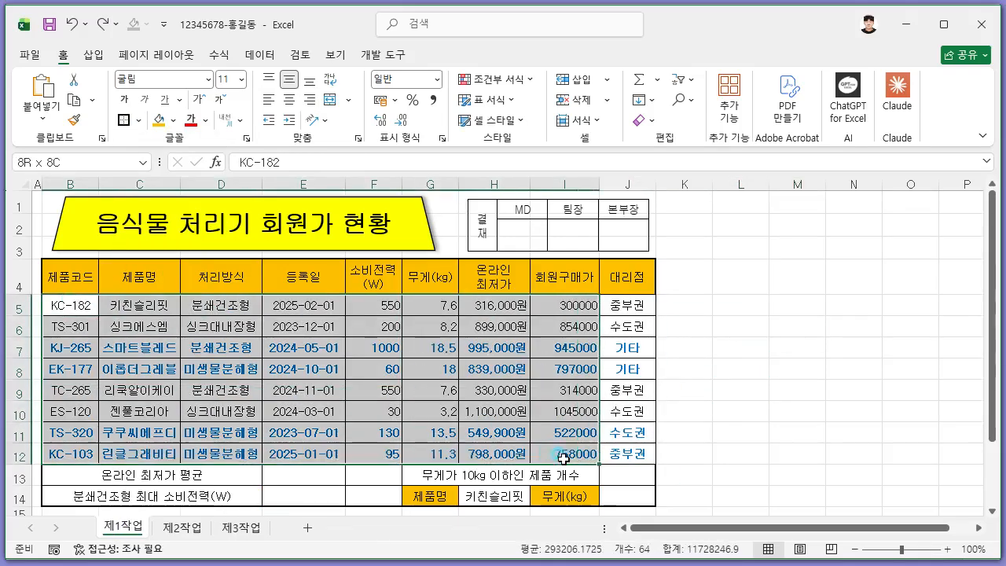
{"action": "left_click", "coordinate": [750, 430]}
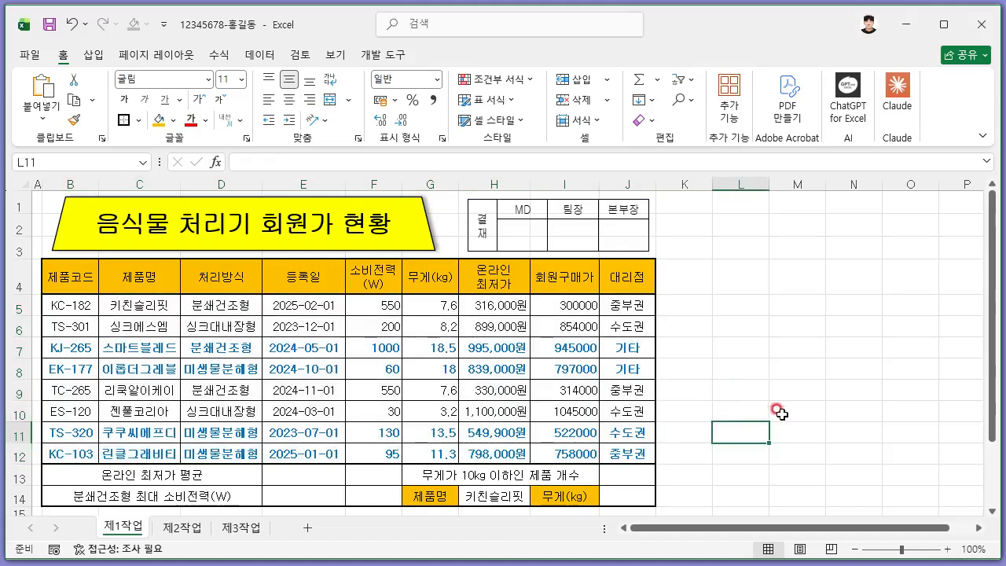
Check condition (1)'s example in the exam PDF and format I5:I12 as 숫자 with the 1000 단위 구분 기호 enabled
{"action": "left_click_drag", "start_coordinate": [567, 306], "coordinate": [577, 431]}
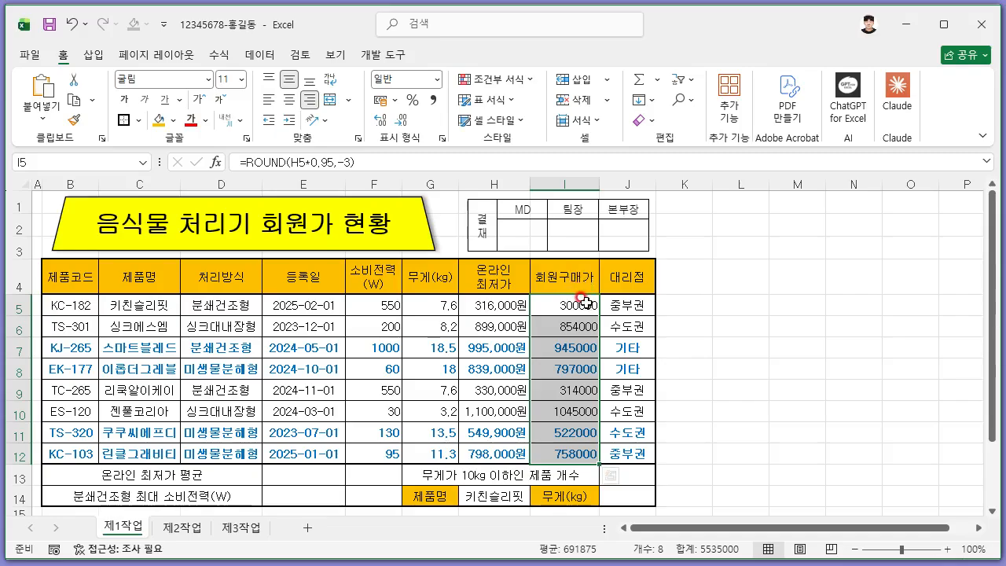
{"action": "key", "text": "alt+Tab"}
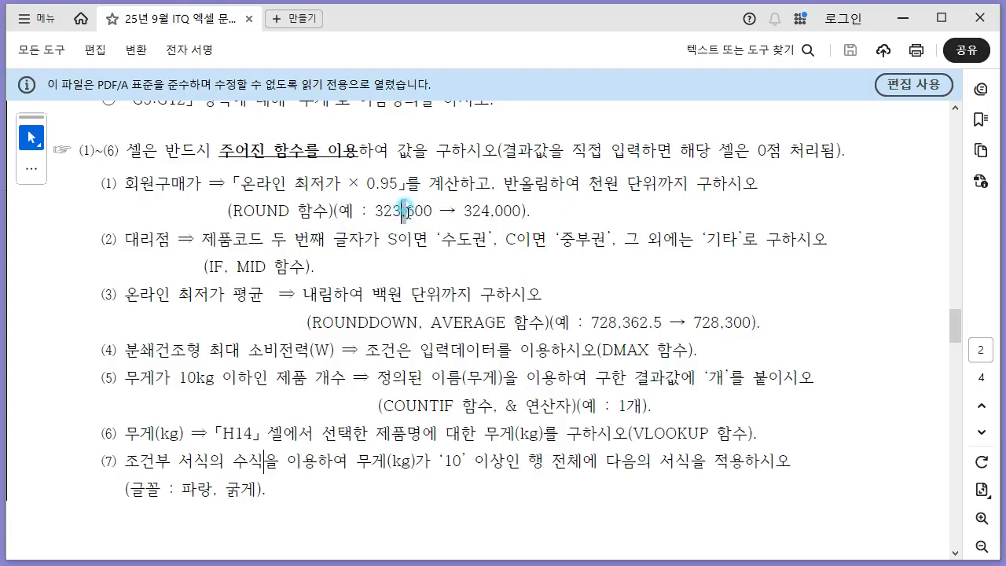
{"action": "left_click_drag", "start_coordinate": [488, 213], "coordinate": [495, 215]}
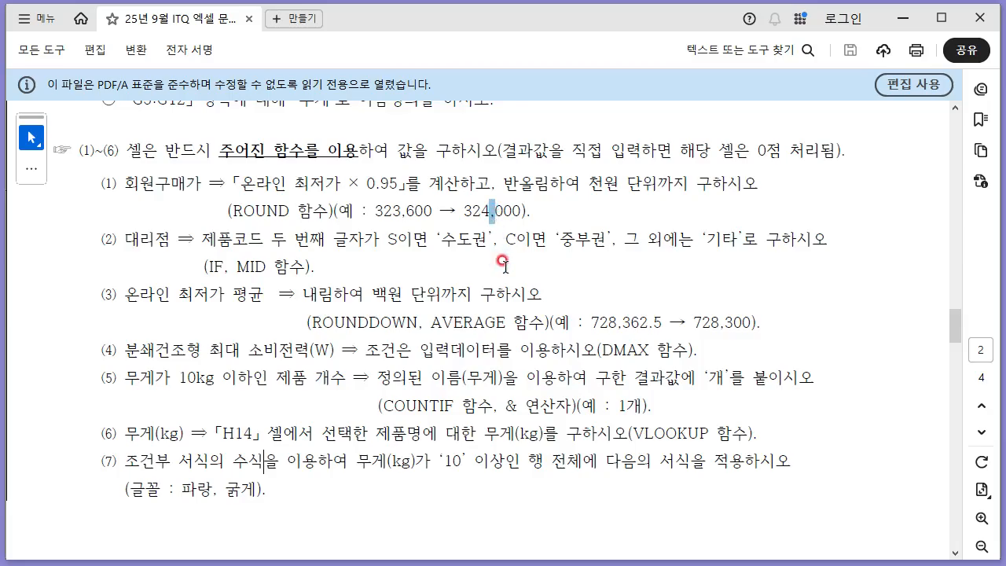
{"action": "key", "text": "alt+Tab"}
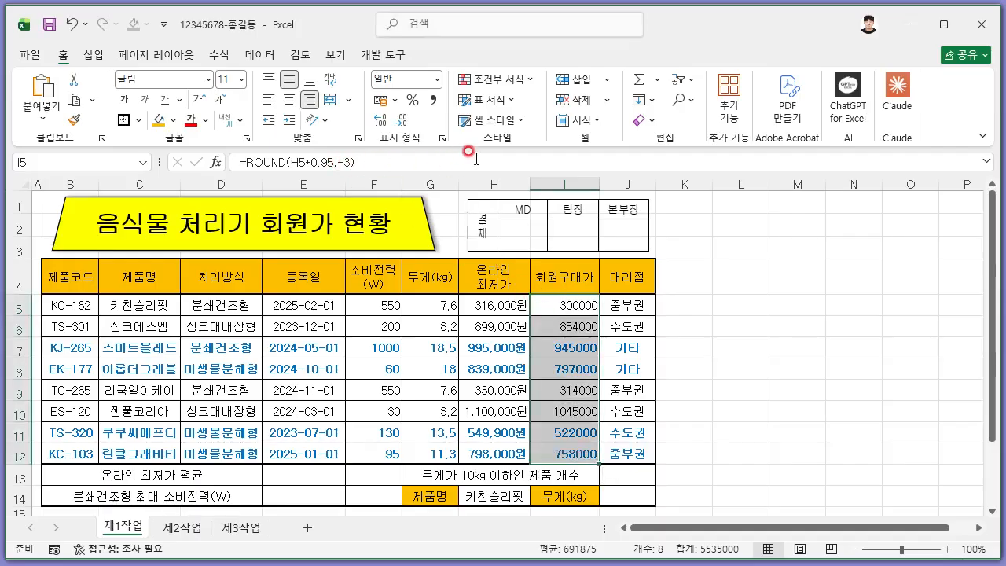
{"action": "left_click", "coordinate": [442, 138]}
{"action": "left_click", "coordinate": [493, 141]}
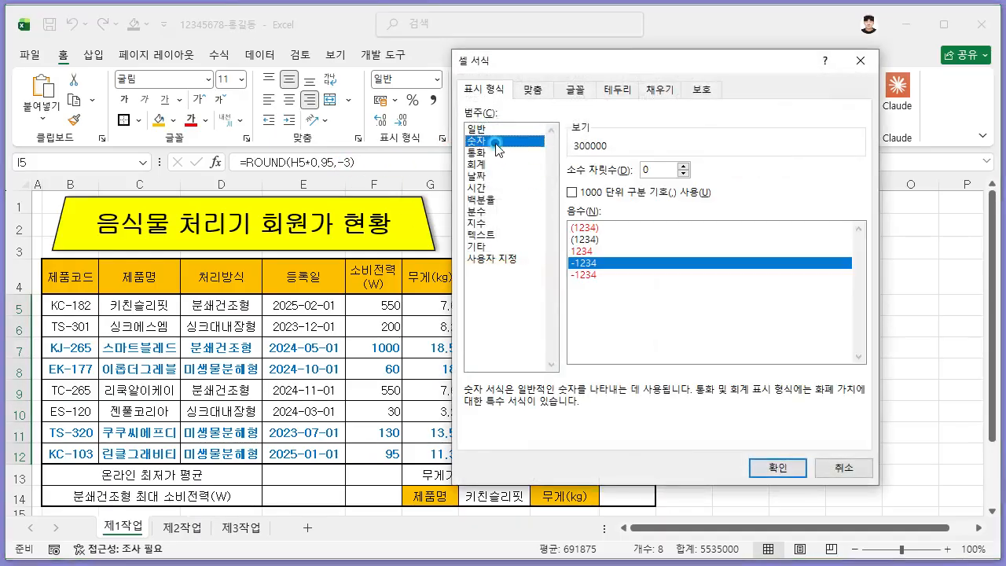
{"action": "left_click", "coordinate": [591, 192]}
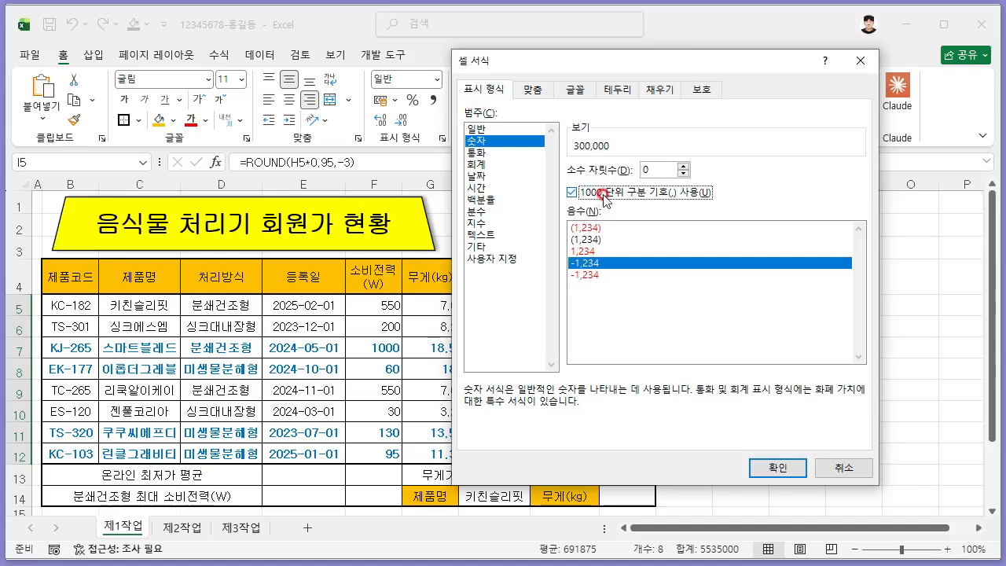
{"action": "left_click", "coordinate": [779, 470]}
{"action": "left_click", "coordinate": [759, 418]}
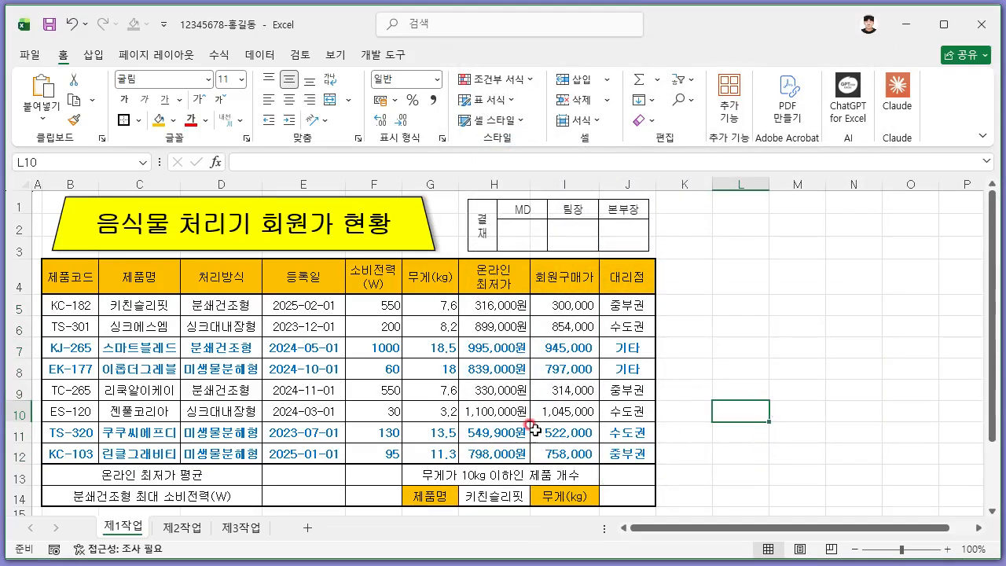
Check condition (3) in the exam PDF and enter =AVERAGE(H5:H12) in E13 for 온라인 최저가 평균
{"action": "key", "text": "alt+Tab"}
{"action": "left_click_drag", "start_coordinate": [305, 288], "coordinate": [542, 293]}
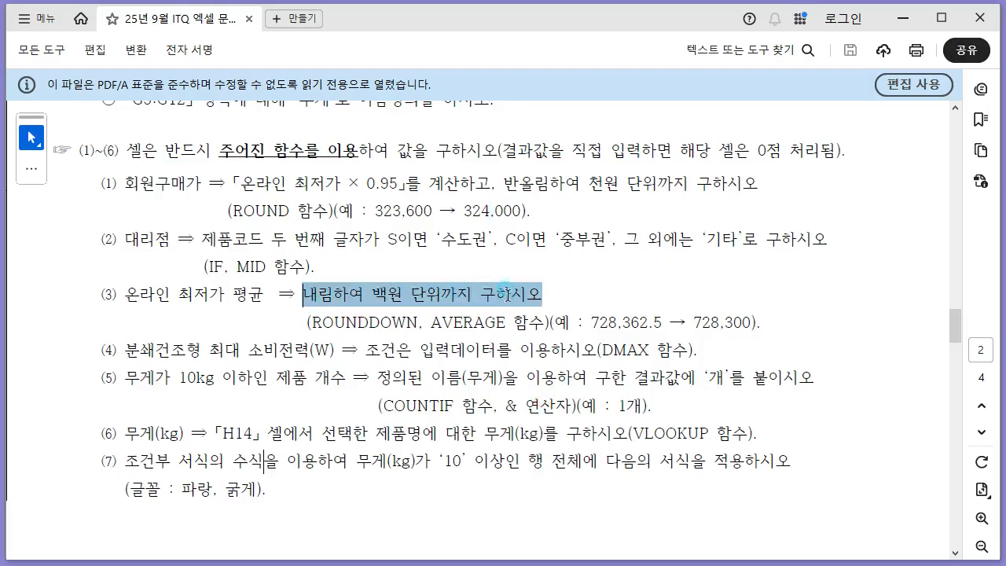
{"action": "left_click", "coordinate": [481, 309]}
{"action": "left_click_drag", "start_coordinate": [365, 293], "coordinate": [543, 294]}
{"action": "left_click", "coordinate": [498, 306]}
{"action": "left_click_drag", "start_coordinate": [432, 324], "coordinate": [126, 294]}
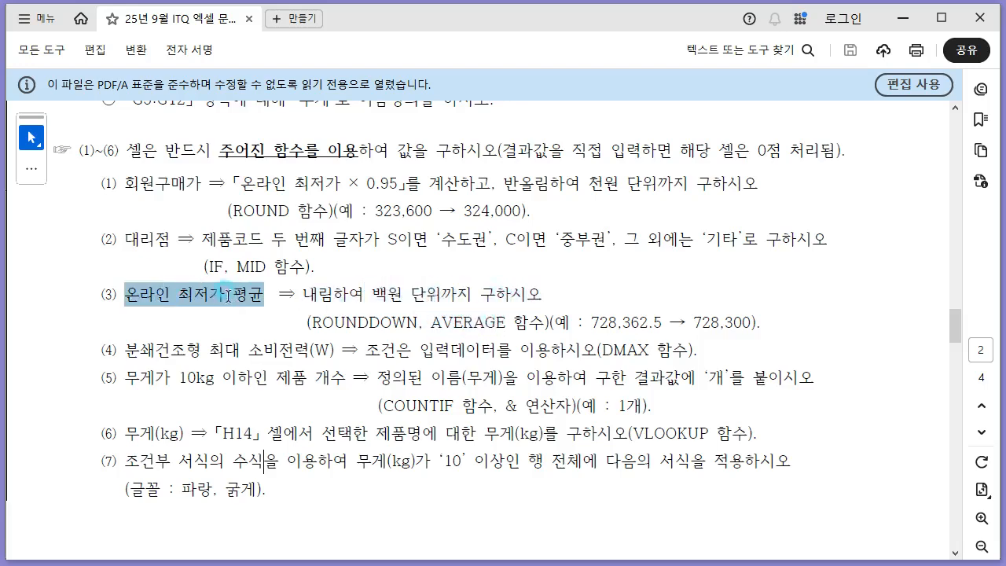
{"action": "key", "text": "alt+Tab"}
{"action": "left_click", "coordinate": [275, 475]}
{"action": "type", "text": "=ㅁㅍㄷ"}
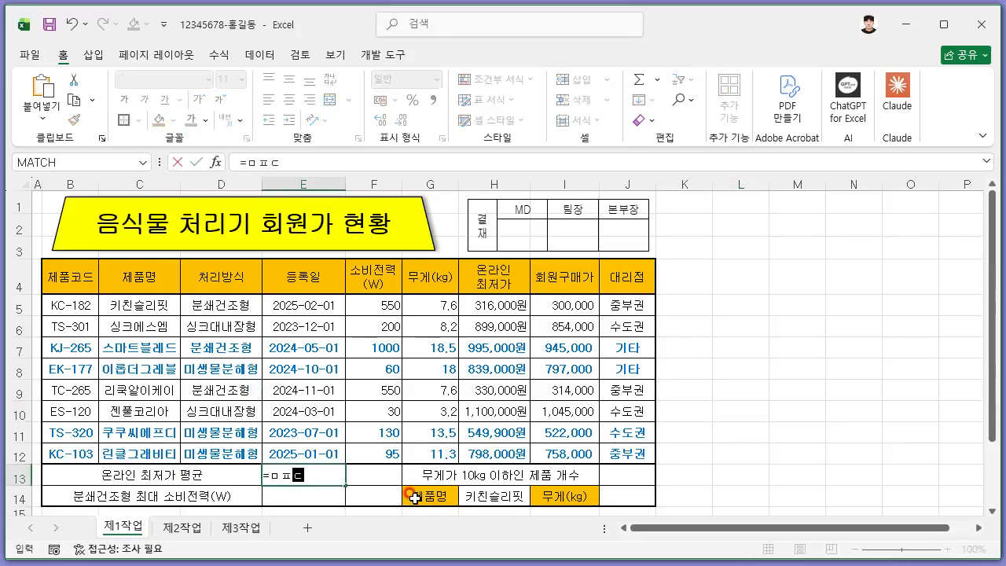
{"action": "key", "text": "BackSpace"}
{"action": "key", "text": "BackSpace"}
{"action": "key", "text": "BackSpace"}
{"action": "key", "text": "Hangul"}
{"action": "type", "text": "AVERAGE("}
{"action": "key", "text": "Tab"}
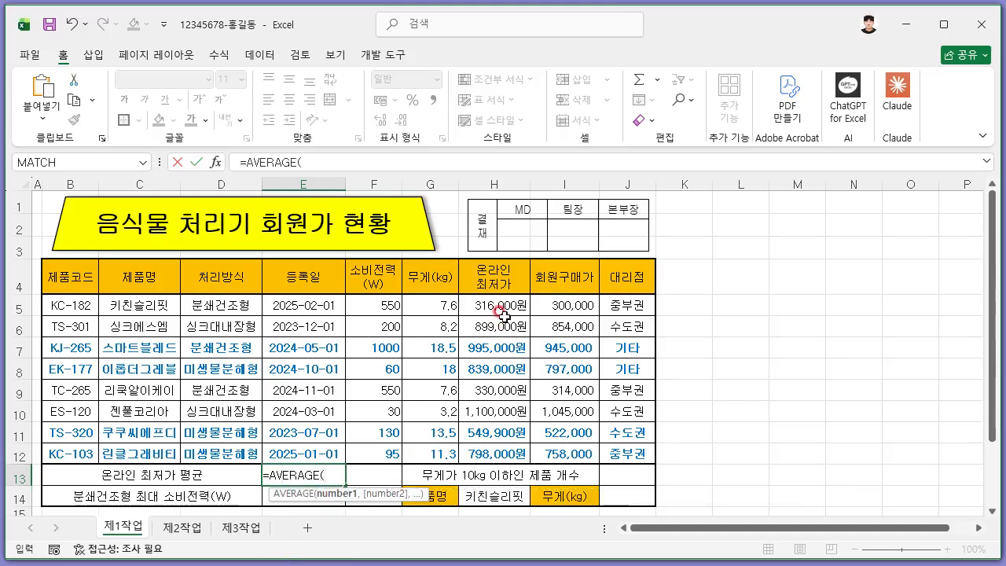
{"action": "left_click_drag", "start_coordinate": [504, 314], "coordinate": [540, 456]}
{"action": "key", "text": "Return"}
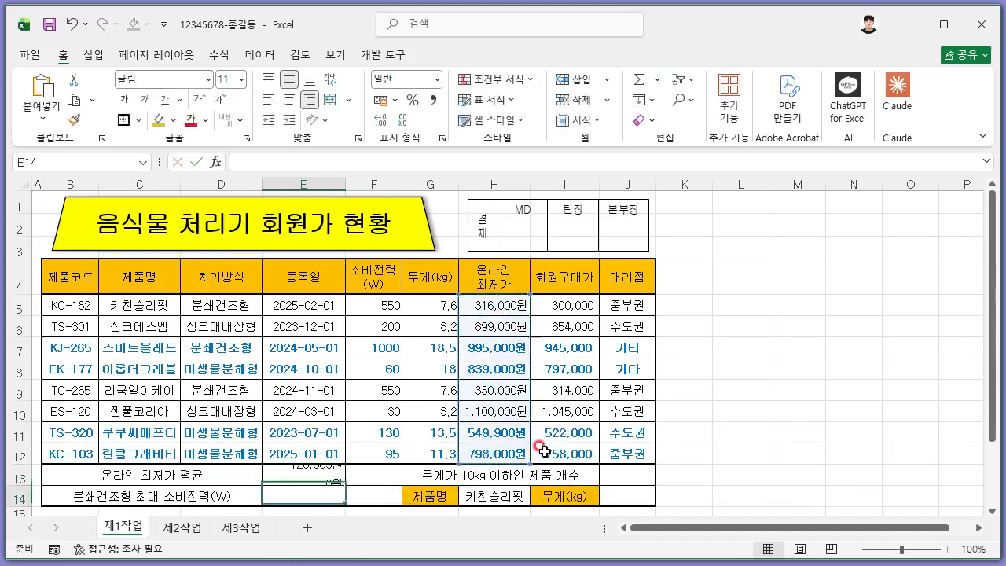
Wrap the average in E13 with ROUNDDOWN to hundreds, making it =ROUNDDOWN(AVERAGE(H5:H12),-2), and check condition (3) in the exam PDF
{"action": "key", "text": "Up"}
{"action": "left_click", "coordinate": [243, 162]}
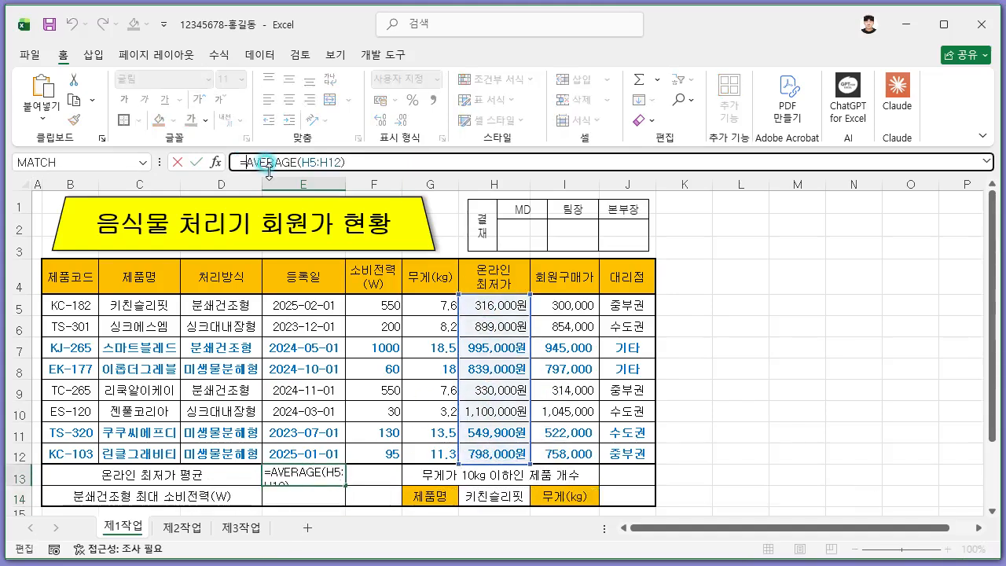
{"action": "type", "text": "ROUJH"}
{"action": "key", "text": "BackSpace"}
{"action": "key", "text": "BackSpace"}
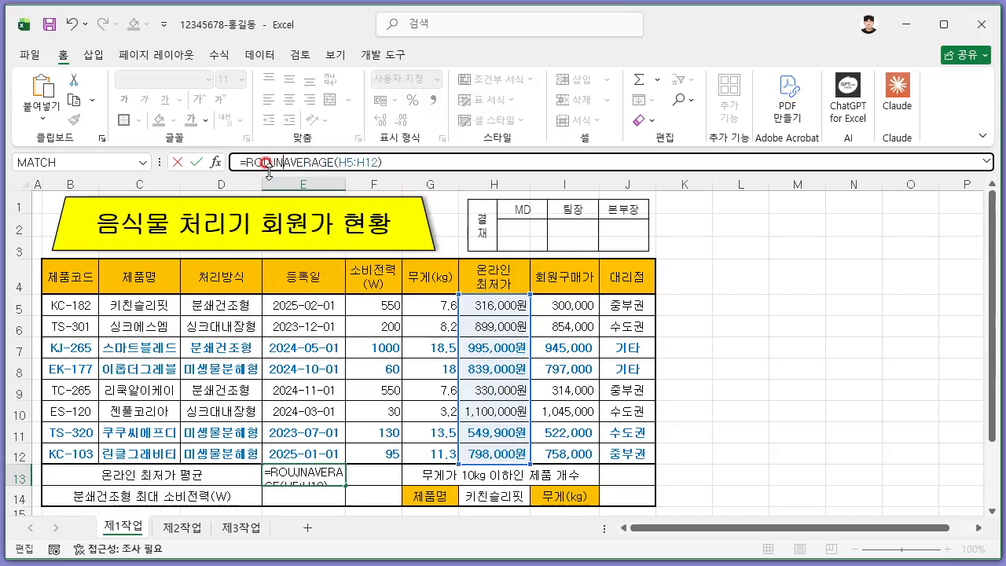
{"action": "key", "text": "Down"}
{"action": "key", "text": "Tab"}
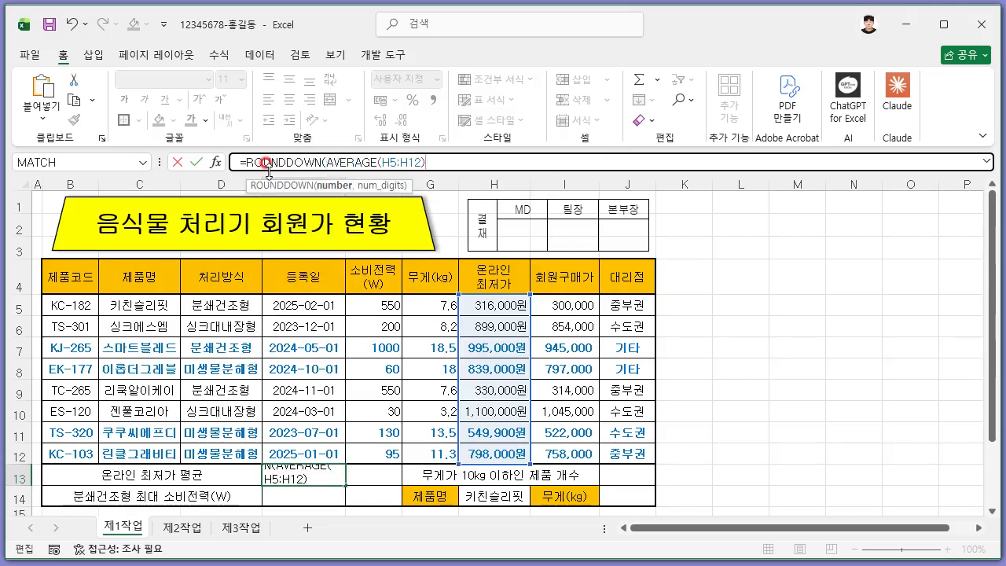
{"action": "type", "text": ",-2"}
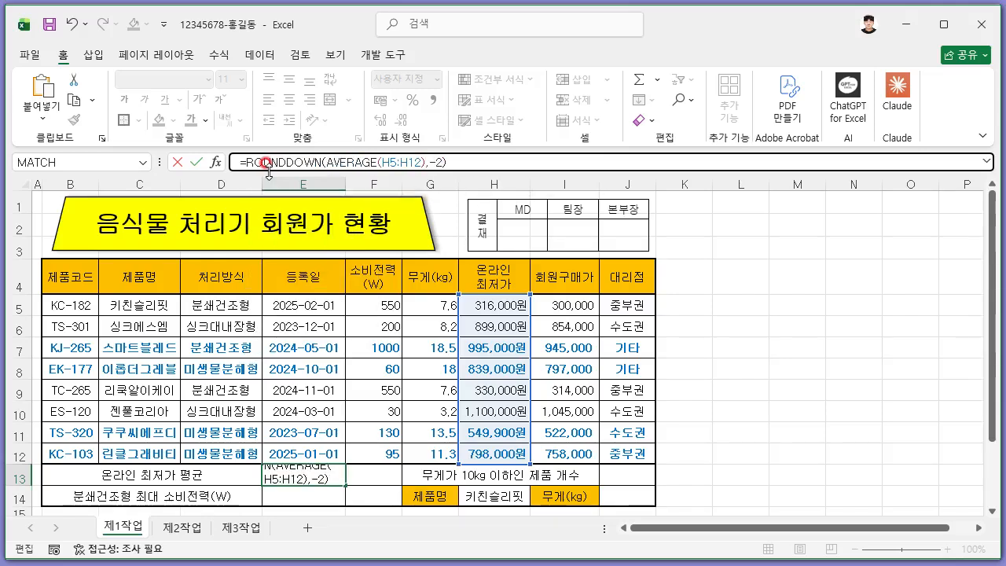
{"action": "key", "text": "alt+Tab"}
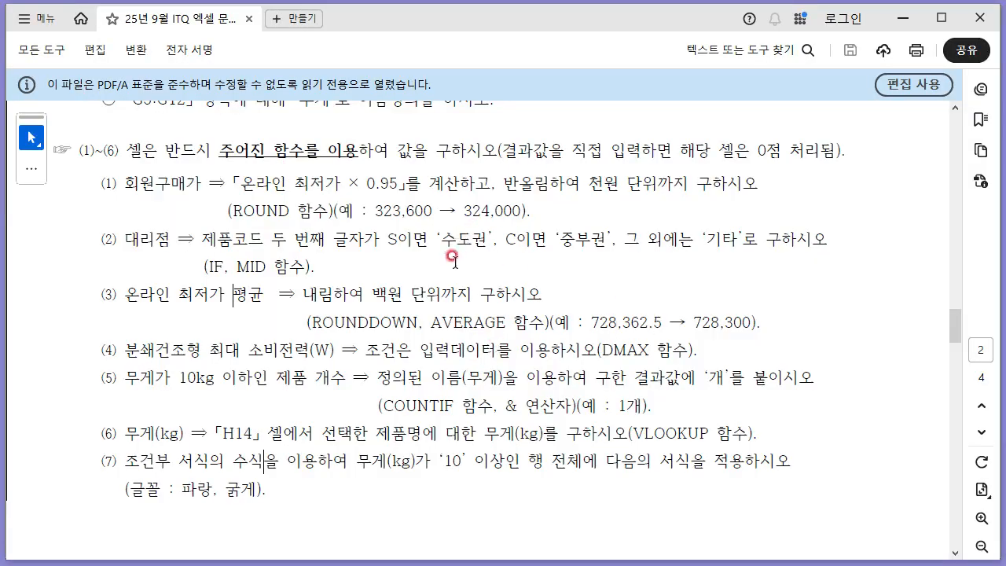
{"action": "key", "text": "alt+Tab"}
{"action": "key", "text": "Return"}
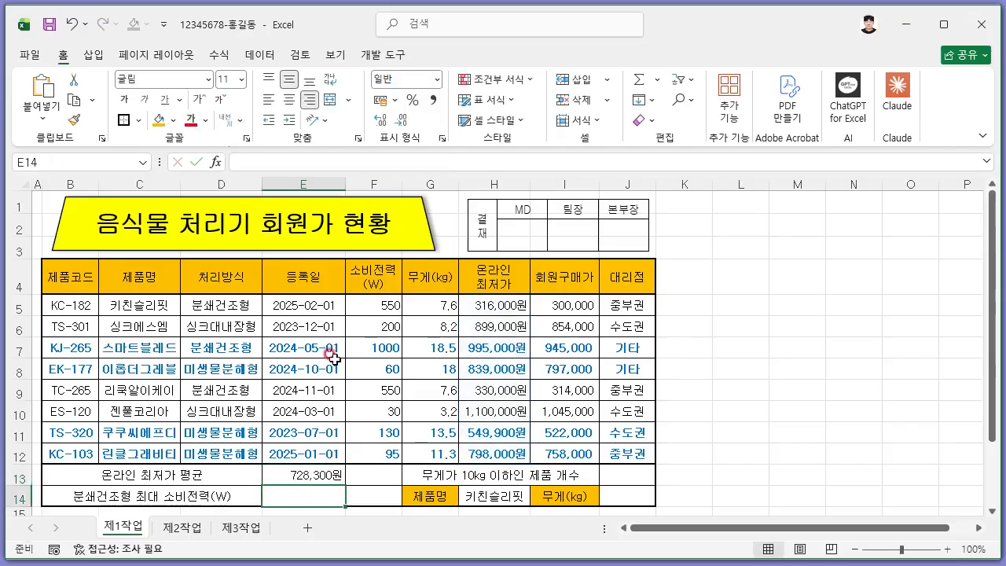
Read condition (4) in the exam PDF for the required function and criteria of 분쇄건조형 최대 소비전력(W)
{"action": "key", "text": "alt+Tab"}
{"action": "key", "text": "alt+Tab"}
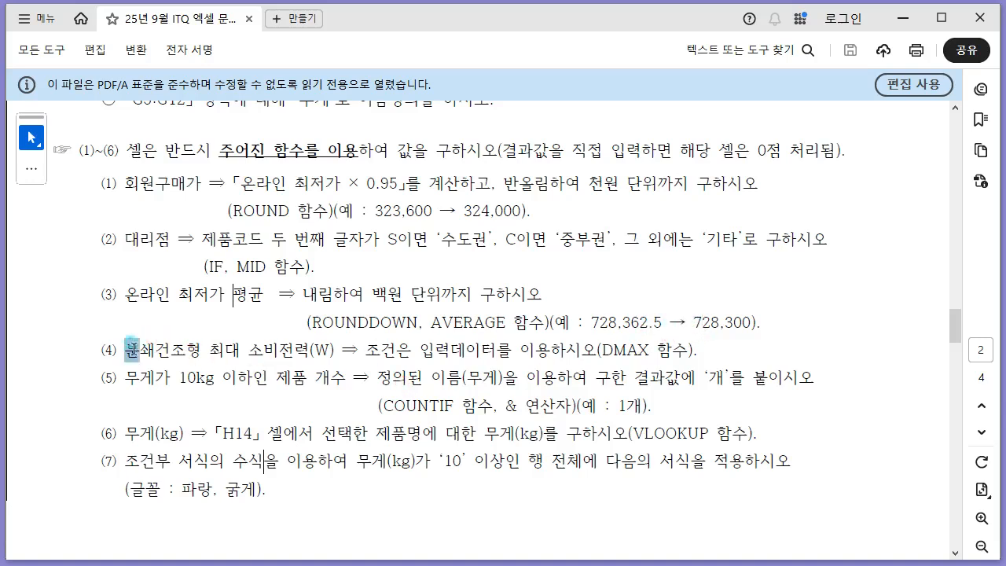
{"action": "left_click_drag", "start_coordinate": [133, 345], "coordinate": [299, 348]}
{"action": "left_click", "coordinate": [530, 346]}
{"action": "left_click_drag", "start_coordinate": [580, 346], "coordinate": [652, 344]}
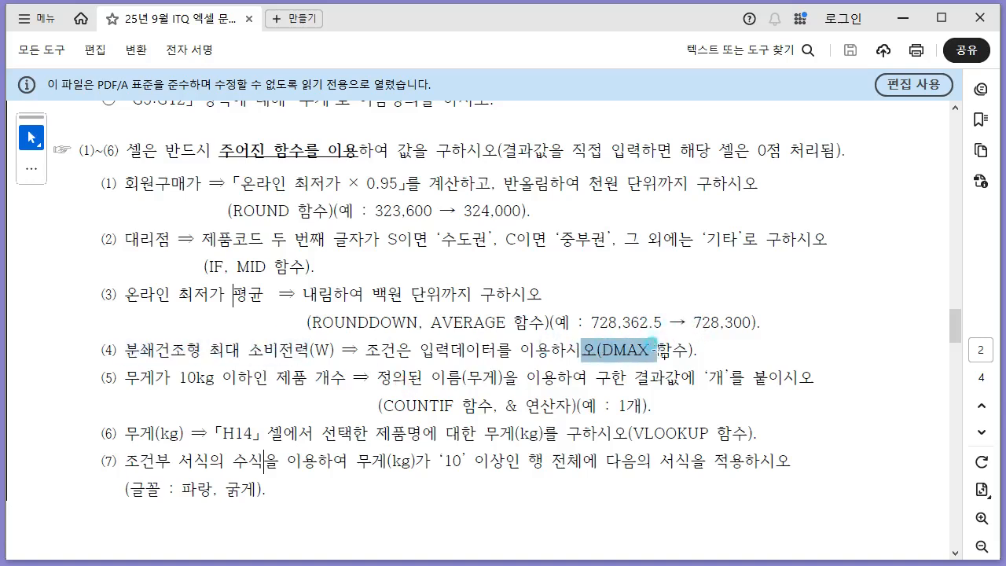
{"action": "left_click", "coordinate": [370, 345]}
{"action": "left_click_drag", "start_coordinate": [420, 346], "coordinate": [595, 347]}
{"action": "left_click", "coordinate": [537, 349]}
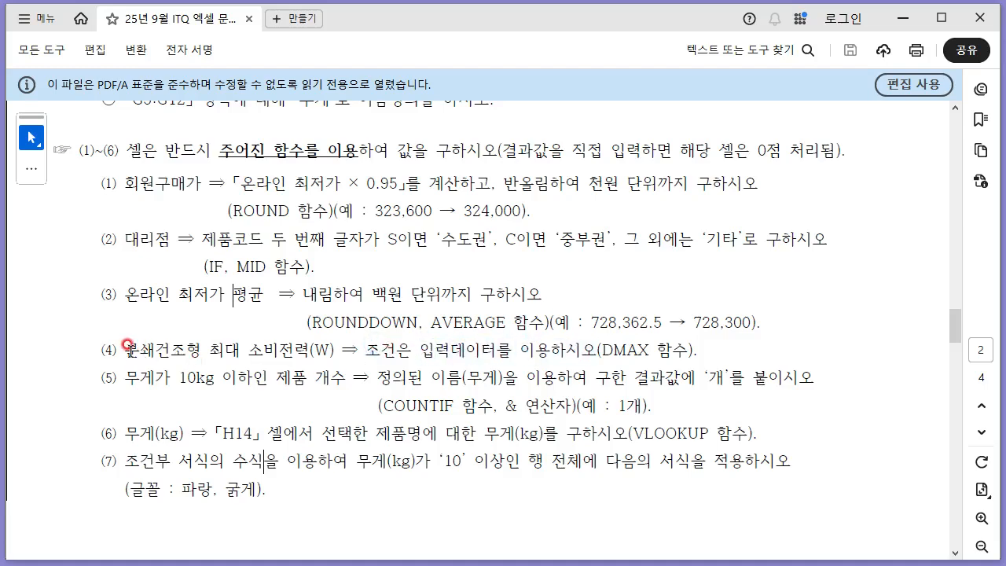
{"action": "left_click_drag", "start_coordinate": [127, 345], "coordinate": [201, 344]}
{"action": "left_click", "coordinate": [267, 351]}
{"action": "left_click", "coordinate": [390, 386]}
{"action": "key", "text": "alt+Tab"}
Enter =DMAX(B4:J12,F4,D4:D5) in E14 for 분쇄건조형 최대 소비전력(W)
{"action": "left_click", "coordinate": [333, 496]}
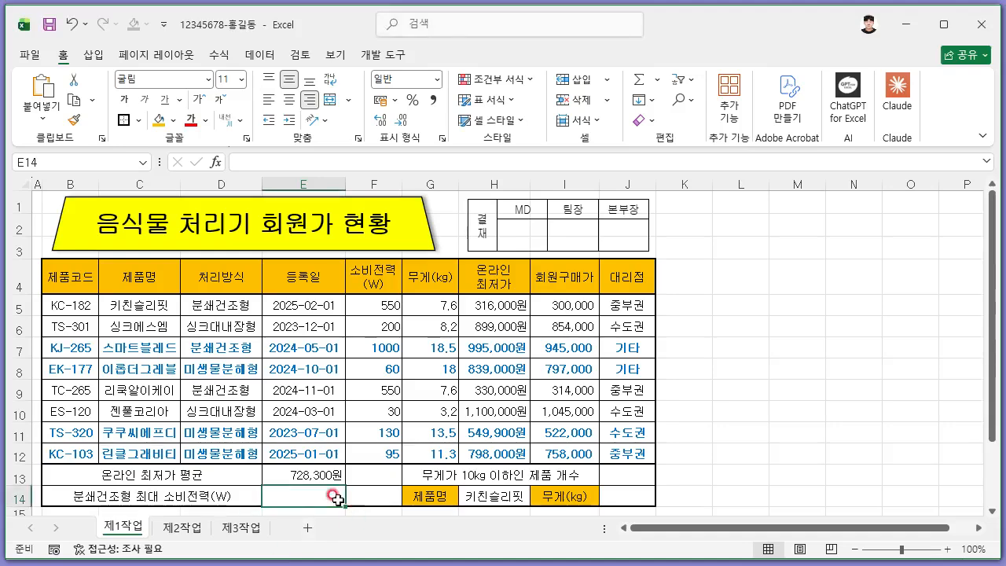
{"action": "type", "text": "=DMAX("}
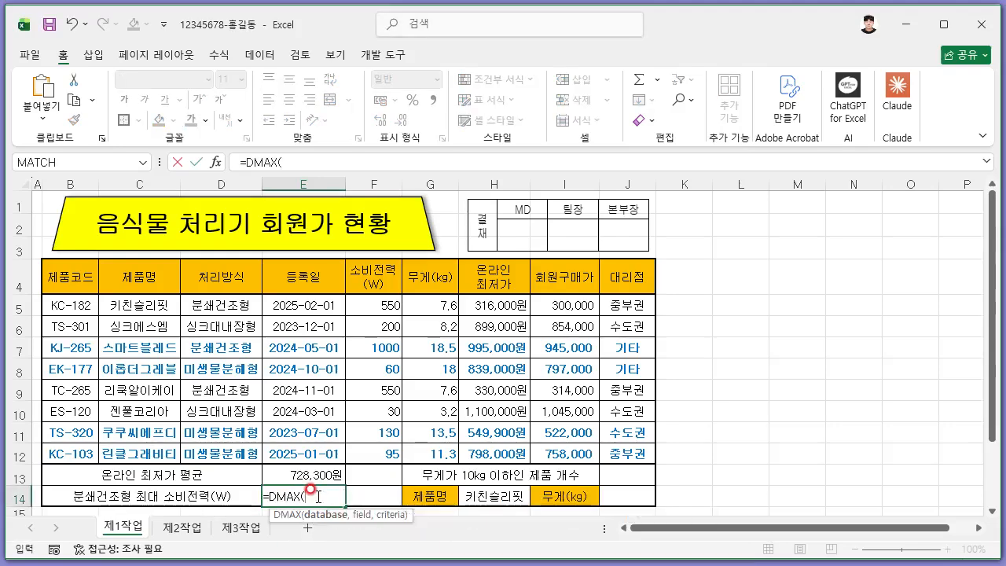
{"action": "left_click_drag", "start_coordinate": [79, 290], "coordinate": [628, 454]}
{"action": "type", "text": ","}
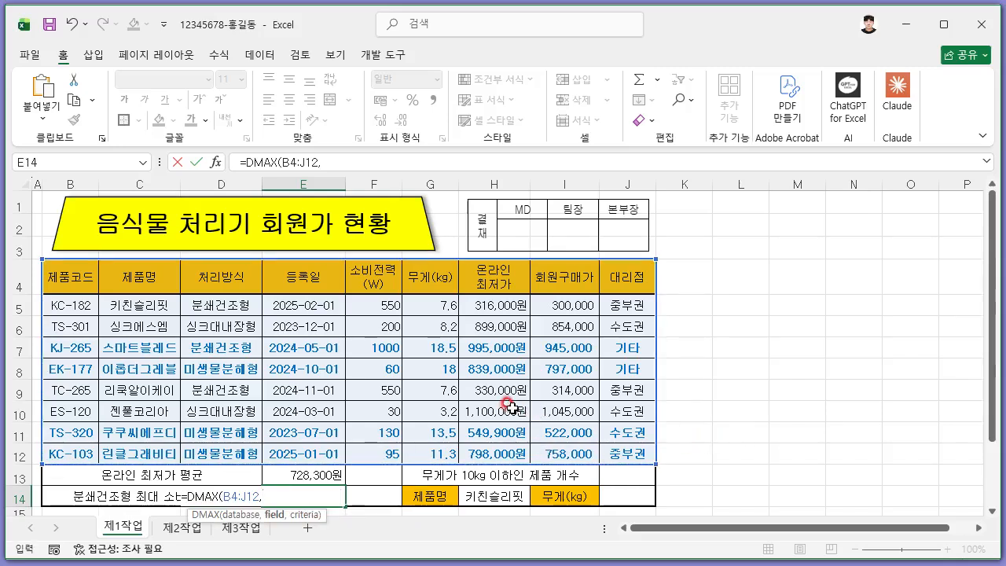
{"action": "left_click", "coordinate": [388, 288]}
{"action": "type", "text": ","}
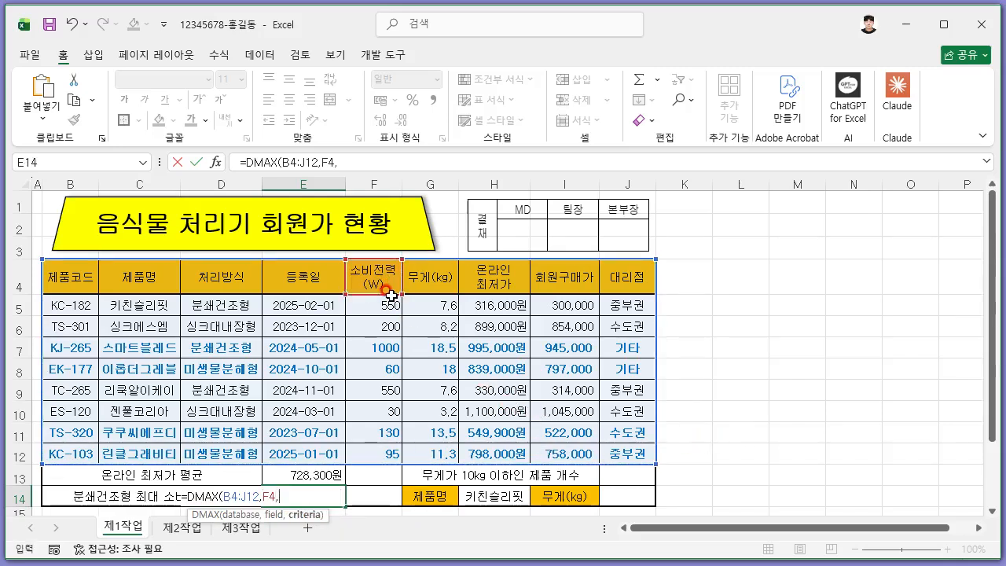
{"action": "left_click_drag", "start_coordinate": [206, 285], "coordinate": [228, 305]}
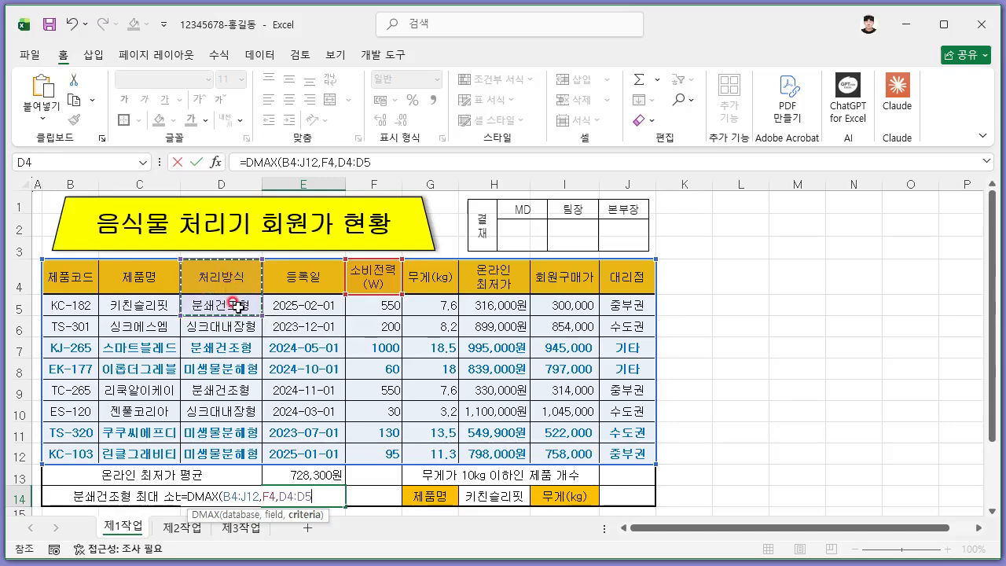
{"action": "key", "text": "Return"}
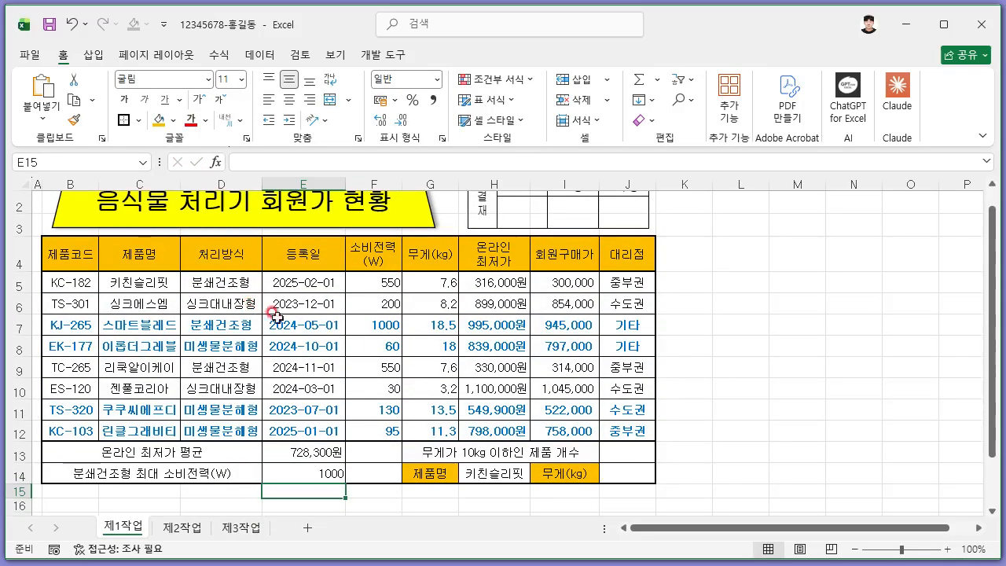
Compare the number display of the 소비전력(W) column with the sample table in the exam PDF
{"action": "key", "text": "alt+Tab"}
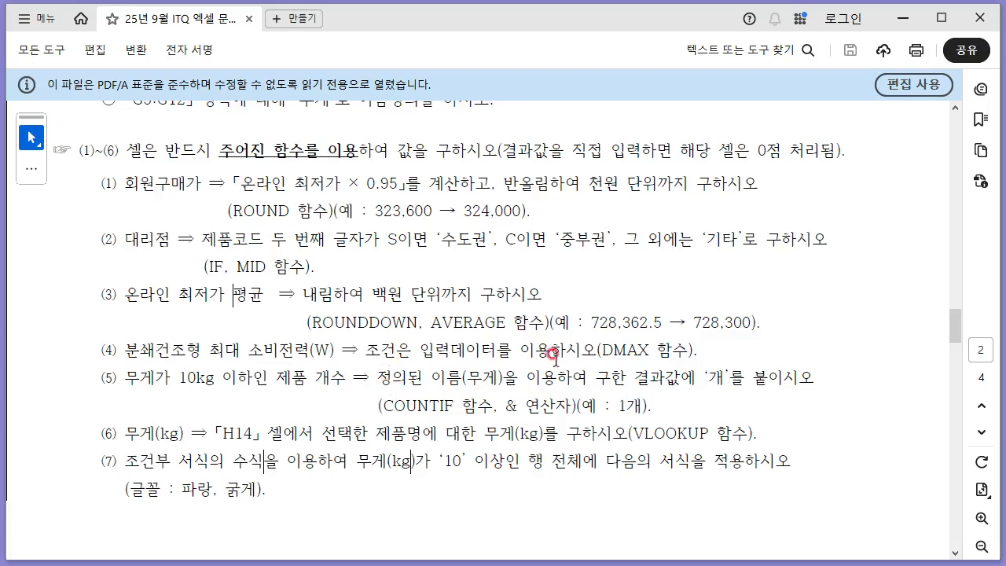
{"action": "key", "text": "alt+Tab"}
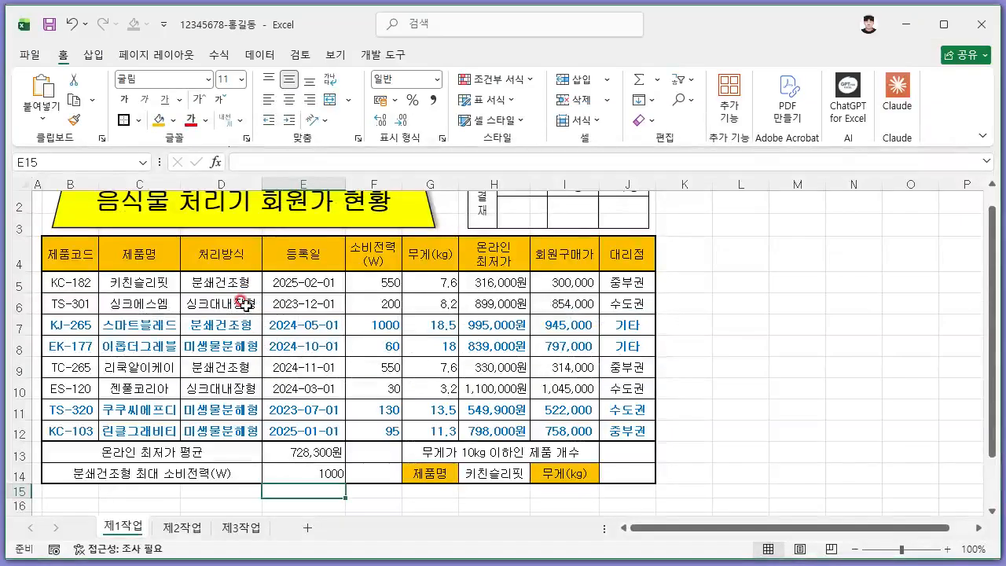
{"action": "left_click_drag", "start_coordinate": [383, 280], "coordinate": [385, 430]}
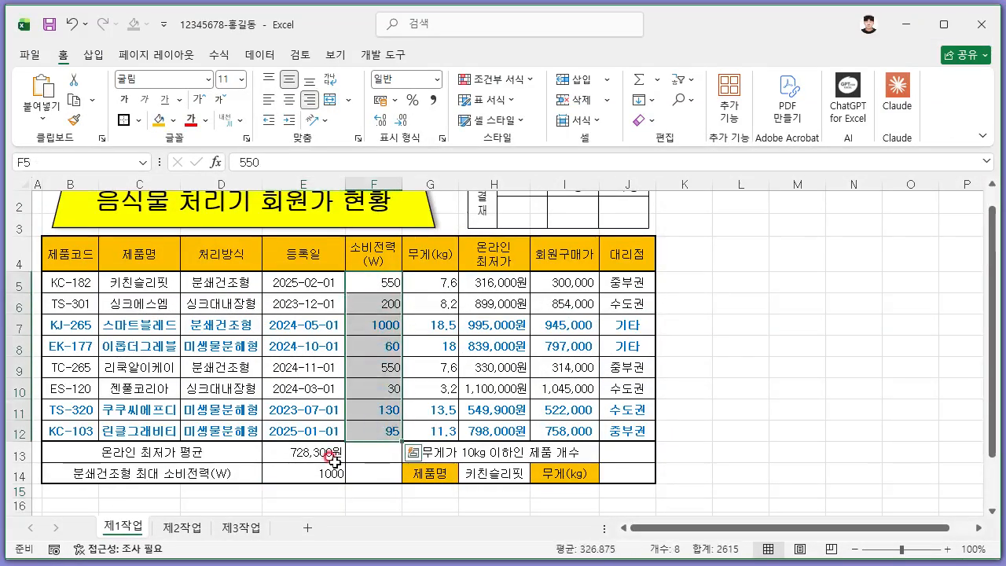
{"action": "left_click", "coordinate": [329, 475], "text": "ctrl"}
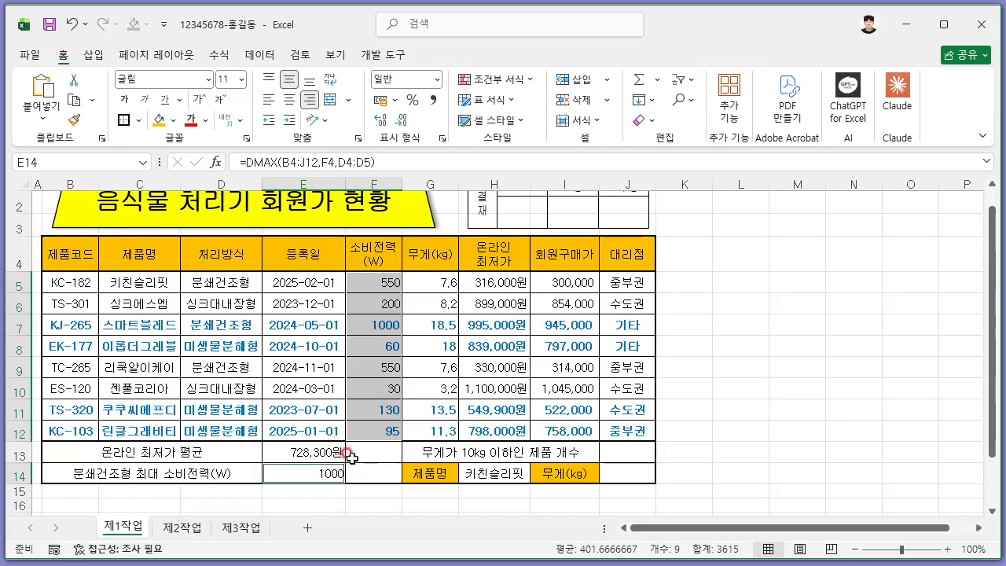
{"action": "left_click", "coordinate": [567, 410]}
{"action": "key", "text": "alt+Tab"}
{"action": "scroll", "coordinate": [584, 416], "scroll_direction": "up", "scroll_amount": 10}
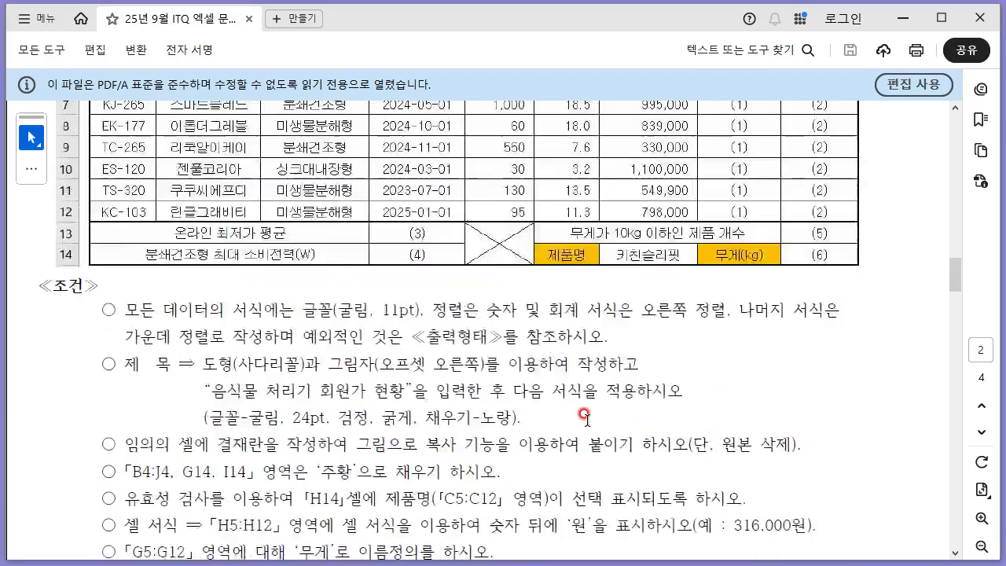
{"action": "scroll", "coordinate": [583, 415], "scroll_direction": "up", "scroll_amount": 4}
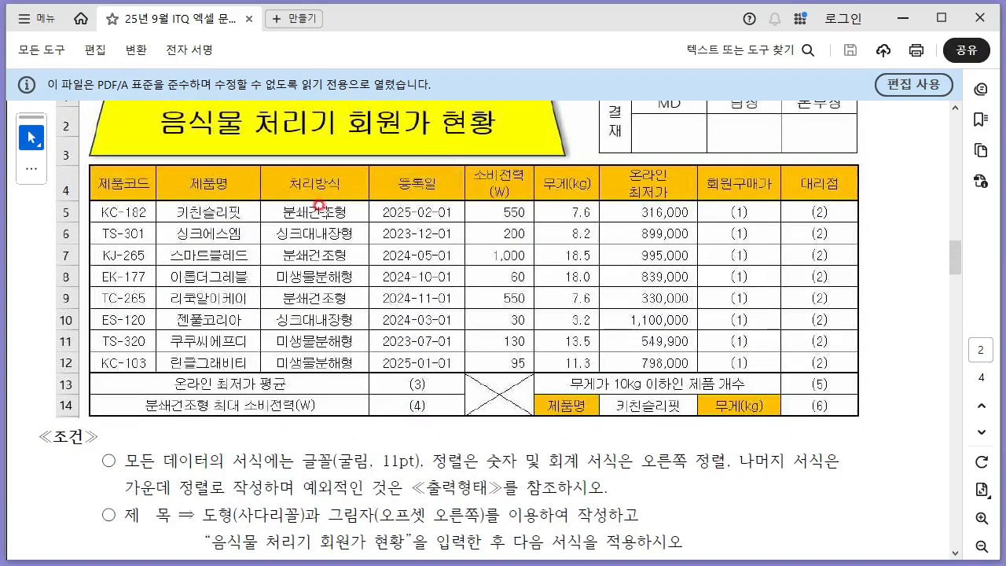
{"action": "mouse_move", "coordinate": [503, 236]}
{"action": "left_mouse_down"}
{"action": "mouse_move", "coordinate": [522, 254]}
{"action": "mouse_move", "coordinate": [531, 250]}
{"action": "left_mouse_up"}
{"action": "mouse_move", "coordinate": [674, 260]}
{"action": "left_mouse_down"}
{"action": "mouse_move", "coordinate": [690, 248]}
{"action": "mouse_move", "coordinate": [684, 240]}
{"action": "left_mouse_up"}
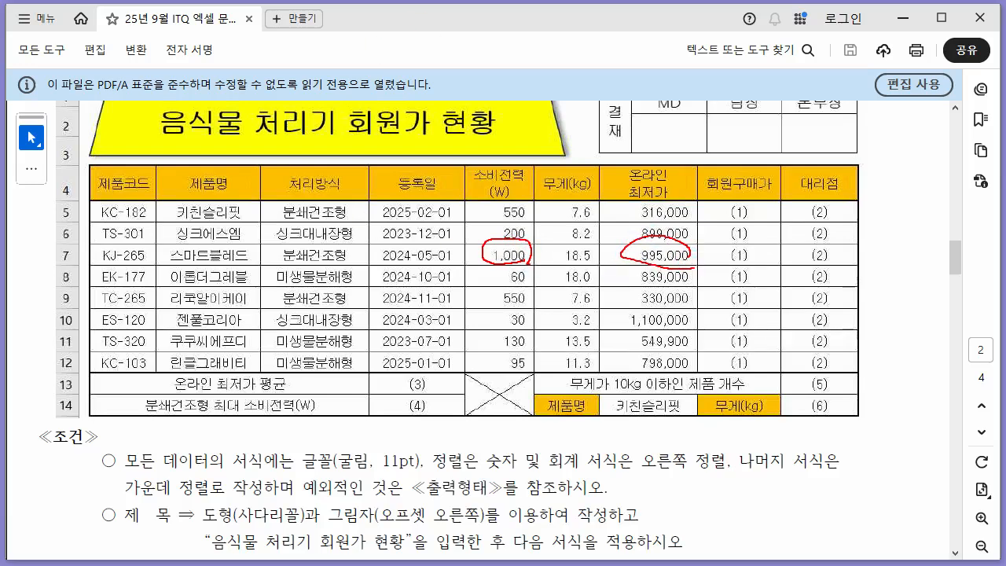
{"action": "key", "text": "Escape"}
{"action": "left_click", "coordinate": [380, 328]}
{"action": "left_click", "coordinate": [171, 516]}
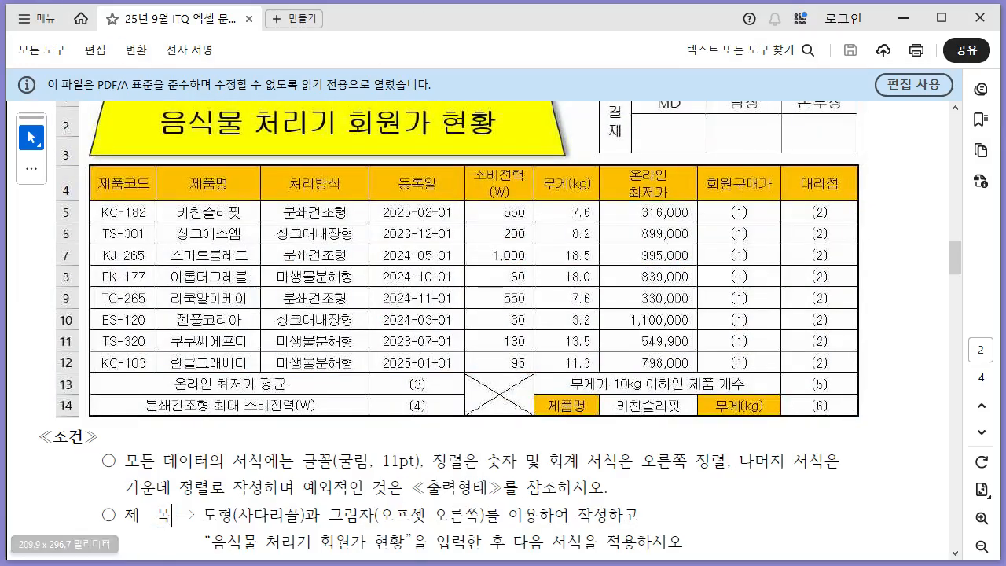
Back in Excel, format the 소비전력(W) values F5:F12 as 숫자 with the 1000 단위 구분 기호 enabled
{"action": "left_click", "coordinate": [228, 564]}
{"action": "left_click_drag", "start_coordinate": [369, 283], "coordinate": [374, 431]}
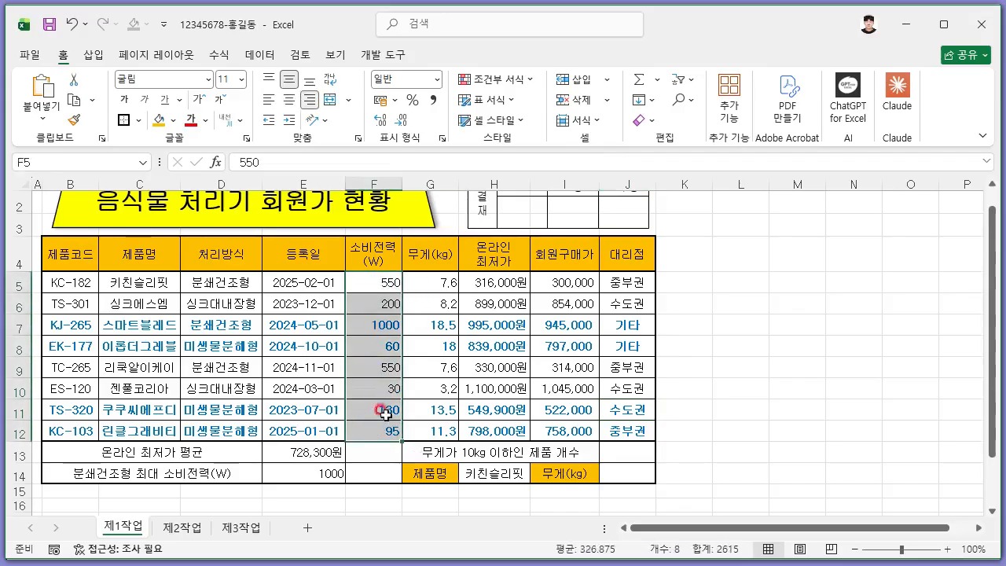
{"action": "key", "text": "ctrl+1"}
{"action": "left_click", "coordinate": [595, 190]}
{"action": "left_click", "coordinate": [758, 467]}
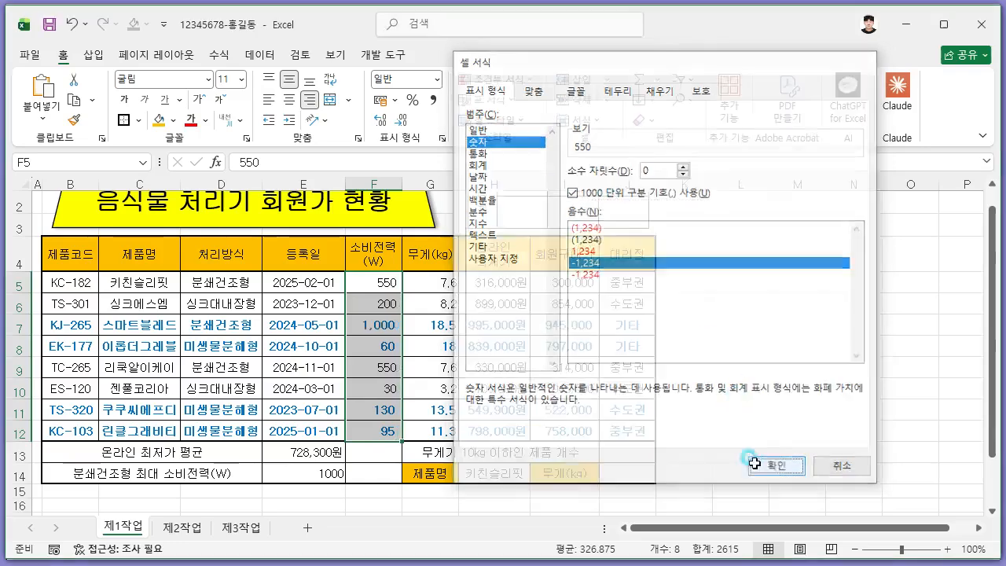
Format E14 as 숫자 with the 1000 단위 구분 기호 enabled and compare it with the exam PDF's table
{"action": "left_click", "coordinate": [314, 474]}
{"action": "key", "text": "ctrl+1"}
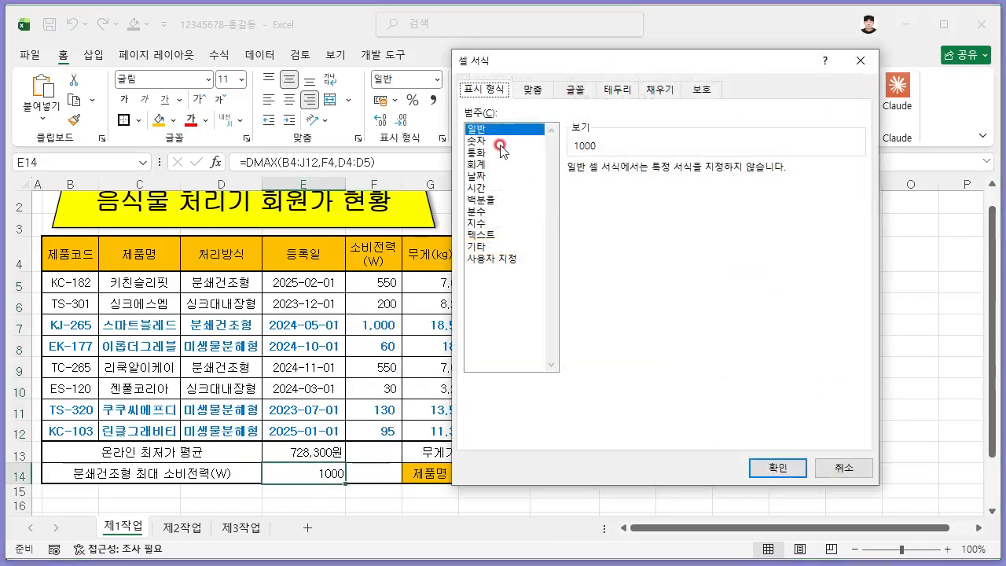
{"action": "left_click", "coordinate": [503, 142]}
{"action": "left_click", "coordinate": [598, 191]}
{"action": "left_click", "coordinate": [766, 464]}
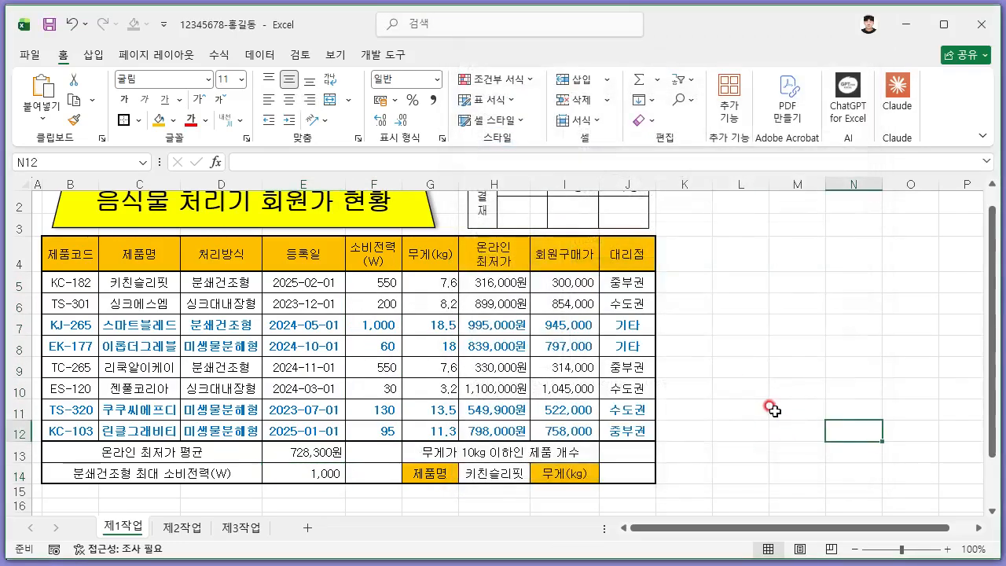
{"action": "key", "text": "alt+Tab"}
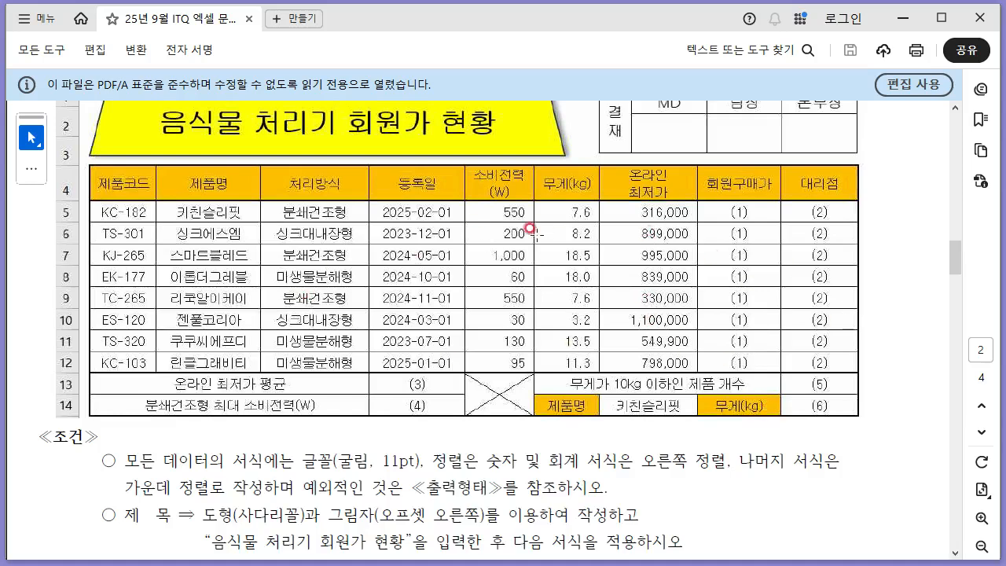
{"action": "key", "text": "alt+Tab"}
Select J13 and read condition (5) in the exam PDF for the functions required for 무게가 10kg 이하인 제품 개수
{"action": "scroll", "coordinate": [625, 373], "scroll_direction": "down", "scroll_amount": 1}
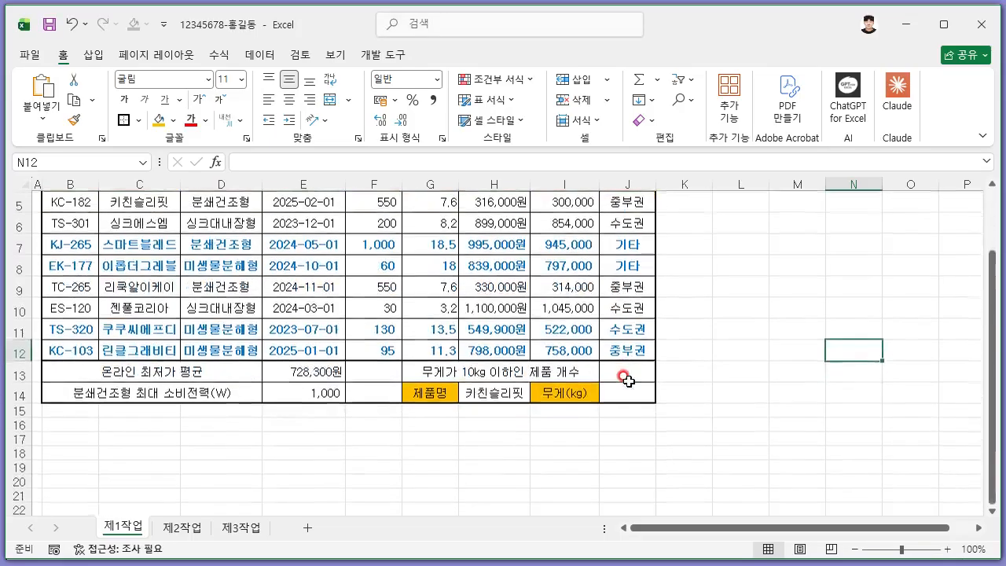
{"action": "scroll", "coordinate": [629, 369], "scroll_direction": "up", "scroll_amount": 1}
{"action": "left_click", "coordinate": [628, 452]}
{"action": "key", "text": "alt+Tab"}
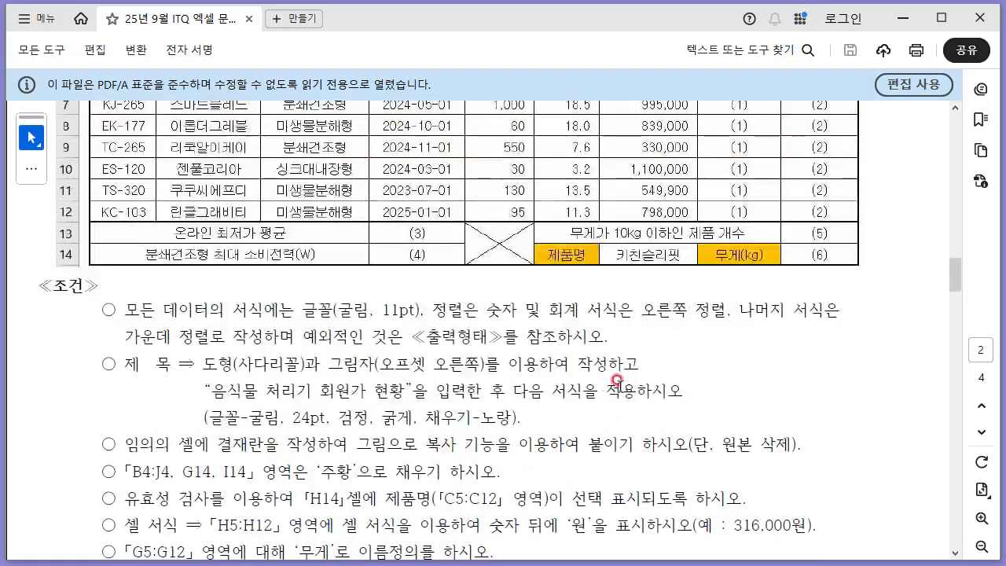
{"action": "scroll", "coordinate": [604, 380], "scroll_direction": "down", "scroll_amount": 6}
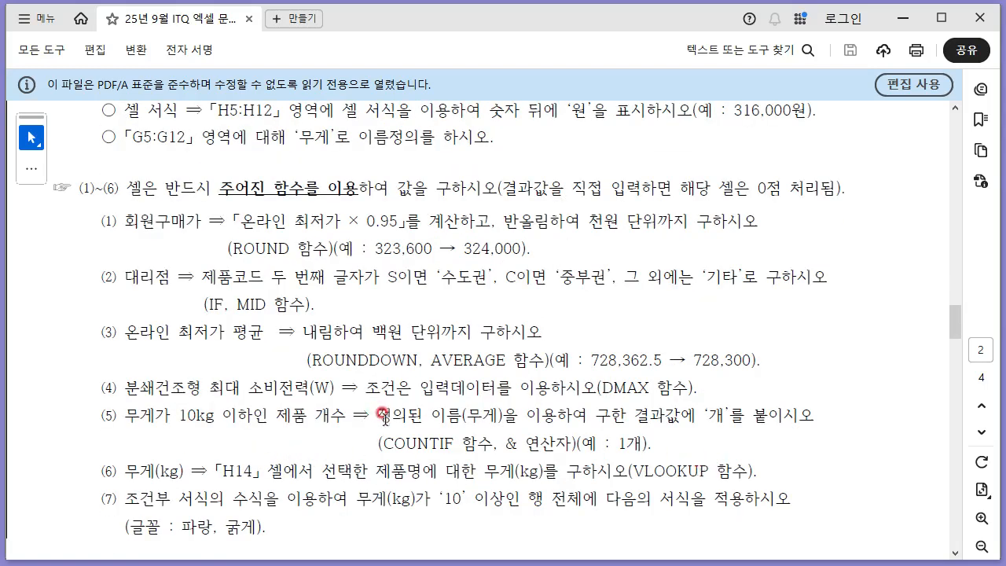
{"action": "left_click_drag", "start_coordinate": [379, 441], "coordinate": [489, 442]}
{"action": "left_click", "coordinate": [477, 442]}
{"action": "key", "text": "alt+Tab"}
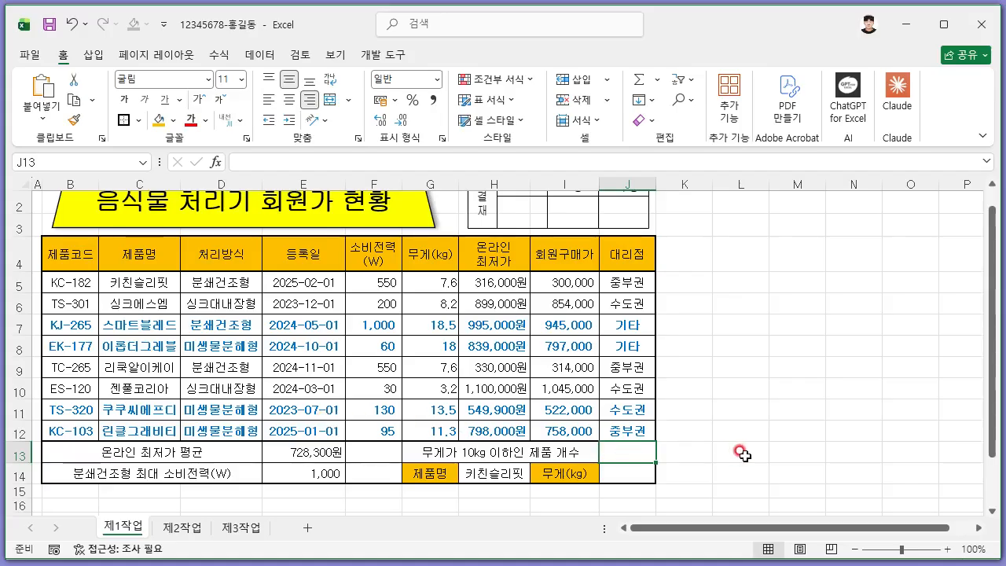
Enter =COUNTIF(무게,">=10")&"개" in J13, using G5:G12 as the 무게 range
{"action": "type", "text": "=COUNT"}
{"action": "key", "text": "Down"}
{"action": "key", "text": "Down"}
{"action": "key", "text": "Down"}
{"action": "key", "text": "Tab"}
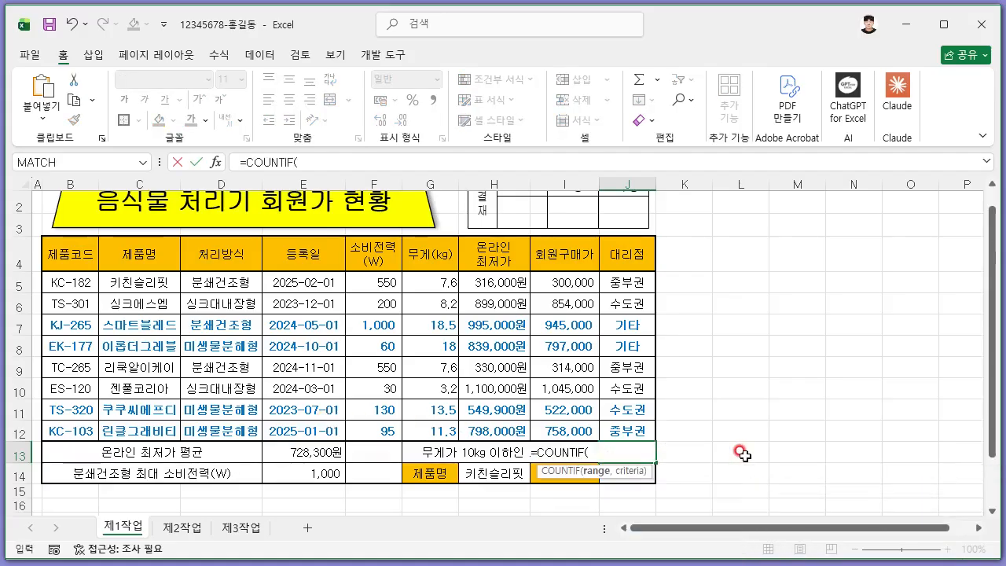
{"action": "left_click_drag", "start_coordinate": [433, 283], "coordinate": [435, 433]}
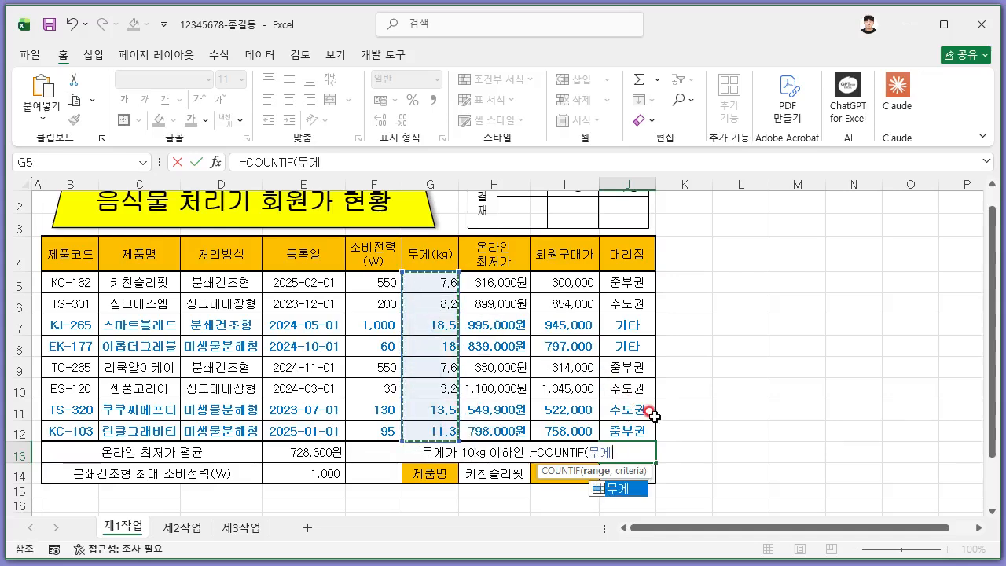
{"action": "type", "text": ",\">=10\","}
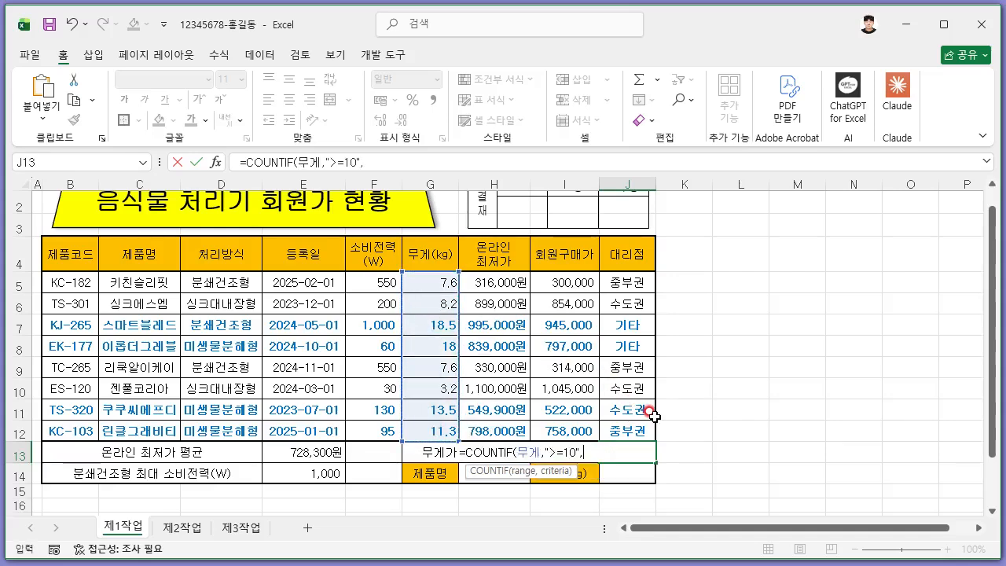
{"action": "key", "text": "BackSpace"}
{"action": "type", "text": ")&\"개"}
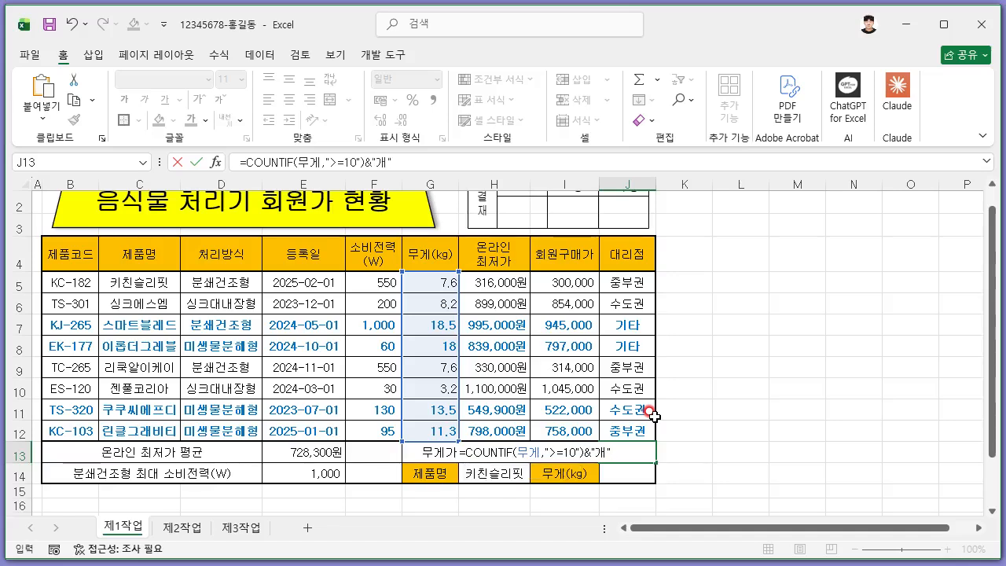
{"action": "key", "text": "ctrl+Return"}
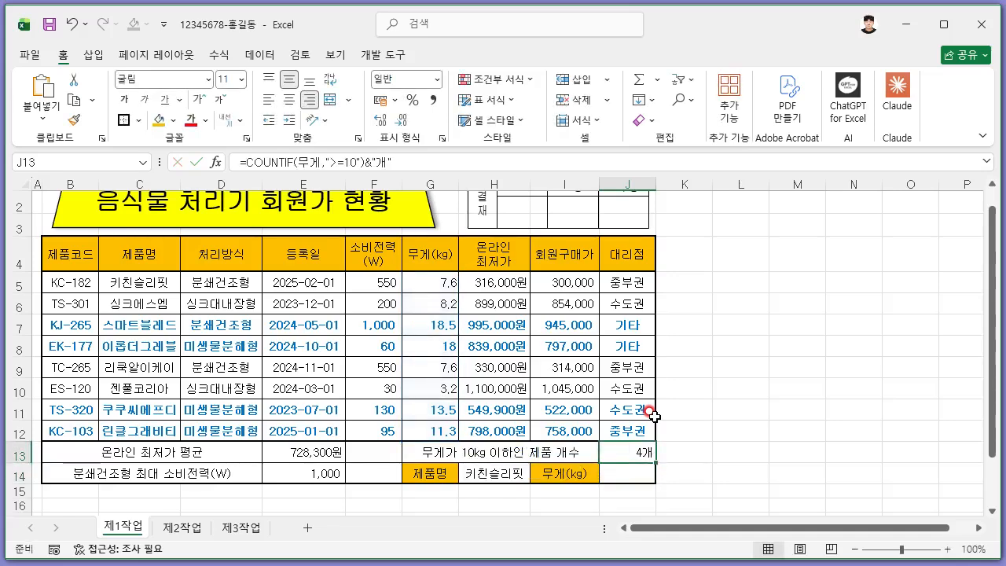
Check the lookup table from 제품명 to 무게(kg), C4:G12, and begin a VLOOKUP formula in J14 with H14 as the lookup value
{"action": "left_click", "coordinate": [637, 472]}
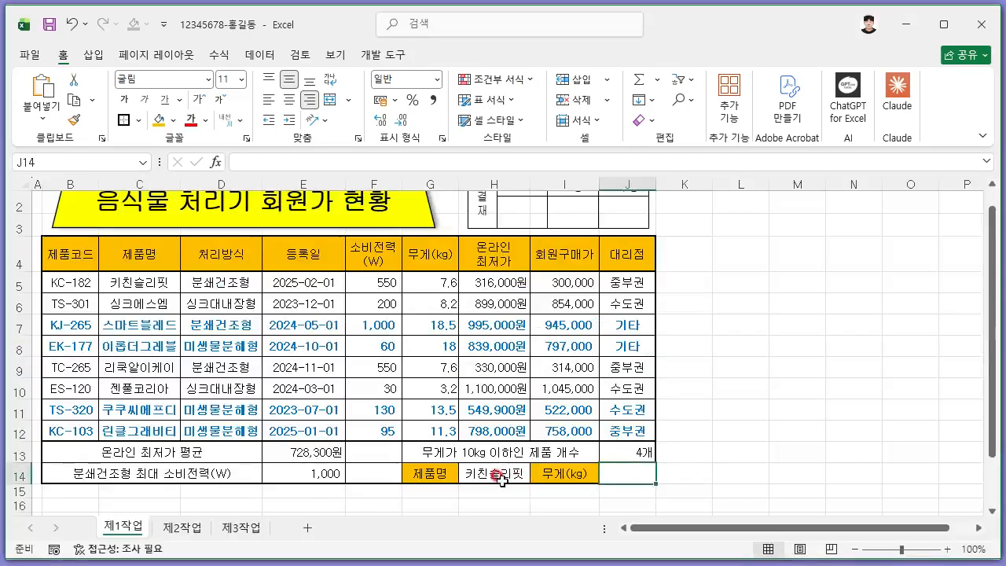
{"action": "left_click", "coordinate": [498, 535]}
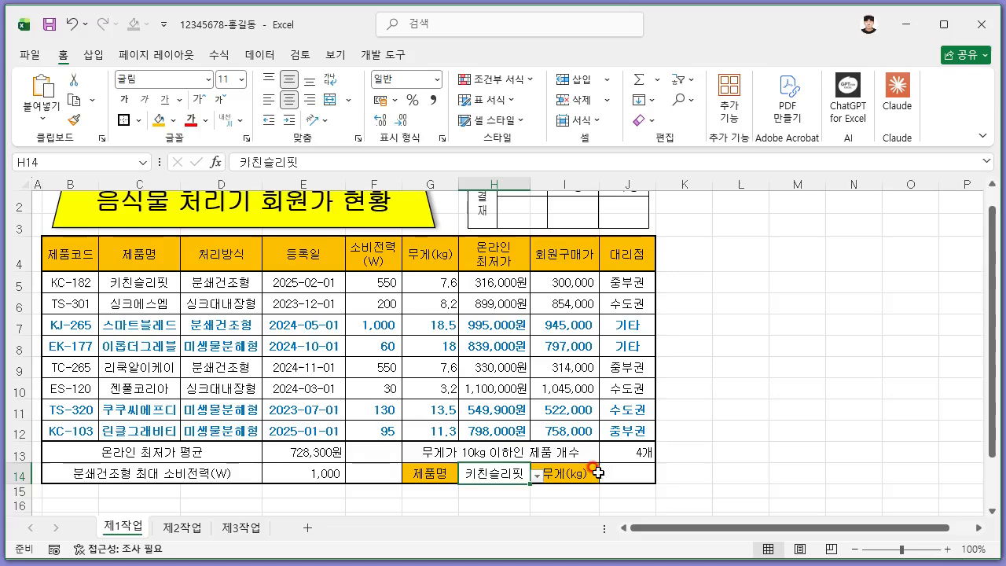
{"action": "left_click_drag", "start_coordinate": [143, 259], "coordinate": [448, 433]}
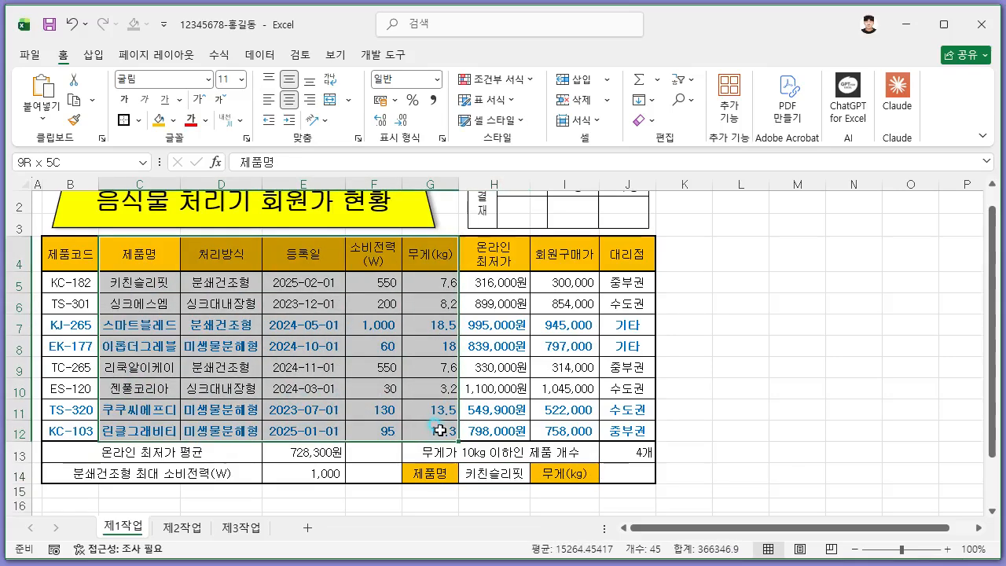
{"action": "left_click", "coordinate": [625, 475]}
{"action": "type", "text": "=ㅍ"}
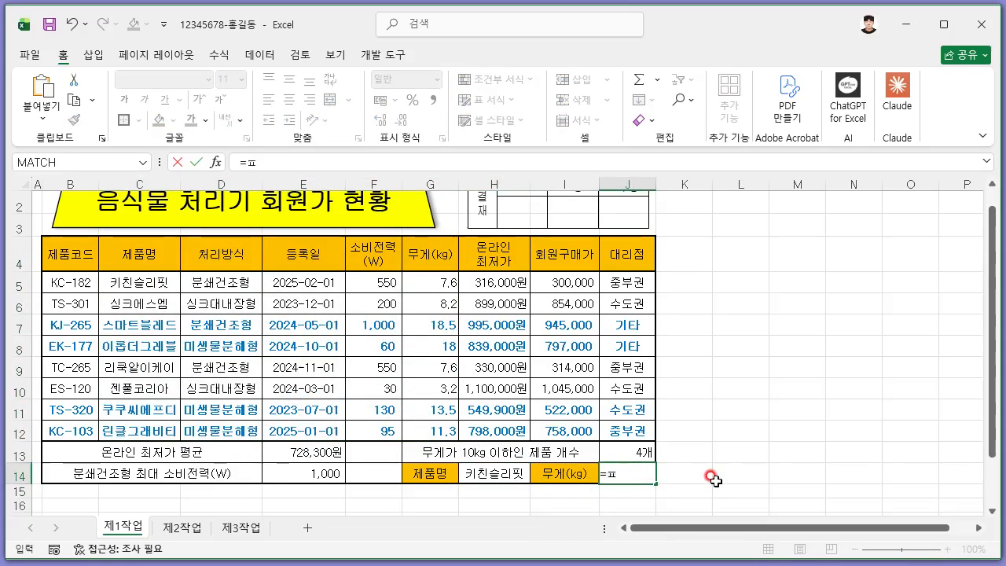
{"action": "key", "text": "BackSpace"}
{"action": "type", "text": "VLOOKUP("}
{"action": "key", "text": "Tab"}
{"action": "left_click", "coordinate": [501, 474]}
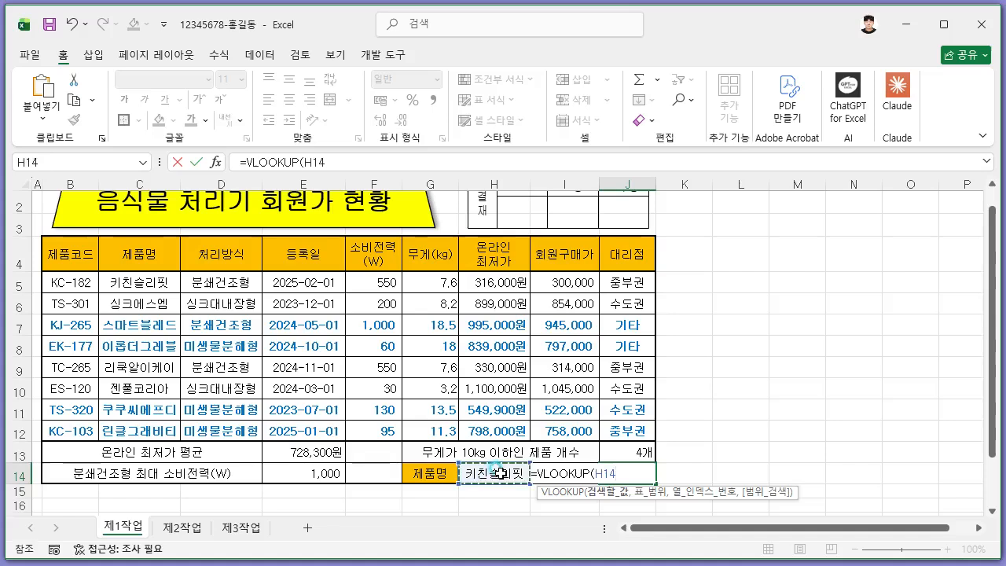
Complete the J14 formula as =VLOOKUP(H14,C4:G12,5,FALSE) to look up the selected product's weight
{"action": "type", "text": ","}
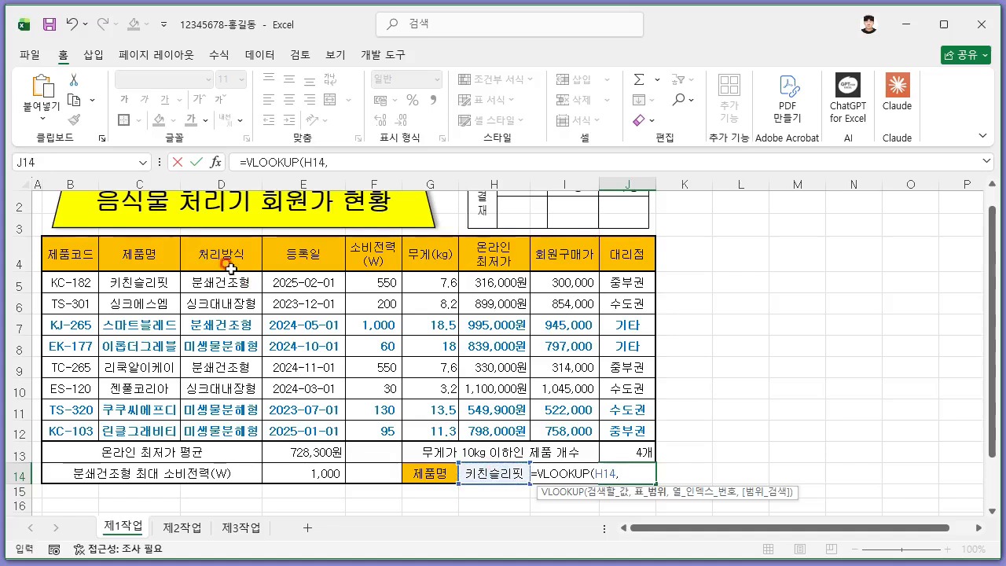
{"action": "left_click_drag", "start_coordinate": [139, 254], "coordinate": [439, 423]}
{"action": "type", "text": ","}
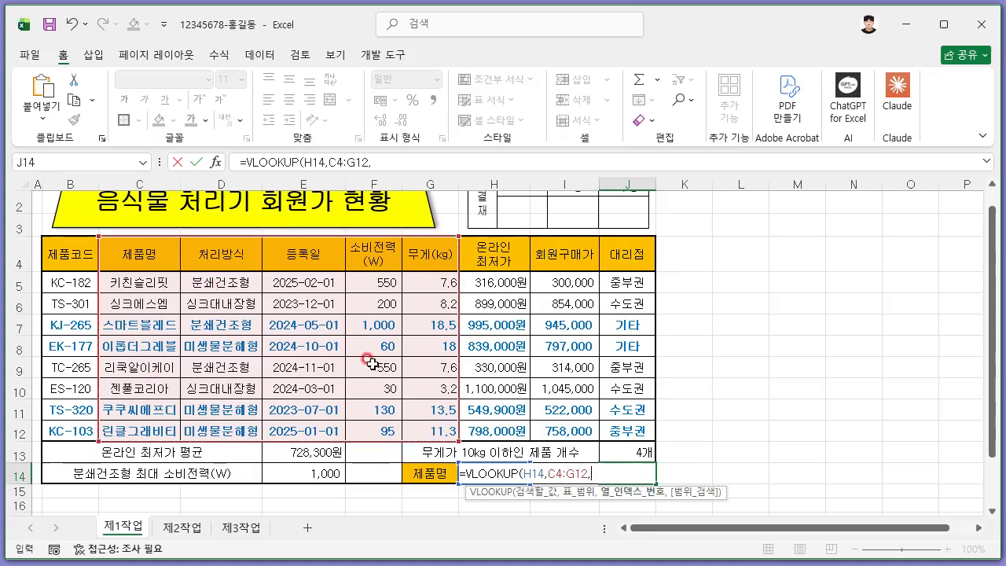
{"action": "type", "text": "5"}
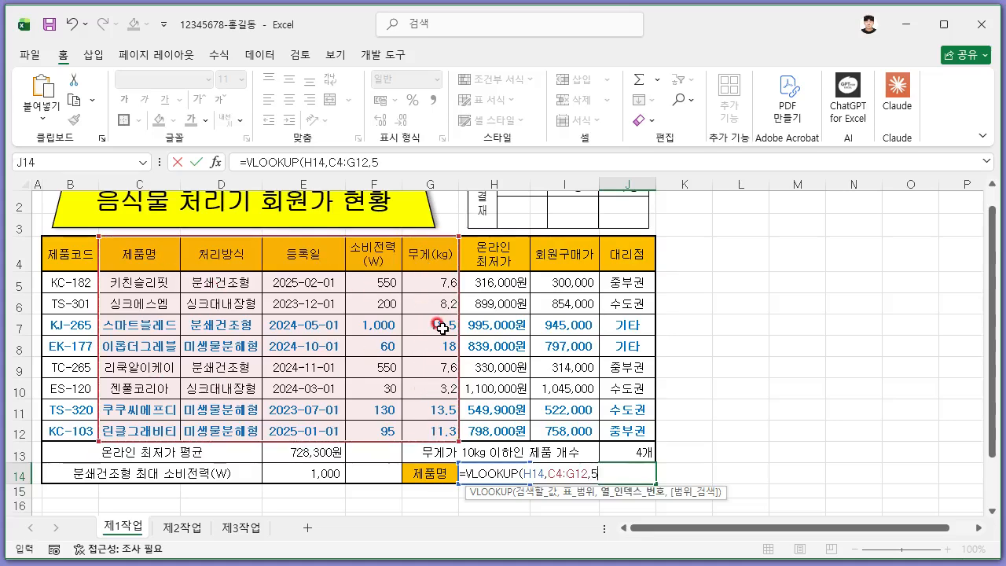
{"action": "type", "text": ","}
{"action": "key", "text": "Down"}
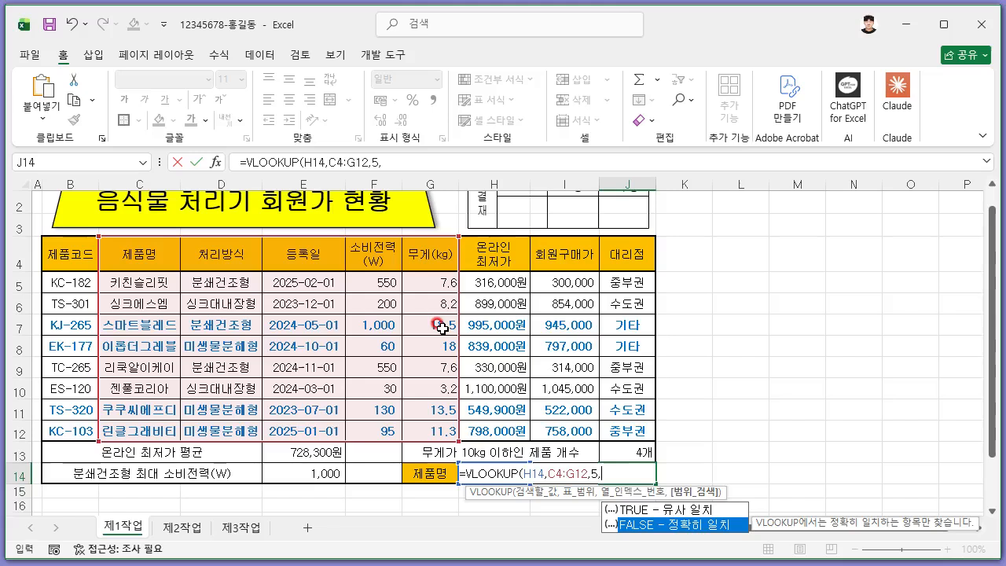
{"action": "key", "text": "Tab"}
{"action": "type", "text": ")"}
{"action": "key", "text": "ctrl+Return"}
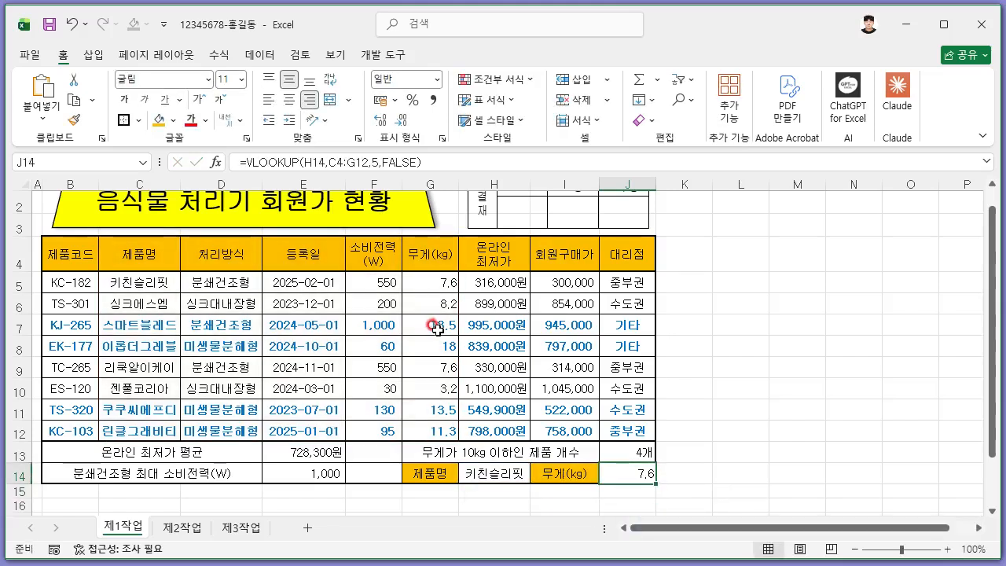
Test the lookup by switching the product name in H14 to 싱크에스엠 and back to 키친슬리핏
{"action": "left_click", "coordinate": [491, 474]}
{"action": "left_click", "coordinate": [536, 476]}
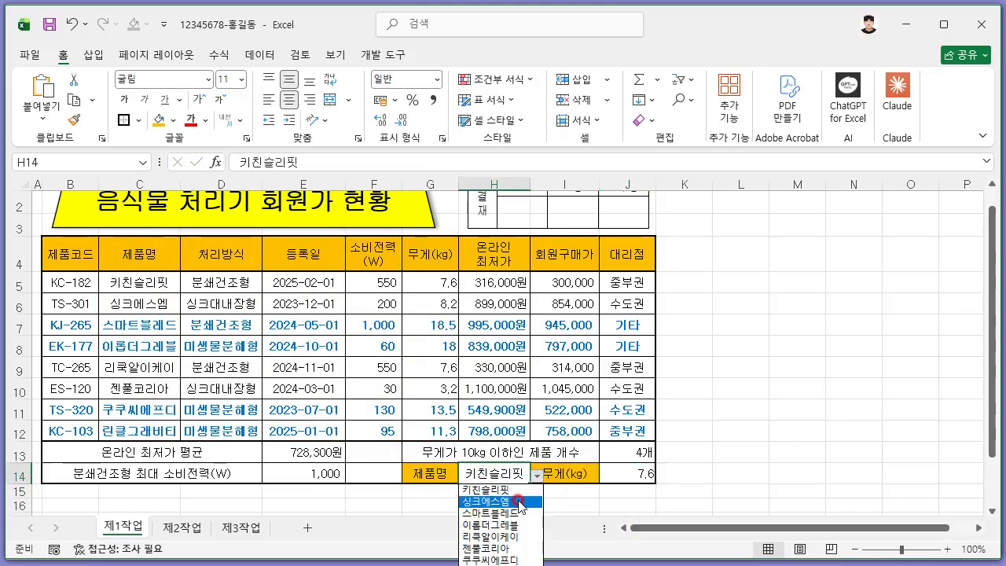
{"action": "left_click", "coordinate": [519, 502]}
{"action": "left_click", "coordinate": [611, 474]}
{"action": "left_click", "coordinate": [496, 474]}
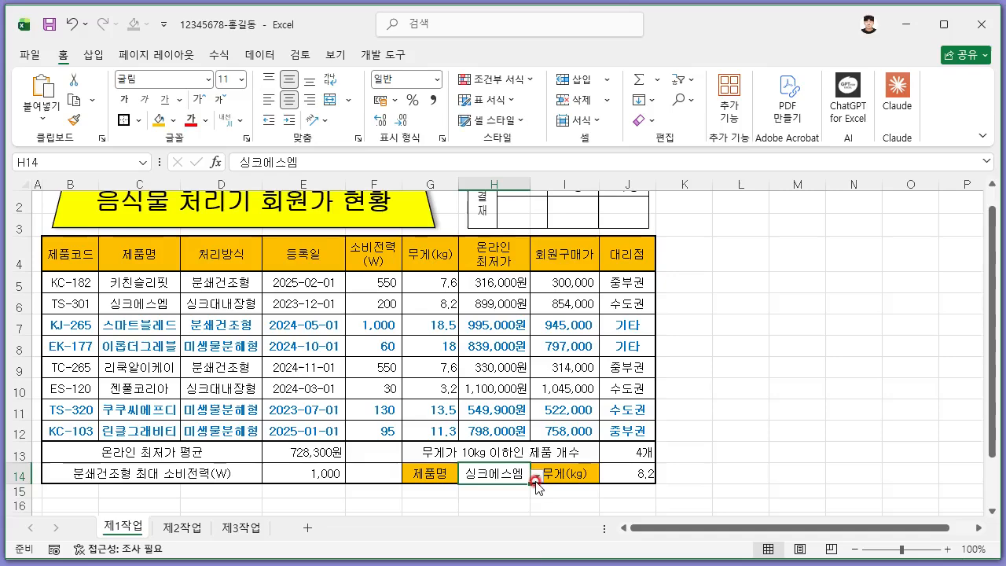
{"action": "left_click", "coordinate": [536, 476]}
{"action": "left_click", "coordinate": [519, 491]}
{"action": "left_click", "coordinate": [618, 473]}
{"action": "left_click", "coordinate": [716, 347]}
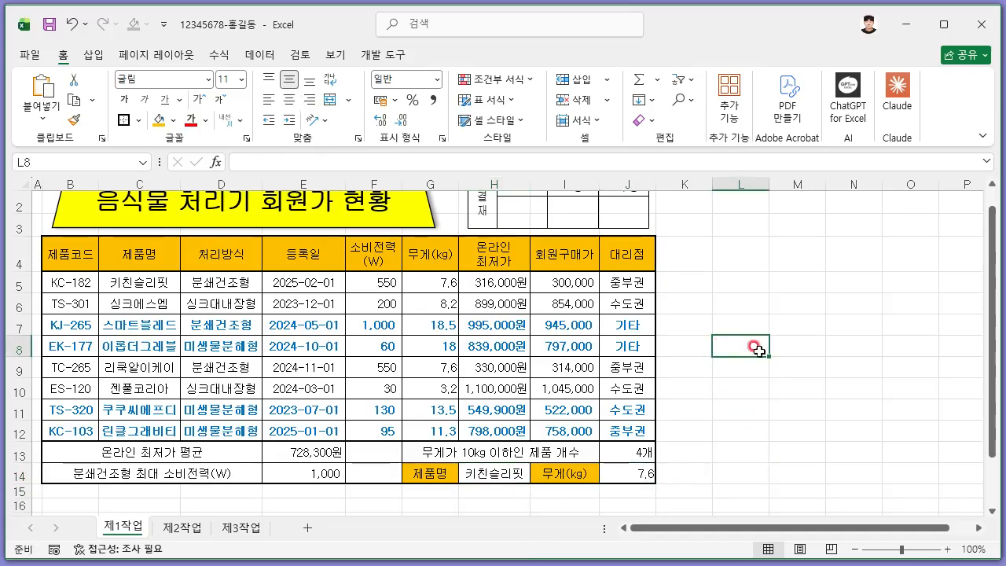
{"action": "left_click", "coordinate": [775, 391]}
{"action": "scroll", "coordinate": [755, 379], "scroll_direction": "up", "scroll_amount": 1}
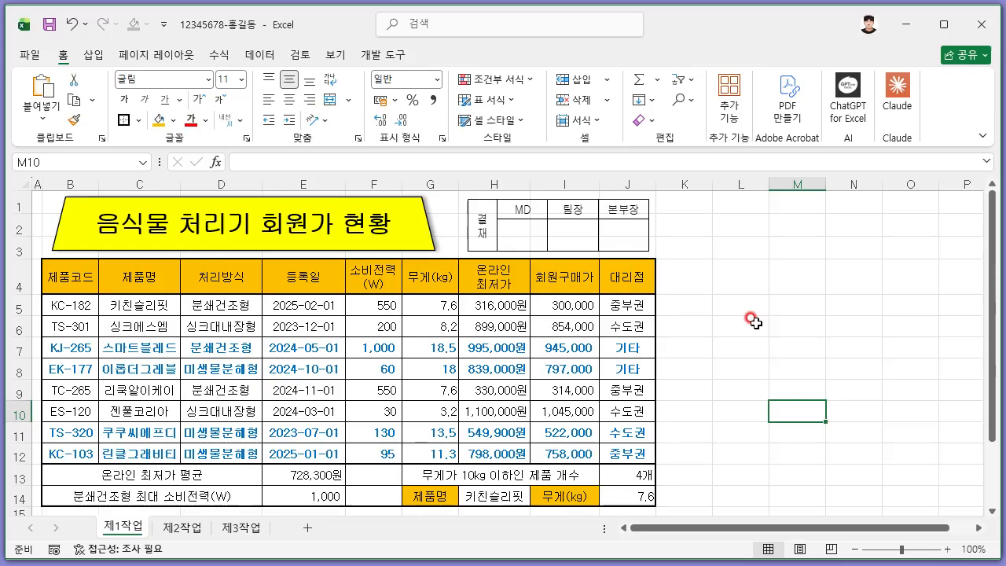
Open the 제2작업 sheet, and read its copy and paste instructions in the exam PDF in Adobe Acrobat
{"action": "left_click", "coordinate": [154, 534]}
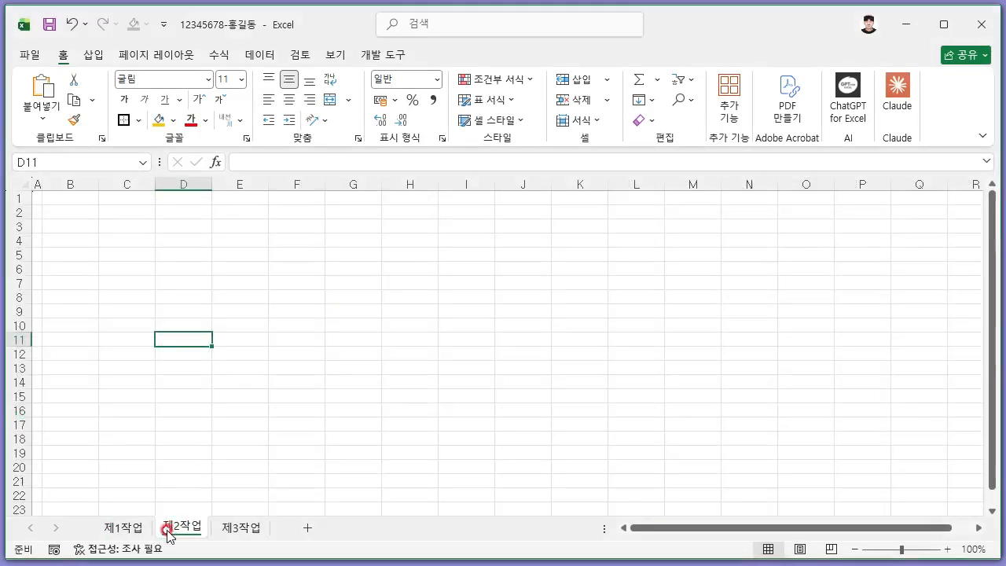
{"action": "left_click", "coordinate": [253, 366]}
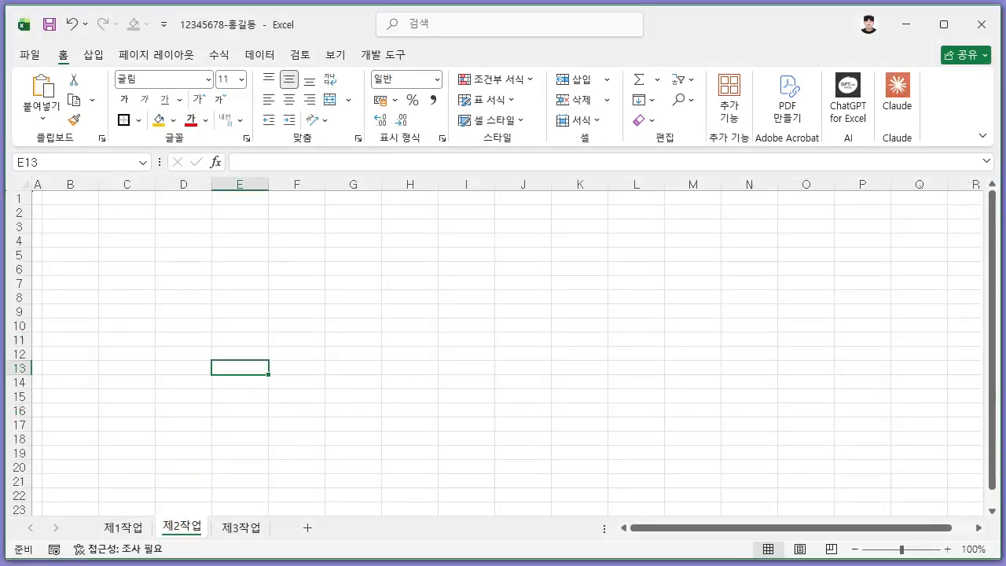
{"action": "key", "text": "alt+Tab"}
{"action": "scroll", "coordinate": [457, 316], "scroll_direction": "down", "scroll_amount": 5}
{"action": "scroll", "coordinate": [459, 318], "scroll_direction": "down", "scroll_amount": 3}
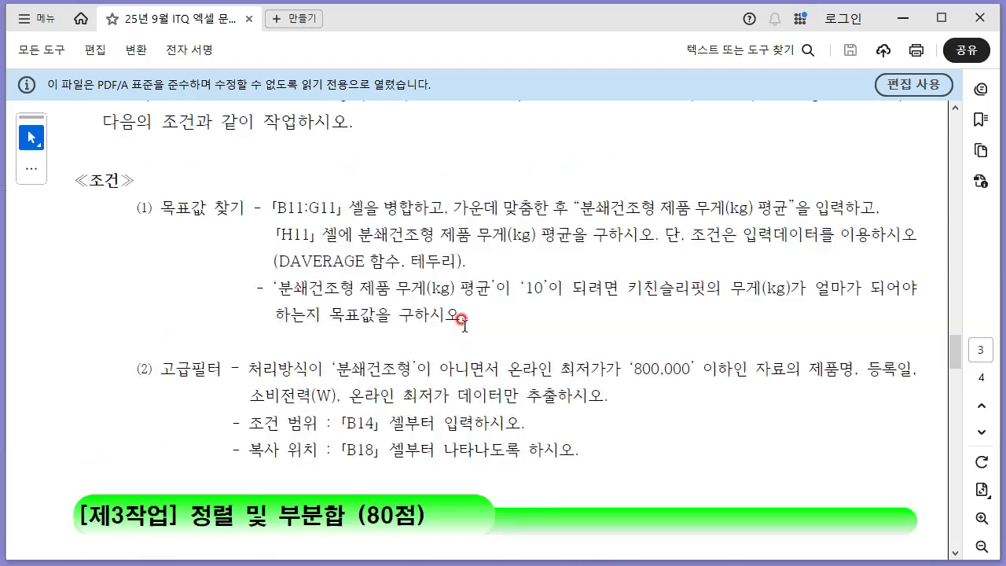
{"action": "scroll", "coordinate": [463, 320], "scroll_direction": "up", "scroll_amount": 3}
{"action": "scroll", "coordinate": [464, 321], "scroll_direction": "down", "scroll_amount": 1}
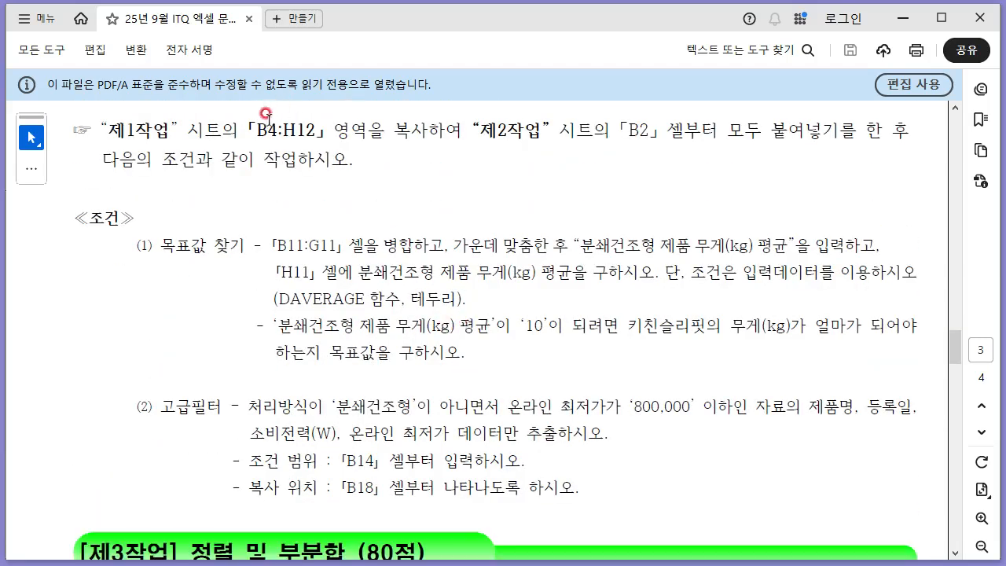
{"action": "left_click_drag", "start_coordinate": [255, 131], "coordinate": [316, 133]}
{"action": "left_click", "coordinate": [311, 139]}
{"action": "double_click", "coordinate": [658, 123]}
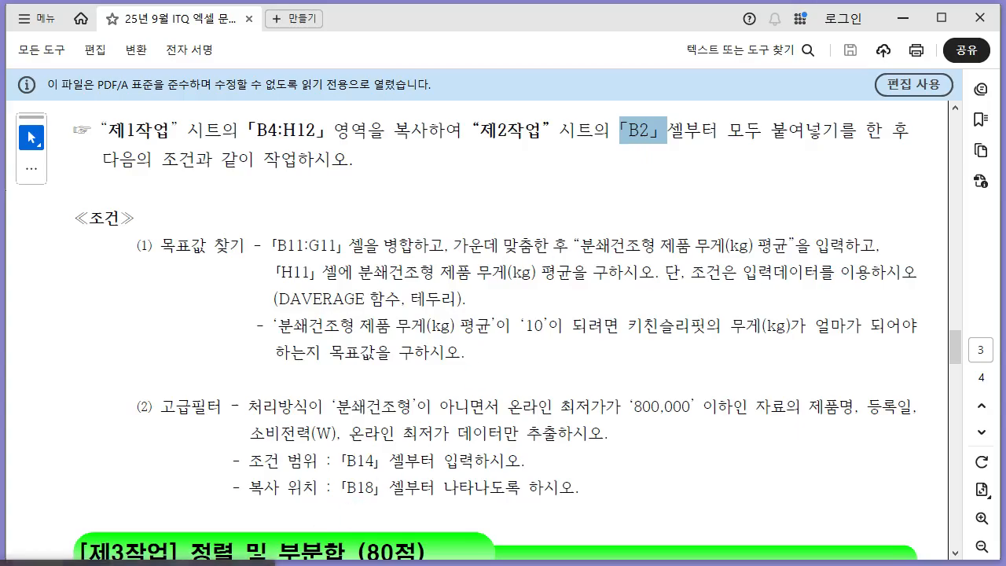
Return to Excel and copy B4:H12 from the 제1작업 sheet to cell B2 of the 제2작업 sheet
{"action": "key", "text": "alt+Tab"}
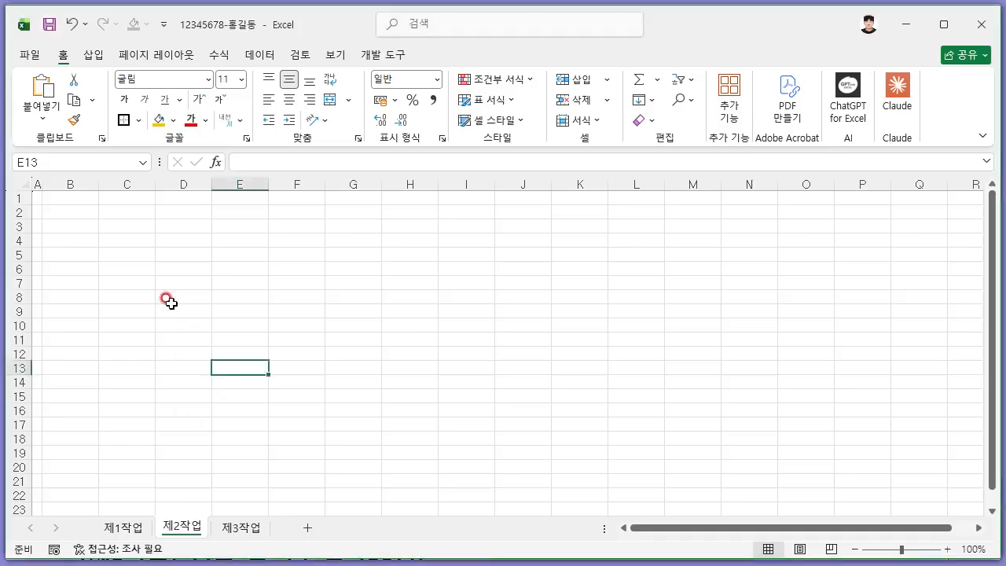
{"action": "left_click", "coordinate": [126, 527]}
{"action": "left_click_drag", "start_coordinate": [79, 288], "coordinate": [488, 454]}
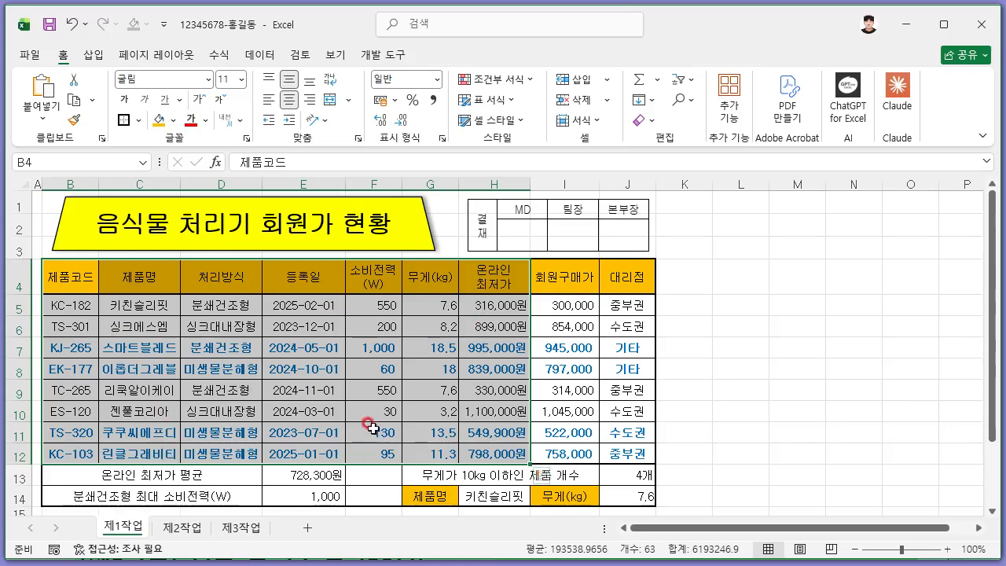
{"action": "key", "text": "ctrl+c"}
{"action": "left_click", "coordinate": [181, 532]}
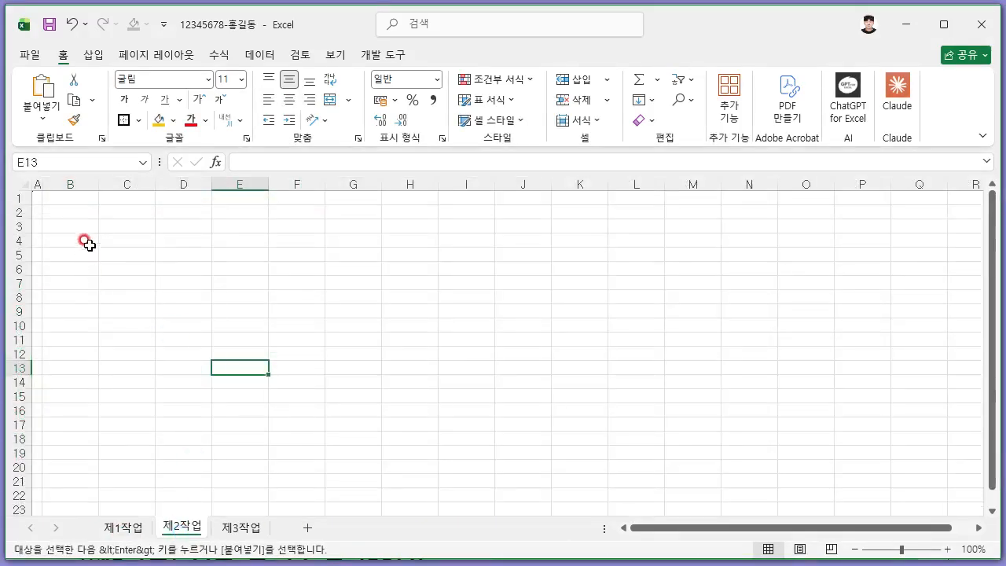
{"action": "left_click", "coordinate": [84, 213]}
{"action": "key", "text": "ctrl+v"}
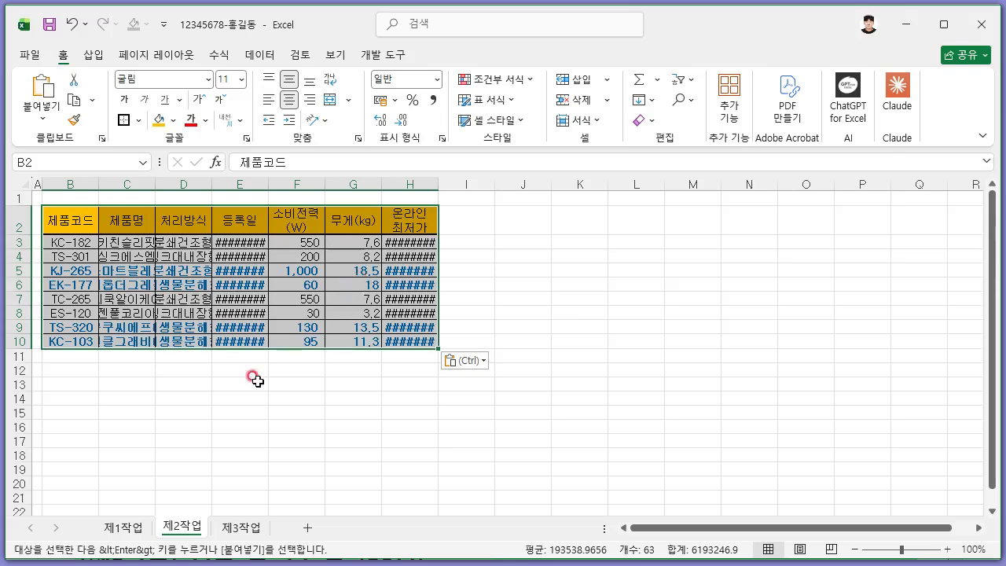
Widen columns C, D, E and H so the pasted data is fully readable, and end copy mode
{"action": "left_click", "coordinate": [256, 379]}
{"action": "left_click_drag", "start_coordinate": [154, 184], "coordinate": [276, 184]}
{"action": "left_click_drag", "start_coordinate": [332, 184], "coordinate": [360, 184]}
{"action": "double_click", "coordinate": [529, 184]}
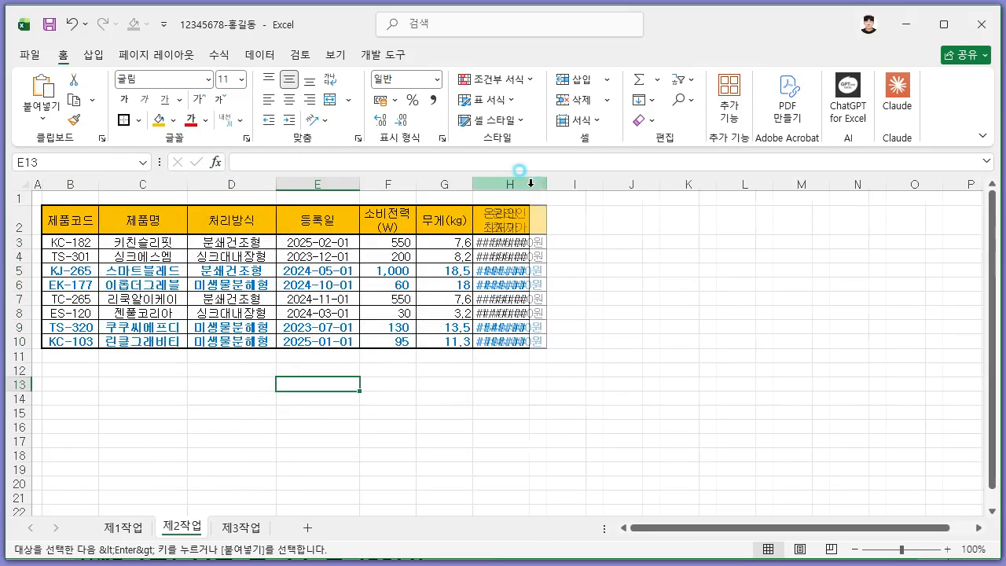
{"action": "left_click", "coordinate": [687, 413]}
{"action": "left_click", "coordinate": [585, 368]}
{"action": "key", "text": "Escape"}
{"action": "left_click", "coordinate": [674, 359]}
{"action": "left_click", "coordinate": [672, 397]}
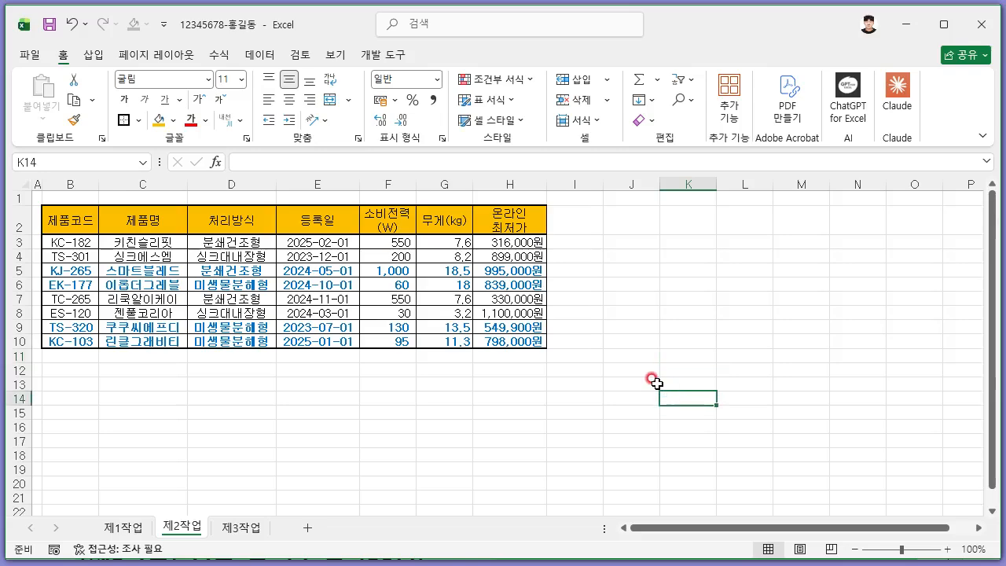
Compare the pasted table on the 제2작업 sheet with the source table on the 제1작업 sheet
{"action": "left_click_drag", "start_coordinate": [69, 208], "coordinate": [539, 362]}
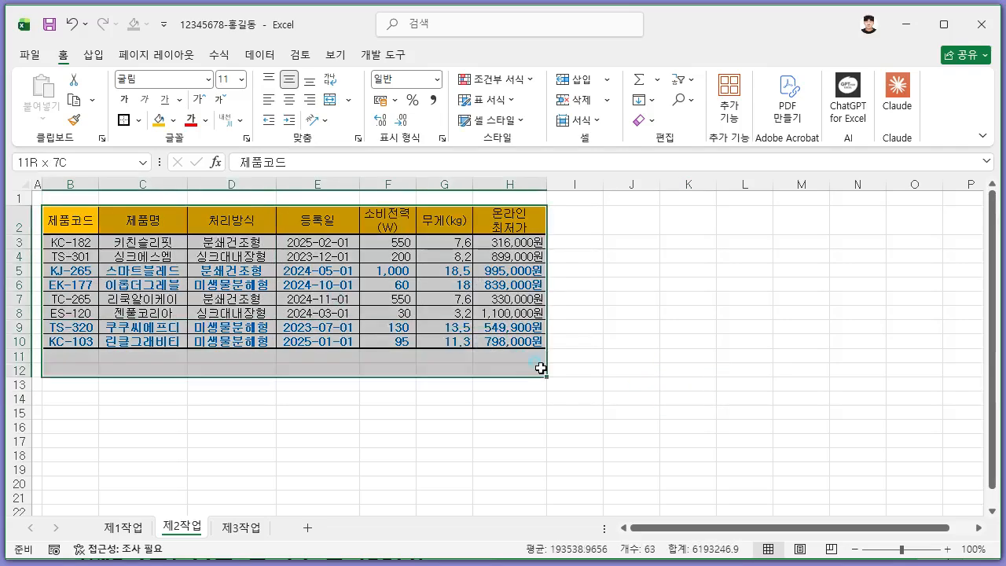
{"action": "left_click", "coordinate": [685, 339]}
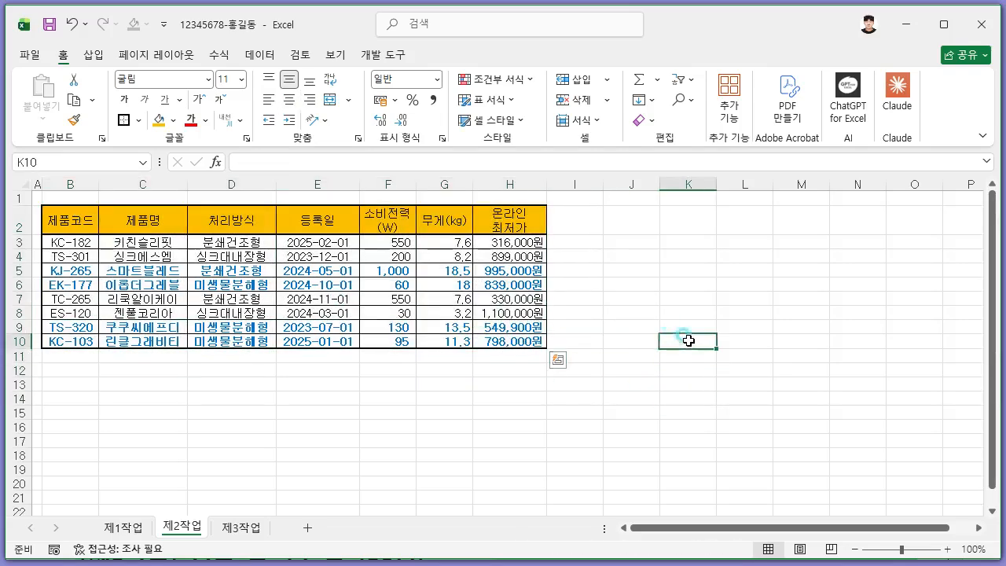
{"action": "left_click", "coordinate": [123, 527]}
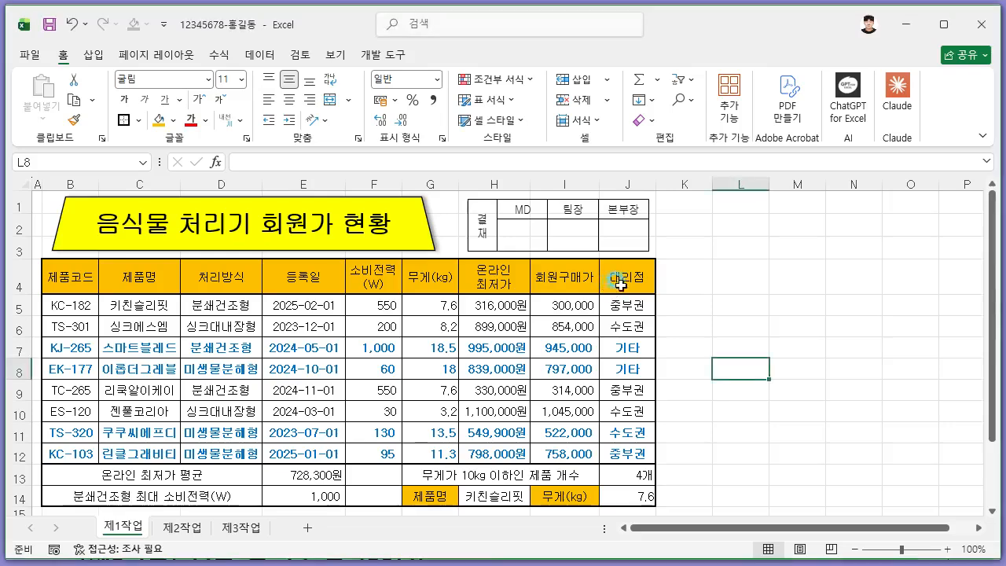
{"action": "left_click", "coordinate": [182, 527]}
{"action": "scroll", "coordinate": [638, 326], "scroll_direction": "up", "scroll_amount": 1}
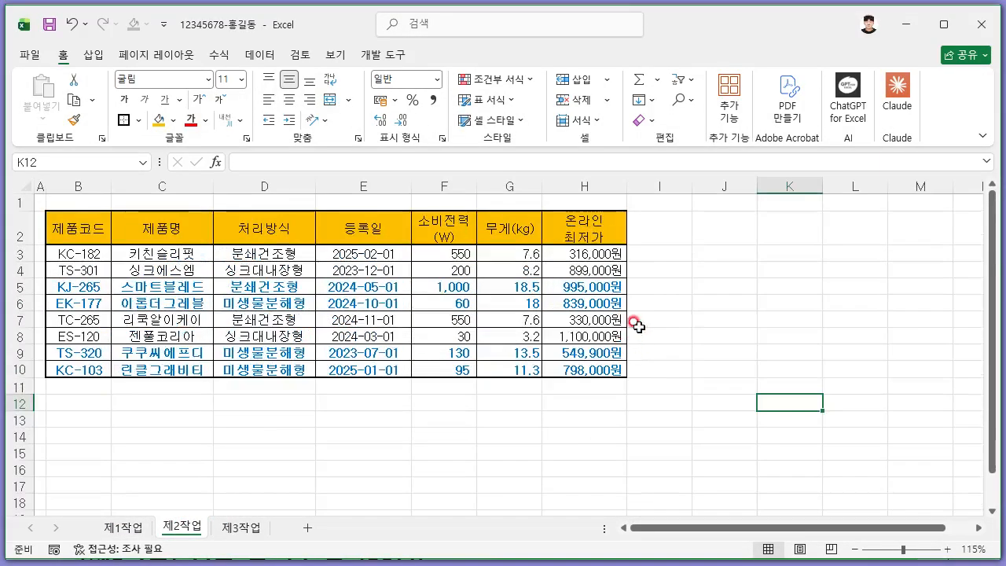
{"action": "left_click_drag", "start_coordinate": [85, 244], "coordinate": [597, 369]}
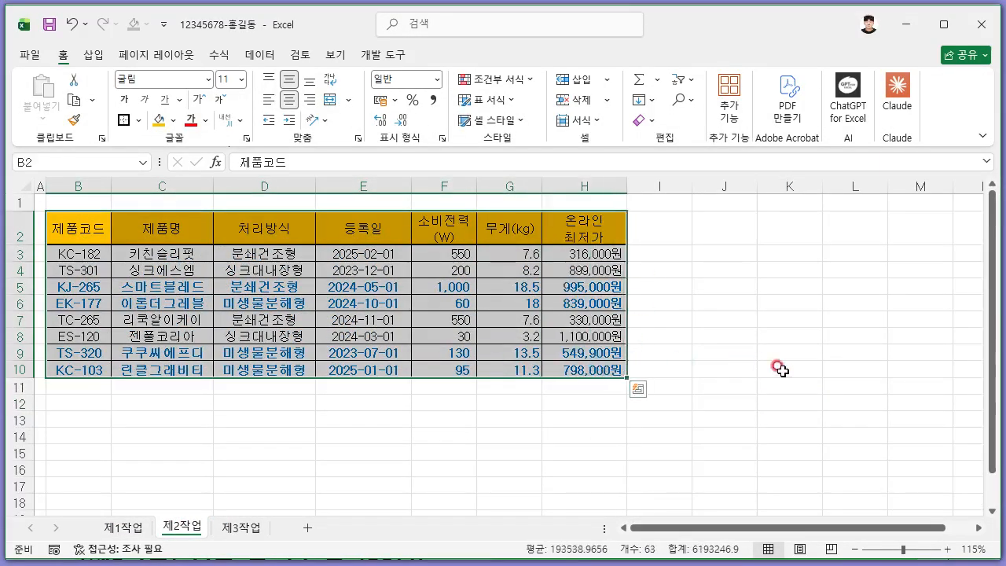
{"action": "left_click", "coordinate": [763, 366]}
{"action": "scroll", "coordinate": [649, 367], "scroll_direction": "down", "scroll_amount": 1}
{"action": "left_click", "coordinate": [388, 440]}
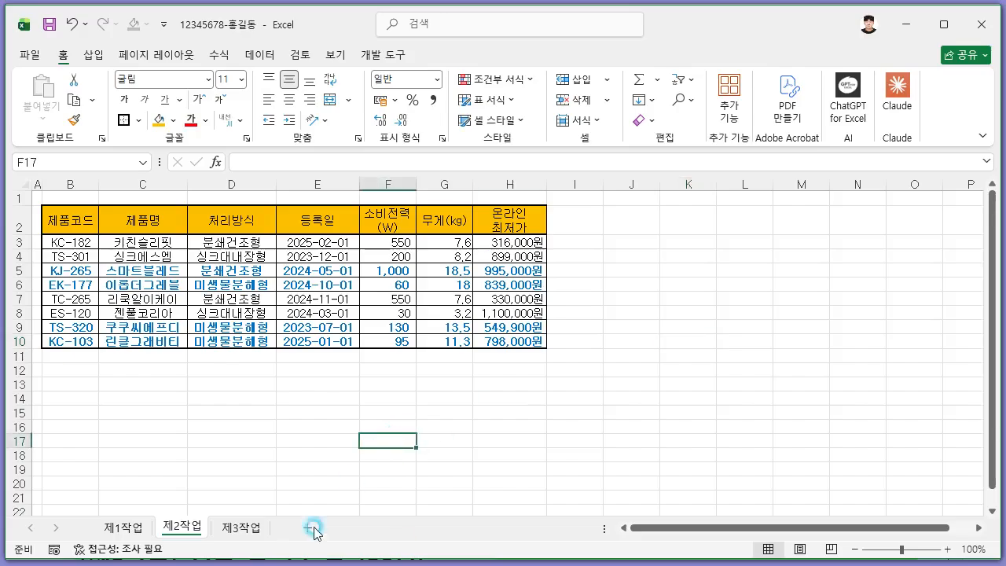
Check the cell range in the exam PDF, and merge and center B11:G11 on the 제2작업 sheet in Excel
{"action": "key", "text": "alt+Tab"}
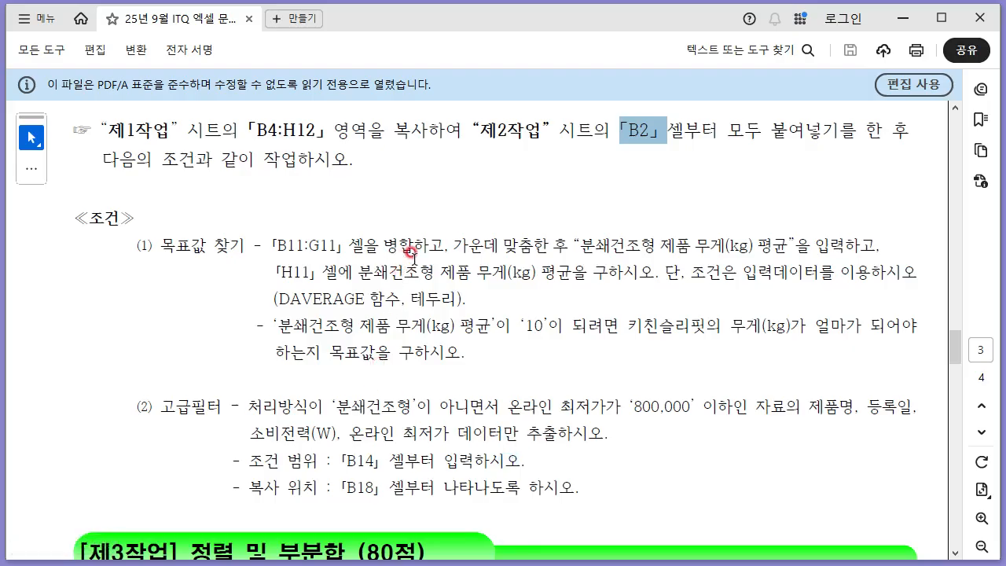
{"action": "left_click_drag", "start_coordinate": [271, 237], "coordinate": [331, 238]}
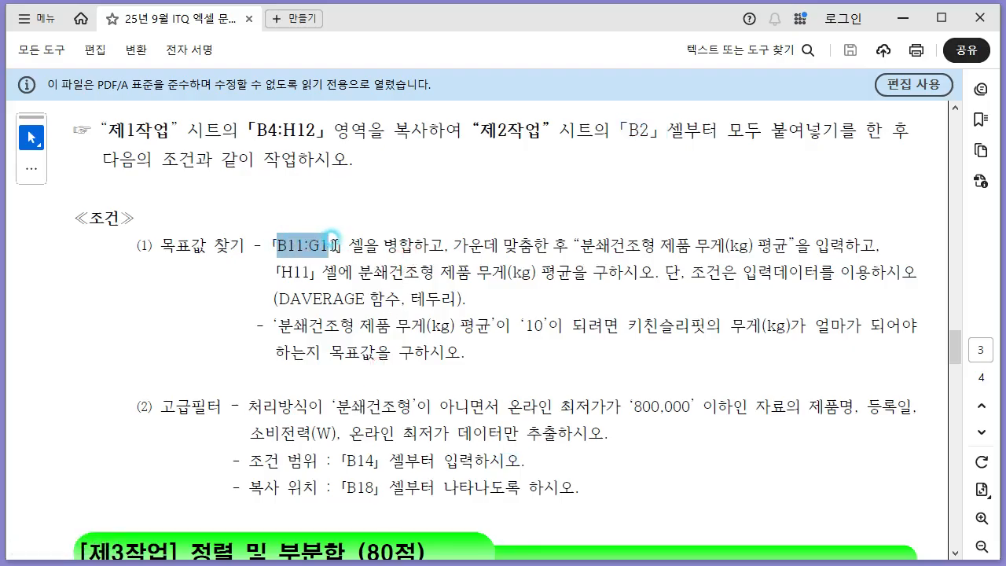
{"action": "key", "text": "alt+Tab"}
{"action": "left_click", "coordinate": [71, 369]}
{"action": "left_click_drag", "start_coordinate": [72, 356], "coordinate": [418, 351]}
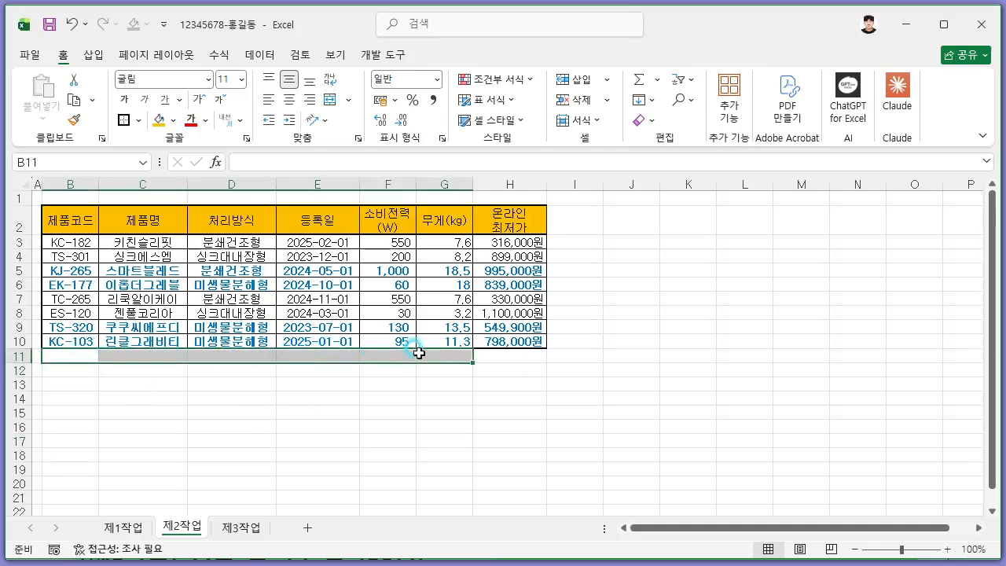
{"action": "left_click", "coordinate": [330, 100]}
Enter the label "분쇄건조형 제품 무게(kg) 평균" in merged cell B11 in Excel, following the wording in the exam PDF
{"action": "key", "text": "alt+Tab"}
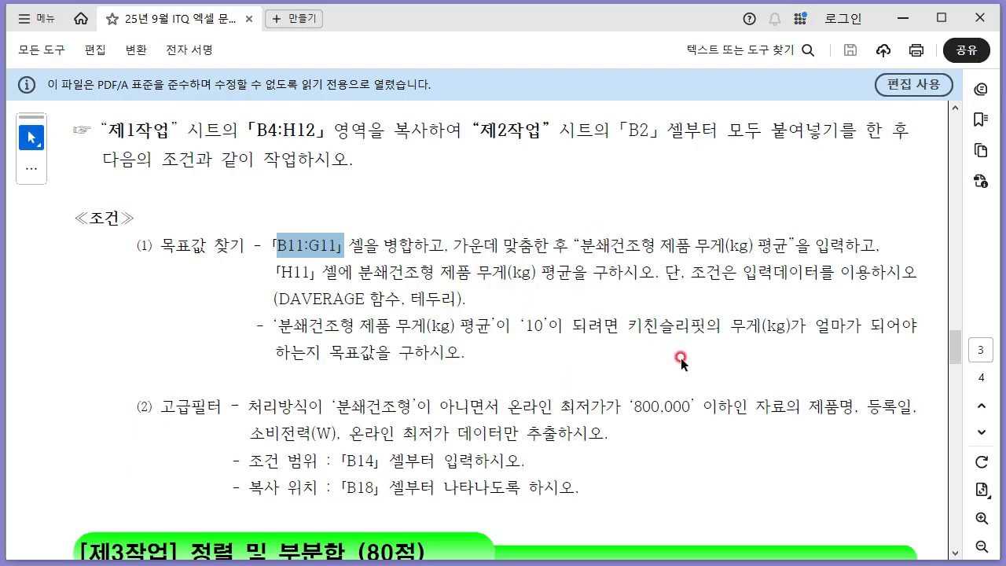
{"action": "key", "text": "alt+Tab"}
{"action": "type", "text": "Q"}
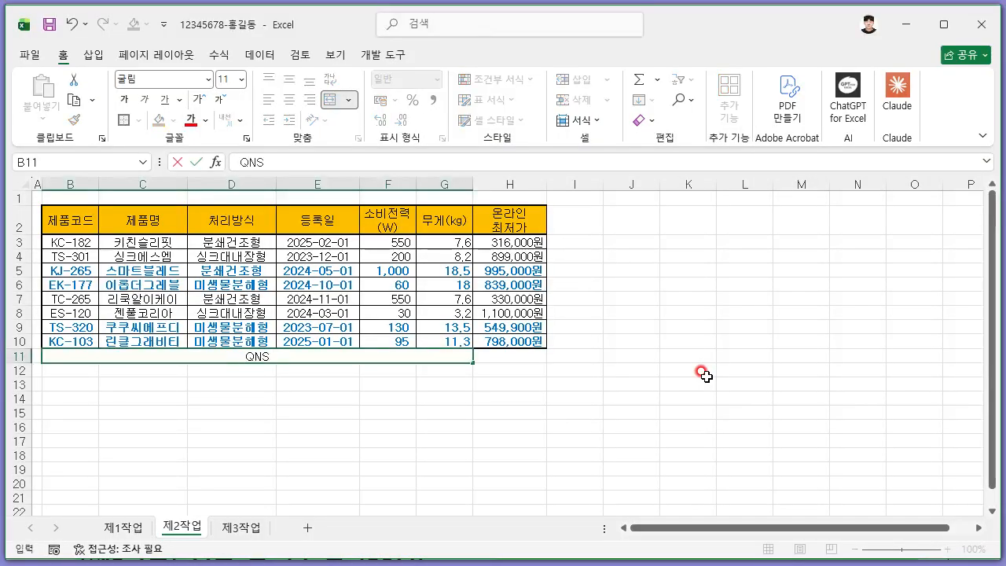
{"action": "type", "text": "분쇄건조형"}
{"action": "key", "text": "alt+Tab"}
{"action": "key", "text": "alt+Tab"}
{"action": "type", "text": "제품 ㅁ"}
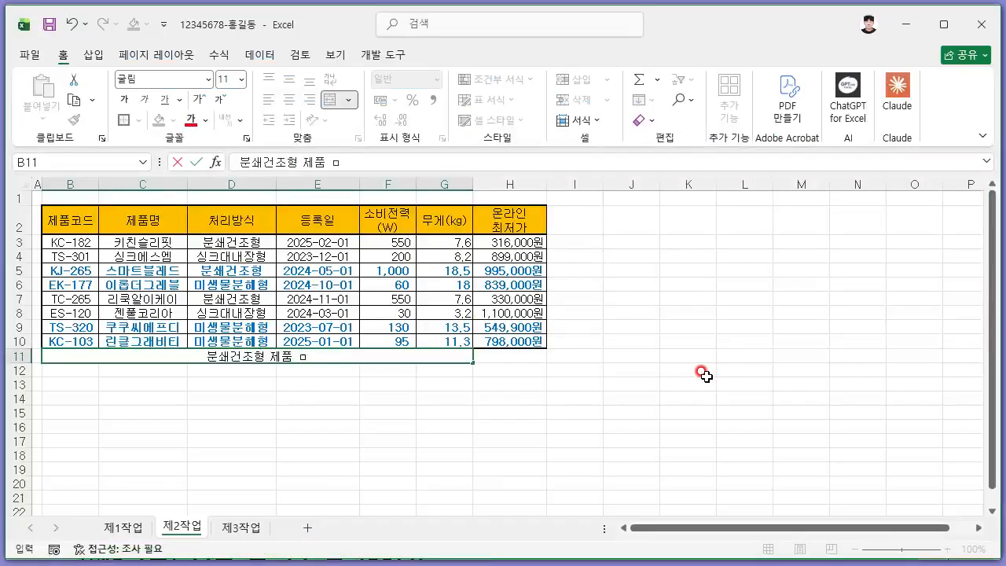
{"action": "type", "text": "무게"}
{"action": "key", "text": "alt+Tab"}
{"action": "key", "text": "alt+Tab"}
{"action": "type", "text": "("}
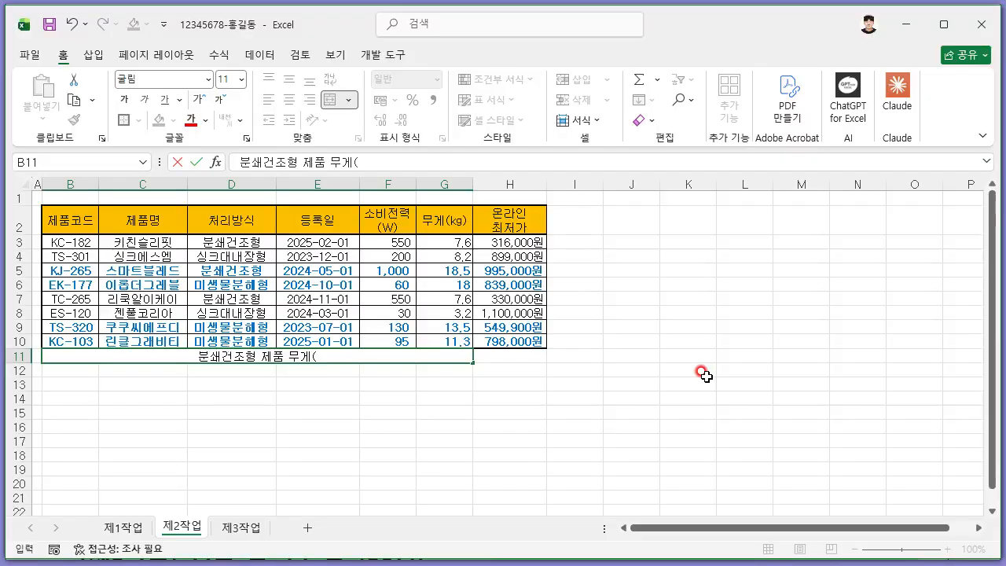
{"action": "type", "text": "Kg"}
{"action": "type", "text": "kg"}
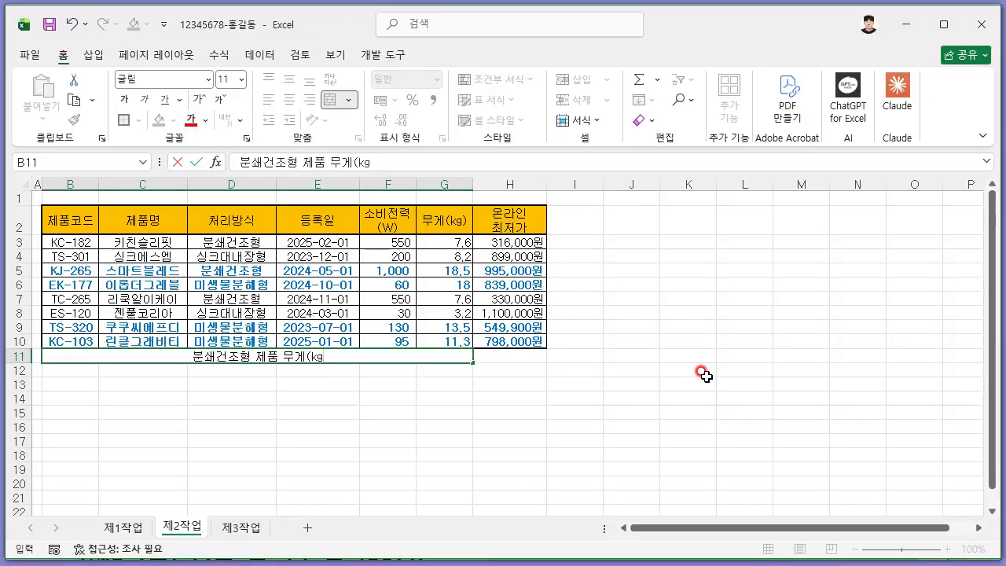
{"action": "key", "text": "BackSpace"}
{"action": "key", "text": "BackSpace"}
{"action": "type", "text": "GK"}
{"action": "key", "text": "BackSpace"}
{"action": "key", "text": "BackSpace"}
{"action": "type", "text": "Kg"}
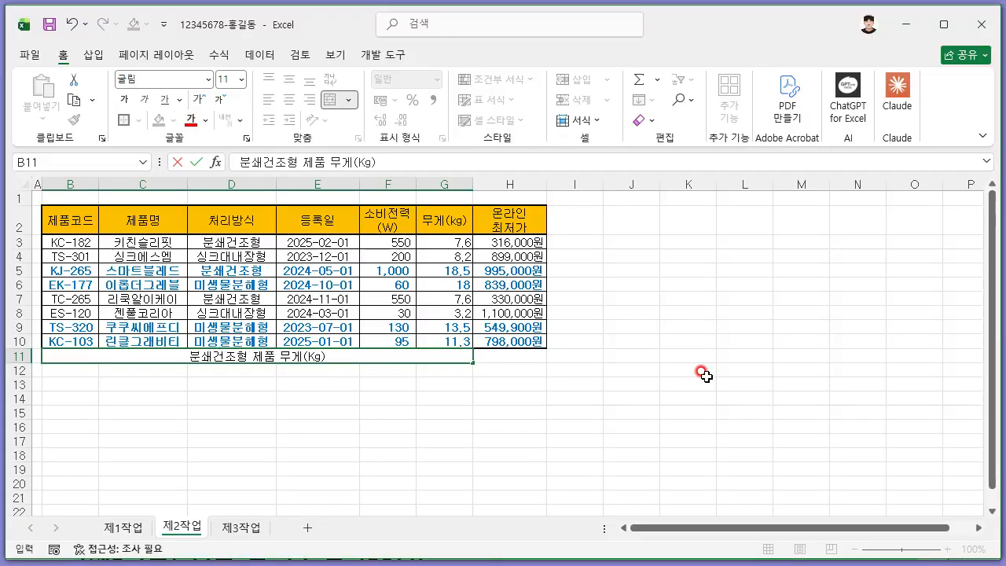
{"action": "key", "text": "alt+Tab"}
{"action": "key", "text": "alt+Tab"}
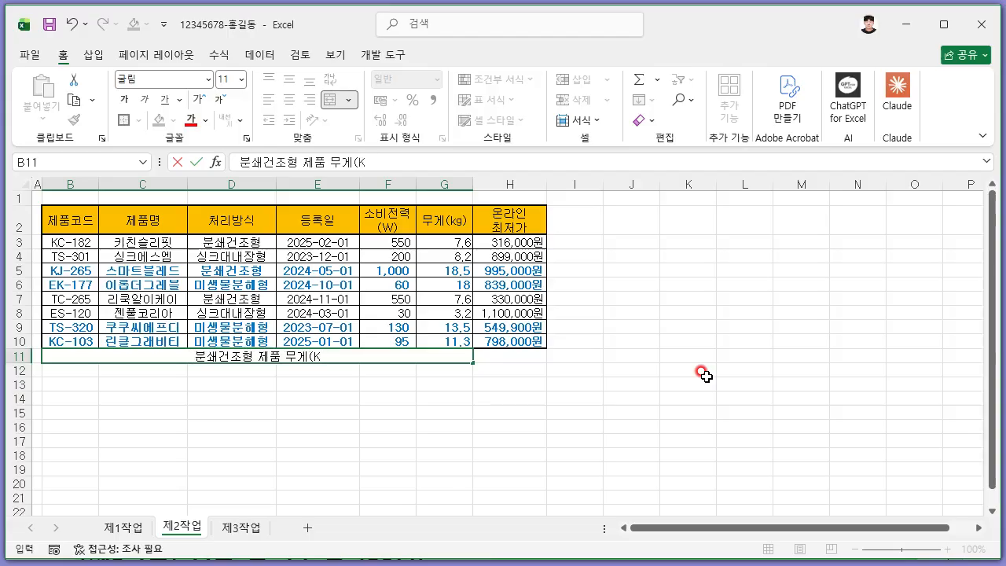
{"action": "type", "text": "g) 평균"}
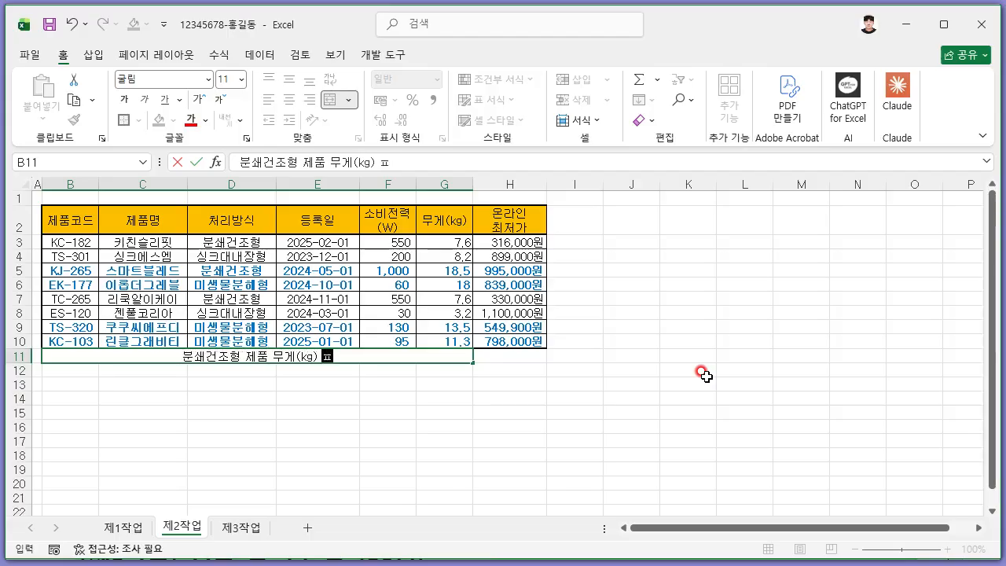
{"action": "key", "text": "Return"}
{"action": "key", "text": "Up"}
{"action": "key", "text": "Right"}
{"action": "key", "text": "alt+Tab"}
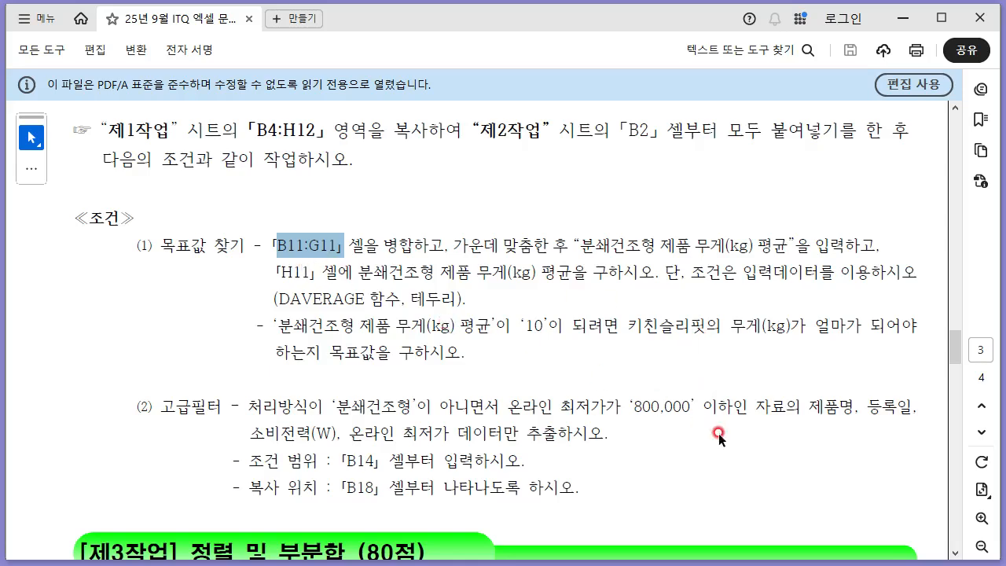
{"action": "key", "text": "alt+Tab"}
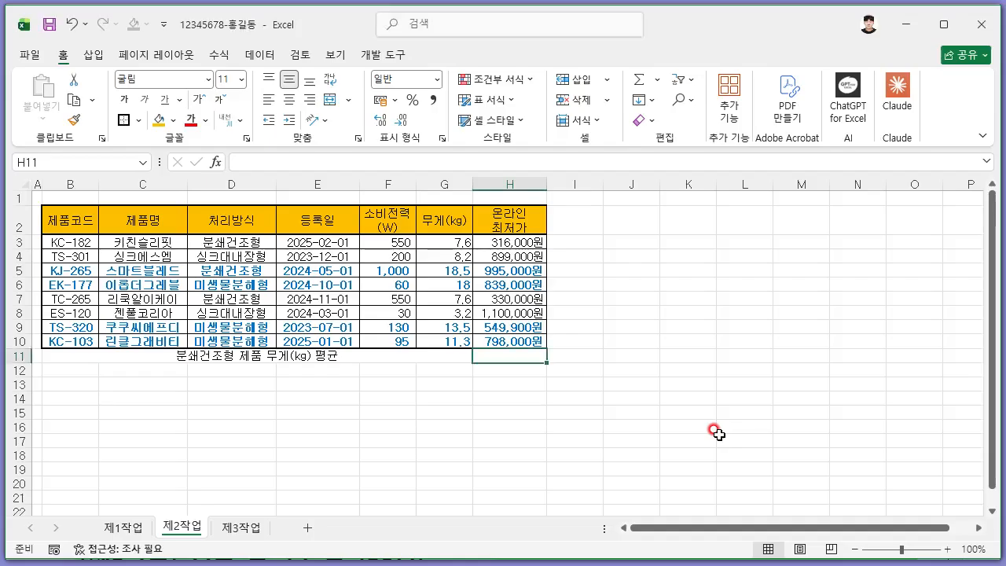
{"action": "type", "text": "=aver"}
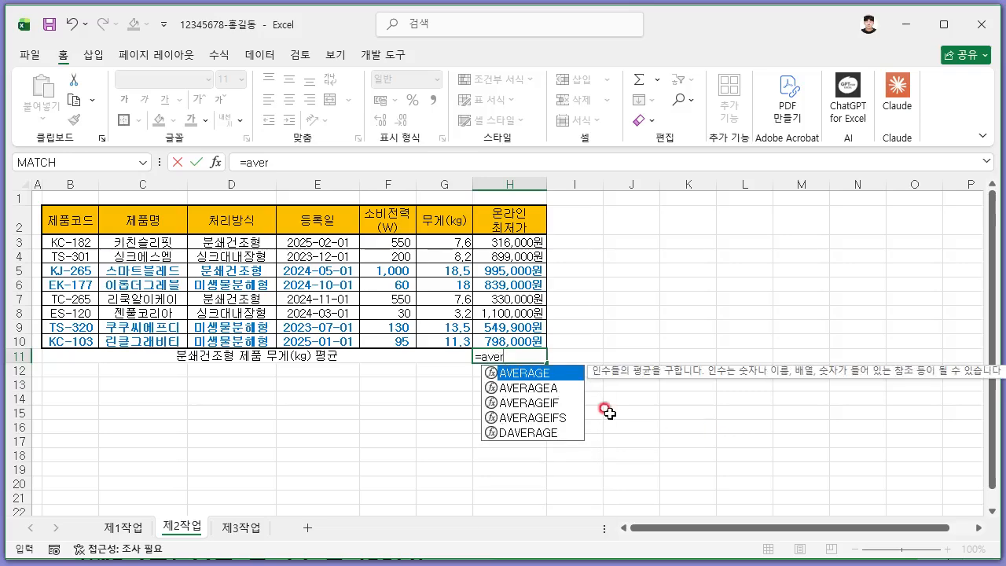
{"action": "key", "text": "Tab"}
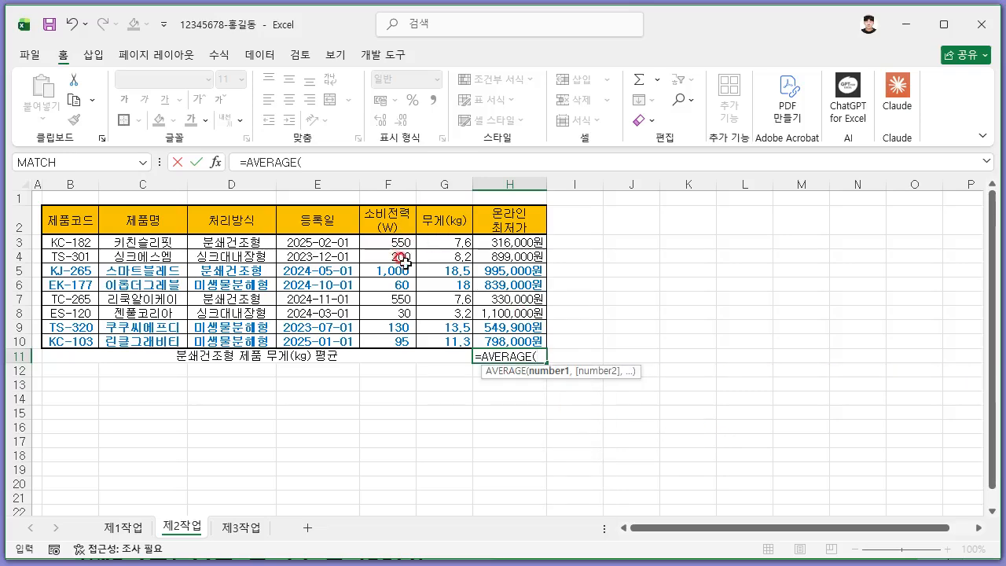
{"action": "key", "text": "alt+Tab"}
{"action": "key", "text": "alt+Tab"}
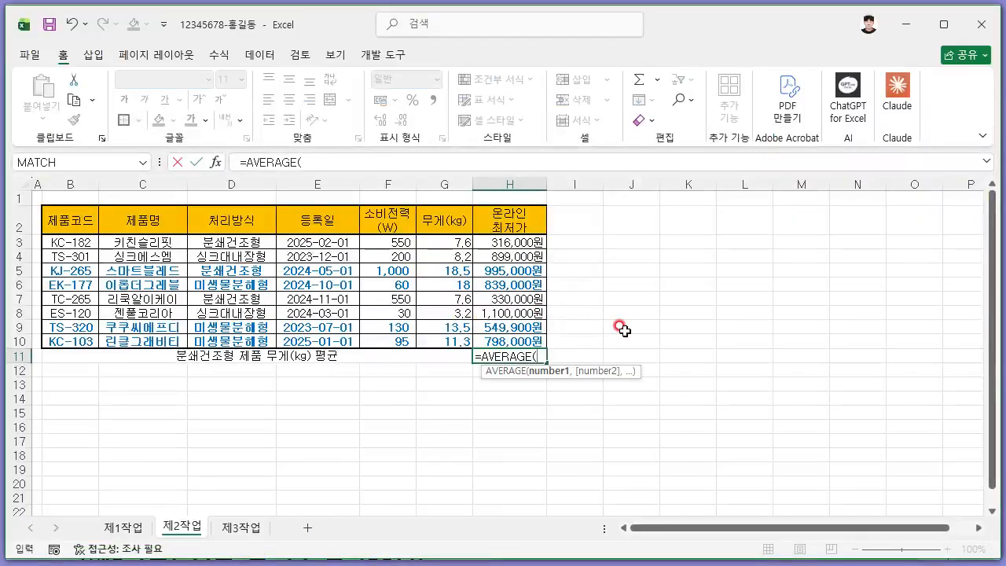
{"action": "key", "text": "BackSpace"}
{"action": "key", "text": "BackSpace"}
{"action": "key", "text": "BackSpace"}
{"action": "key", "text": "BackSpace"}
{"action": "key", "text": "BackSpace"}
{"action": "key", "text": "BackSpace"}
{"action": "key", "text": "BackSpace"}
Calculate the average weight in H11 with DAVERAGE, using database B2:H10, field G2 and criteria D2:D3
{"action": "type", "text": "DAV"}
{"action": "key", "text": "Tab"}
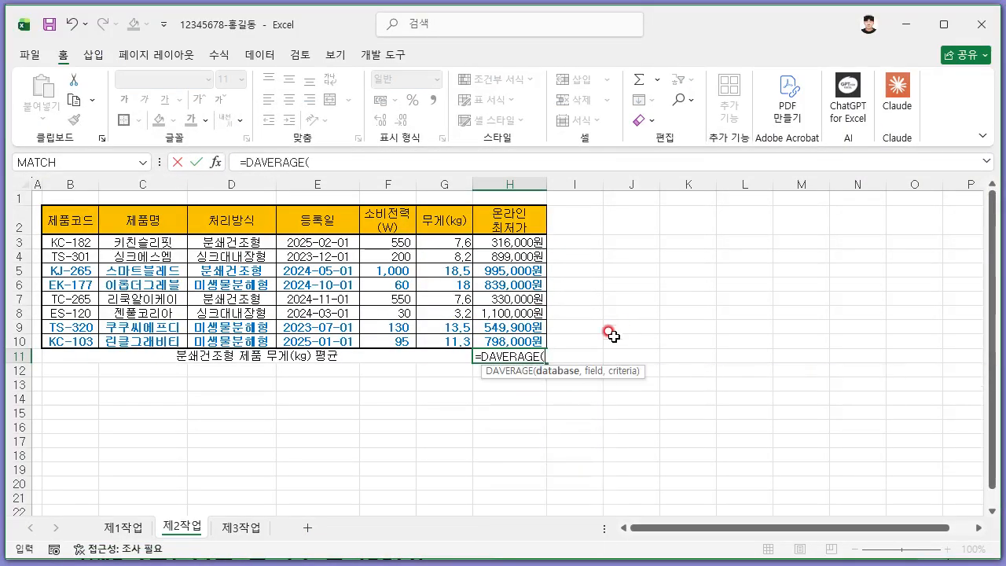
{"action": "left_click_drag", "start_coordinate": [54, 220], "coordinate": [511, 341]}
{"action": "type", "text": ","}
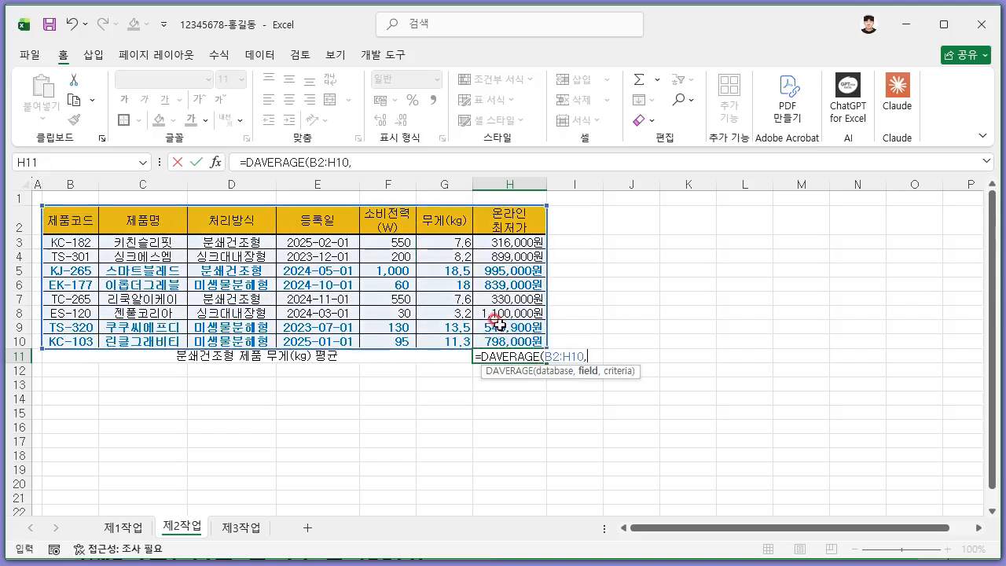
{"action": "left_click", "coordinate": [444, 221]}
{"action": "type", "text": ","}
{"action": "left_click_drag", "start_coordinate": [231, 221], "coordinate": [231, 244]}
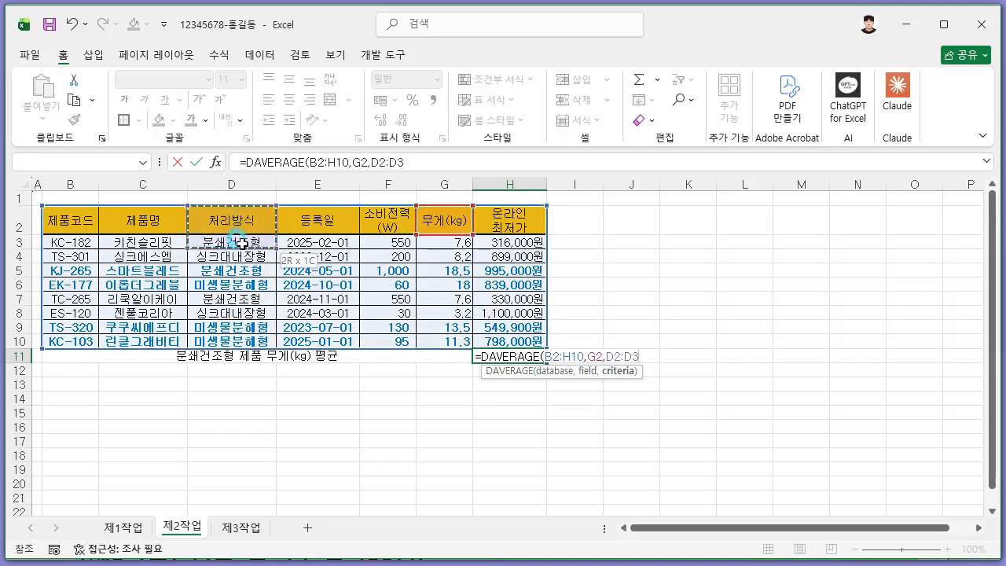
{"action": "key", "text": "Return"}
{"action": "left_click", "coordinate": [512, 355]}
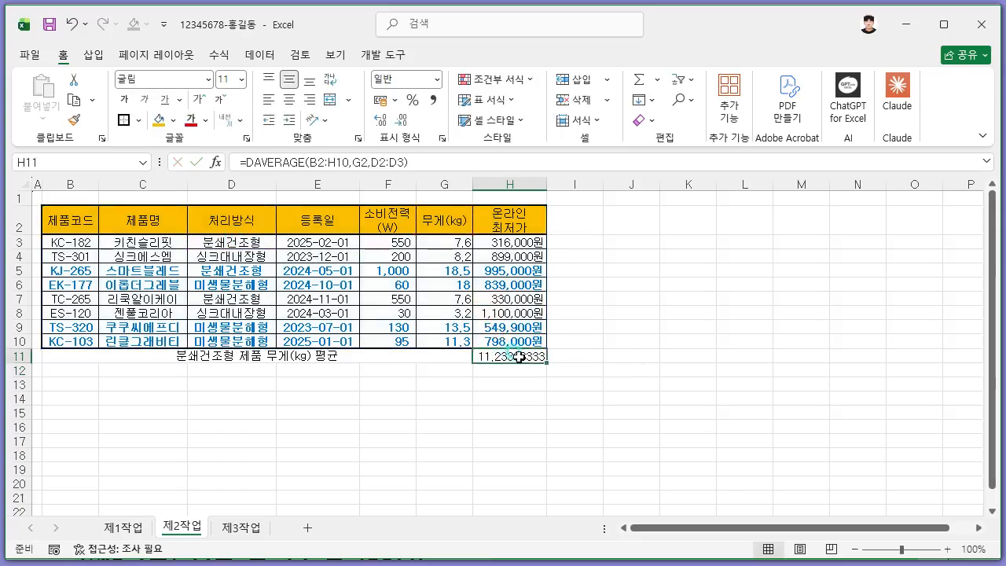
Read the goal seek condition in the exam PDF and locate its matching cells H11 and G3 on the 제2작업 sheet in Excel
{"action": "key", "text": "alt+Tab"}
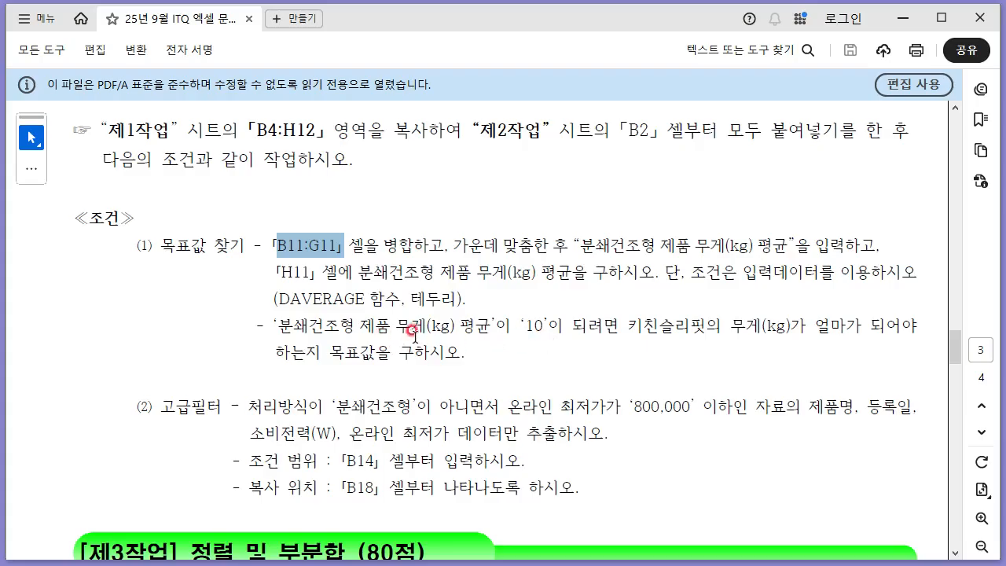
{"action": "left_click_drag", "start_coordinate": [283, 326], "coordinate": [454, 329]}
{"action": "left_click", "coordinate": [493, 326]}
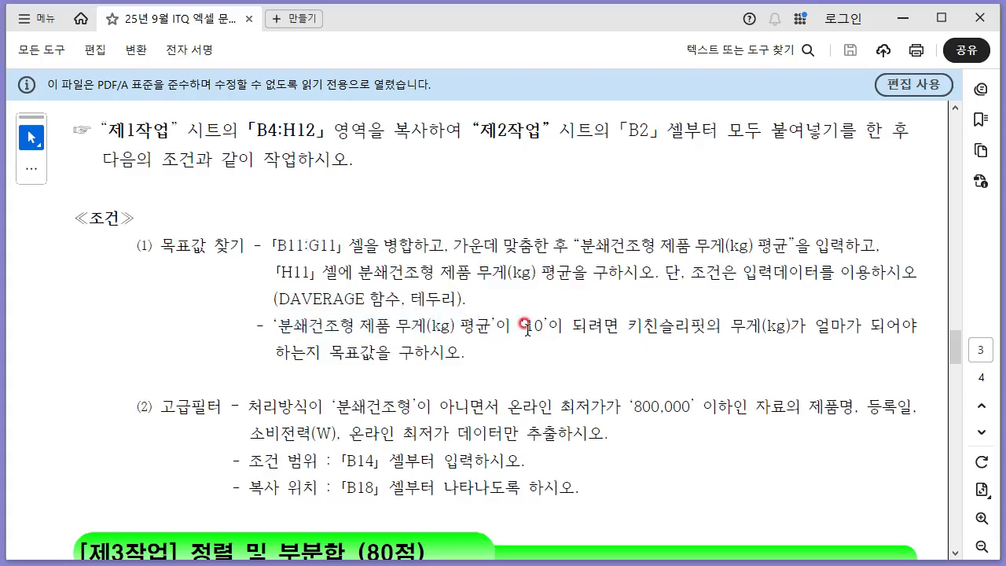
{"action": "left_click_drag", "start_coordinate": [526, 327], "coordinate": [570, 327]}
{"action": "left_click", "coordinate": [572, 328]}
{"action": "key", "text": "alt+Tab"}
{"action": "left_click", "coordinate": [515, 355]}
{"action": "key", "text": "alt+Tab"}
{"action": "key", "text": "alt+Tab"}
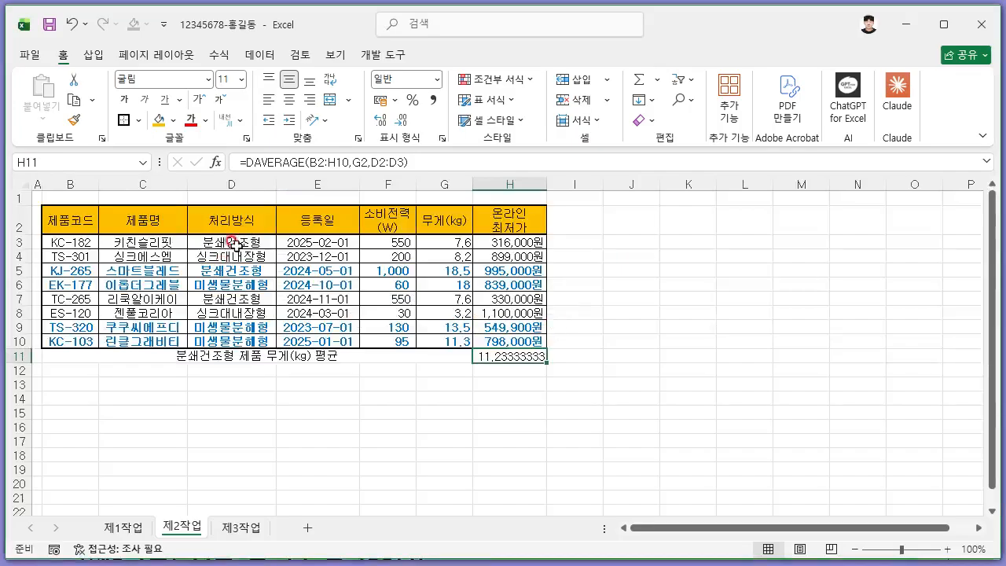
{"action": "left_click", "coordinate": [445, 243]}
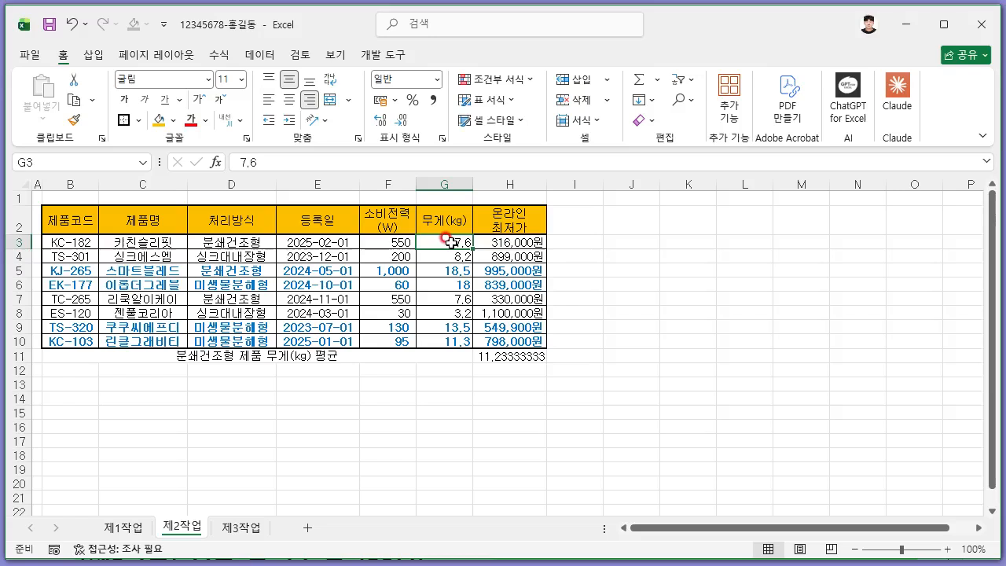
{"action": "left_click", "coordinate": [513, 358]}
{"action": "left_click", "coordinate": [615, 354]}
{"action": "left_click", "coordinate": [582, 295]}
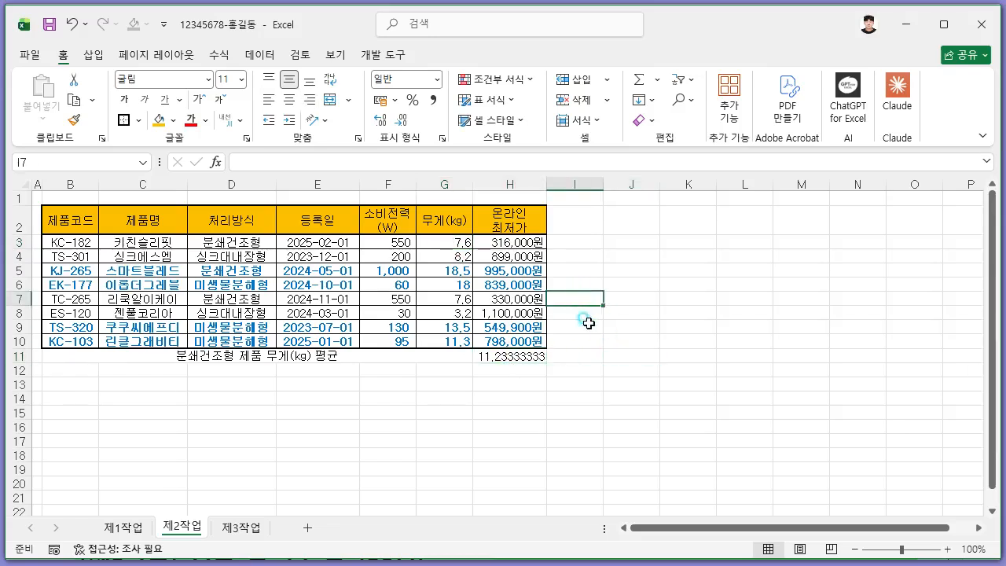
{"action": "left_click", "coordinate": [612, 285]}
Set up Goal Seek with formula cell H11, target value 10 and changing cell G3
{"action": "left_click", "coordinate": [262, 55]}
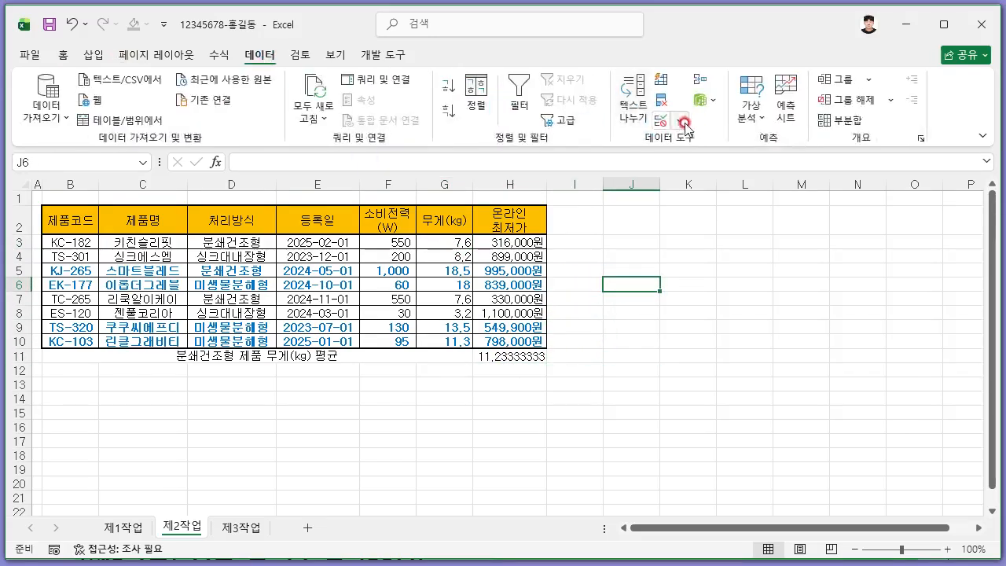
{"action": "left_click", "coordinate": [749, 124]}
{"action": "left_click", "coordinate": [782, 163]}
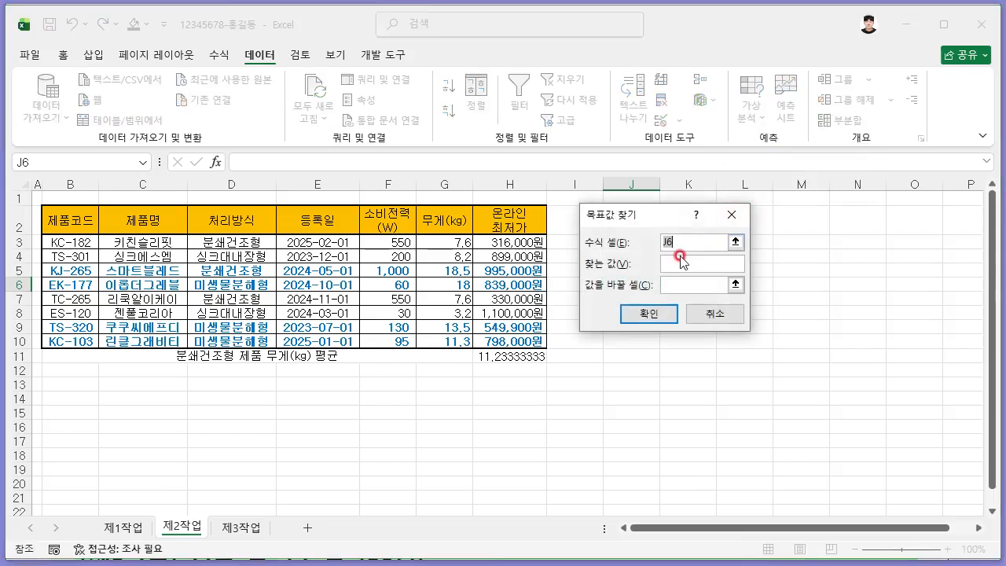
{"action": "left_click", "coordinate": [519, 355]}
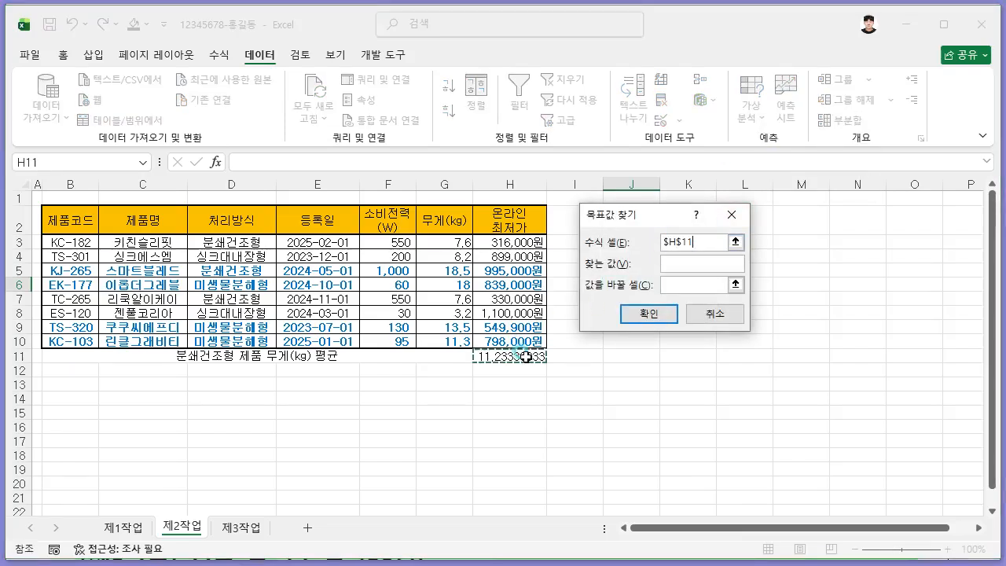
{"action": "left_click", "coordinate": [681, 263]}
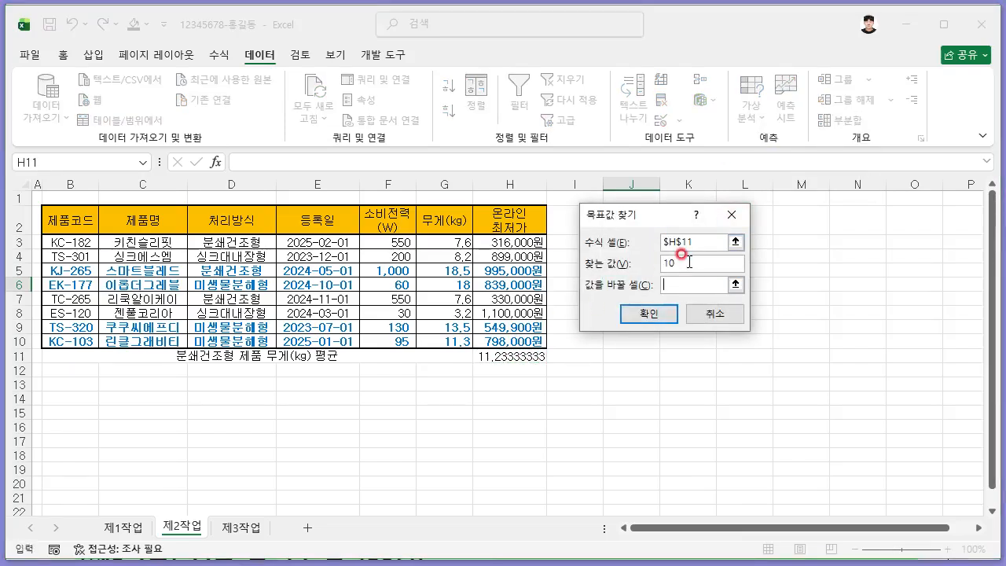
{"action": "key", "text": "Tab"}
{"action": "left_click", "coordinate": [465, 243]}
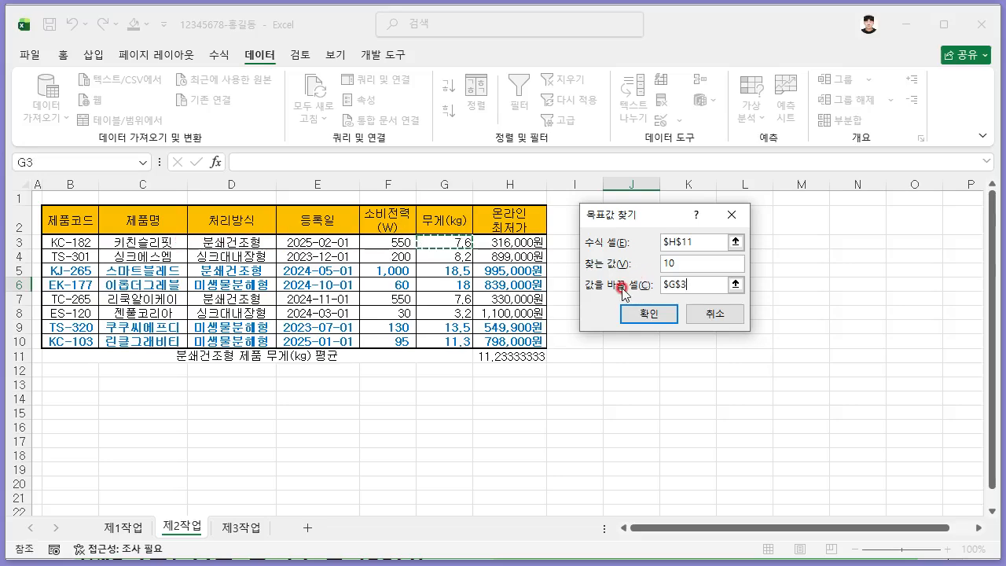
{"action": "left_click", "coordinate": [578, 332]}
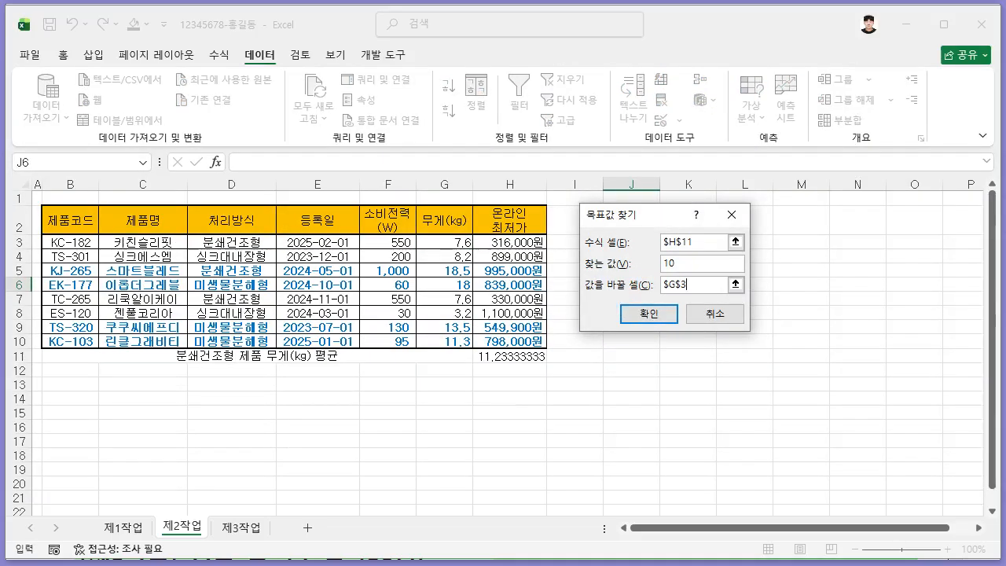
Recheck the goal seek condition in the exam PDF, and run the goal seek in Excel, keeping its solution
{"action": "key", "text": "alt+Tab"}
{"action": "left_click_drag", "start_coordinate": [280, 323], "coordinate": [873, 331]}
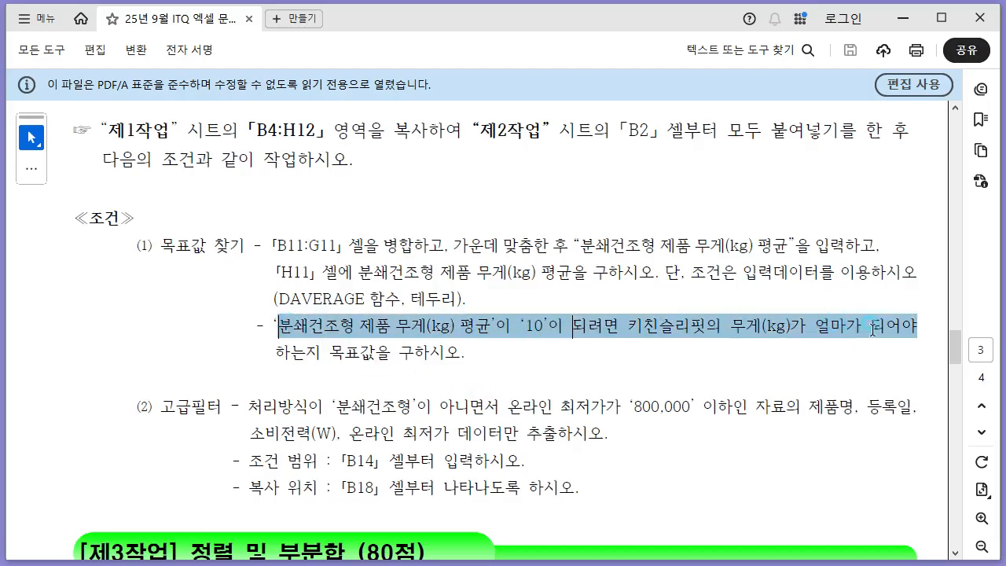
{"action": "left_click", "coordinate": [467, 337]}
{"action": "key", "text": "alt+Tab"}
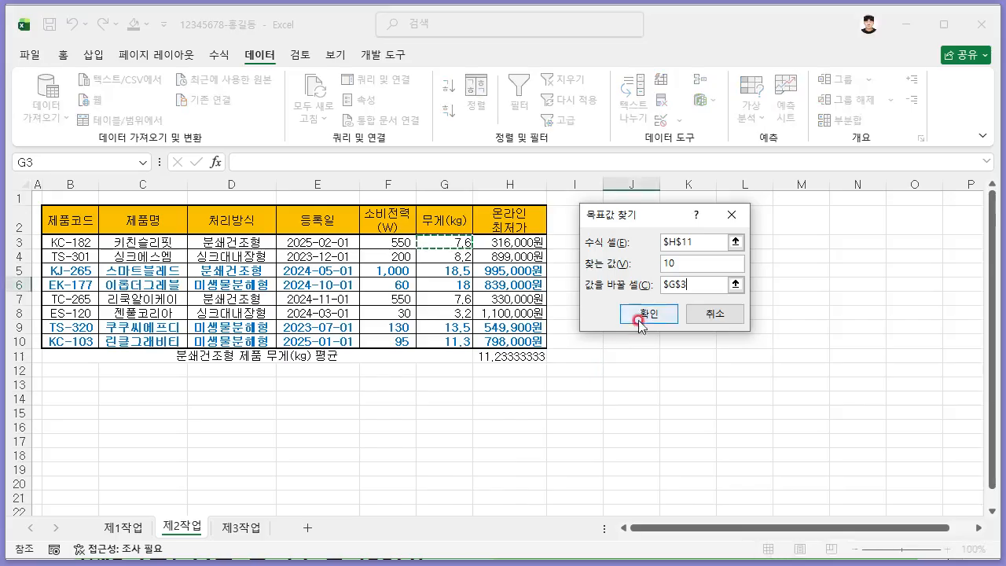
{"action": "left_click", "coordinate": [650, 312]}
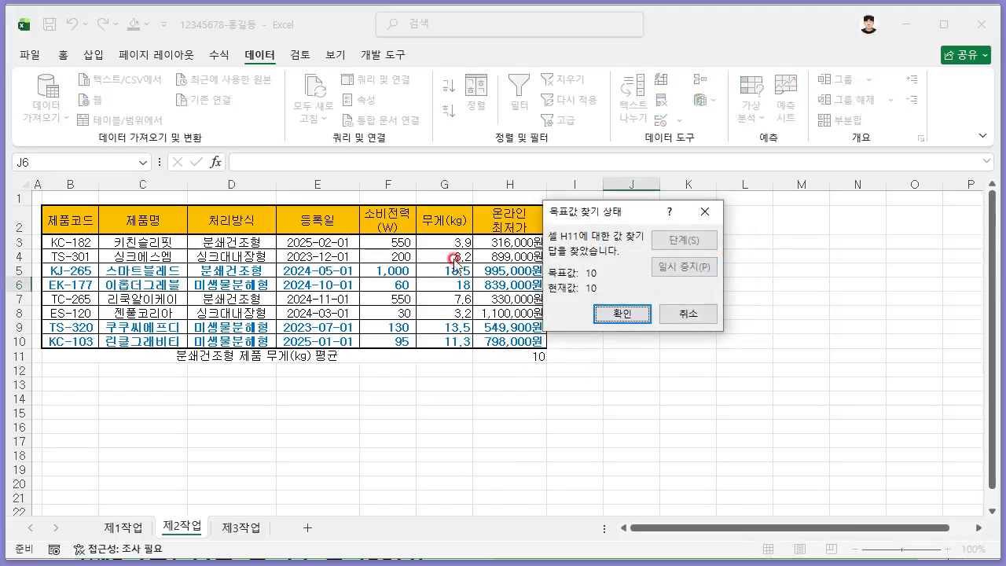
{"action": "left_click", "coordinate": [621, 313]}
{"action": "left_click", "coordinate": [638, 374]}
Read the advanced filter conditions in the exam PDF, and locate the criteria start cell B14 on the 제2작업 sheet in Excel
{"action": "key", "text": "alt+Tab"}
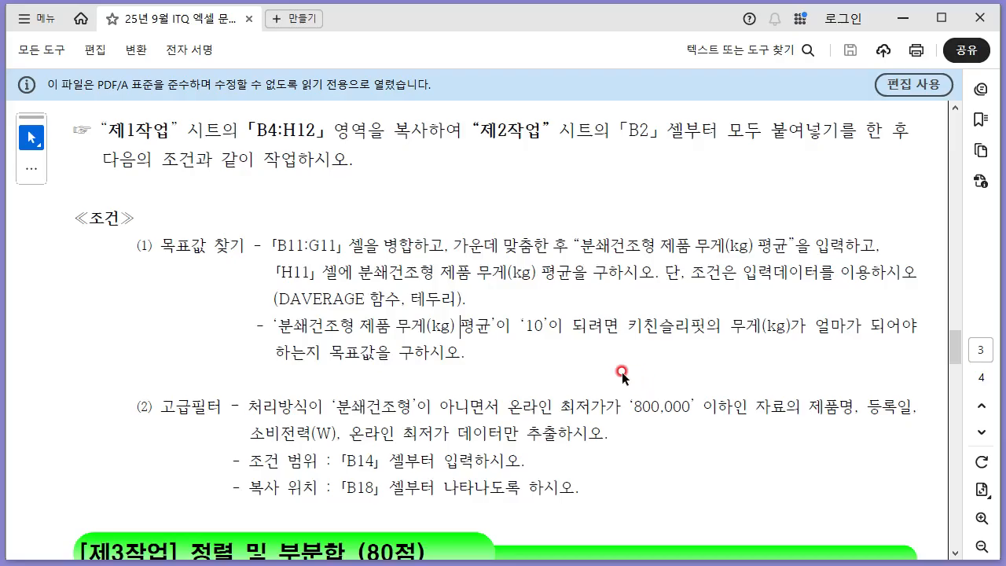
{"action": "scroll", "coordinate": [504, 367], "scroll_direction": "down", "scroll_amount": 1}
{"action": "right_click", "coordinate": [471, 368]}
{"action": "left_click", "coordinate": [322, 383]}
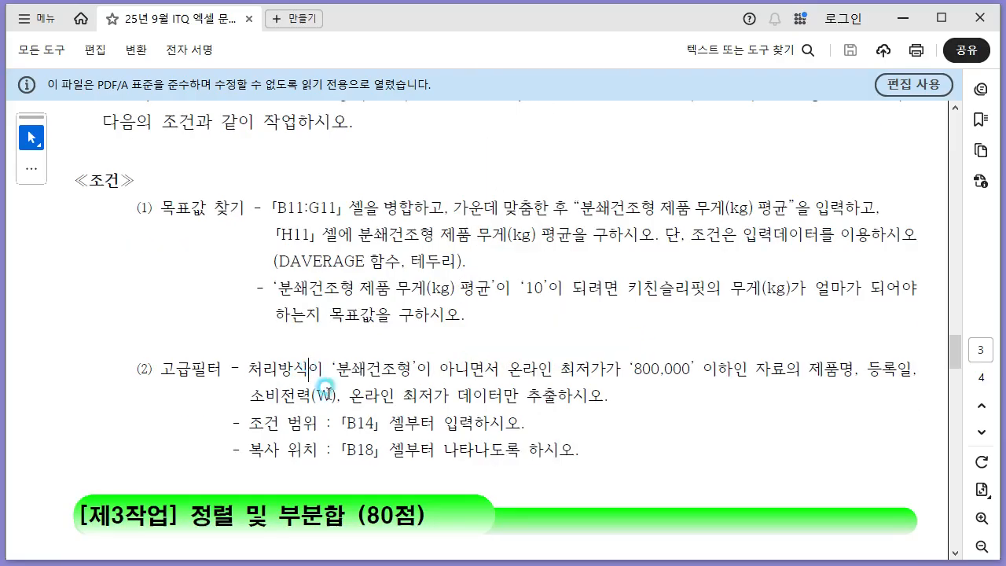
{"action": "key", "text": "alt+Tab"}
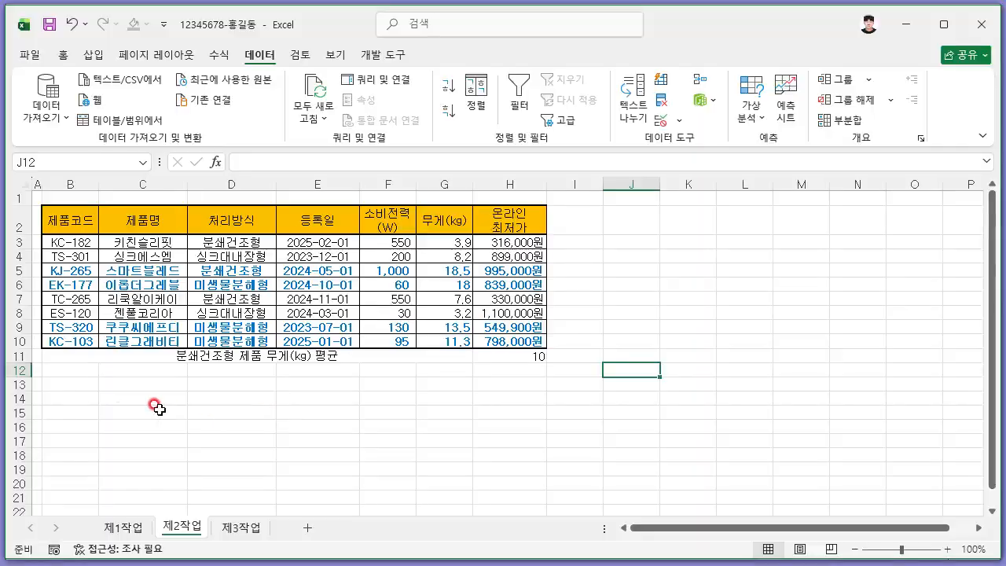
{"action": "left_click", "coordinate": [79, 395]}
{"action": "key", "text": "alt+Tab"}
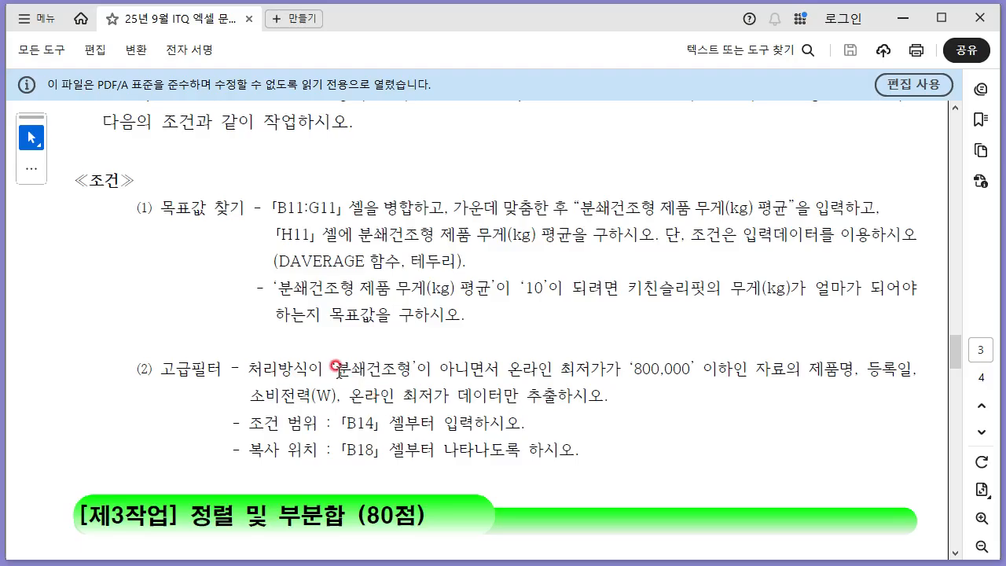
{"action": "left_click_drag", "start_coordinate": [253, 360], "coordinate": [748, 367]}
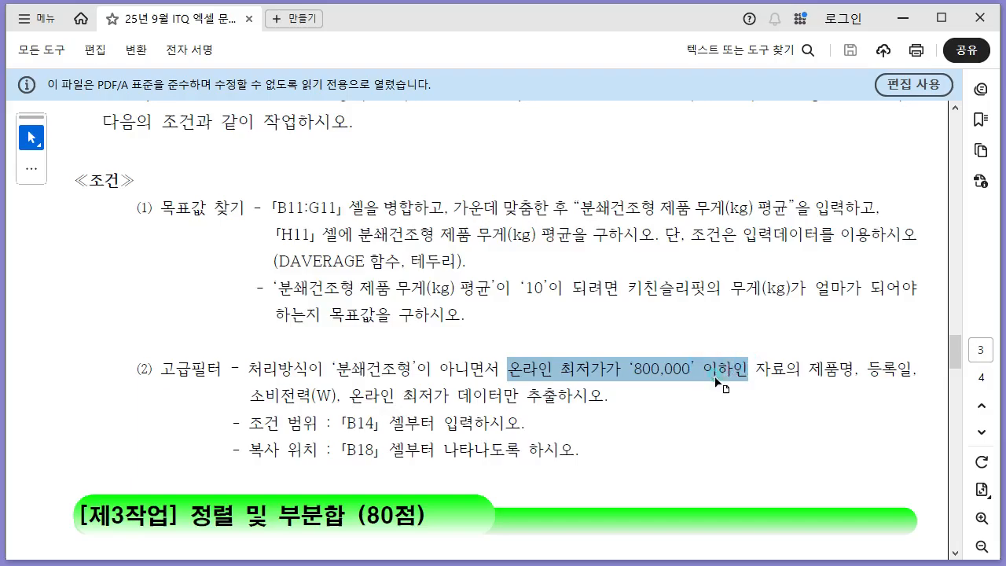
In Excel, copy the 처리방식 and 온라인 최저가 headers from D2 and H2 to the criteria area starting at B14
{"action": "key", "text": "alt+Tab"}
{"action": "left_click", "coordinate": [231, 221]}
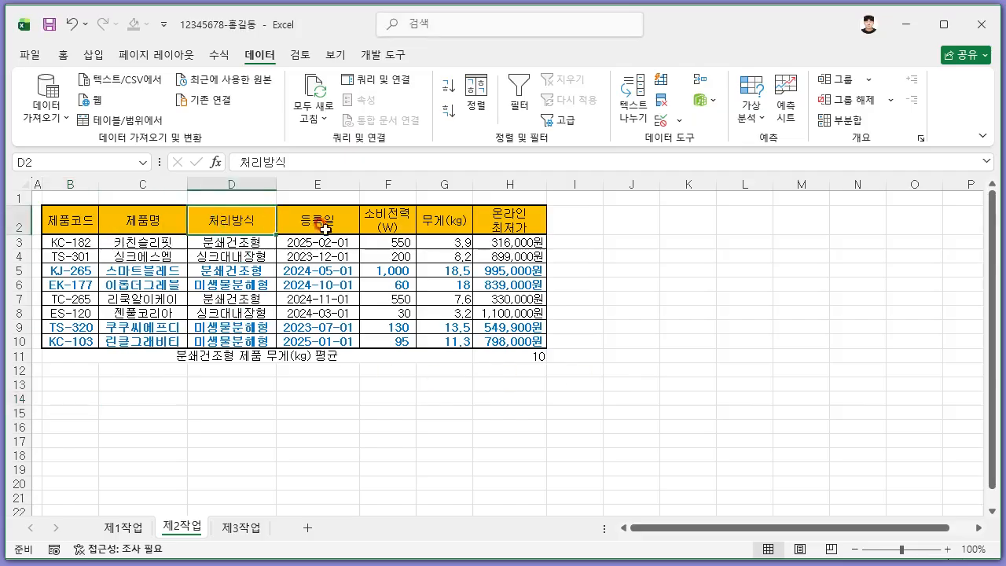
{"action": "left_click", "coordinate": [515, 211], "text": "ctrl"}
{"action": "key", "text": "ctrl+c"}
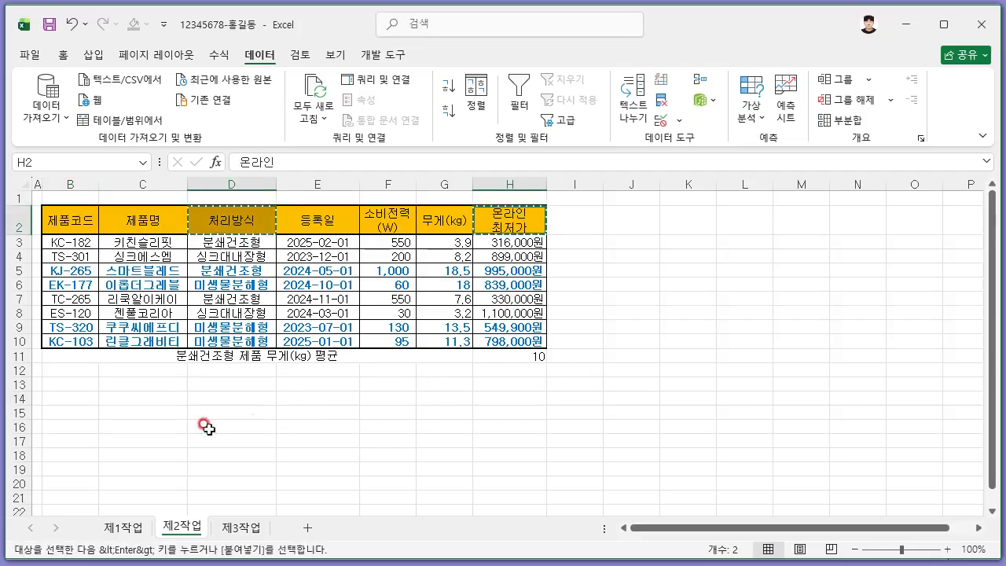
{"action": "left_click", "coordinate": [58, 397]}
{"action": "key", "text": "ctrl+v"}
{"action": "key", "text": "Escape"}
{"action": "left_click", "coordinate": [299, 427]}
Check the 처리방식 condition in the exam PDF, and enter the criterion <>분쇄건조형 in cell B15 in Excel
{"action": "left_click", "coordinate": [78, 428]}
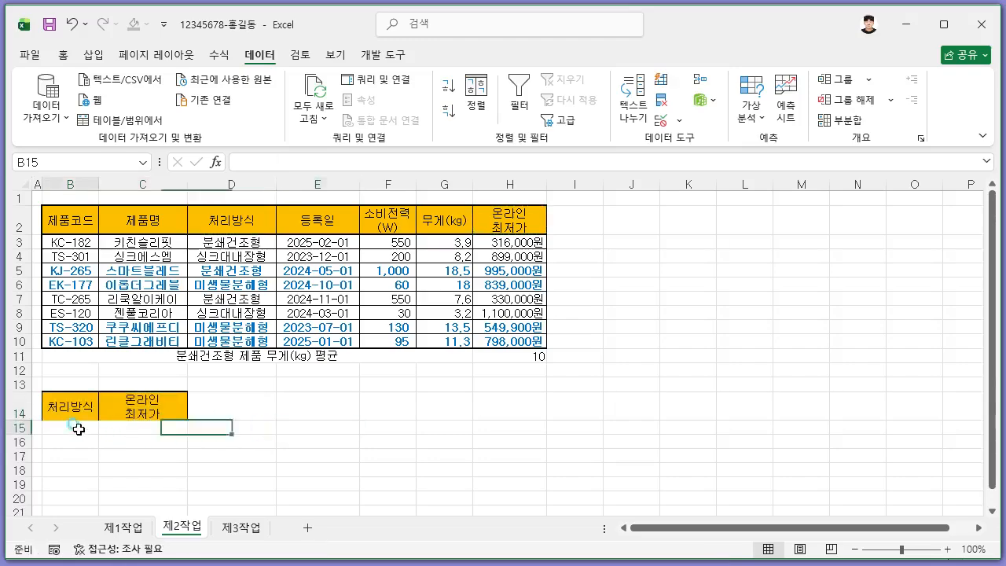
{"action": "key", "text": "alt+Tab"}
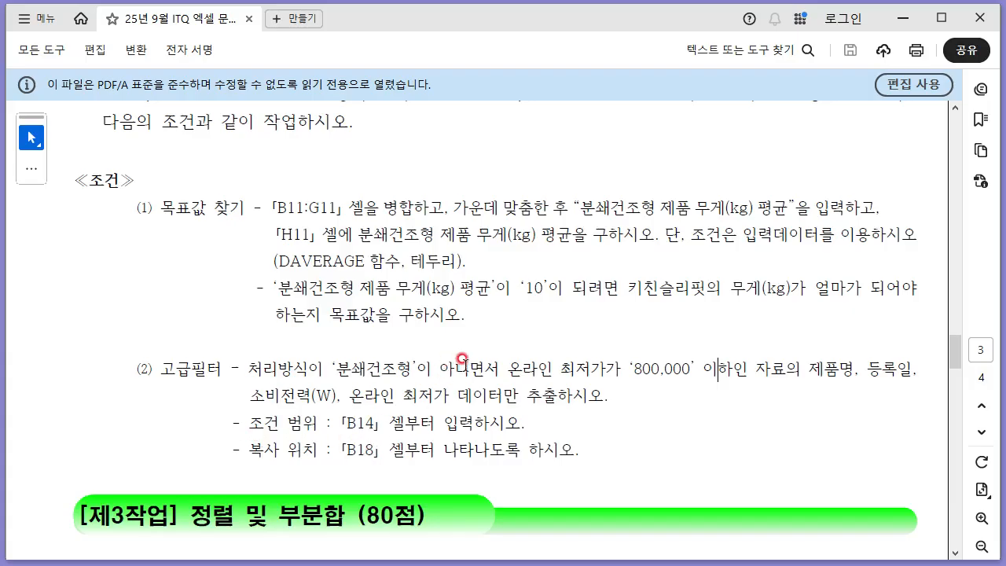
{"action": "key", "text": "alt+Tab"}
{"action": "type", "text": "<>"}
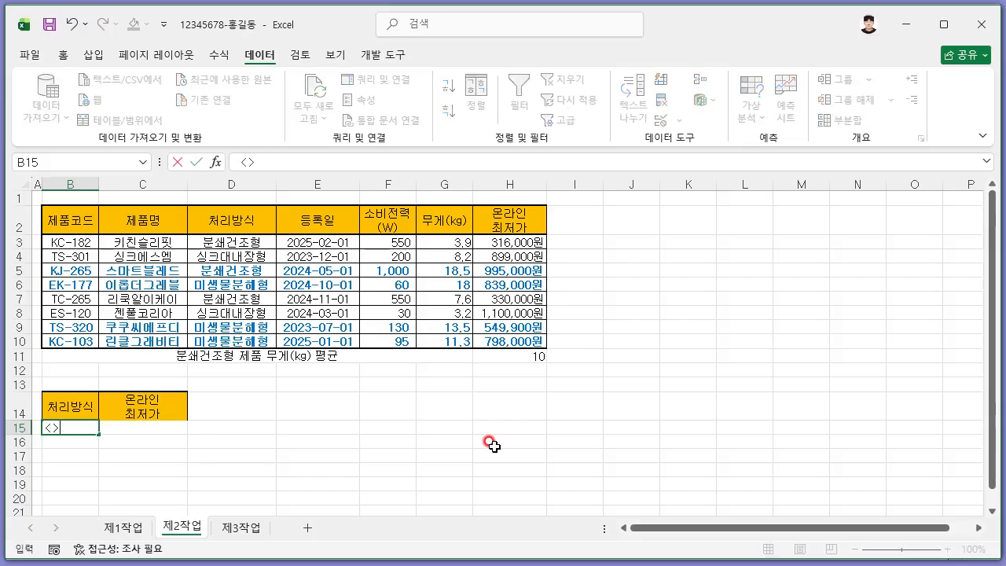
{"action": "type", "text": "ㅂㅠㅜ쇄건조형"}
{"action": "key", "text": "Return"}
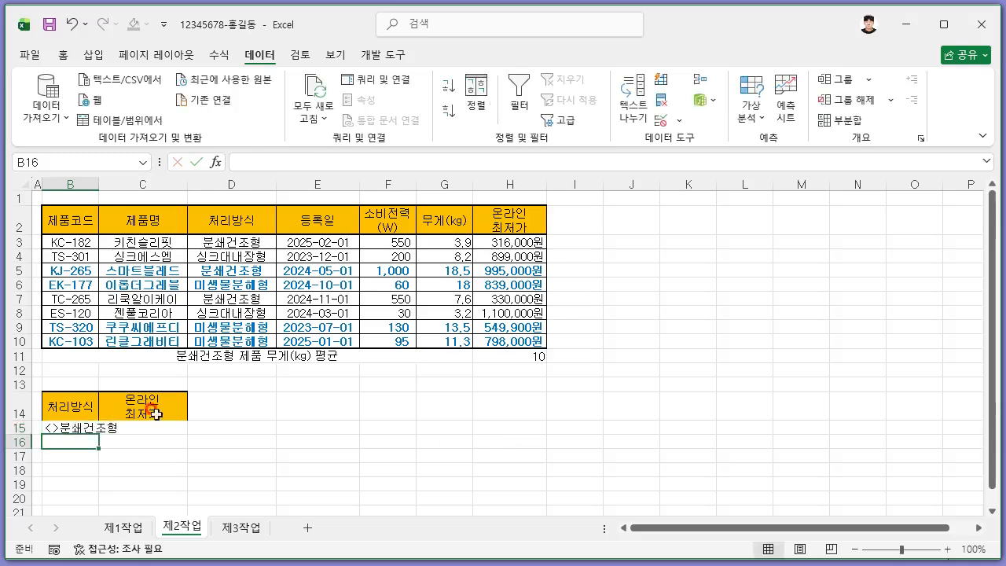
Check the 온라인 최저가 condition in the exam PDF, and enter the criterion <=800000 in cell C15 in Excel
{"action": "left_click", "coordinate": [186, 427]}
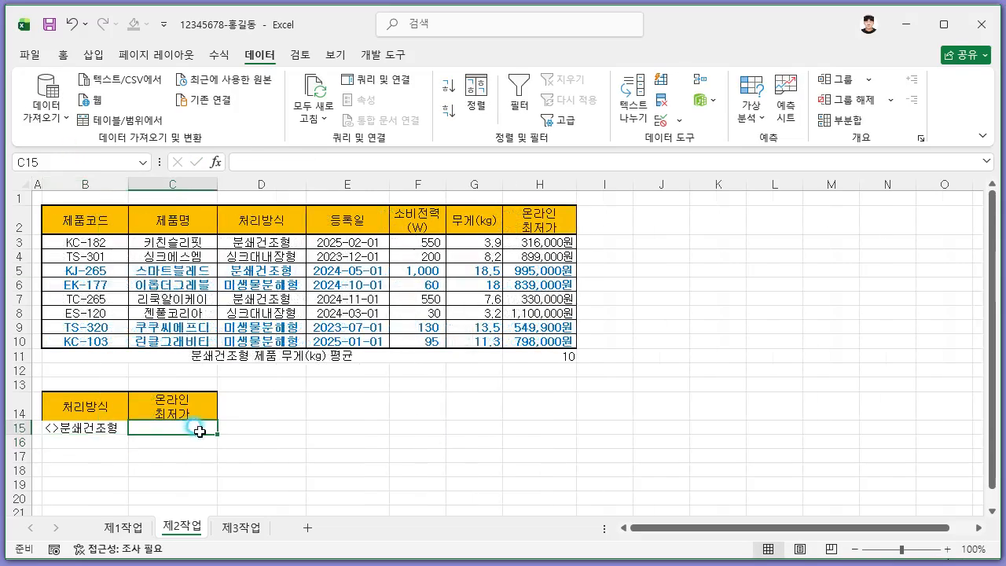
{"action": "key", "text": "alt+Tab"}
{"action": "key", "text": "alt+Tab"}
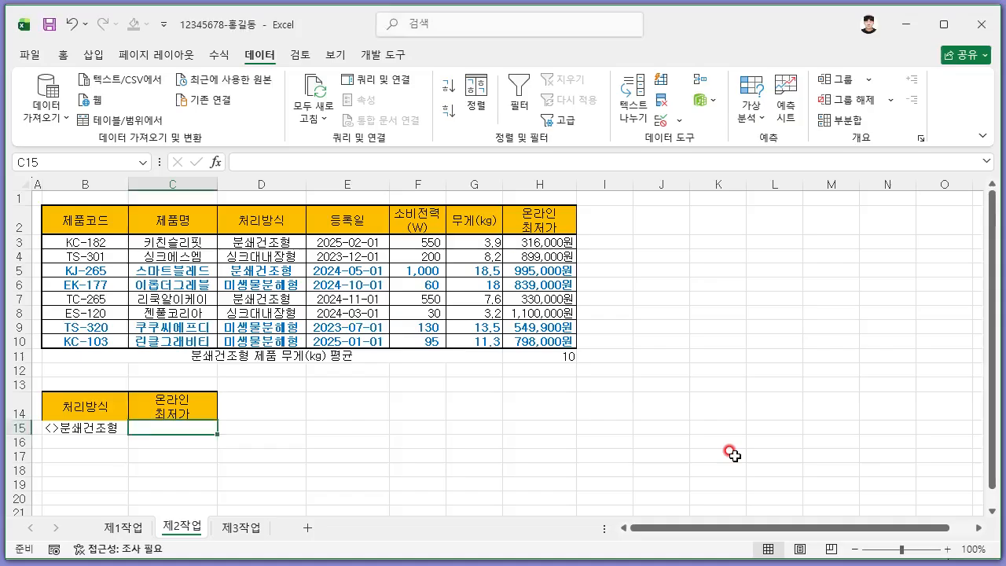
{"action": "type", "text": "<=800000"}
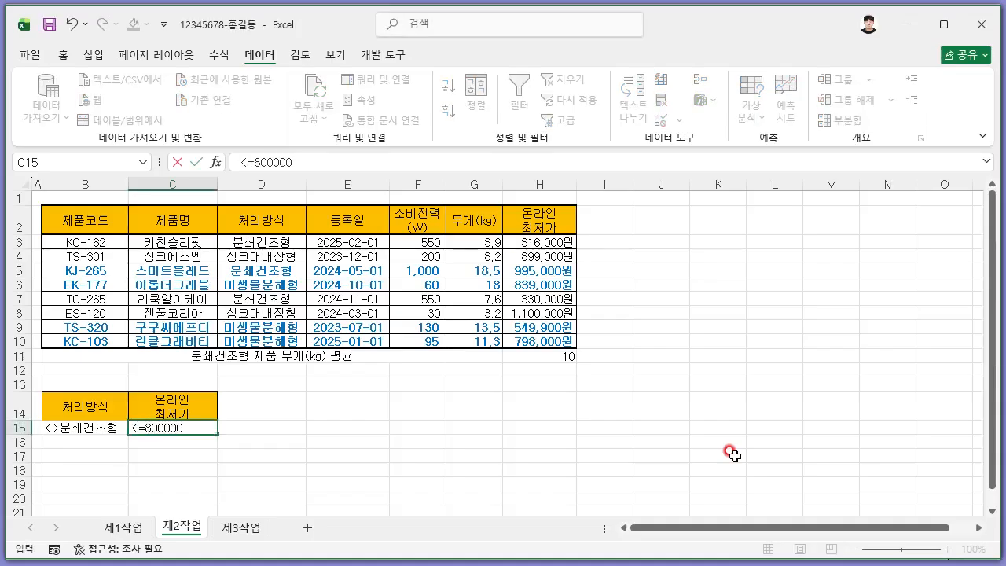
{"action": "key", "text": "ctrl+Return"}
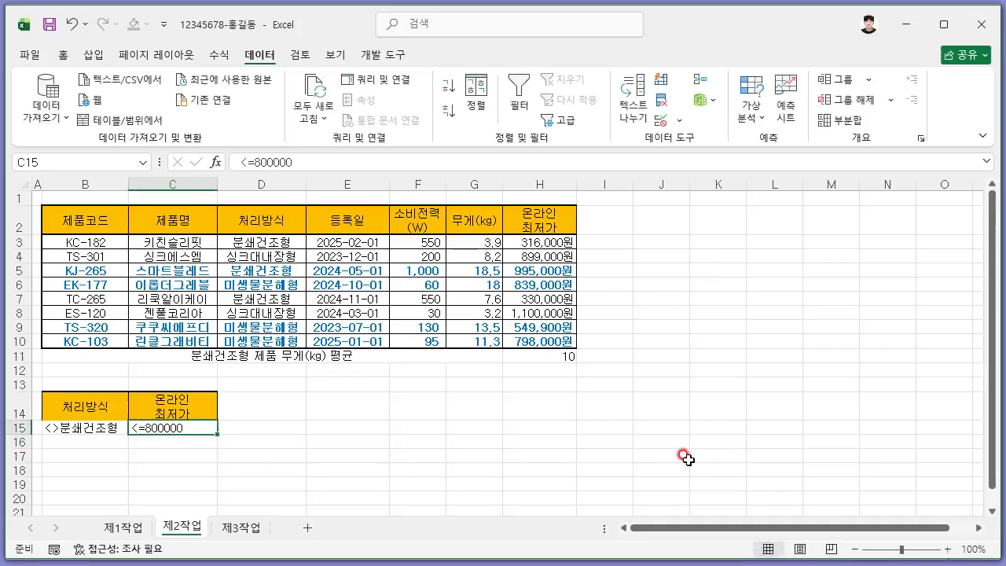
Apply all borders to the criteria range B14:C15
{"action": "left_click_drag", "start_coordinate": [90, 406], "coordinate": [180, 425]}
{"action": "left_click", "coordinate": [62, 54]}
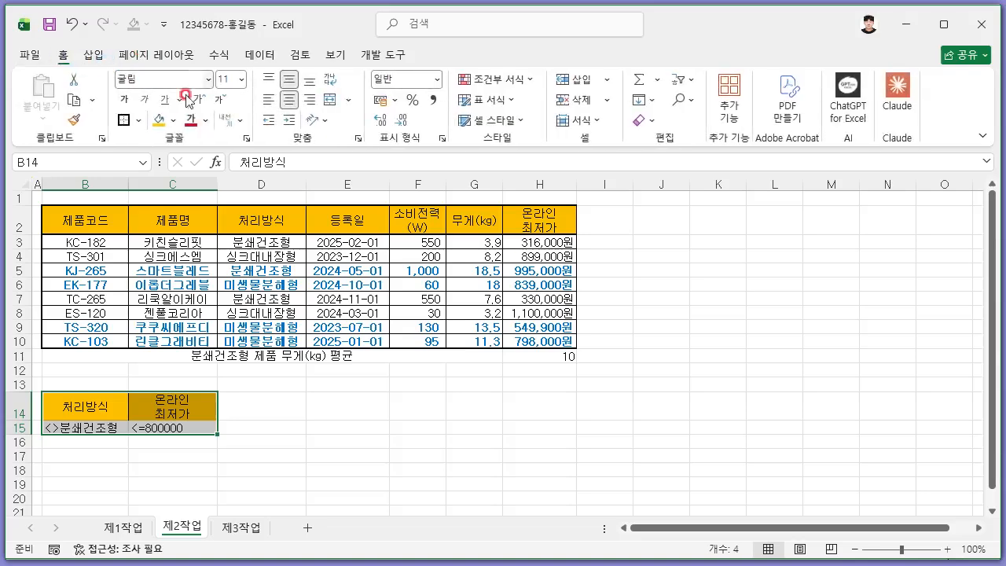
{"action": "left_click", "coordinate": [139, 120]}
{"action": "left_click", "coordinate": [214, 277]}
{"action": "left_click", "coordinate": [369, 456]}
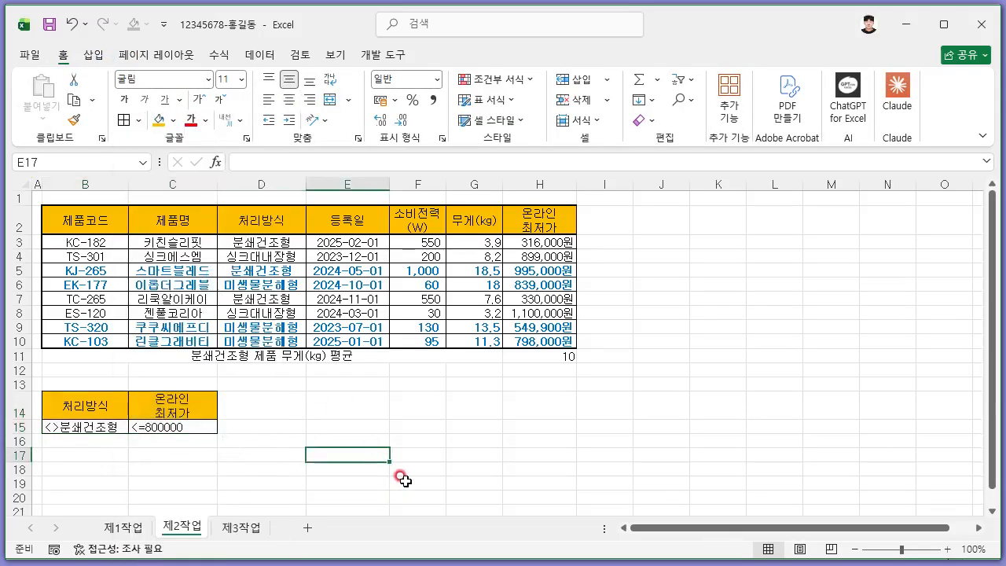
Check the exam PDF for the filter's copy location and the fields to extract
{"action": "left_click", "coordinate": [420, 451]}
{"action": "scroll", "coordinate": [443, 418], "scroll_direction": "down", "scroll_amount": 1}
{"action": "key", "text": "alt+Tab"}
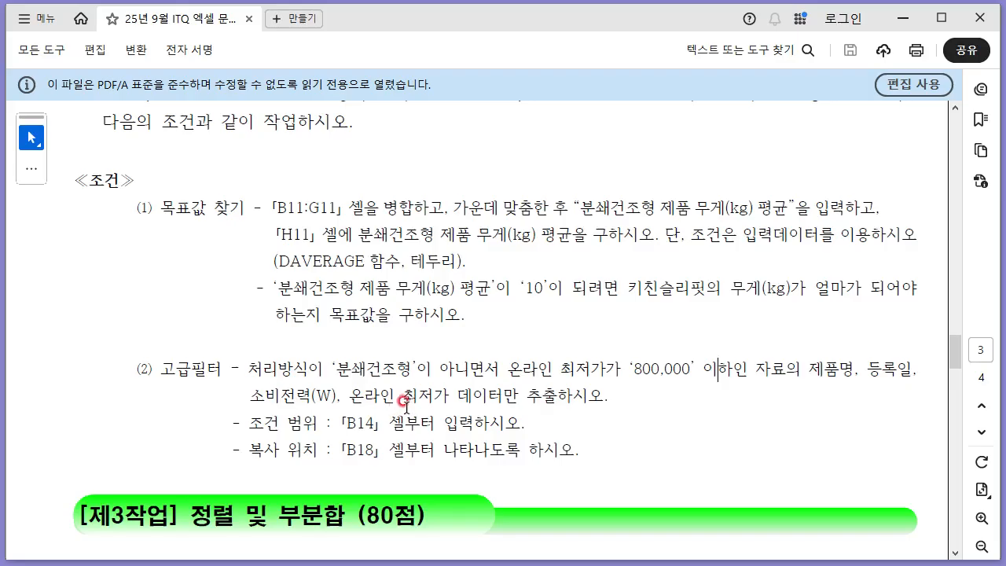
{"action": "left_click_drag", "start_coordinate": [352, 447], "coordinate": [368, 446]}
{"action": "key", "text": "alt+Tab"}
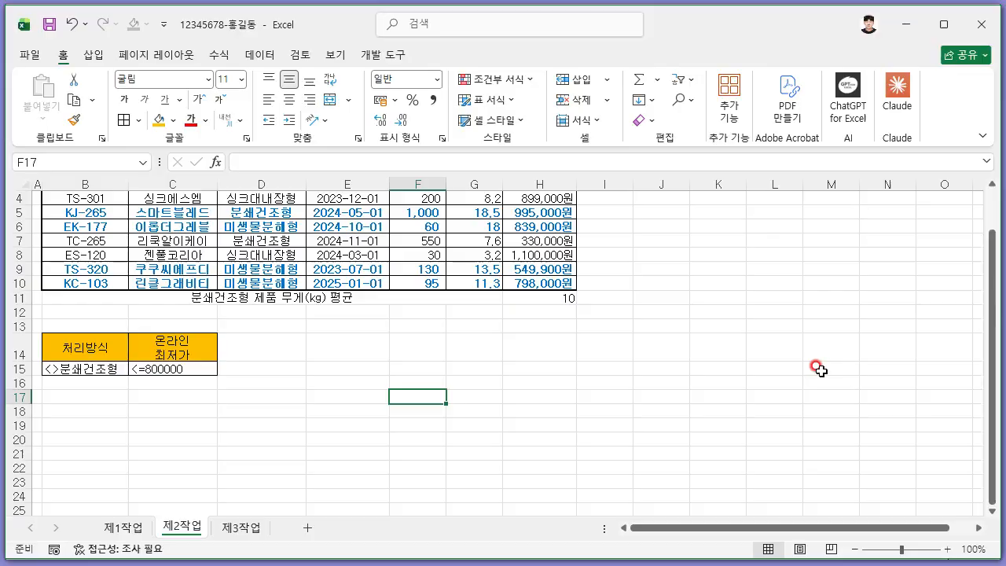
{"action": "key", "text": "alt+Tab"}
{"action": "left_click_drag", "start_coordinate": [810, 368], "coordinate": [446, 402]}
In Excel, copy the 제품명, 등록일, 소비전력(W) and 온라인 최저가 headers from C2, E2, F2 and H2, checking them against the PDF
{"action": "key", "text": "alt+Tab"}
{"action": "scroll", "coordinate": [233, 310], "scroll_direction": "up", "scroll_amount": 1}
{"action": "left_click", "coordinate": [178, 225]}
{"action": "left_click", "coordinate": [346, 220], "text": "ctrl"}
{"action": "key", "text": "alt+Tab"}
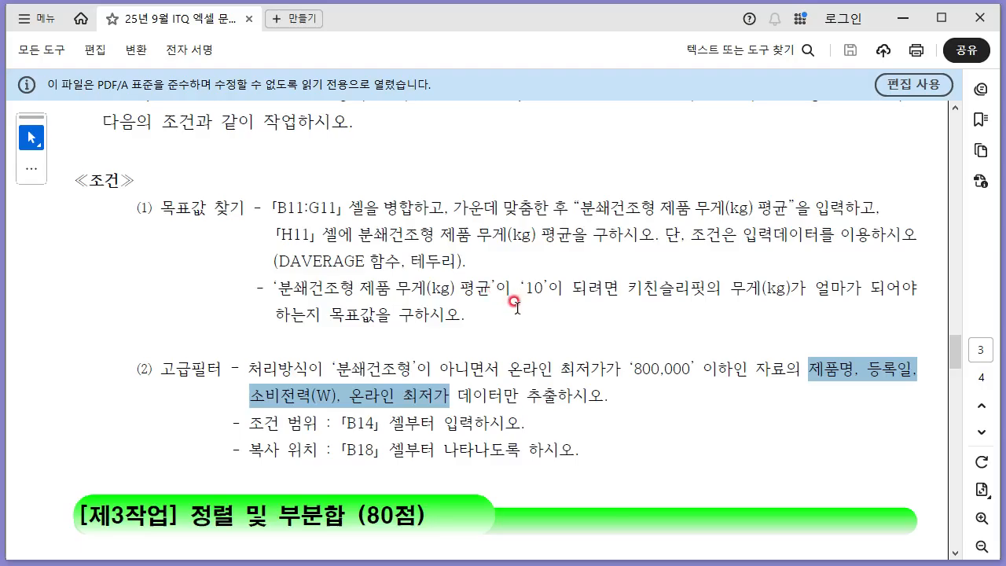
{"action": "key", "text": "alt+Tab"}
{"action": "left_click", "coordinate": [426, 218], "text": "ctrl"}
{"action": "left_click", "coordinate": [566, 223], "text": "ctrl"}
{"action": "key", "text": "ctrl+c"}
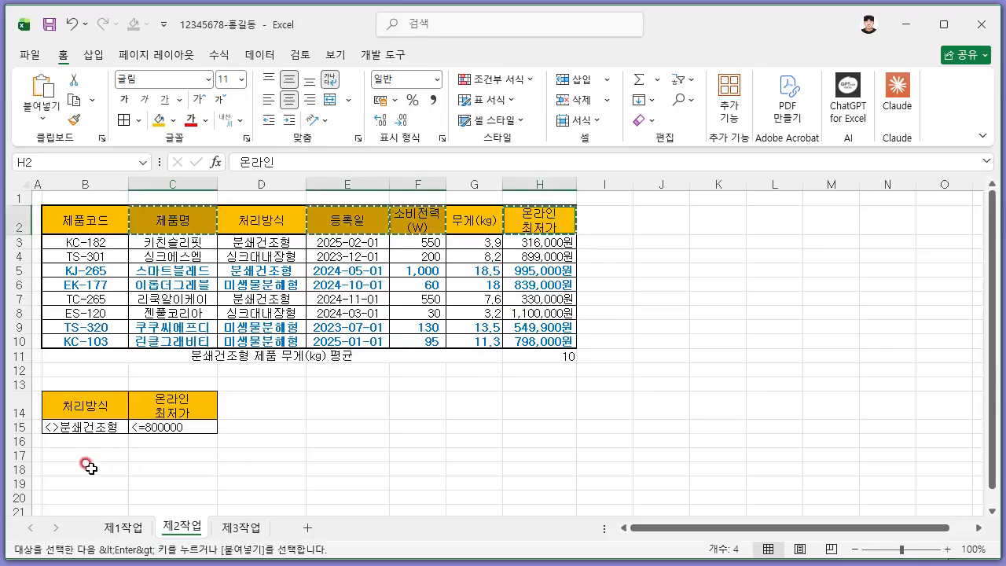
Paste the copied headers starting at cell B18 and clear the copy selection
{"action": "left_click", "coordinate": [90, 468]}
{"action": "key", "text": "ctrl+v"}
{"action": "left_click", "coordinate": [474, 427]}
{"action": "scroll", "coordinate": [460, 417], "scroll_direction": "down", "scroll_amount": 1}
{"action": "scroll", "coordinate": [424, 409], "scroll_direction": "up", "scroll_amount": 1}
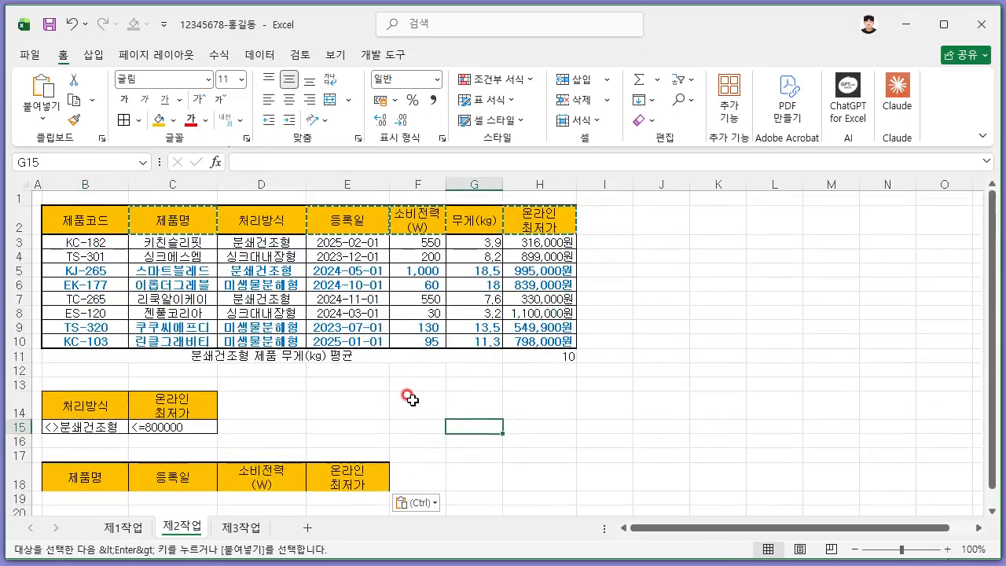
{"action": "left_click", "coordinate": [649, 406]}
{"action": "key", "text": "Escape"}
Run an Advanced Filter on B2:H10 that copies to another location, with criteria range B14:C15 and copy-to range B18:E18
{"action": "left_click_drag", "start_coordinate": [102, 222], "coordinate": [558, 341]}
{"action": "left_click", "coordinate": [243, 55]}
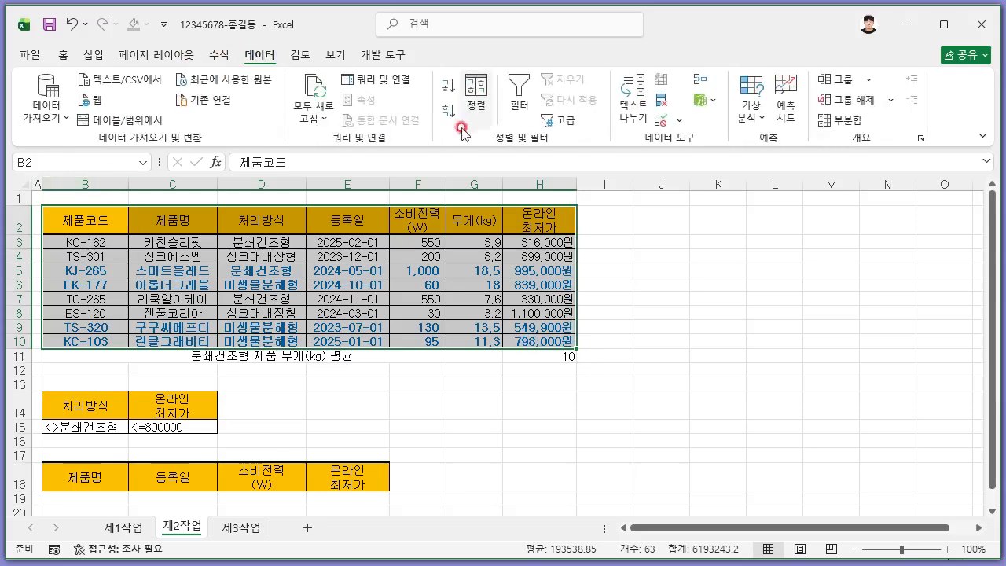
{"action": "left_click", "coordinate": [559, 120]}
{"action": "scroll", "coordinate": [495, 380], "scroll_direction": "down", "scroll_amount": 1}
{"action": "scroll", "coordinate": [495, 379], "scroll_direction": "down", "scroll_amount": 1}
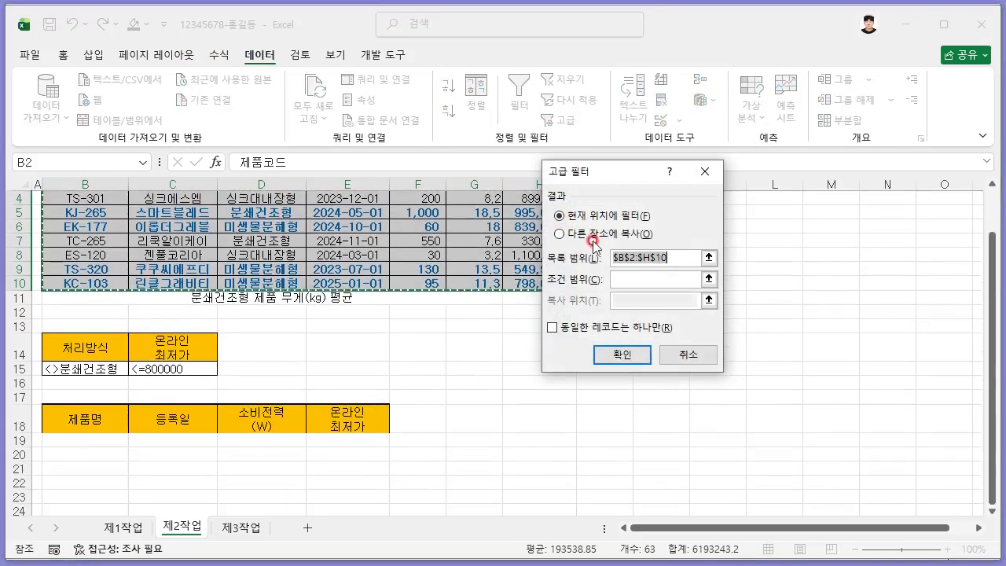
{"action": "left_click", "coordinate": [591, 234]}
{"action": "left_click", "coordinate": [633, 278]}
{"action": "left_click_drag", "start_coordinate": [98, 347], "coordinate": [206, 369]}
{"action": "left_click", "coordinate": [630, 300]}
{"action": "left_click_drag", "start_coordinate": [99, 418], "coordinate": [387, 422]}
{"action": "left_click", "coordinate": [623, 356]}
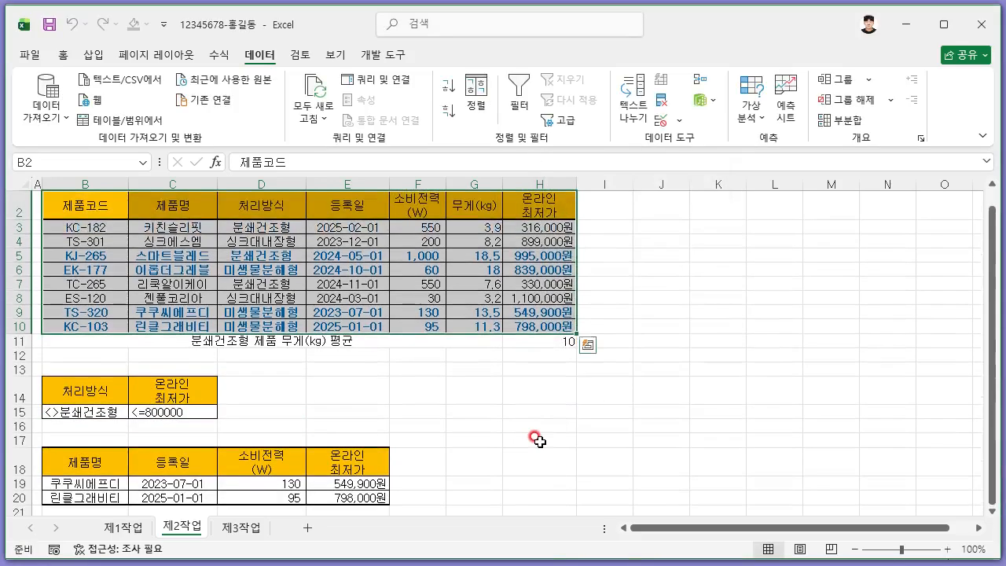
Examine the extracted records below the B18 headers against the criteria and the source table
{"action": "scroll", "coordinate": [539, 438], "scroll_direction": "down", "scroll_amount": 1}
{"action": "scroll", "coordinate": [855, 350], "scroll_direction": "down", "scroll_amount": 3}
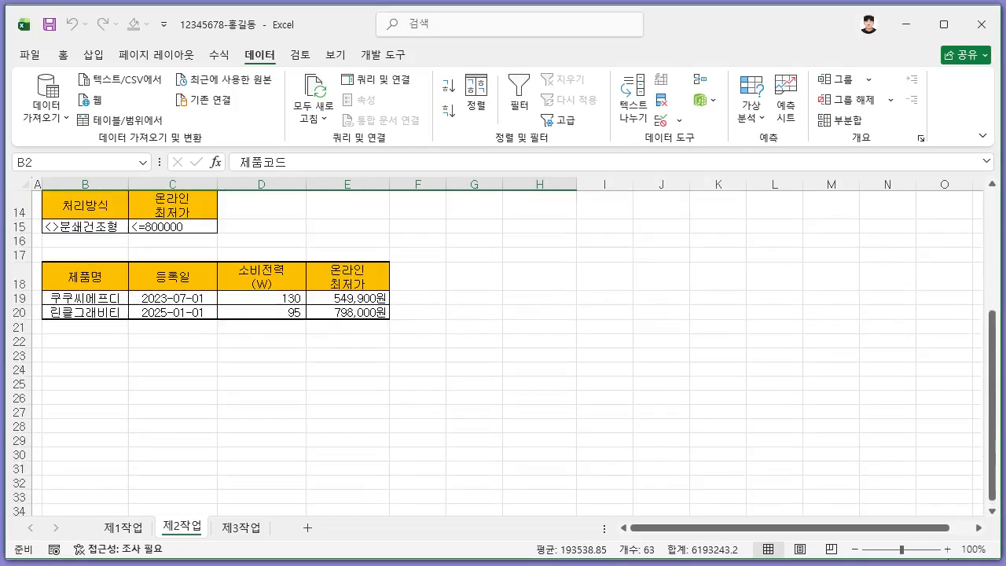
{"action": "scroll", "coordinate": [856, 351], "scroll_direction": "up", "scroll_amount": 3}
{"action": "left_click", "coordinate": [856, 351]}
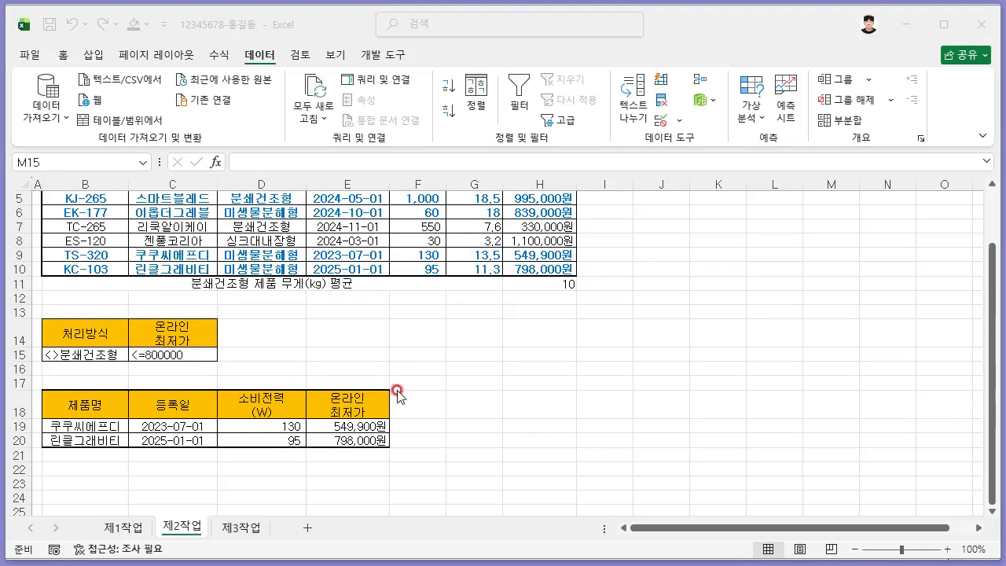
{"action": "left_click", "coordinate": [473, 425]}
{"action": "left_click", "coordinate": [471, 367]}
{"action": "left_click", "coordinate": [486, 335]}
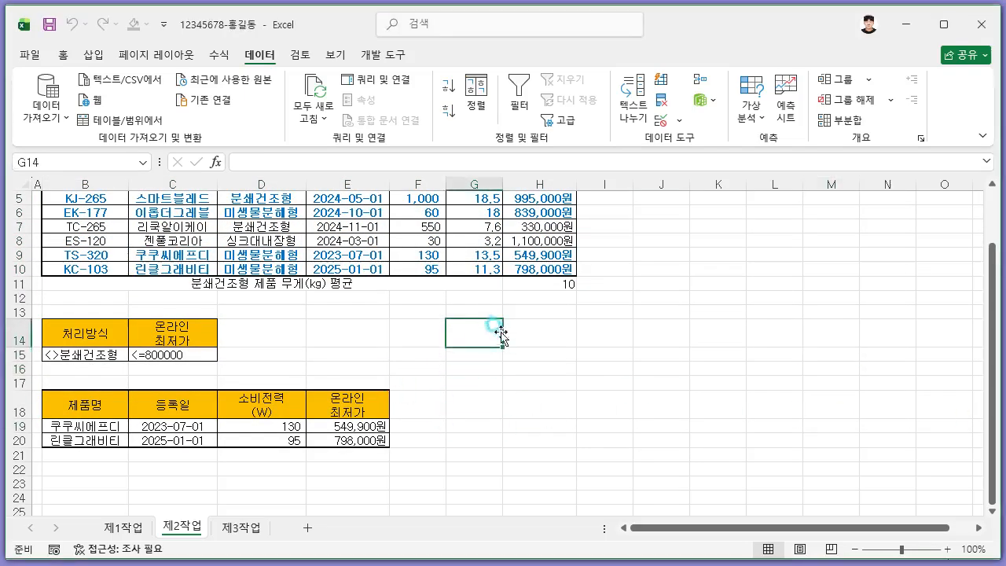
{"action": "scroll", "coordinate": [511, 342], "scroll_direction": "up", "scroll_amount": 2}
{"action": "left_click", "coordinate": [645, 405]}
Read the 제3작업 sorting and subtotal instructions in the exam PDF, and check the 제3작업 sheet in Excel
{"action": "left_click", "coordinate": [452, 565]}
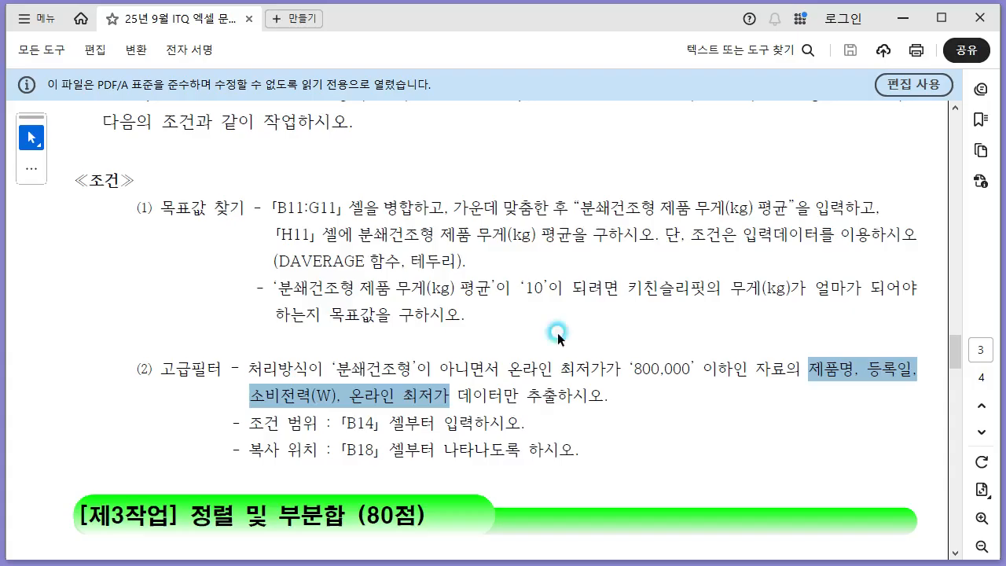
{"action": "left_click", "coordinate": [541, 357]}
{"action": "scroll", "coordinate": [542, 354], "scroll_direction": "down", "scroll_amount": 5}
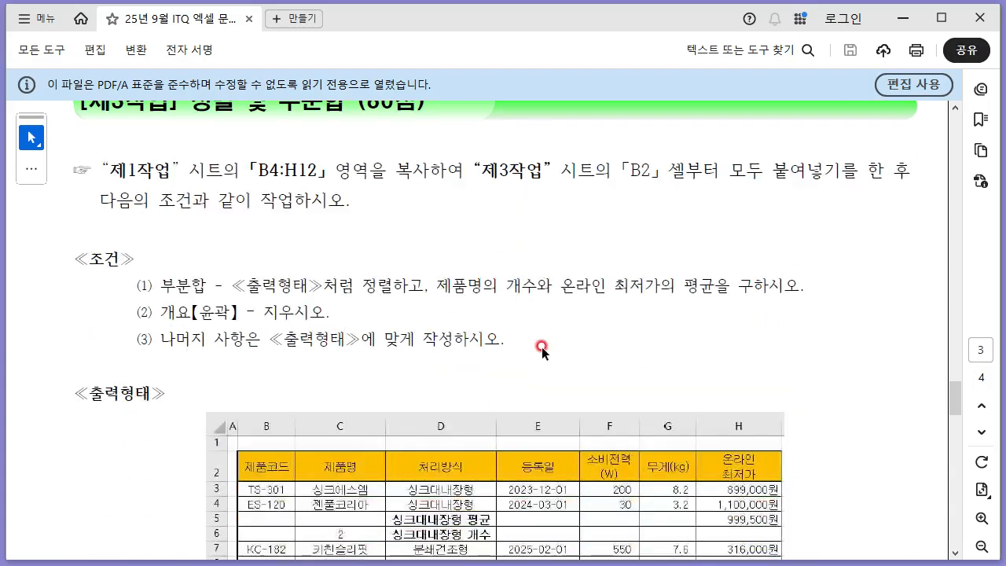
{"action": "scroll", "coordinate": [542, 343], "scroll_direction": "up", "scroll_amount": 1}
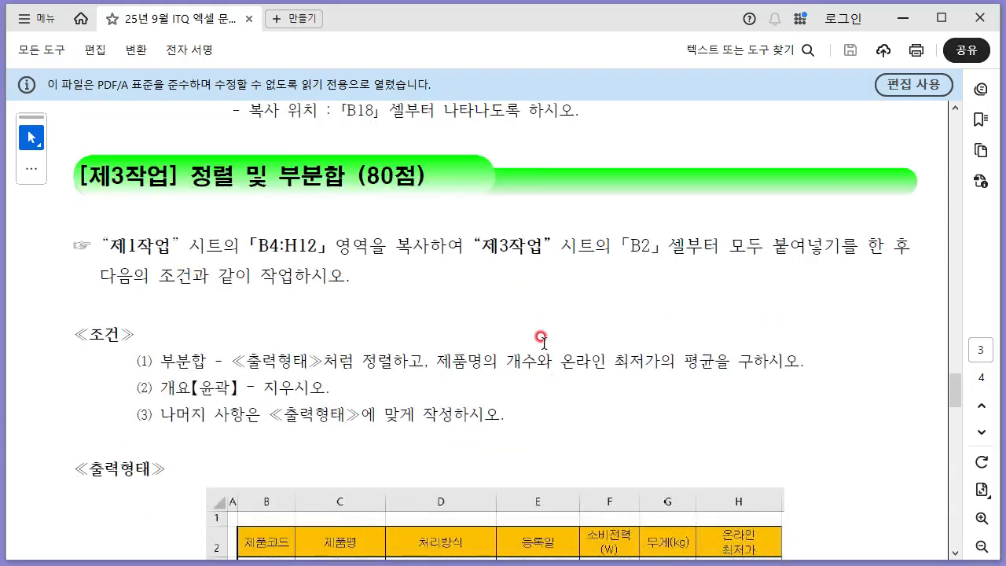
{"action": "scroll", "coordinate": [542, 338], "scroll_direction": "down", "scroll_amount": 1}
{"action": "key", "text": "alt+Tab"}
{"action": "left_click", "coordinate": [234, 528]}
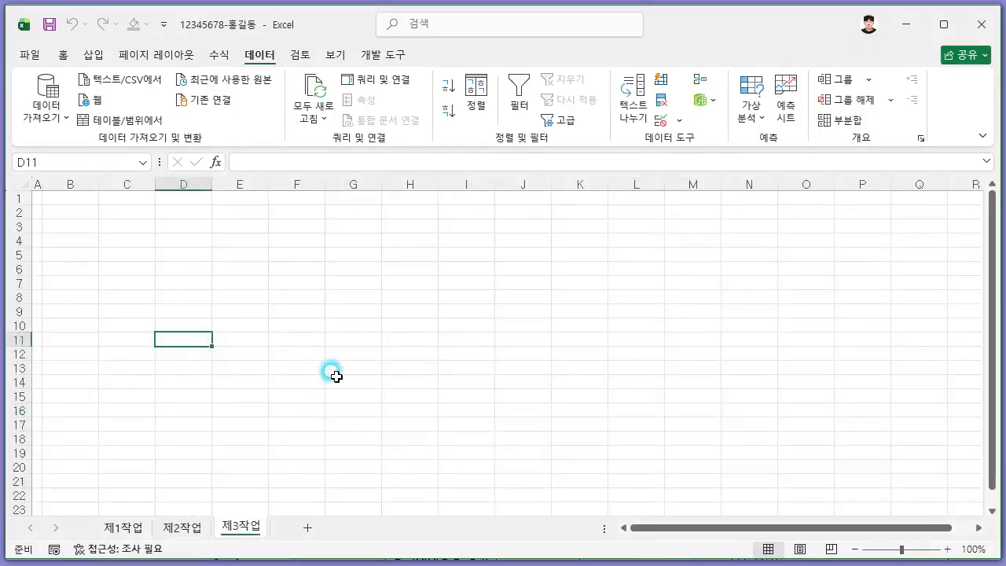
{"action": "key", "text": "alt+Tab"}
{"action": "left_click_drag", "start_coordinate": [262, 210], "coordinate": [322, 209]}
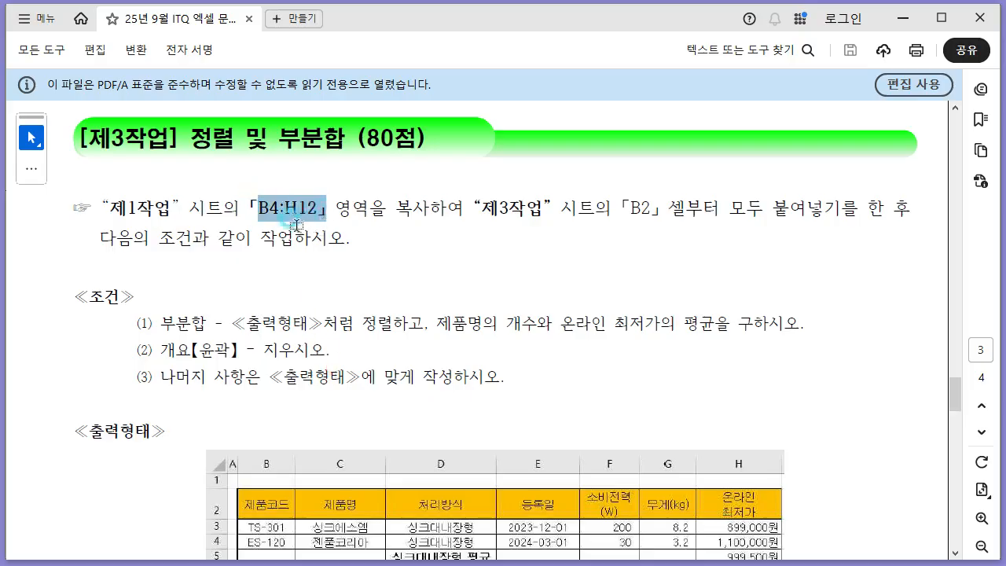
Copy B4:H12 from the 제1작업 sheet and paste it into the 제3작업 sheet starting at B2
{"action": "key", "text": "alt+Tab"}
{"action": "left_click", "coordinate": [120, 529]}
{"action": "left_click_drag", "start_coordinate": [54, 275], "coordinate": [507, 454]}
{"action": "key", "text": "ctrl+c"}
{"action": "left_click", "coordinate": [236, 528]}
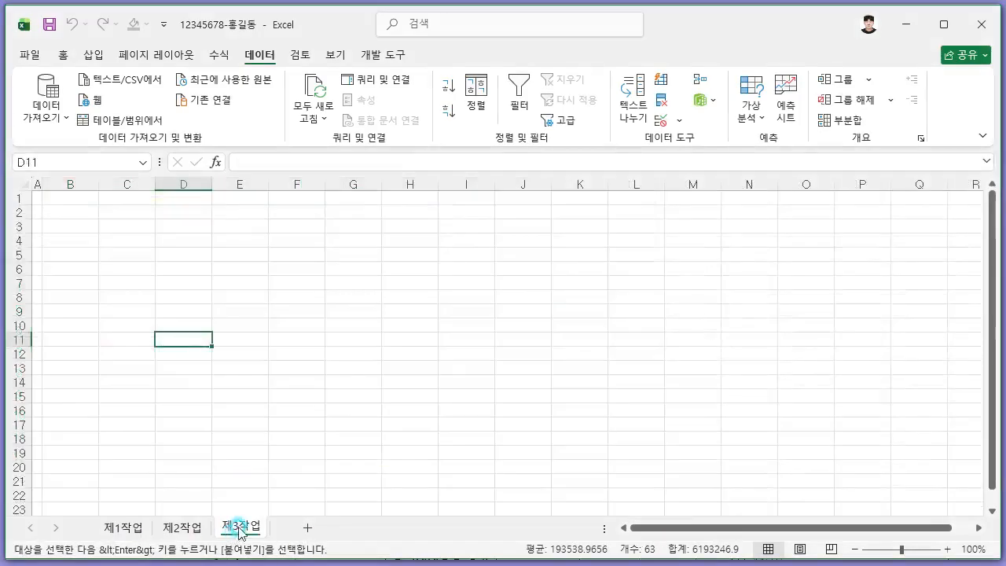
{"action": "key", "text": "alt+Tab"}
{"action": "key", "text": "alt+Tab"}
{"action": "left_click", "coordinate": [79, 224]}
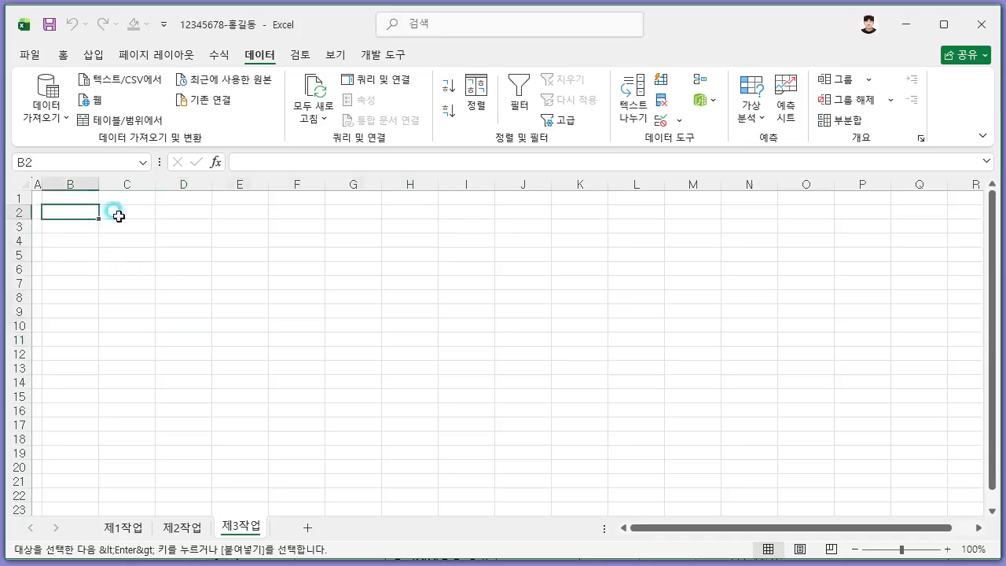
{"action": "key", "text": "ctrl+v"}
Fit the widths of columns C, D, E and H on the 제3작업 sheet to their contents
{"action": "left_click_drag", "start_coordinate": [155, 182], "coordinate": [276, 182]}
{"action": "double_click", "coordinate": [333, 182]}
{"action": "double_click", "coordinate": [529, 182]}
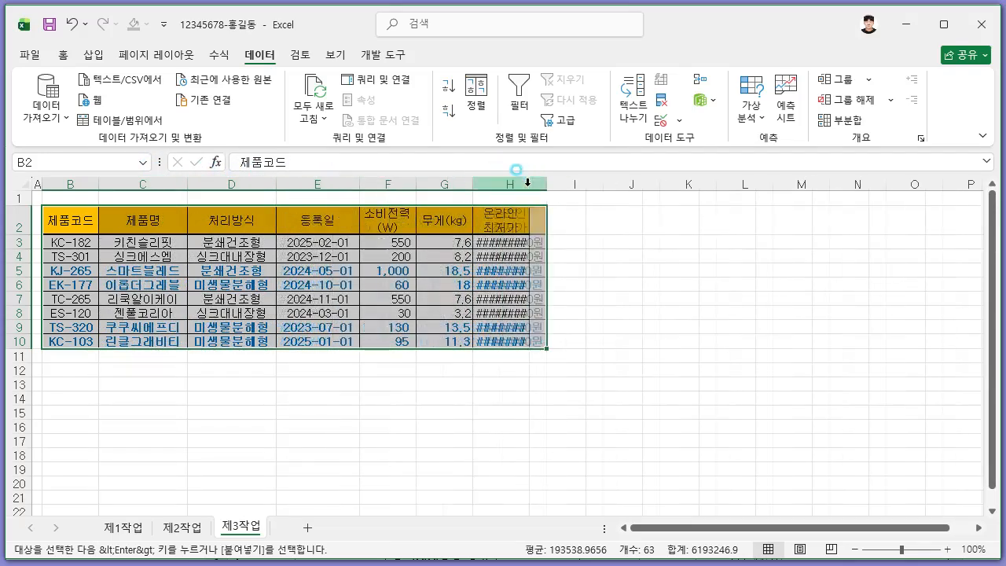
{"action": "left_click", "coordinate": [711, 399]}
Sort the 제3작업 table in descending order by 처리방식 and compare the row order with the output in the exam PDF
{"action": "key", "text": "alt+Tab"}
{"action": "left_click", "coordinate": [519, 316]}
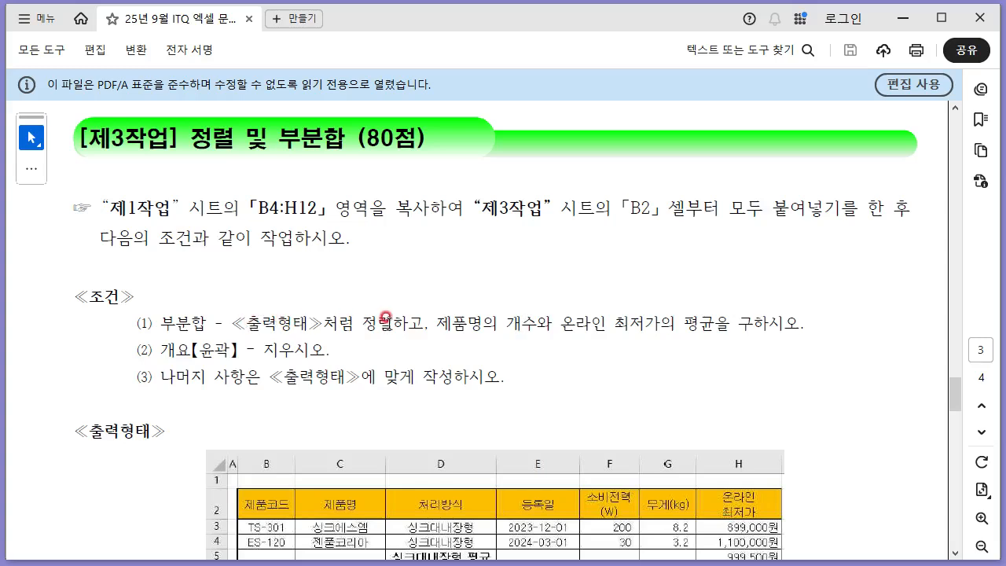
{"action": "scroll", "coordinate": [401, 320], "scroll_direction": "down", "scroll_amount": 4}
{"action": "left_click_drag", "start_coordinate": [238, 172], "coordinate": [423, 172]}
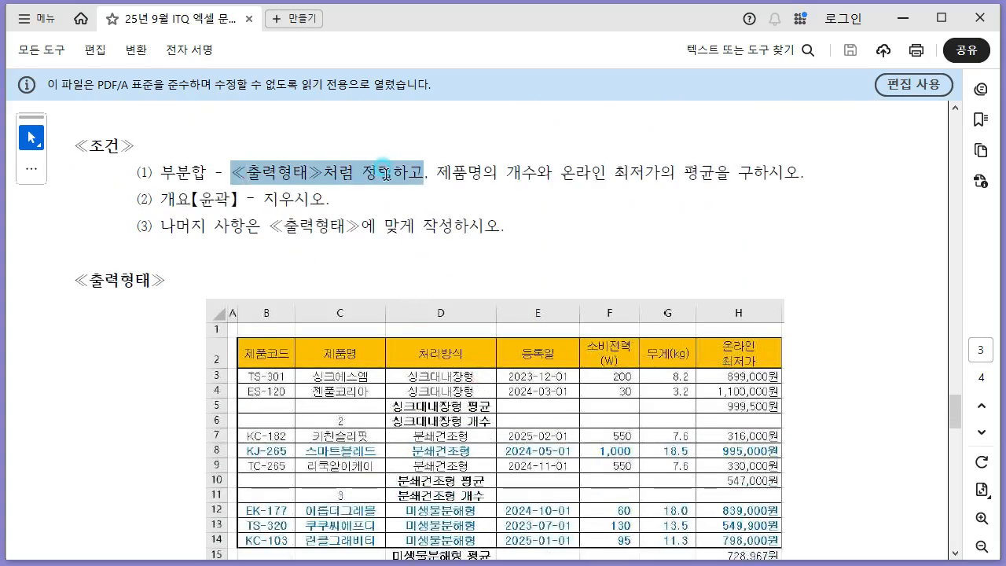
{"action": "left_click", "coordinate": [389, 175]}
{"action": "scroll", "coordinate": [441, 351], "scroll_direction": "down", "scroll_amount": 2}
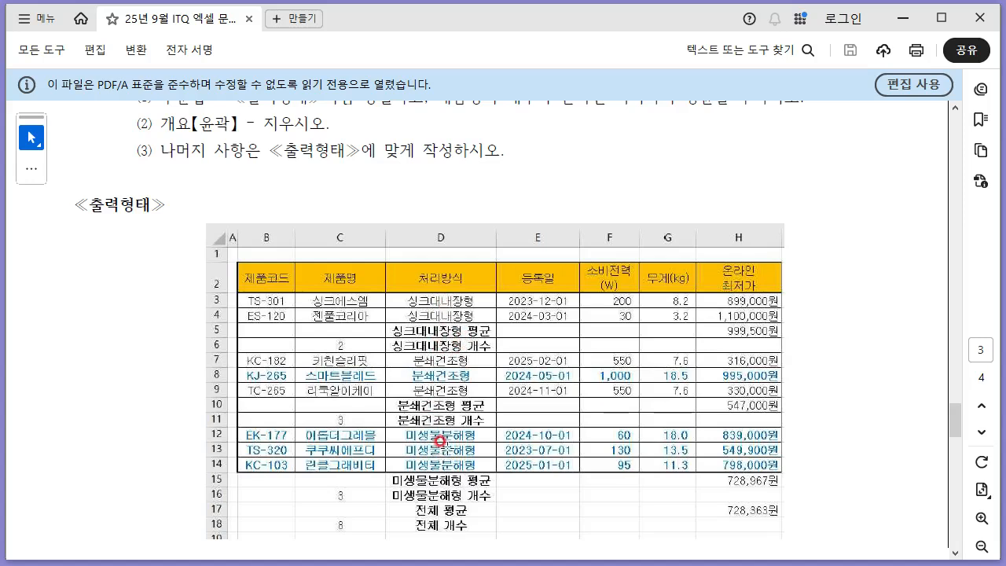
{"action": "key", "text": "alt+Tab"}
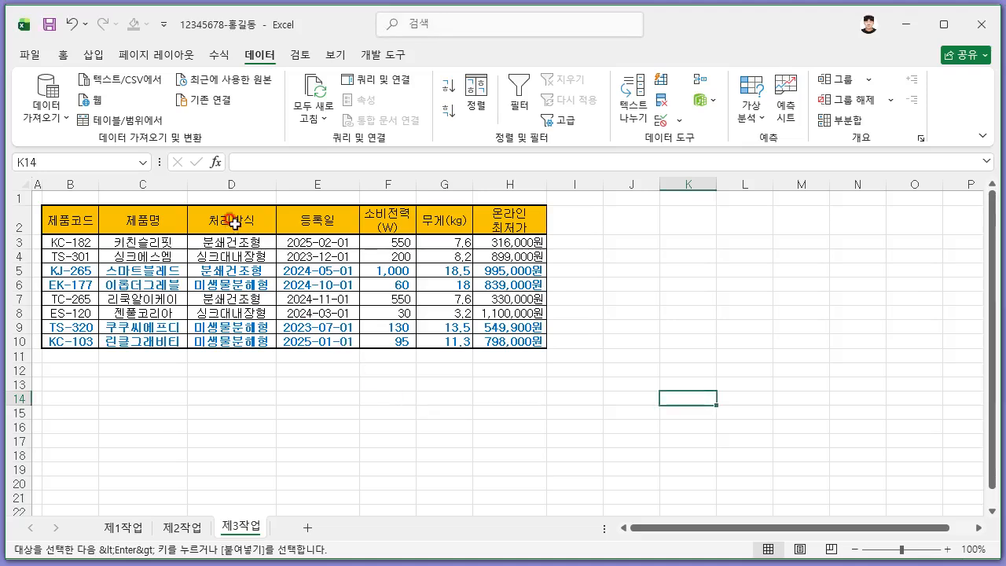
{"action": "left_click", "coordinate": [231, 221]}
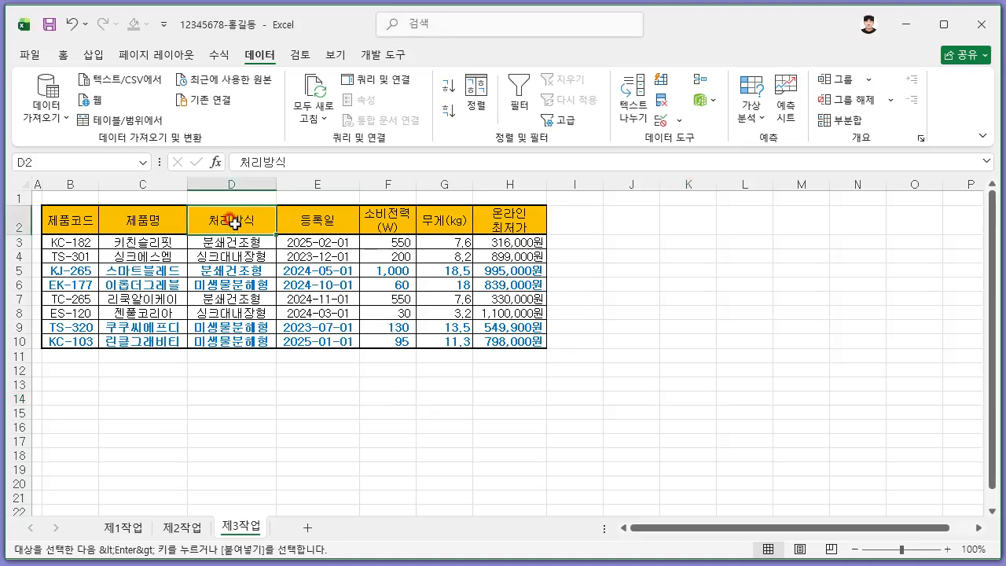
{"action": "left_click", "coordinate": [446, 116]}
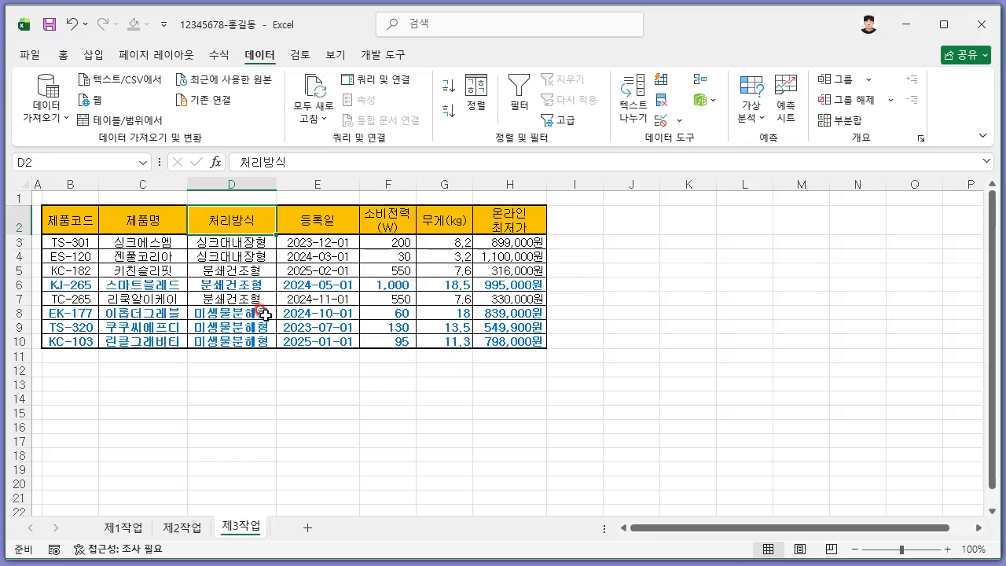
{"action": "key", "text": "alt+Tab"}
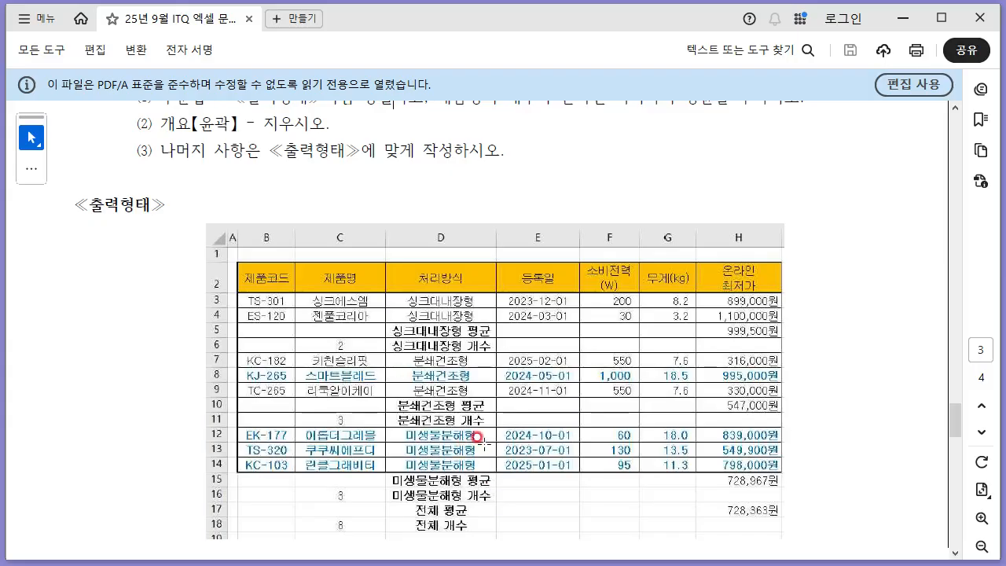
{"action": "scroll", "coordinate": [488, 424], "scroll_direction": "up", "scroll_amount": 2}
{"action": "key", "text": "alt+Tab"}
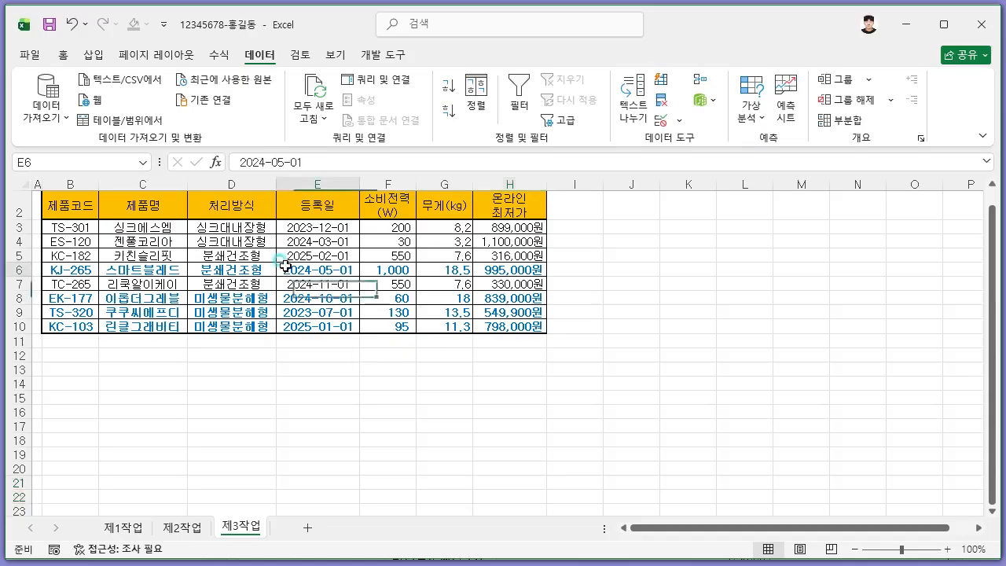
Start a Subtotal on the B2:H10 table, grouped by 처리방식
{"action": "key", "text": "Left"}
{"action": "scroll", "coordinate": [313, 247], "scroll_direction": "up", "scroll_amount": 1}
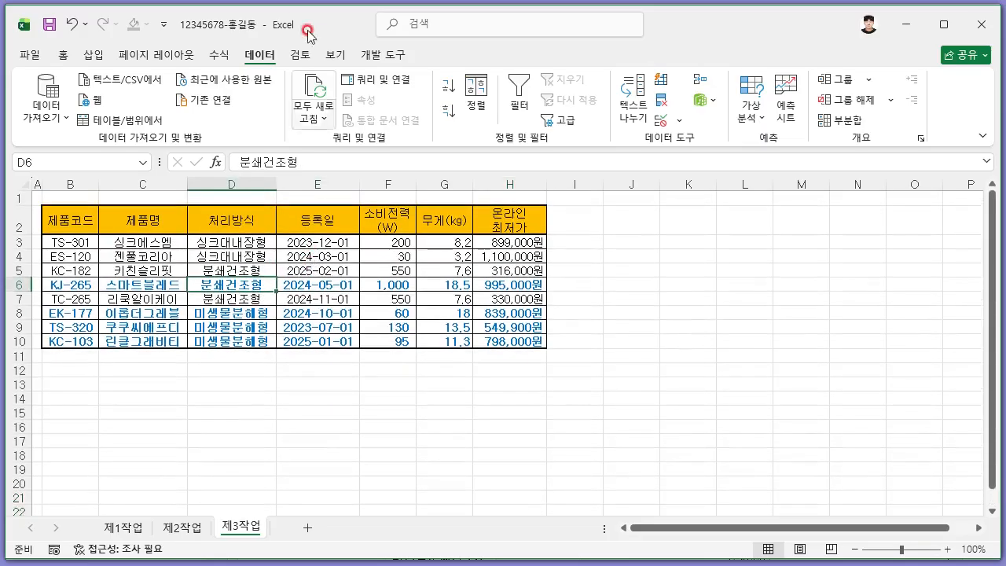
{"action": "left_click", "coordinate": [844, 119]}
{"action": "left_click_drag", "start_coordinate": [597, 137], "coordinate": [644, 163]}
{"action": "left_click", "coordinate": [636, 200]}
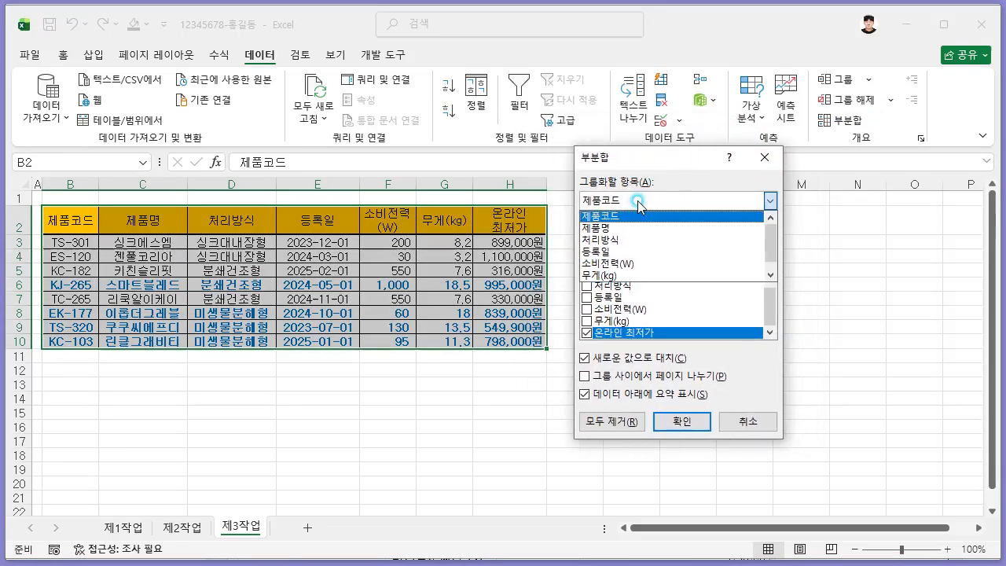
{"action": "left_click", "coordinate": [625, 238]}
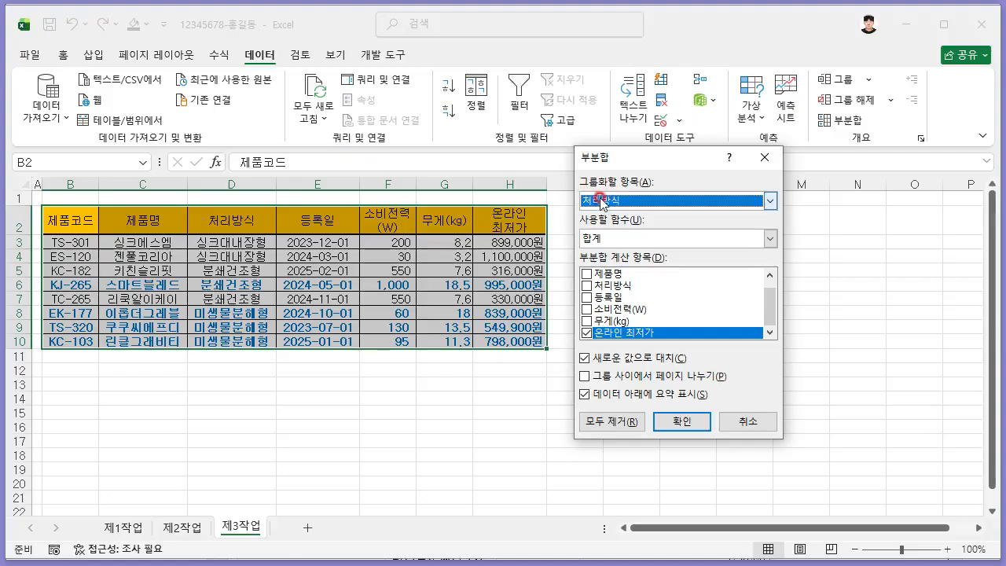
Apply the subtotal with the 개수 function on 제품명 only, and fit column D's width to the subtotal labels
{"action": "key", "text": "alt+Tab"}
{"action": "left_click_drag", "start_coordinate": [435, 166], "coordinate": [530, 169]}
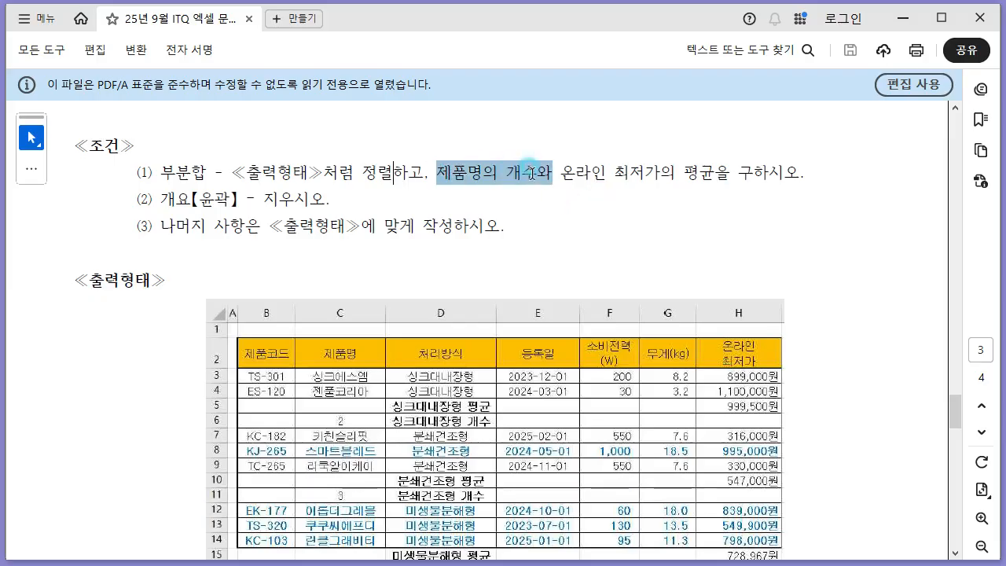
{"action": "key", "text": "alt+Tab"}
{"action": "left_click", "coordinate": [621, 239]}
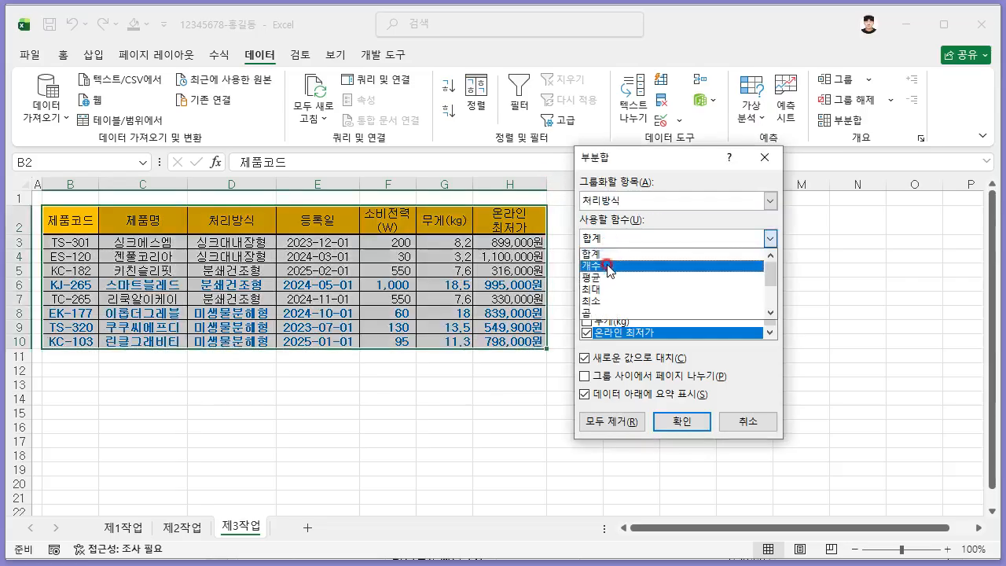
{"action": "left_click", "coordinate": [610, 262]}
{"action": "left_click", "coordinate": [587, 333]}
{"action": "scroll", "coordinate": [589, 313], "scroll_direction": "up", "scroll_amount": 1}
{"action": "left_click", "coordinate": [587, 285]}
{"action": "scroll", "coordinate": [602, 302], "scroll_direction": "down", "scroll_amount": 1}
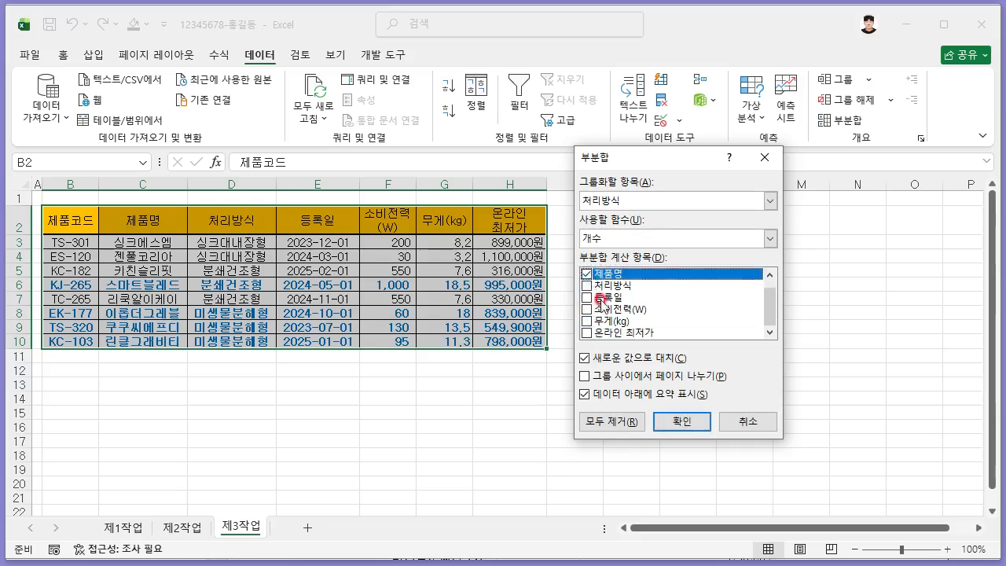
{"action": "scroll", "coordinate": [602, 302], "scroll_direction": "up", "scroll_amount": 1}
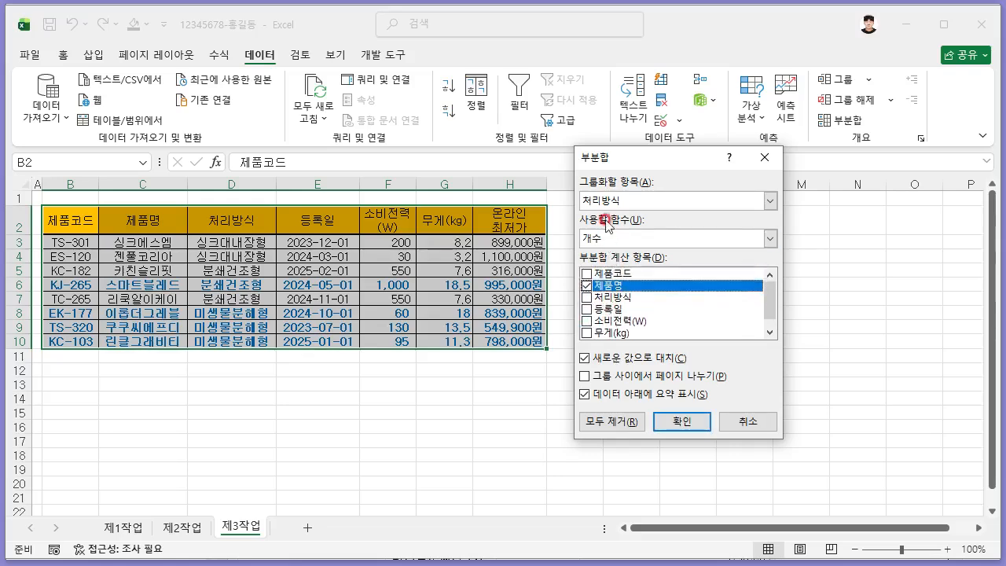
{"action": "left_click", "coordinate": [681, 423]}
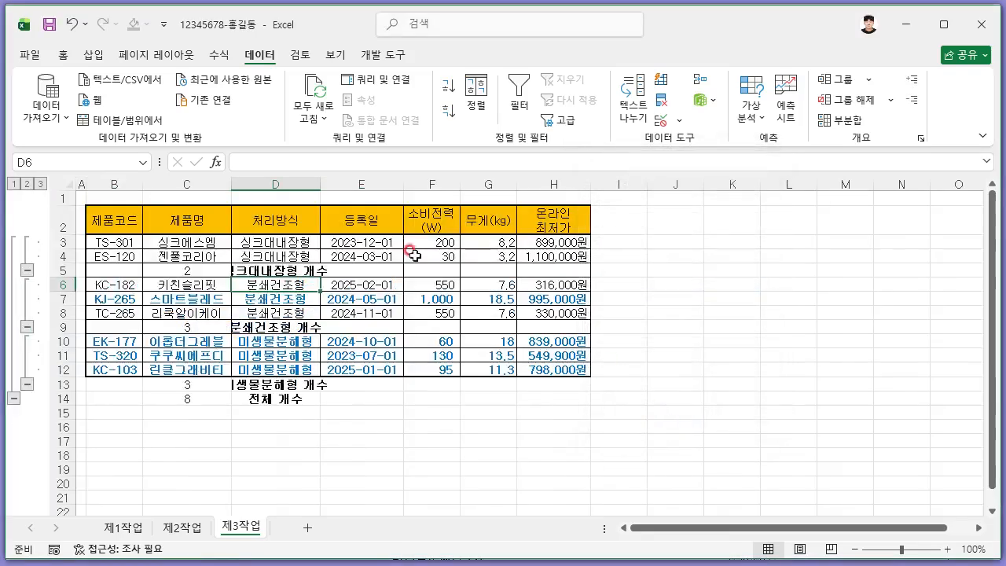
{"action": "double_click", "coordinate": [322, 185]}
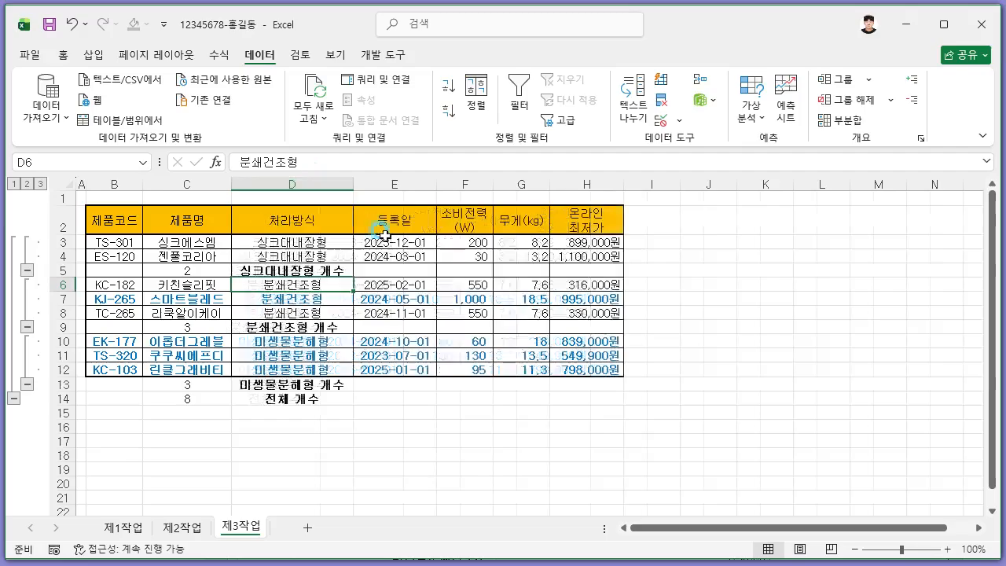
Set up a second subtotal by 처리방식 using 평균, with 온라인 최저가 selected instead of 제품명
{"action": "left_click", "coordinate": [846, 119]}
{"action": "key", "text": "alt+Tab"}
{"action": "left_click_drag", "start_coordinate": [607, 169], "coordinate": [720, 179]}
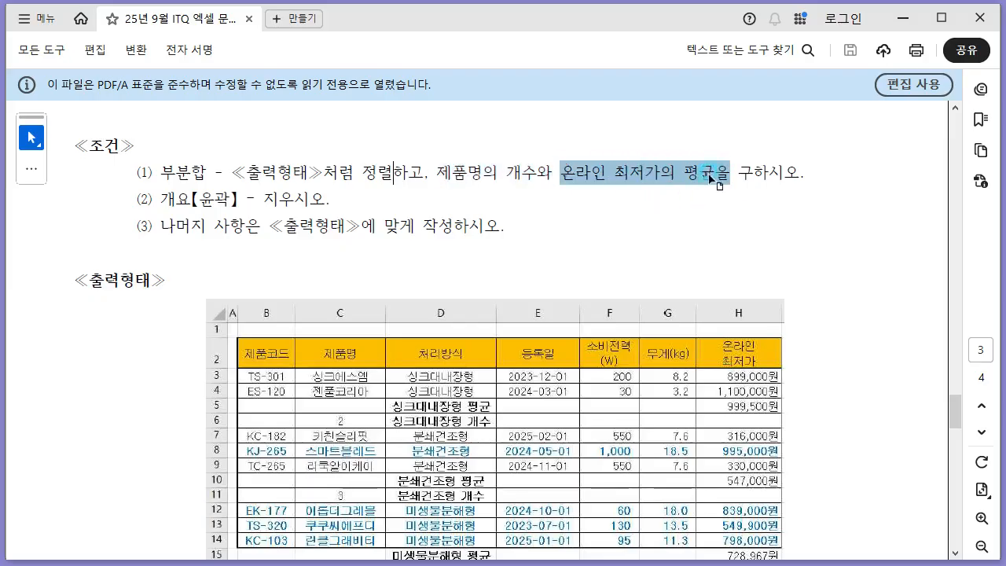
{"action": "key", "text": "alt+Tab"}
{"action": "left_click", "coordinate": [606, 236]}
{"action": "left_click", "coordinate": [602, 279]}
{"action": "left_click", "coordinate": [591, 286]}
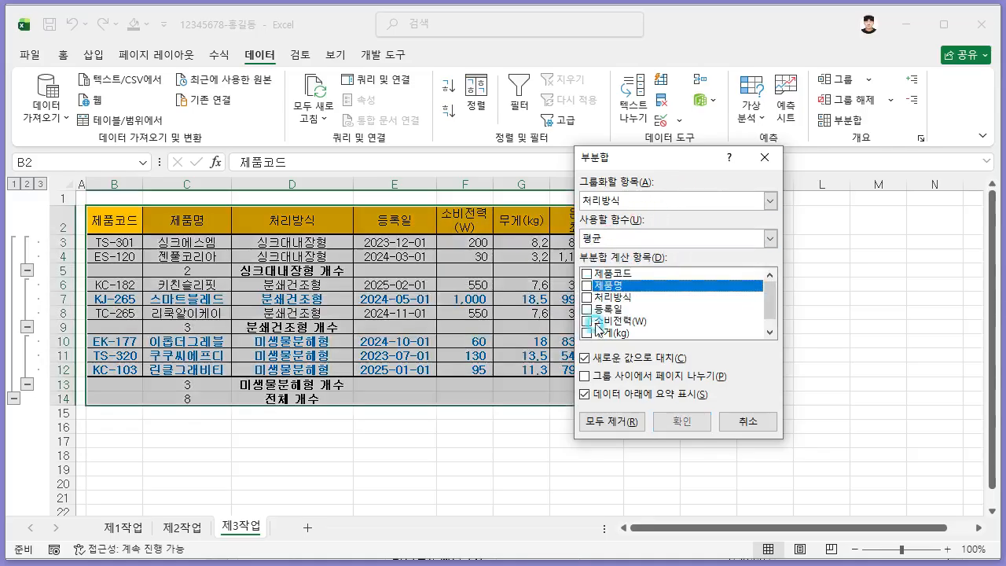
{"action": "scroll", "coordinate": [591, 315], "scroll_direction": "down", "scroll_amount": 1}
{"action": "left_click", "coordinate": [589, 333]}
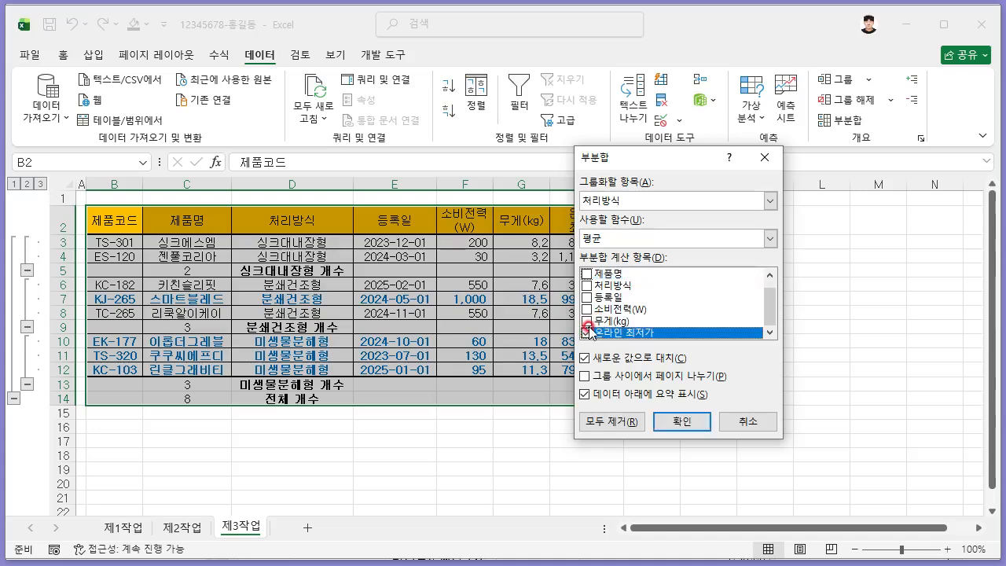
Turn off replacing the current subtotals, apply the average subtotal, and compare the table with the PDF's output
{"action": "left_click", "coordinate": [618, 360]}
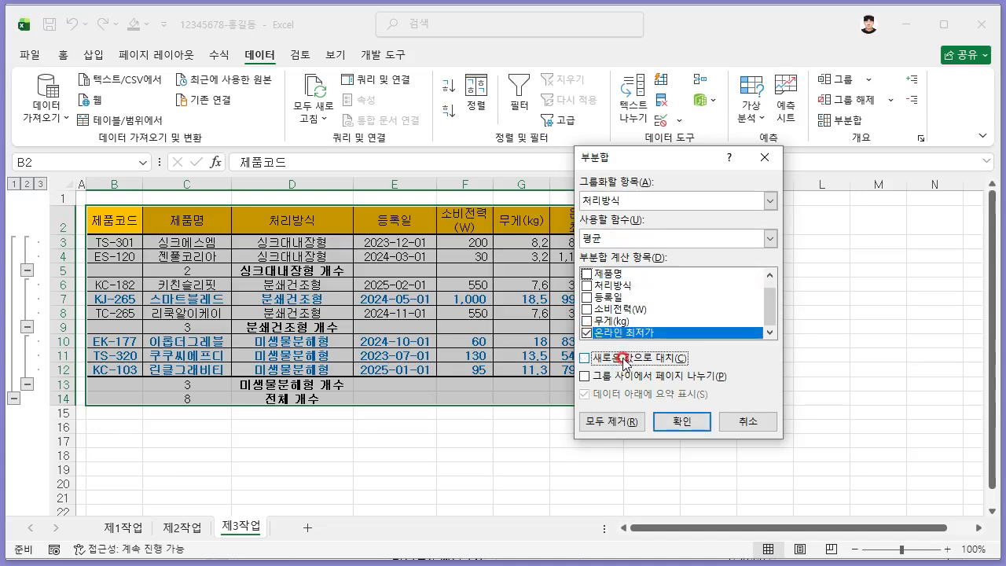
{"action": "left_click", "coordinate": [676, 417]}
{"action": "left_click", "coordinate": [679, 420]}
{"action": "left_click", "coordinate": [542, 383]}
{"action": "left_click", "coordinate": [721, 338]}
{"action": "key", "text": "alt+Tab"}
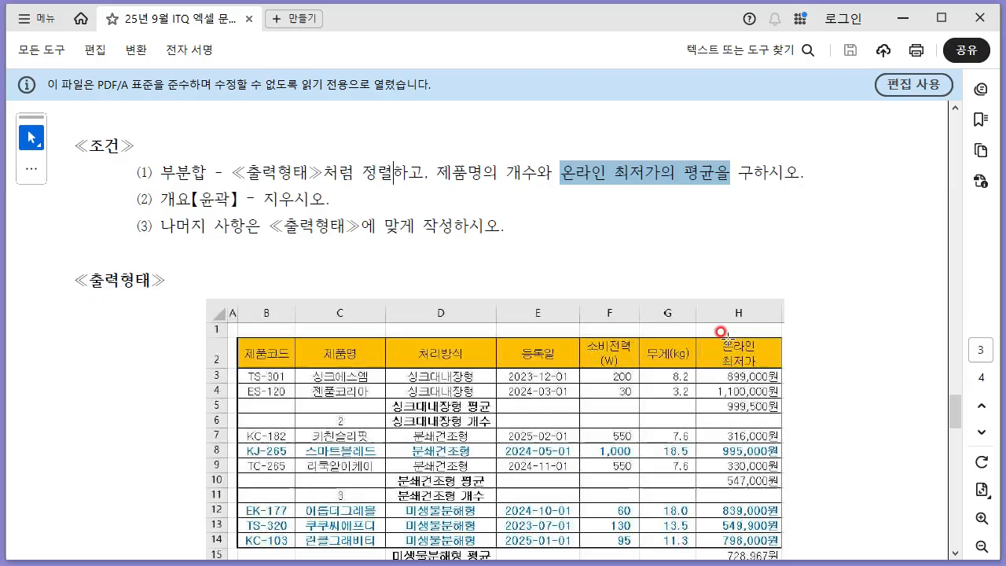
{"action": "key", "text": "alt+Tab"}
{"action": "left_click", "coordinate": [437, 357]}
{"action": "left_click", "coordinate": [437, 313]}
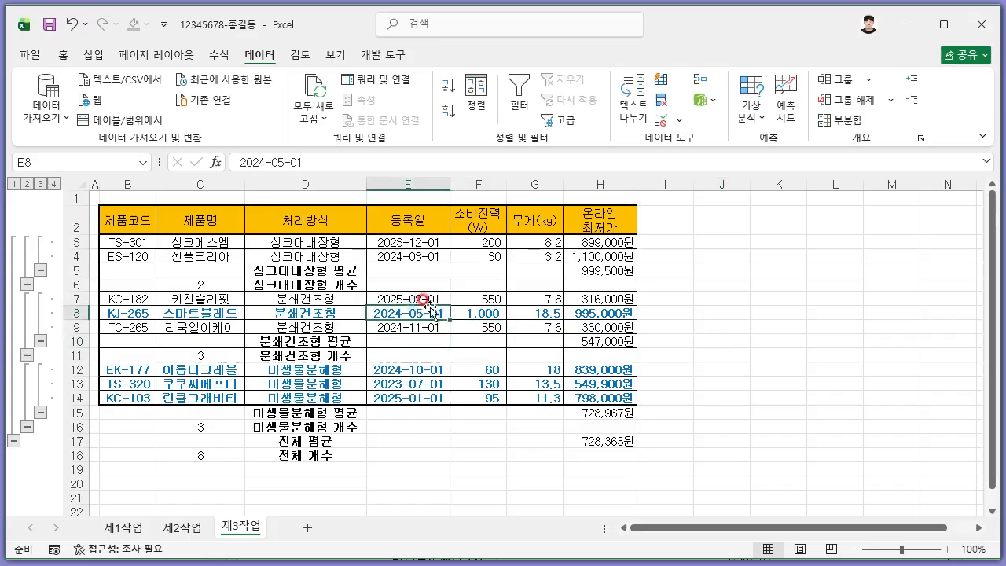
Clear the outline from the subtotaled table, as the exam's second condition requires
{"action": "key", "text": "alt+Tab"}
{"action": "left_click_drag", "start_coordinate": [161, 198], "coordinate": [309, 208]}
{"action": "key", "text": "alt+Tab"}
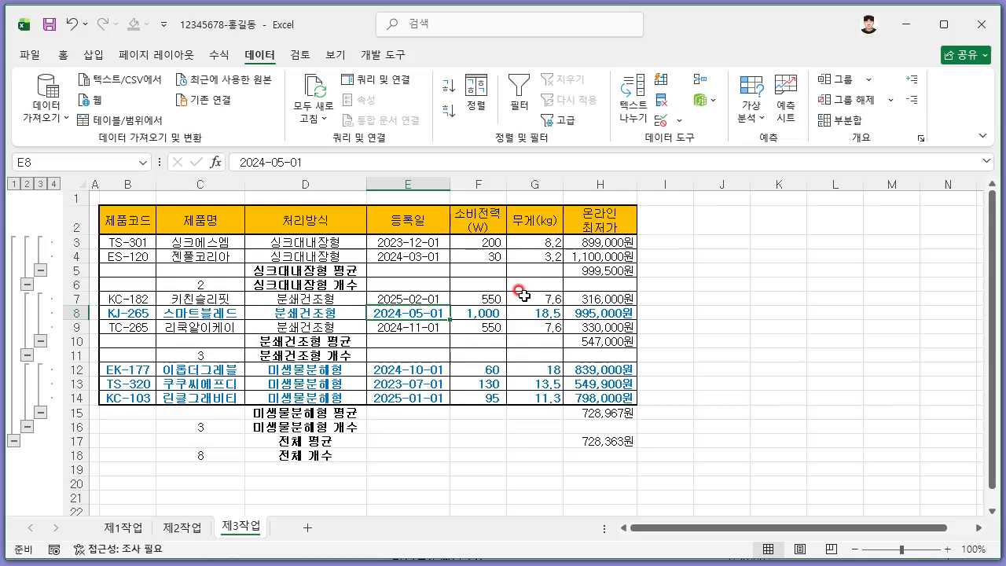
{"action": "left_click", "coordinate": [467, 299]}
{"action": "left_click", "coordinate": [887, 103]}
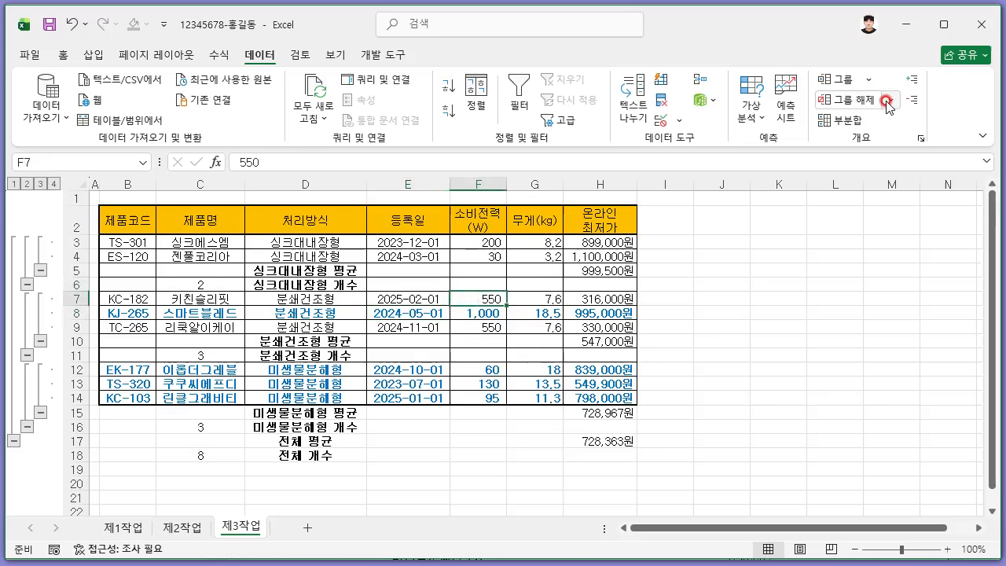
{"action": "left_click", "coordinate": [876, 143]}
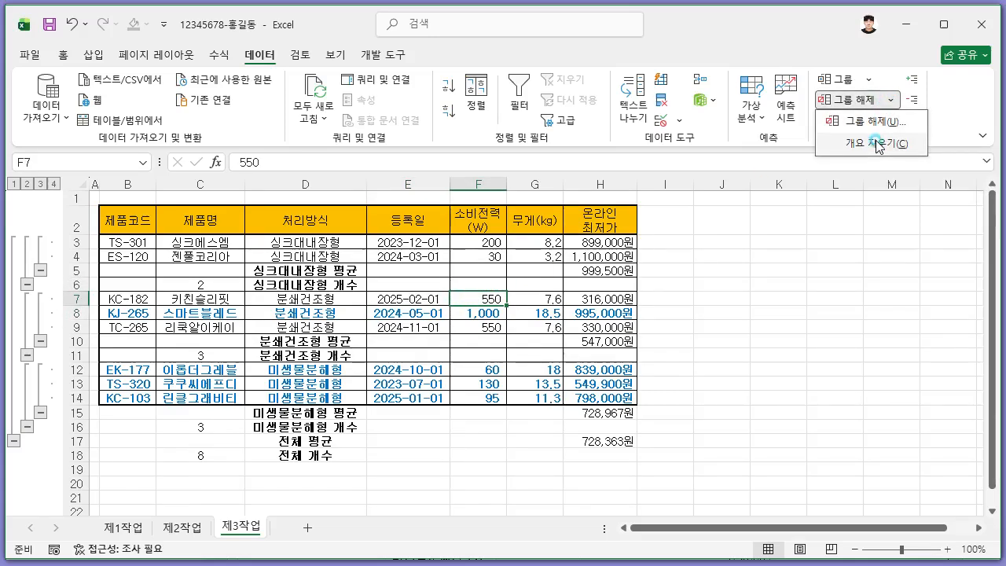
{"action": "left_click", "coordinate": [384, 299]}
Compare the finished 제3작업 table row by row with the expected output in the exam PDF
{"action": "key", "text": "alt+Tab"}
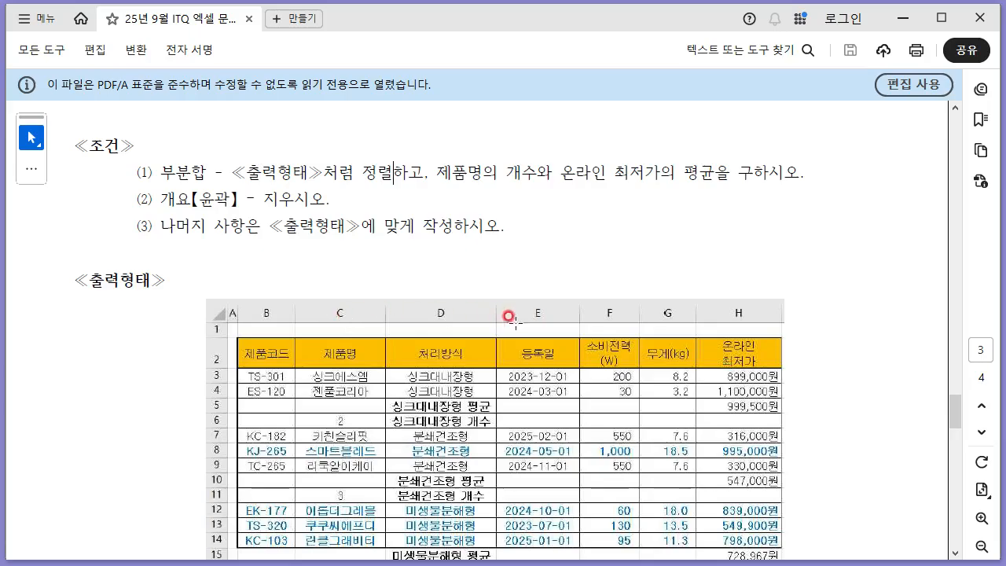
{"action": "scroll", "coordinate": [510, 317], "scroll_direction": "down", "scroll_amount": 2}
{"action": "key", "text": "alt+Tab"}
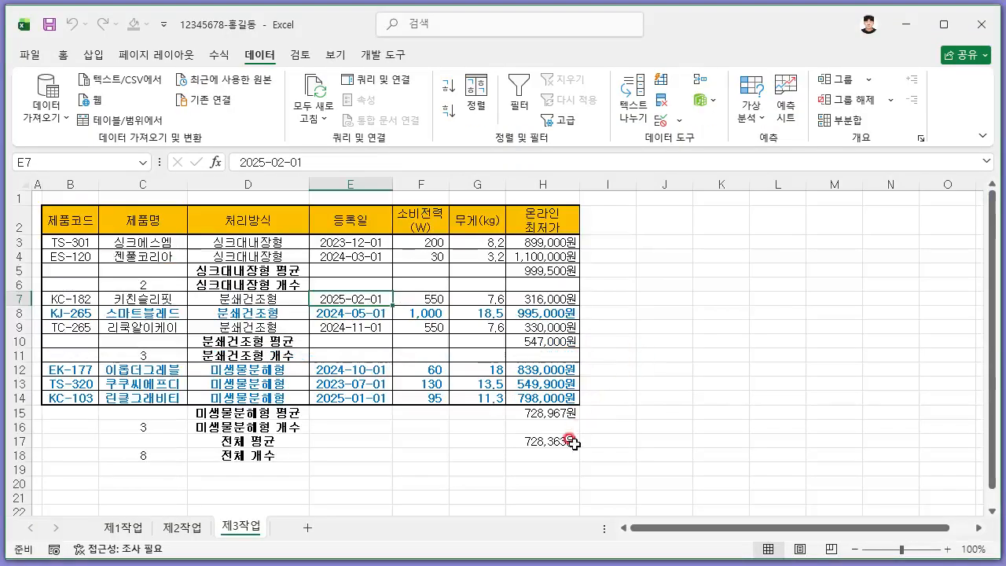
{"action": "key", "text": "alt+Tab"}
{"action": "key", "text": "alt+Tab"}
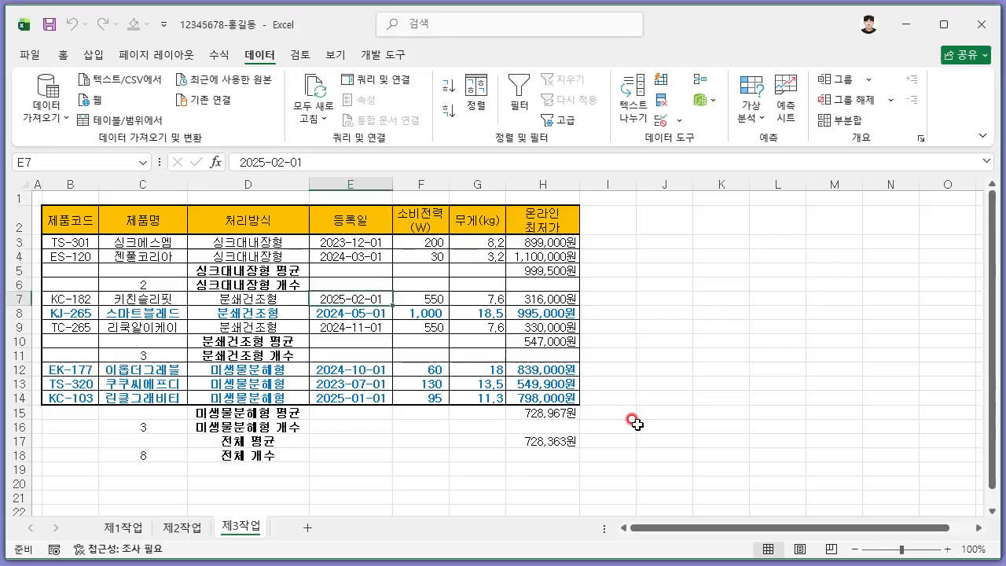
{"action": "key", "text": "alt+Tab"}
{"action": "key", "text": "alt+Tab"}
{"action": "key", "text": "alt+Tab"}
{"action": "key", "text": "alt+Tab"}
{"action": "scroll", "coordinate": [640, 423], "scroll_direction": "down", "scroll_amount": 4}
Examine the 제4작업 chart instructions on the next page of the exam PDF
{"action": "key", "text": "alt+Tab"}
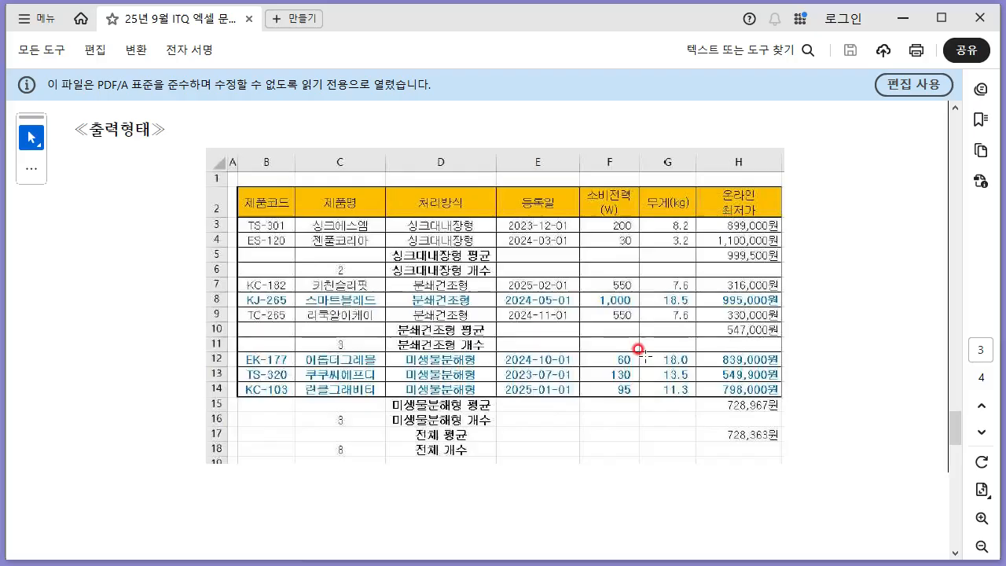
{"action": "scroll", "coordinate": [643, 354], "scroll_direction": "down", "scroll_amount": 10}
{"action": "scroll", "coordinate": [643, 355], "scroll_direction": "up", "scroll_amount": 15}
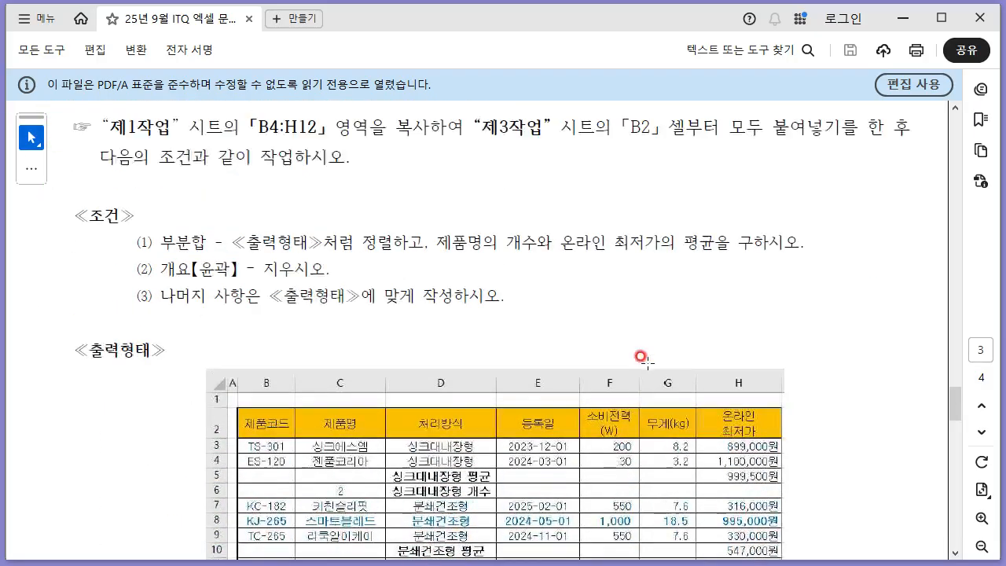
{"action": "scroll", "coordinate": [645, 359], "scroll_direction": "down", "scroll_amount": 10}
{"action": "scroll", "coordinate": [648, 367], "scroll_direction": "up", "scroll_amount": 2}
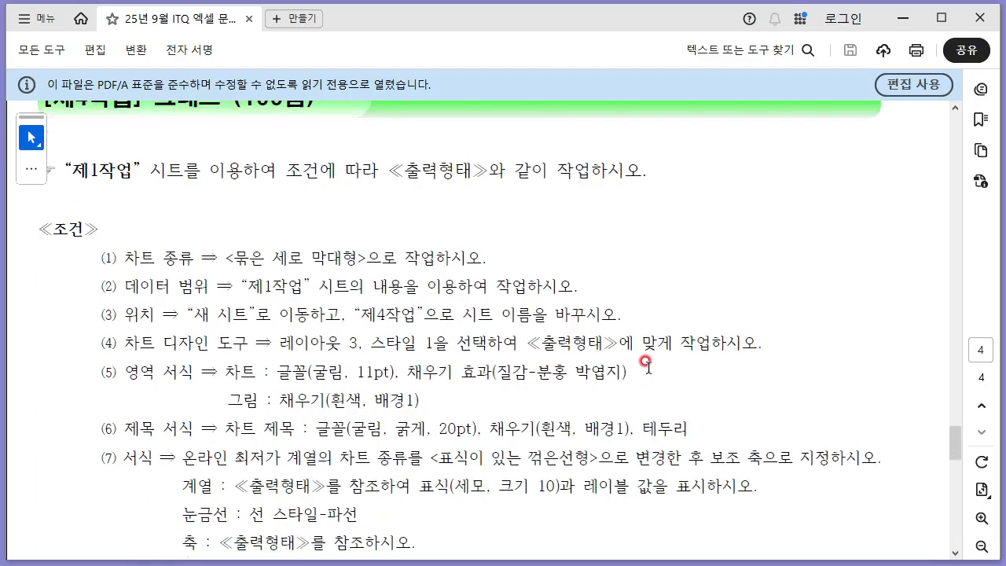
Examine the 제4작업 instructions and the expected chart's categories, series and legend in the exam PDF
{"action": "key", "text": "alt+Tab"}
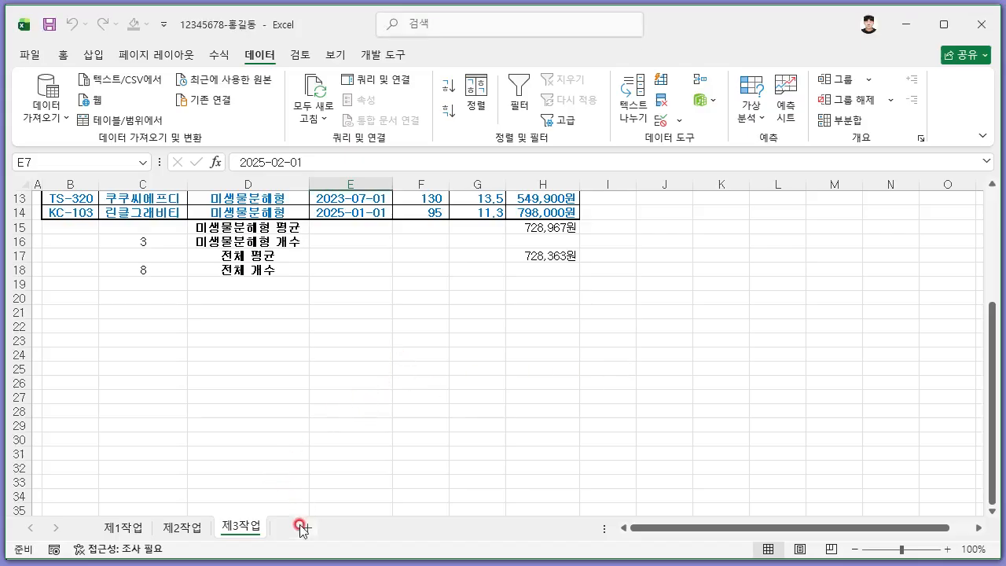
{"action": "key", "text": "alt+Tab"}
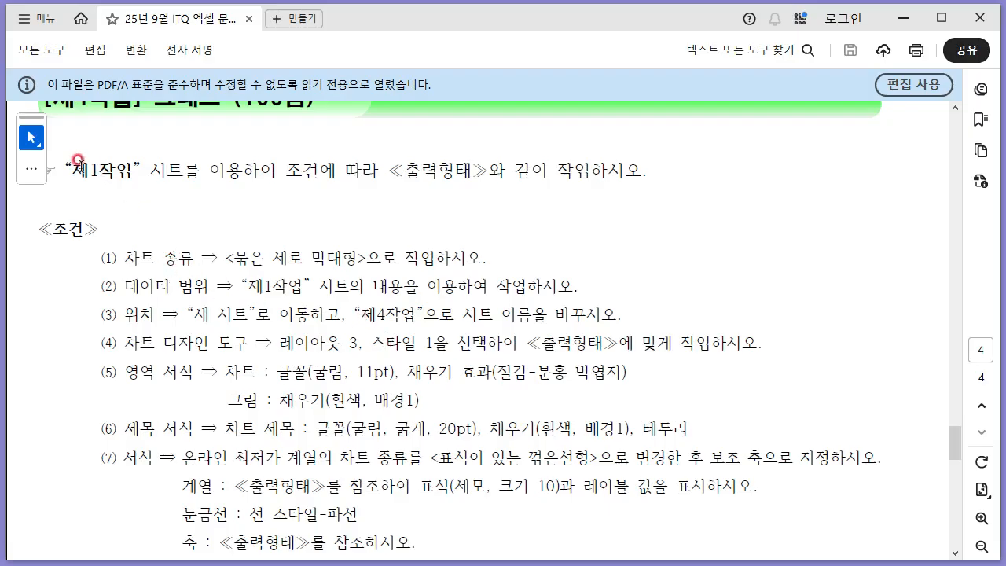
{"action": "left_click_drag", "start_coordinate": [80, 165], "coordinate": [277, 173]}
{"action": "left_click", "coordinate": [338, 239]}
{"action": "scroll", "coordinate": [347, 251], "scroll_direction": "down", "scroll_amount": 15}
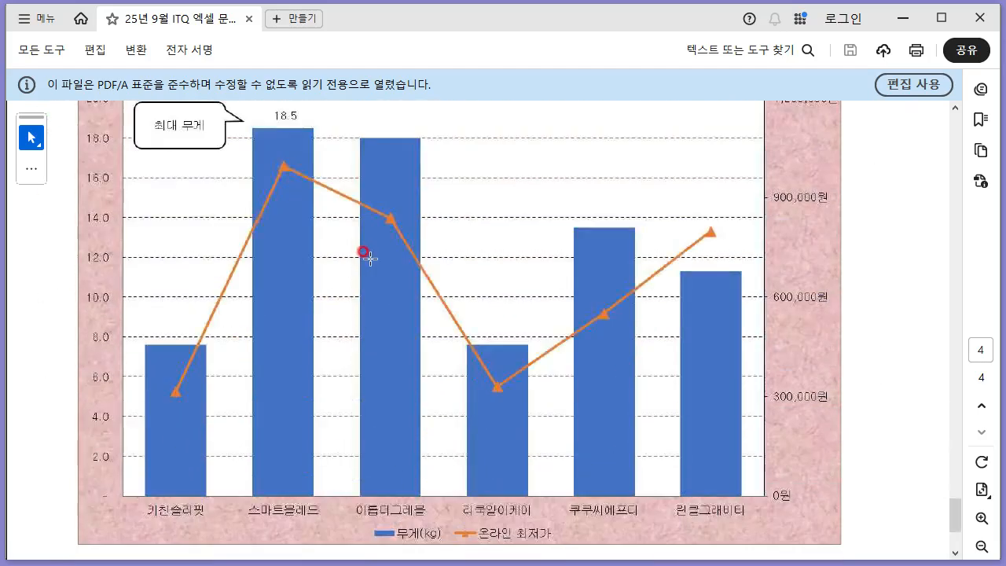
{"action": "scroll", "coordinate": [369, 258], "scroll_direction": "down", "scroll_amount": 2}
{"action": "scroll", "coordinate": [393, 285], "scroll_direction": "up", "scroll_amount": 1}
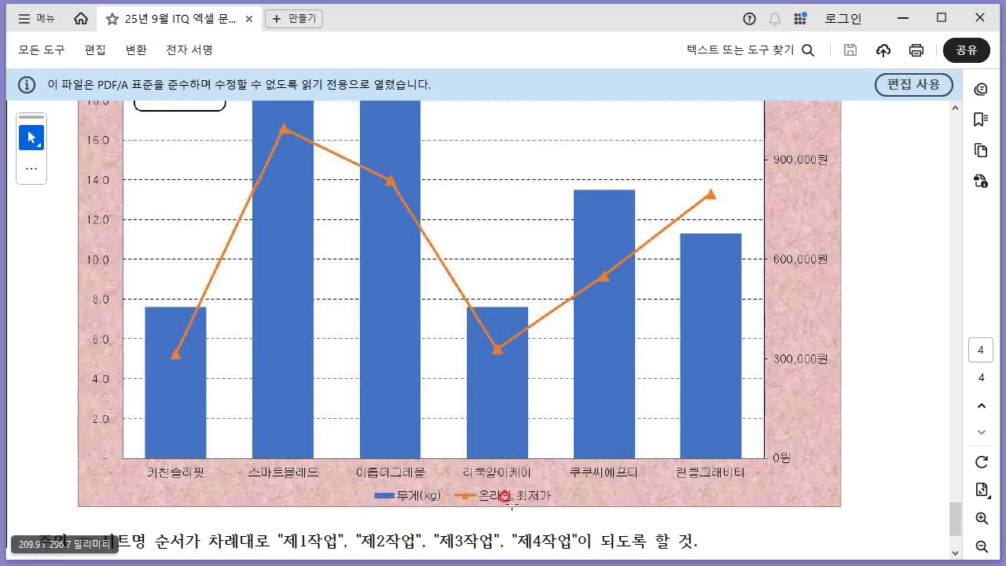
{"action": "left_click", "coordinate": [431, 434]}
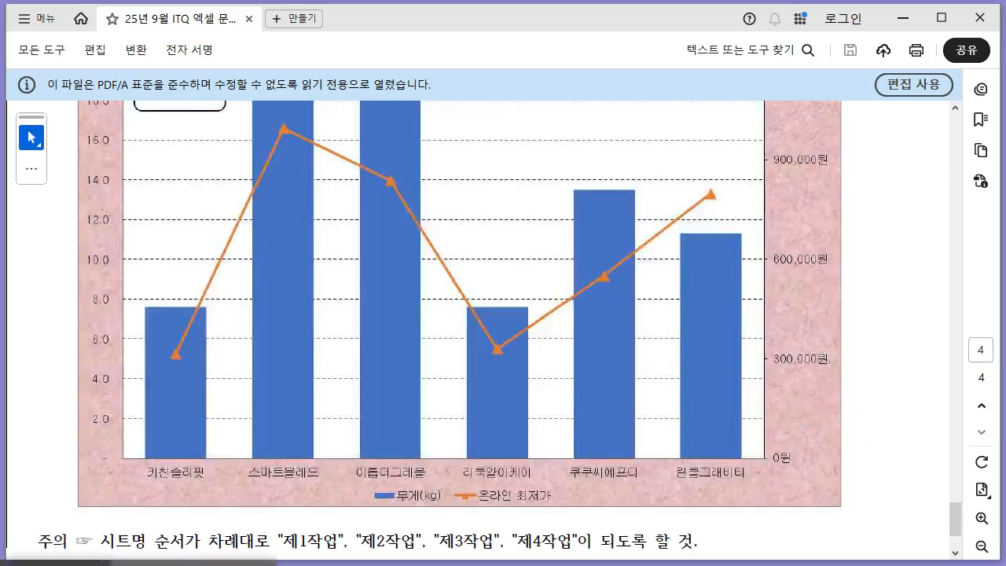
In Excel's 제1작업 sheet, select the 제품명, 무게(kg) and 온라인 최저가 columns with headers, from row 4 through row 12
{"action": "left_click", "coordinate": [134, 563]}
{"action": "left_click", "coordinate": [132, 532]}
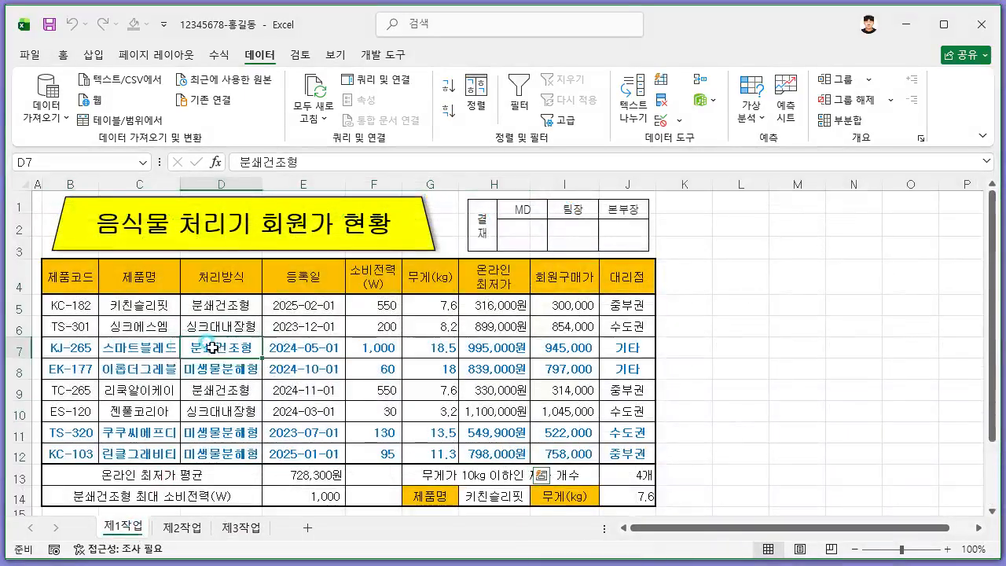
{"action": "left_click_drag", "start_coordinate": [147, 280], "coordinate": [148, 449]}
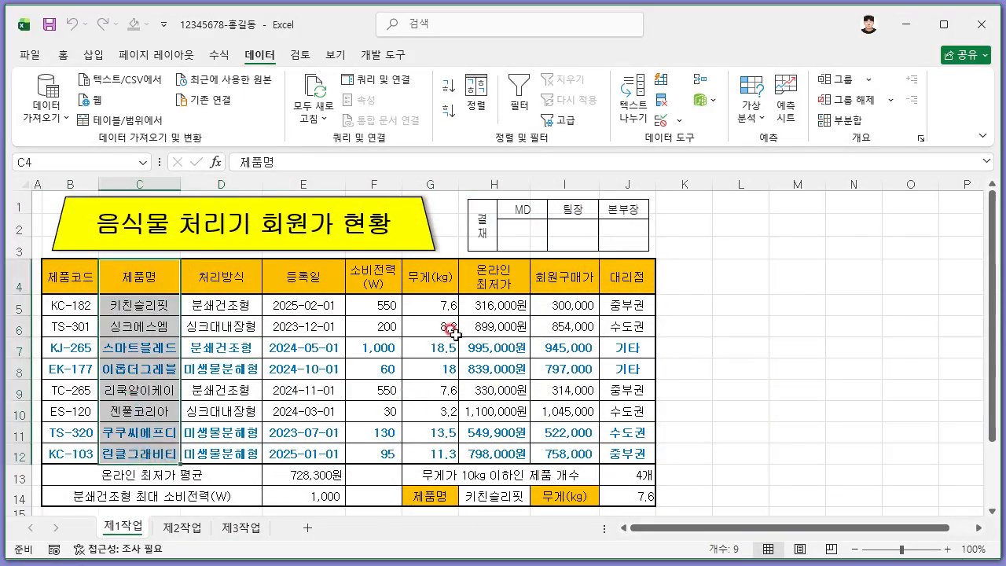
{"action": "left_click_drag", "start_coordinate": [434, 277], "coordinate": [444, 446]}
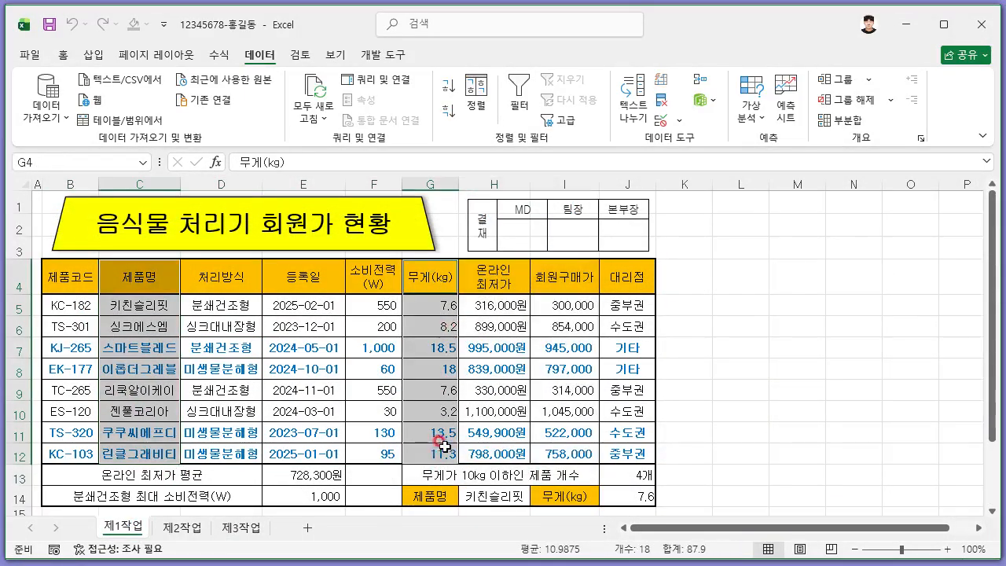
{"action": "key", "text": "alt+Tab"}
{"action": "key", "text": "alt+Tab"}
{"action": "left_click_drag", "start_coordinate": [500, 281], "coordinate": [496, 454]}
{"action": "key", "text": "alt+Tab"}
Insert a clustered column chart (묶은 세로 막대형) from the selected columns, as the exam's first condition requires
{"action": "scroll", "coordinate": [533, 366], "scroll_direction": "up", "scroll_amount": 10}
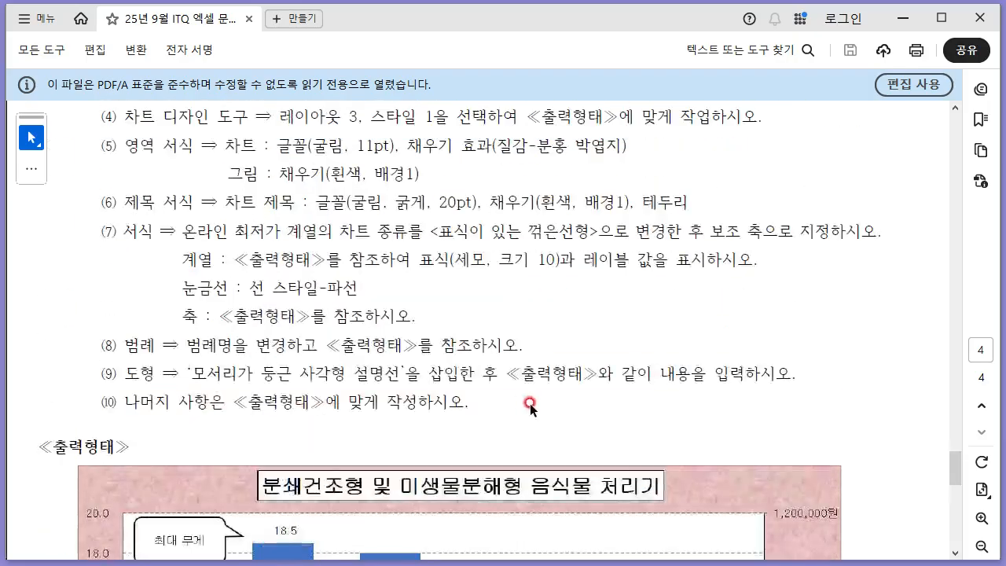
{"action": "key", "text": "alt+Tab"}
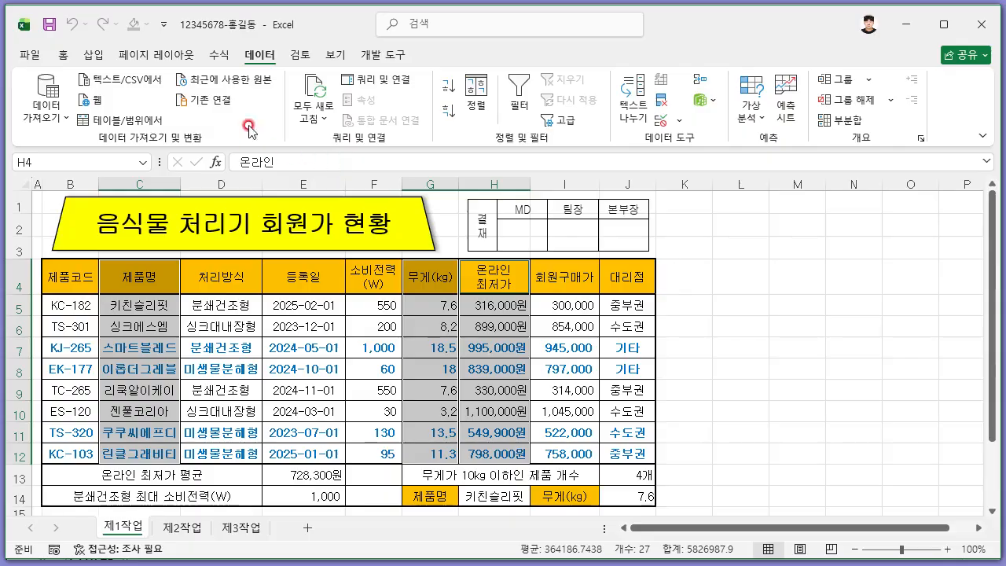
{"action": "left_click", "coordinate": [92, 54]}
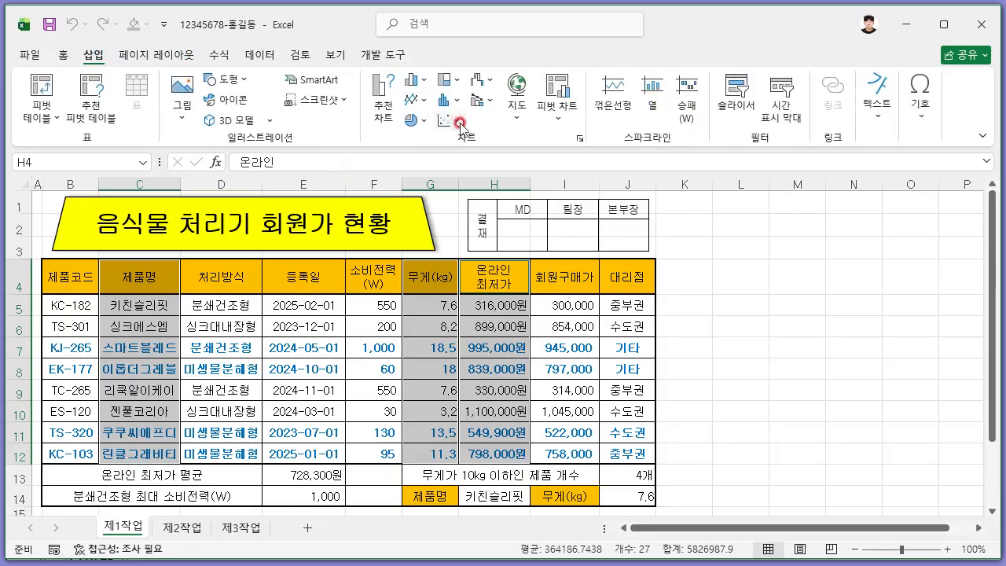
{"action": "left_click", "coordinate": [581, 139]}
{"action": "left_click", "coordinate": [346, 92]}
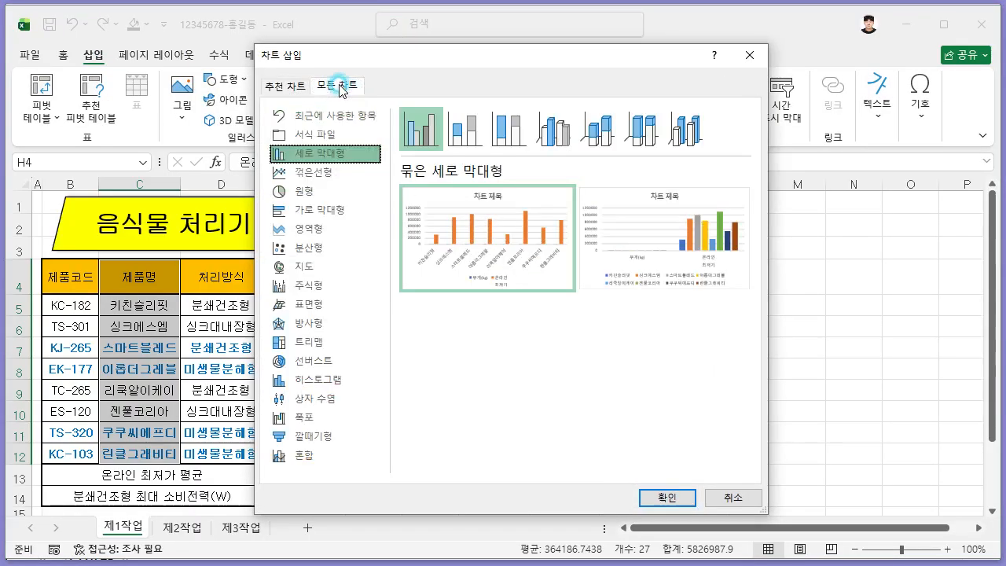
{"action": "mouse_move", "coordinate": [465, 228]}
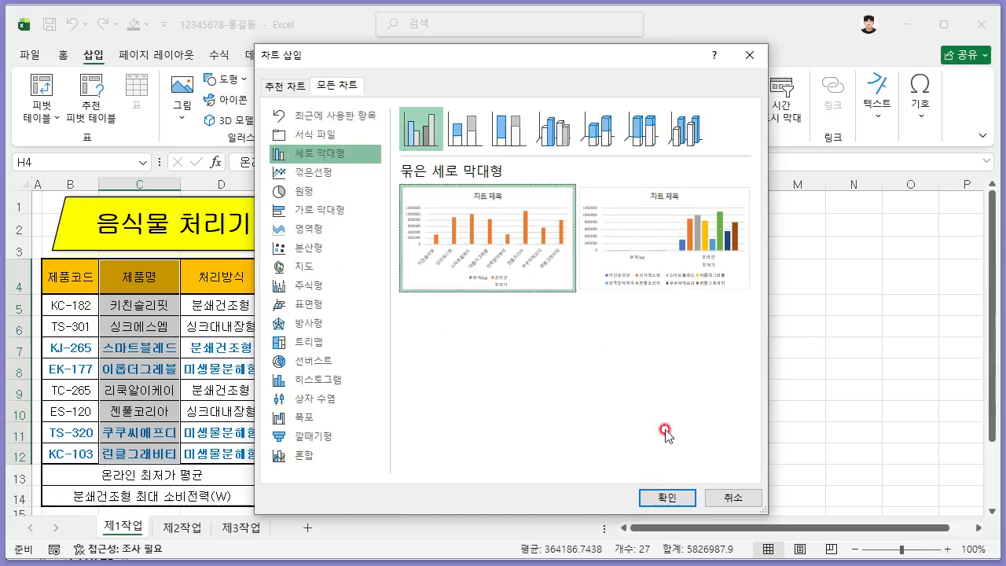
{"action": "left_click", "coordinate": [667, 498]}
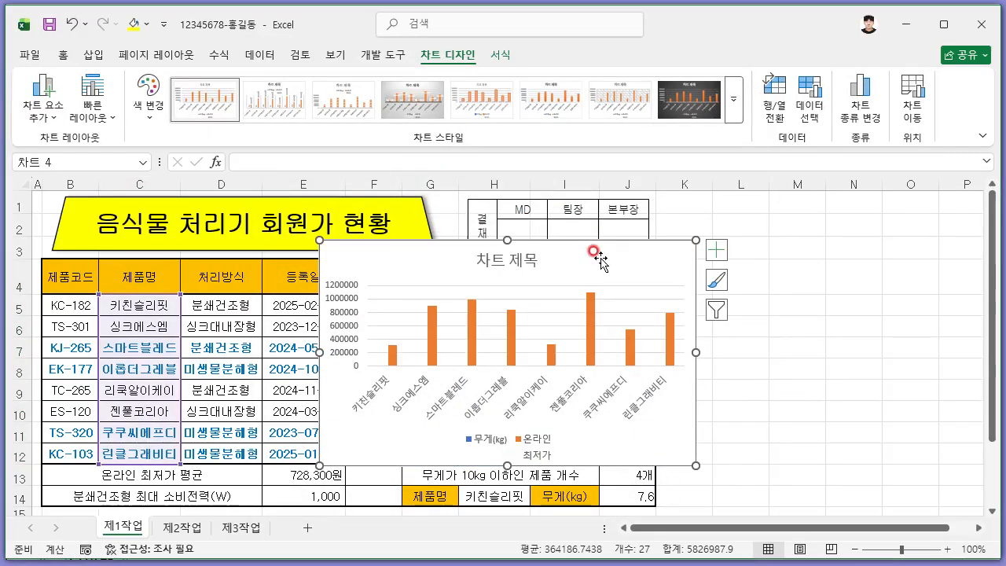
Relocate the chart to a new sheet named 제4작업 and place that sheet after 제3작업
{"action": "key", "text": "alt+Tab"}
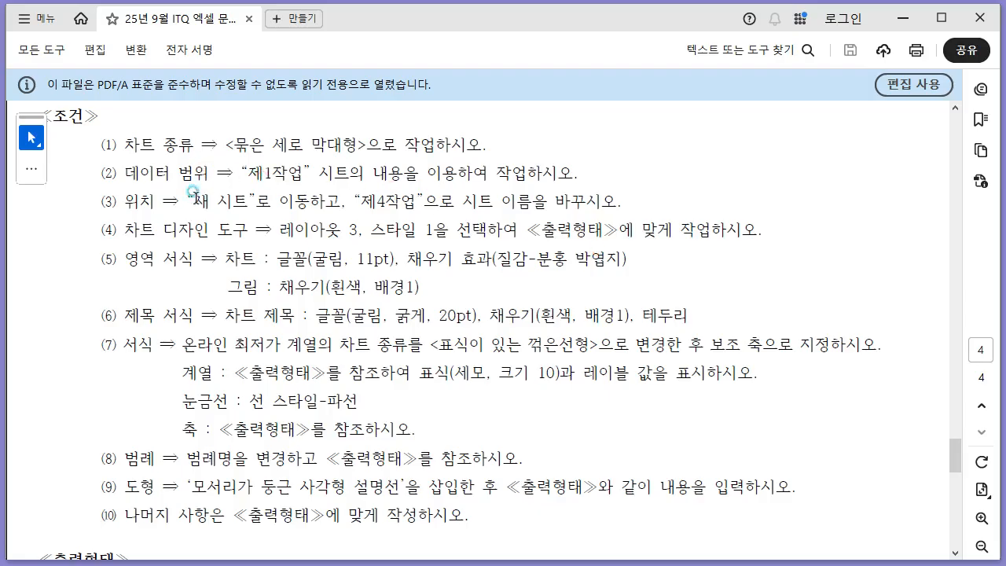
{"action": "left_click_drag", "start_coordinate": [192, 191], "coordinate": [595, 208]}
{"action": "key", "text": "alt+Tab"}
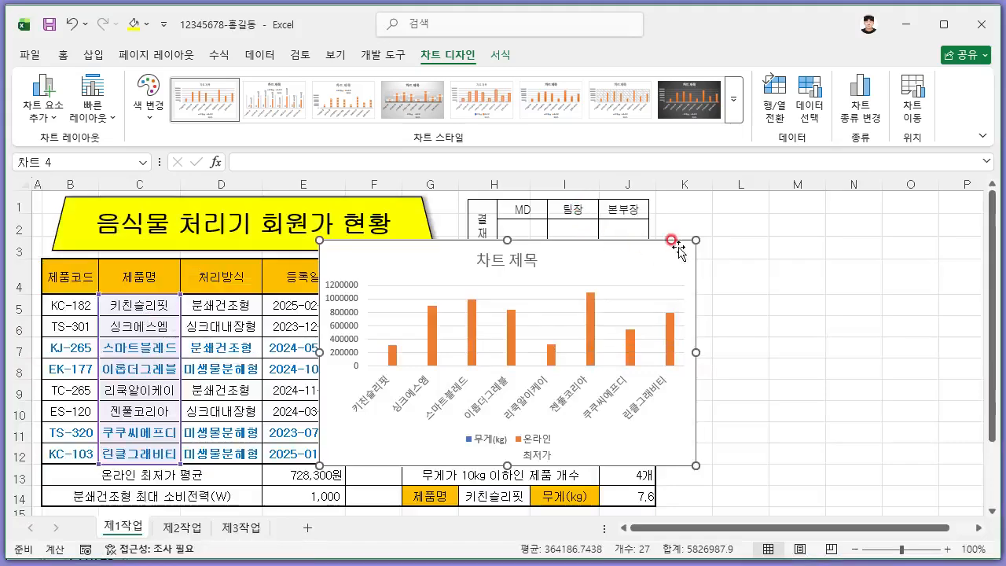
{"action": "left_click", "coordinate": [670, 239]}
{"action": "left_click", "coordinate": [416, 60]}
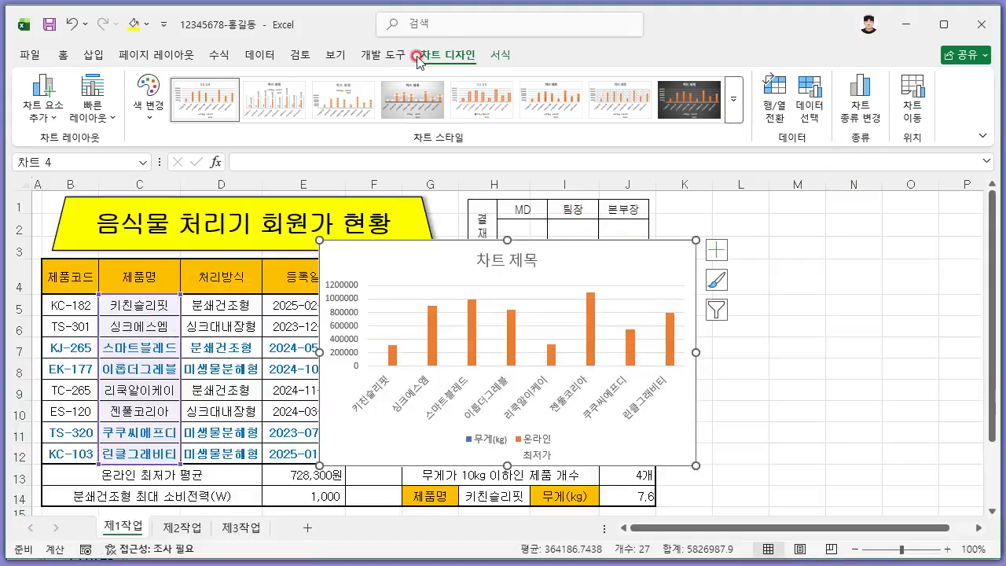
{"action": "left_click", "coordinate": [918, 112]}
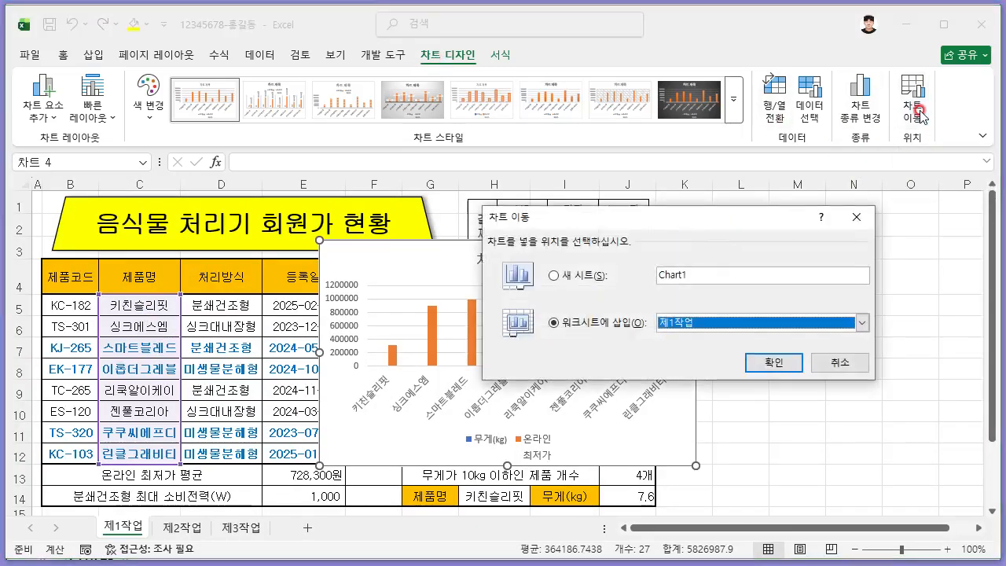
{"action": "left_click", "coordinate": [595, 275]}
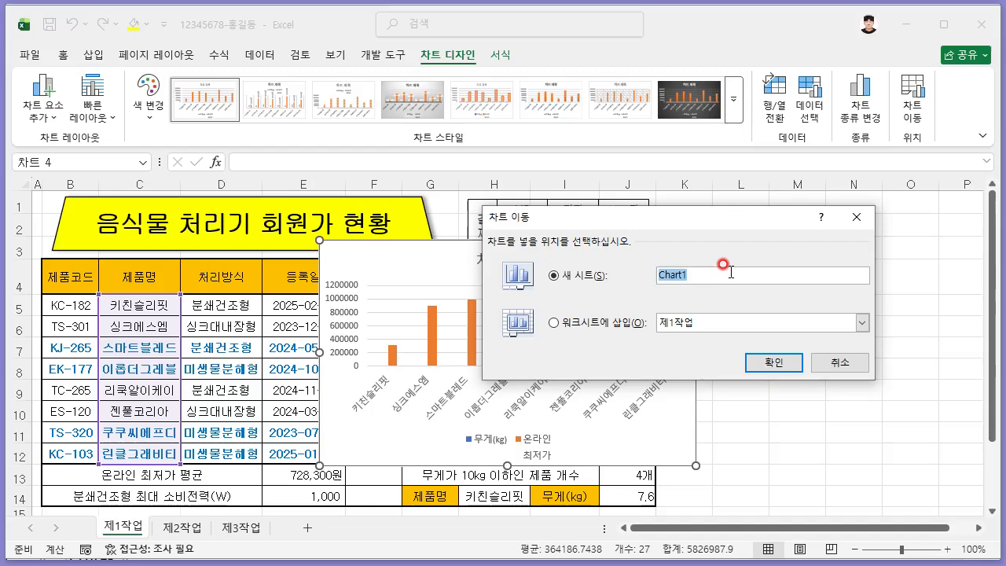
{"action": "type", "text": "제4ㅈ"}
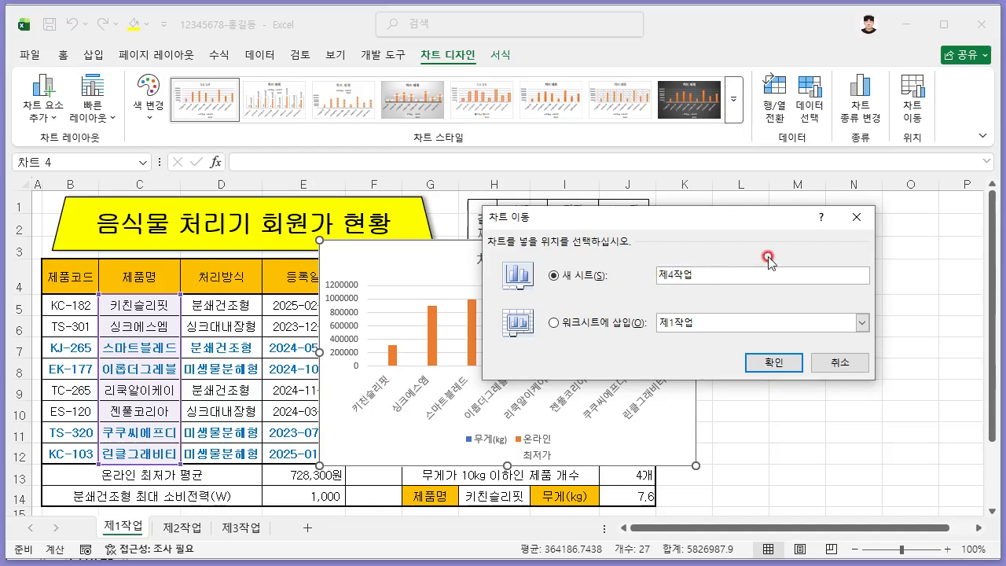
{"action": "left_click", "coordinate": [774, 362]}
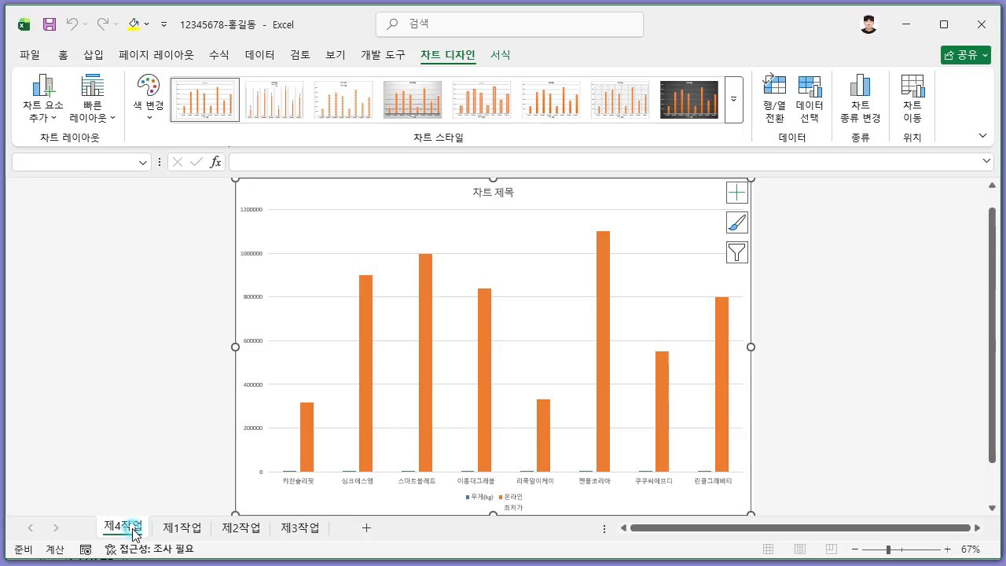
{"action": "mouse_move", "coordinate": [133, 535]}
{"action": "left_mouse_down"}
{"action": "mouse_move", "coordinate": [333, 535]}
{"action": "mouse_move", "coordinate": [338, 523]}
{"action": "mouse_move", "coordinate": [342, 537]}
{"action": "left_mouse_up"}
Check the chart design condition in the PDF, and apply Layout 3 and Style 1 to the chart
{"action": "key", "text": "alt+Tab"}
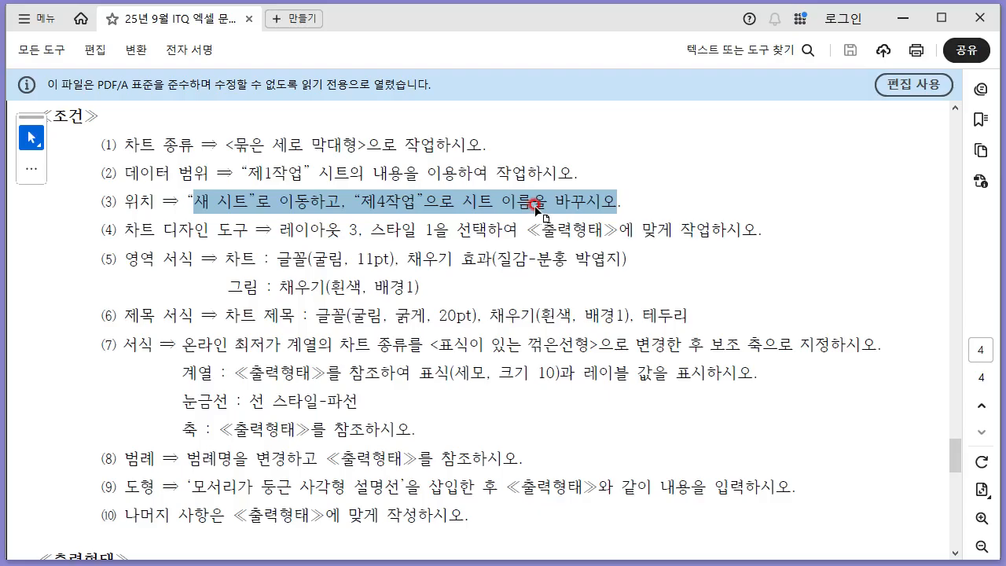
{"action": "left_click_drag", "start_coordinate": [280, 229], "coordinate": [439, 236]}
{"action": "key", "text": "alt+Tab"}
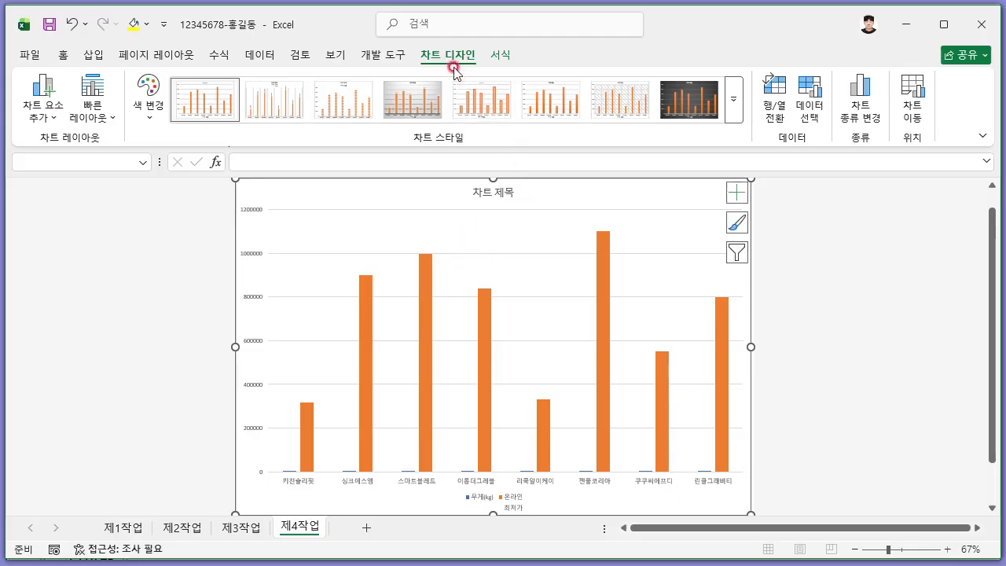
{"action": "left_click", "coordinate": [102, 118]}
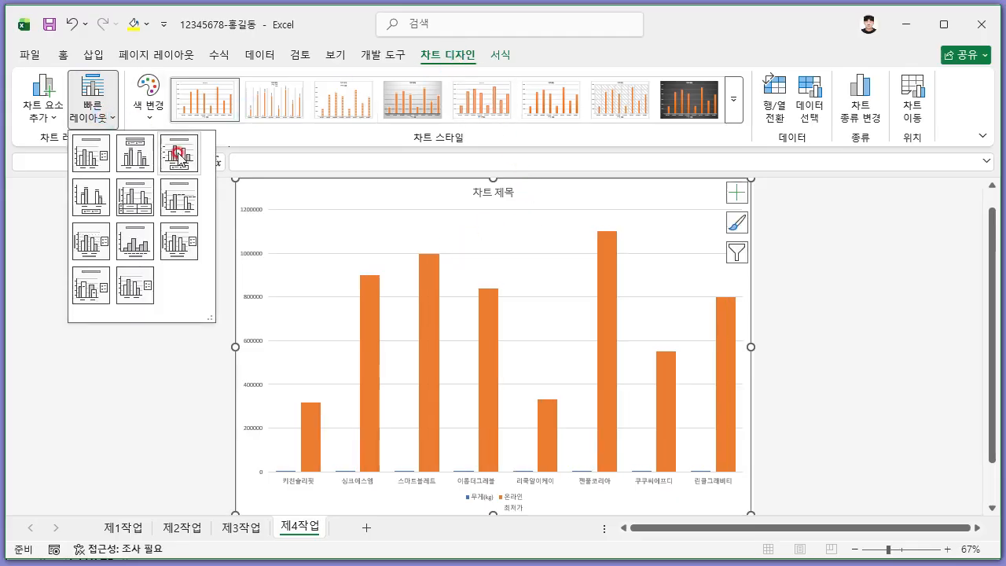
{"action": "left_click", "coordinate": [179, 154]}
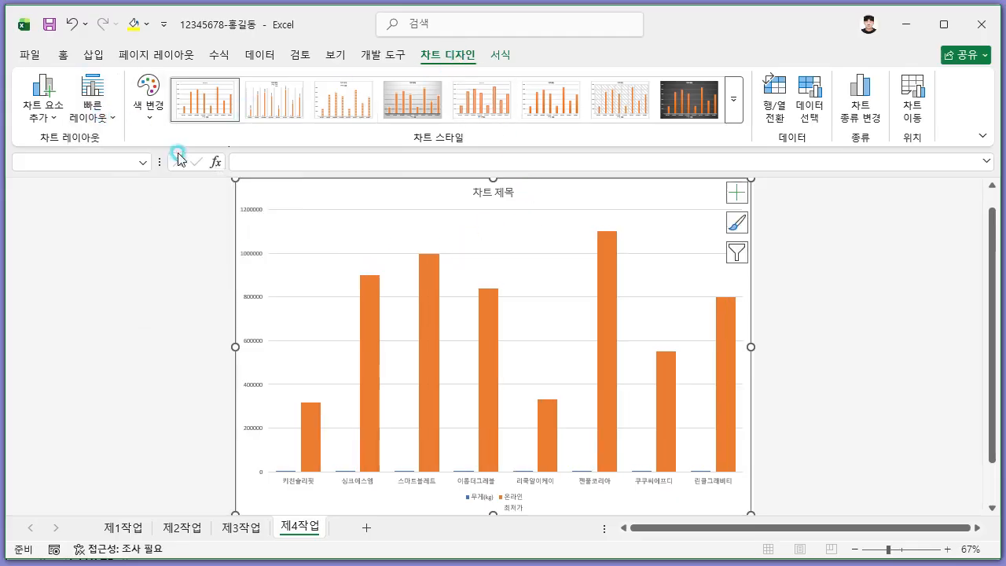
{"action": "left_click", "coordinate": [734, 99]}
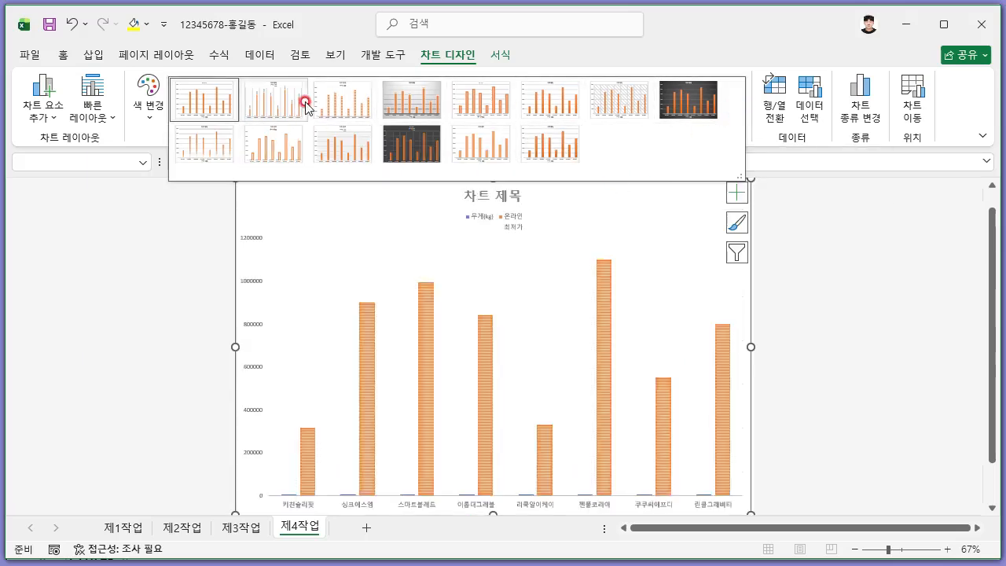
{"action": "left_click", "coordinate": [191, 99]}
Check the area format condition in the PDF, and set the whole chart's font to 굴림, 11 pt
{"action": "key", "text": "alt+Tab"}
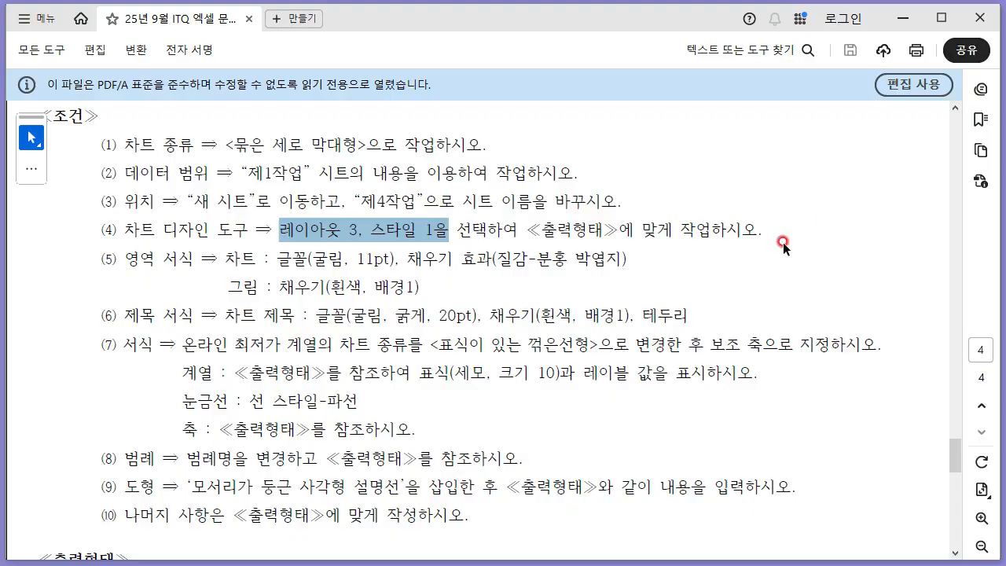
{"action": "left_click_drag", "start_coordinate": [228, 260], "coordinate": [392, 265]}
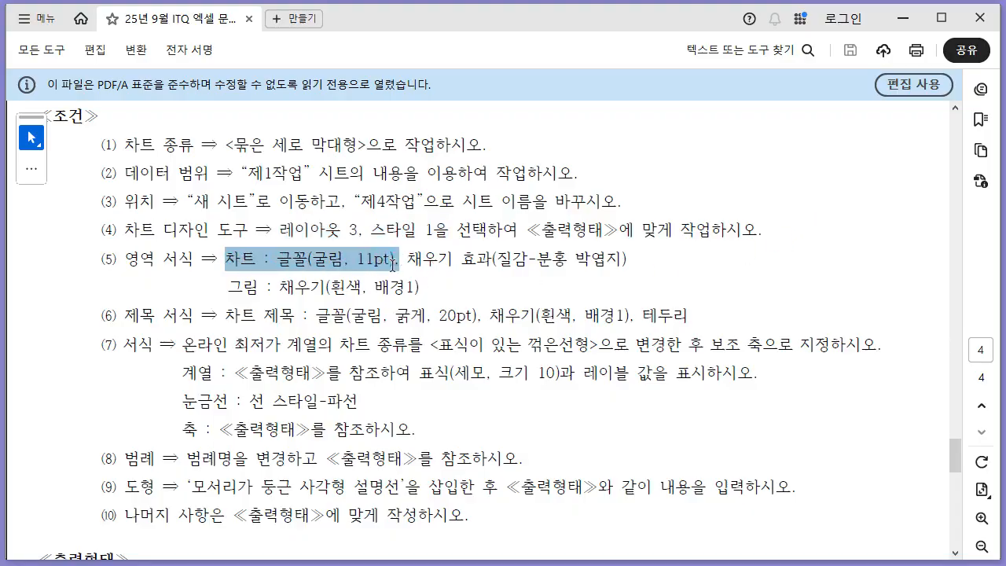
{"action": "key", "text": "alt+Tab"}
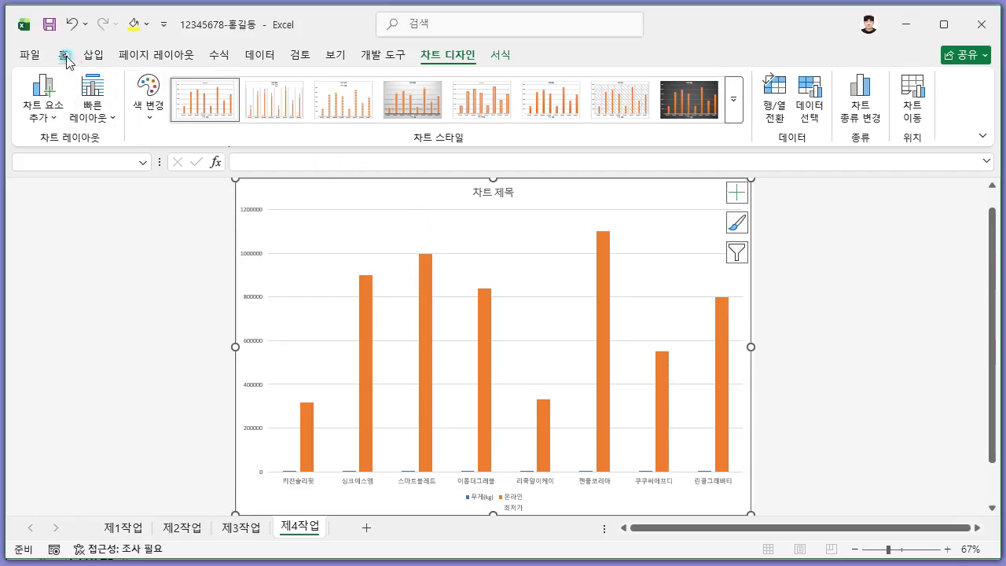
{"action": "left_click", "coordinate": [65, 54]}
{"action": "left_click", "coordinate": [191, 81]}
{"action": "type", "text": "굴림"}
{"action": "key", "text": "Tab"}
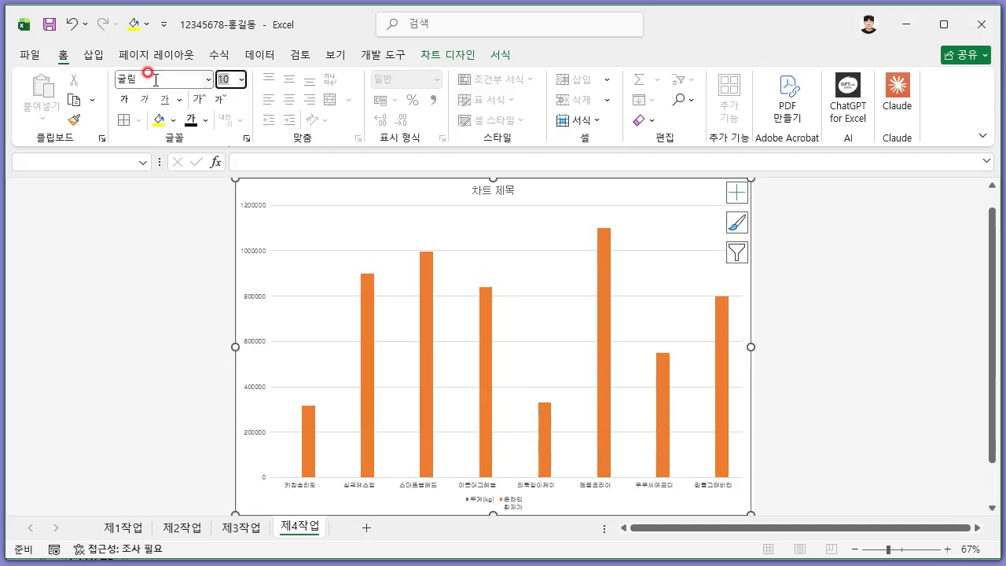
{"action": "type", "text": "11"}
{"action": "key", "text": "Return"}
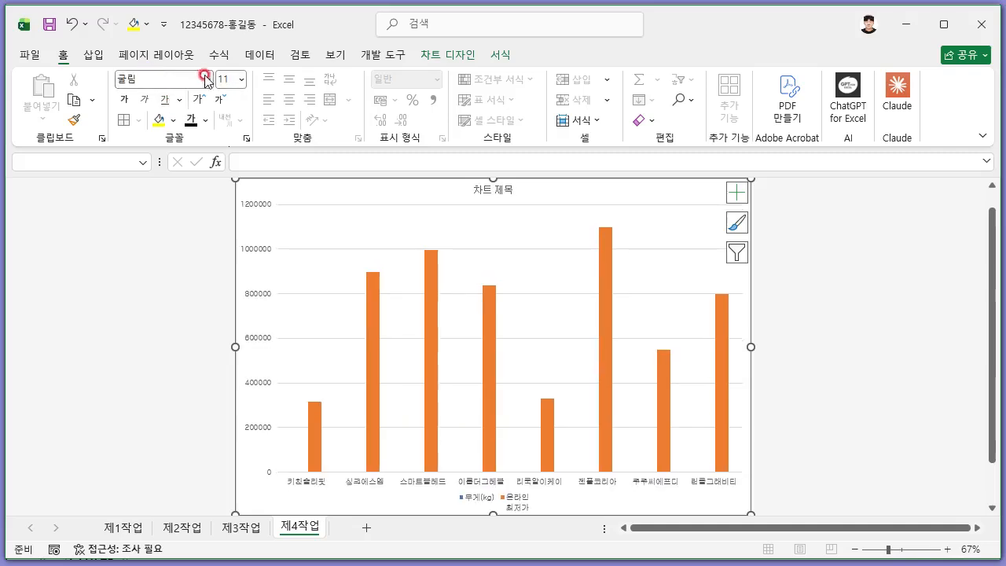
Compare the chart's text with the PDF's expected output and set the whole chart's font colour to black
{"action": "key", "text": "alt+Tab"}
{"action": "scroll", "coordinate": [424, 338], "scroll_direction": "down", "scroll_amount": 5}
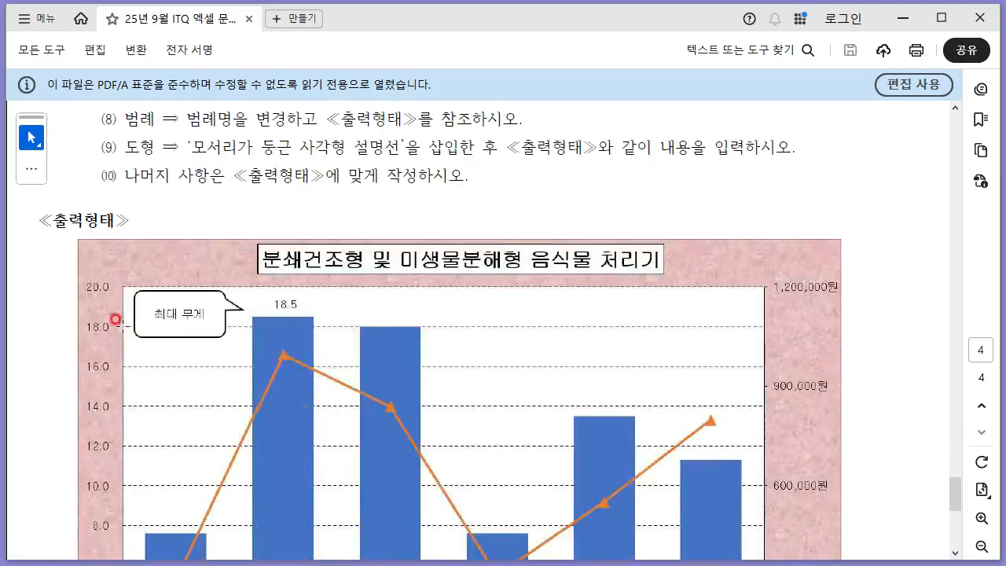
{"action": "scroll", "coordinate": [158, 318], "scroll_direction": "up", "scroll_amount": 2}
{"action": "scroll", "coordinate": [204, 318], "scroll_direction": "up", "scroll_amount": 4}
{"action": "scroll", "coordinate": [247, 332], "scroll_direction": "down", "scroll_amount": 1}
{"action": "key", "text": "alt+Tab"}
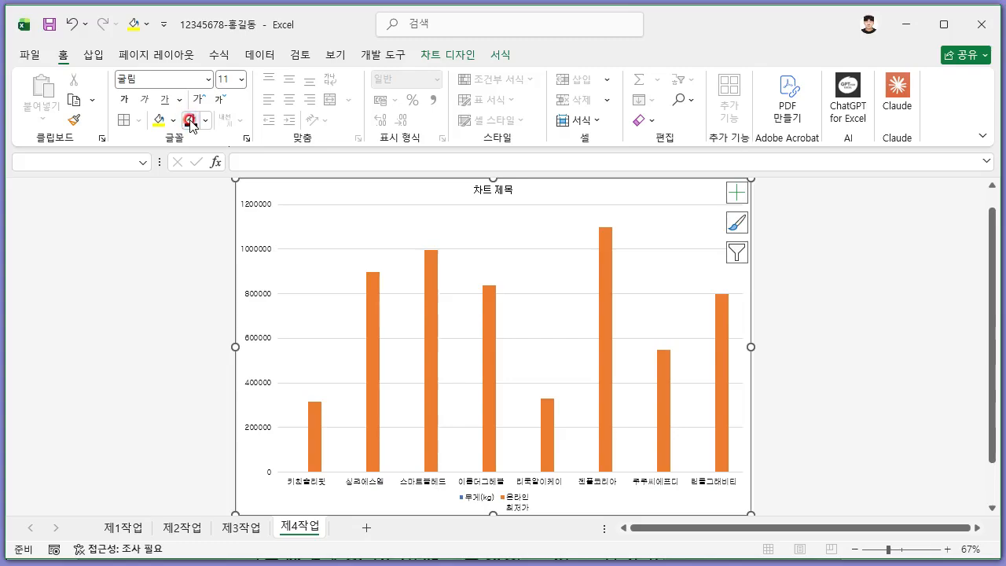
{"action": "key", "text": "alt+Tab"}
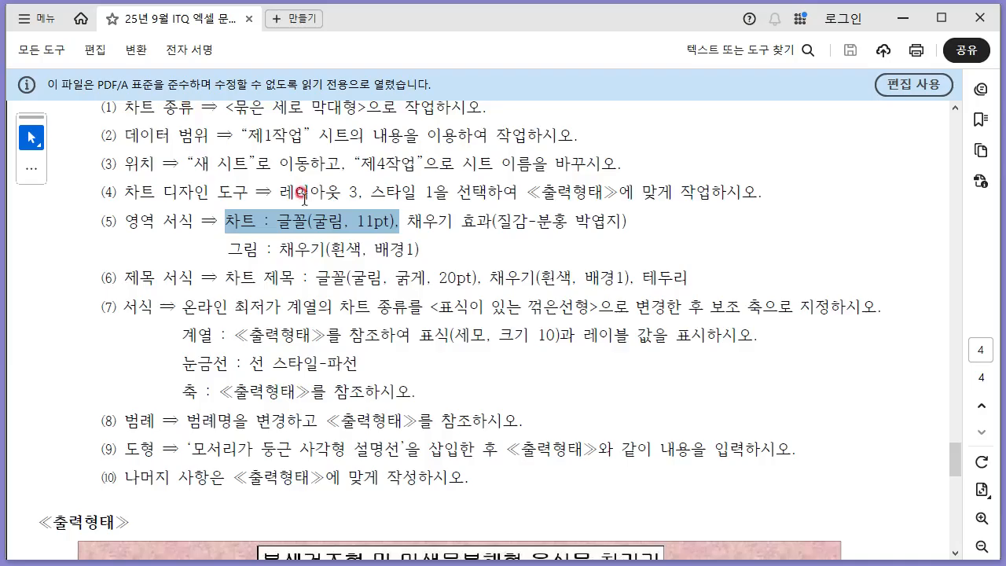
{"action": "key", "text": "alt+Tab"}
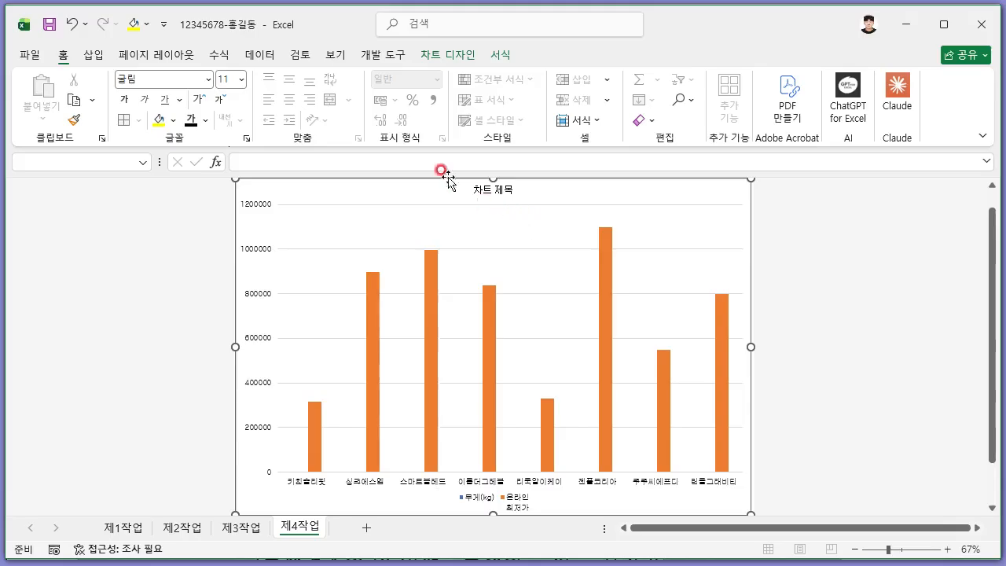
Fill the chart area with the 분홍 박엽지 texture
{"action": "left_click", "coordinate": [500, 54]}
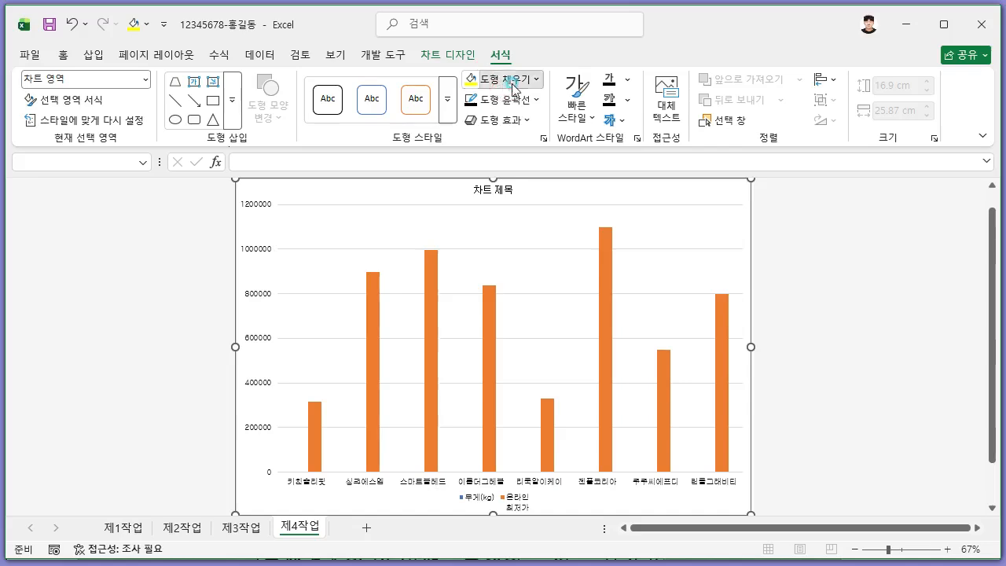
{"action": "left_click", "coordinate": [507, 79]}
{"action": "mouse_move", "coordinate": [550, 465]}
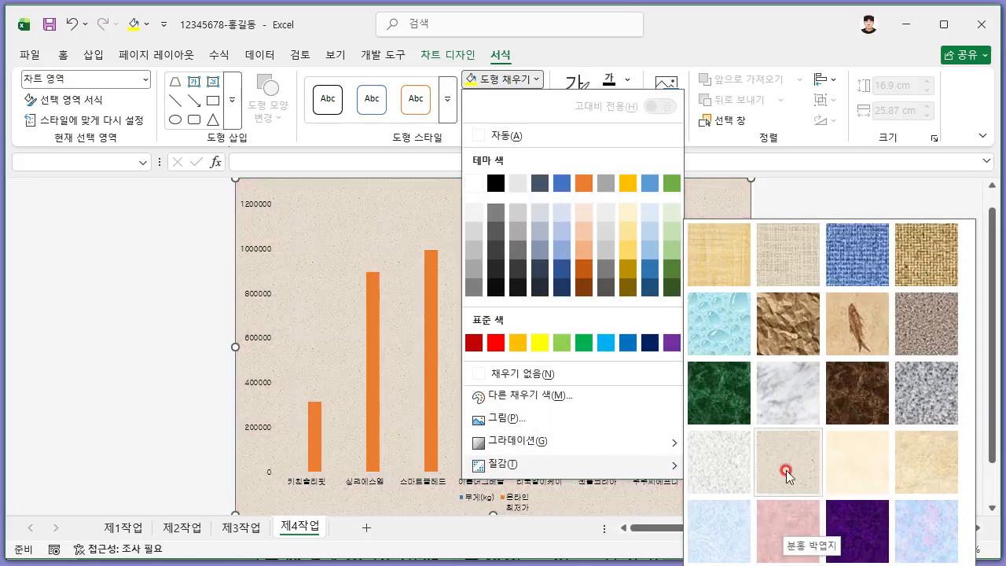
{"action": "left_click", "coordinate": [781, 503]}
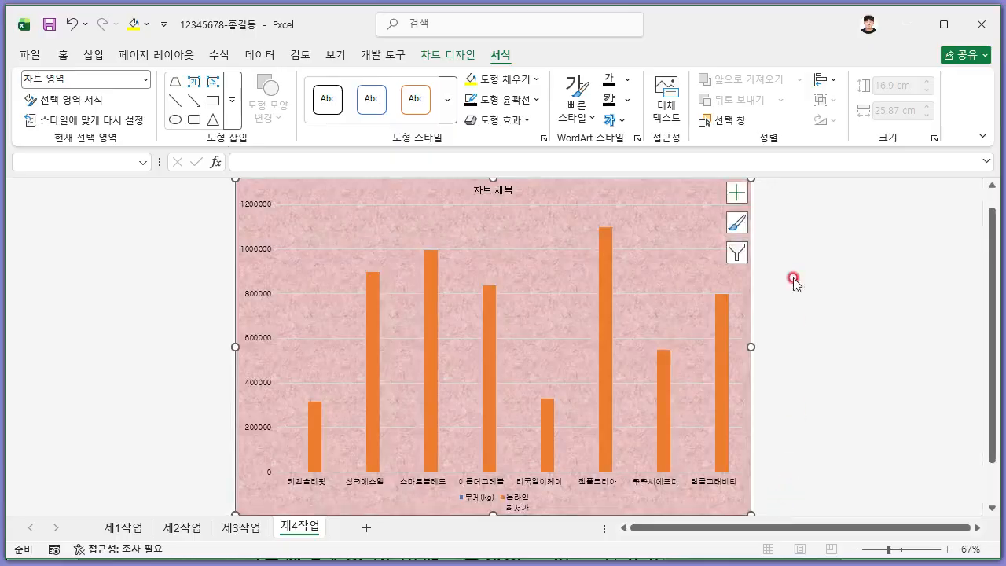
Check the plot area condition in the PDF, and fill the chart's plot area with 흰색, 배경 1
{"action": "key", "text": "alt+Tab"}
{"action": "left_click_drag", "start_coordinate": [229, 243], "coordinate": [415, 250]}
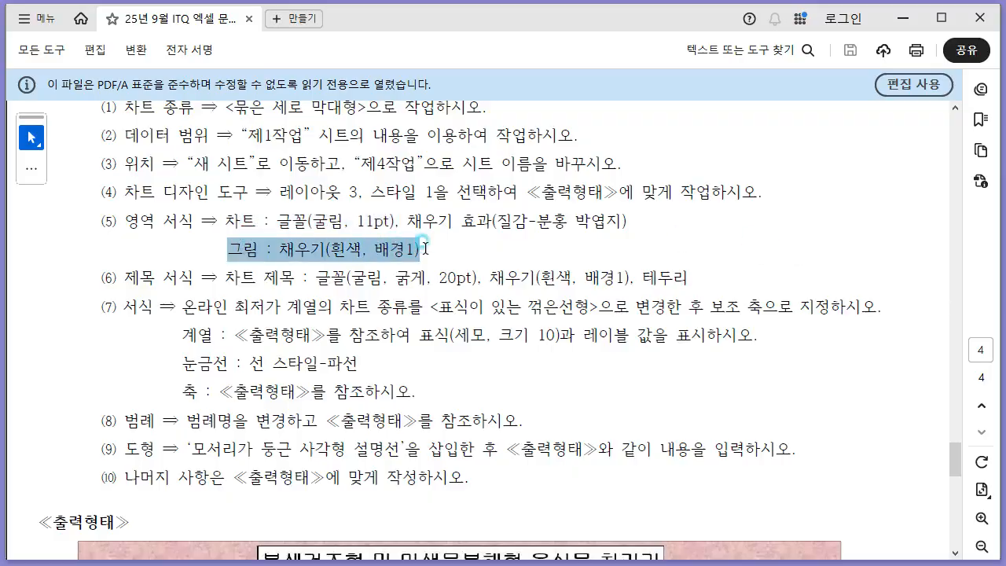
{"action": "key", "text": "alt+Tab"}
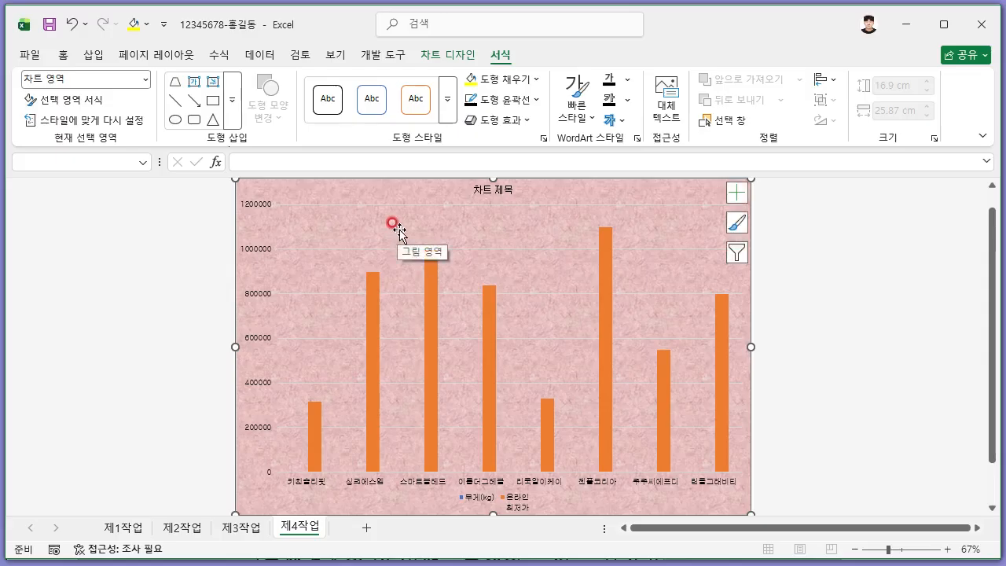
{"action": "left_click", "coordinate": [390, 224]}
{"action": "left_click", "coordinate": [502, 79]}
{"action": "left_click", "coordinate": [474, 186]}
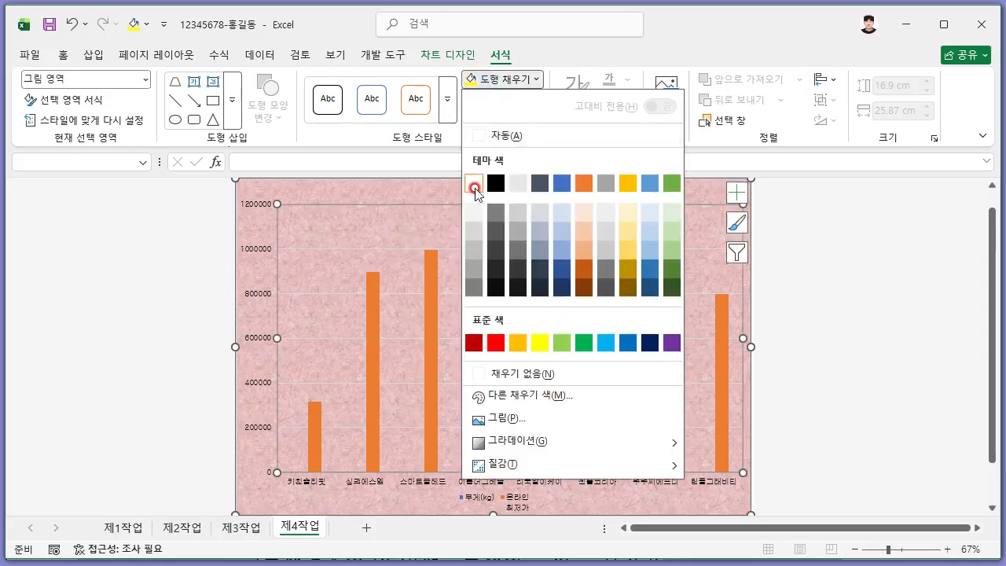
{"action": "left_click", "coordinate": [474, 186]}
{"action": "left_click", "coordinate": [866, 209]}
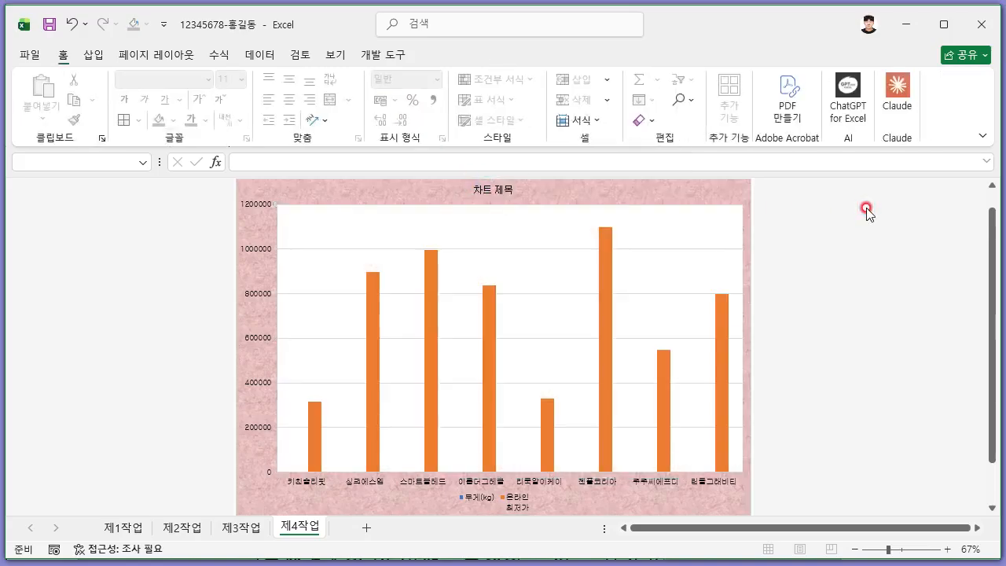
Check the chart title condition in the PDF, and replace the title text with 분쇄건조형 및 미생물분해형 음식물 처리기
{"action": "key", "text": "alt+Tab"}
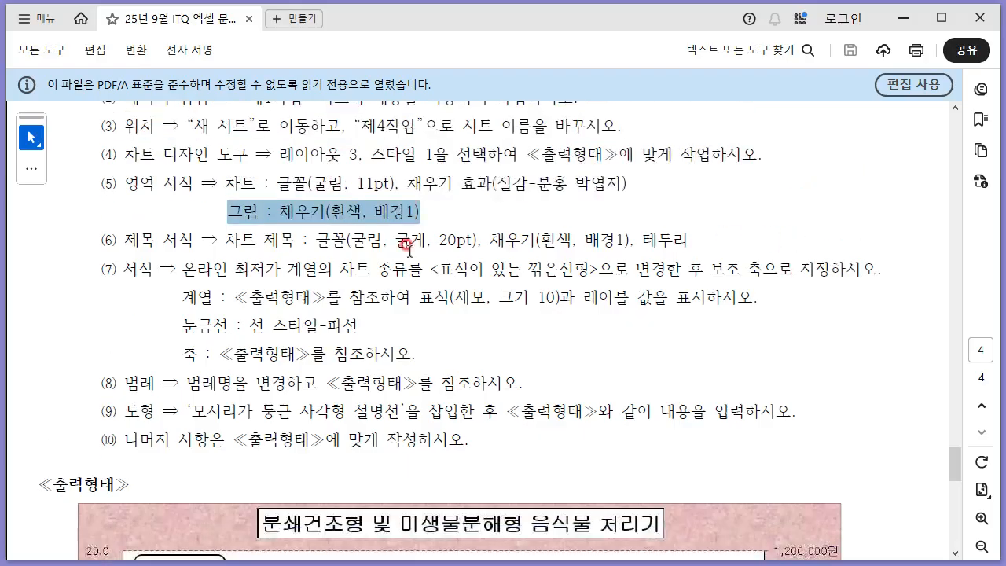
{"action": "left_click_drag", "start_coordinate": [225, 238], "coordinate": [294, 239]}
{"action": "key", "text": "alt+Tab"}
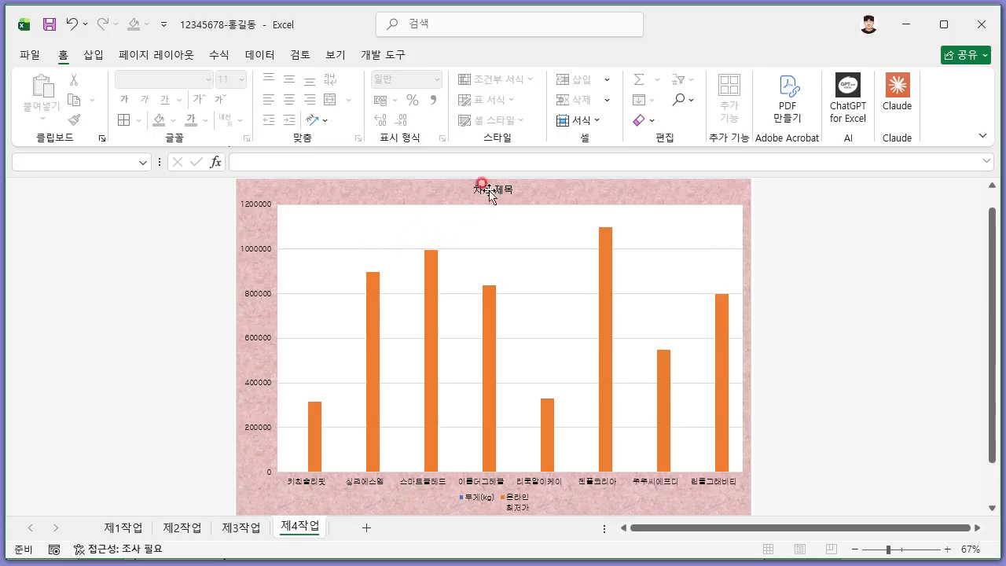
{"action": "left_click", "coordinate": [475, 185]}
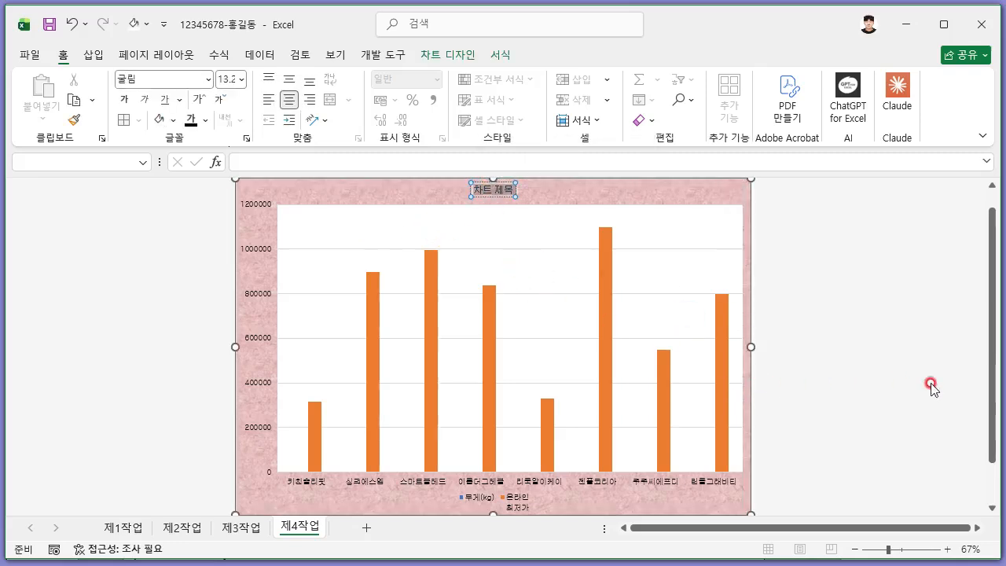
{"action": "left_click", "coordinate": [822, 235]}
{"action": "type", "text": "분쇄건조형"}
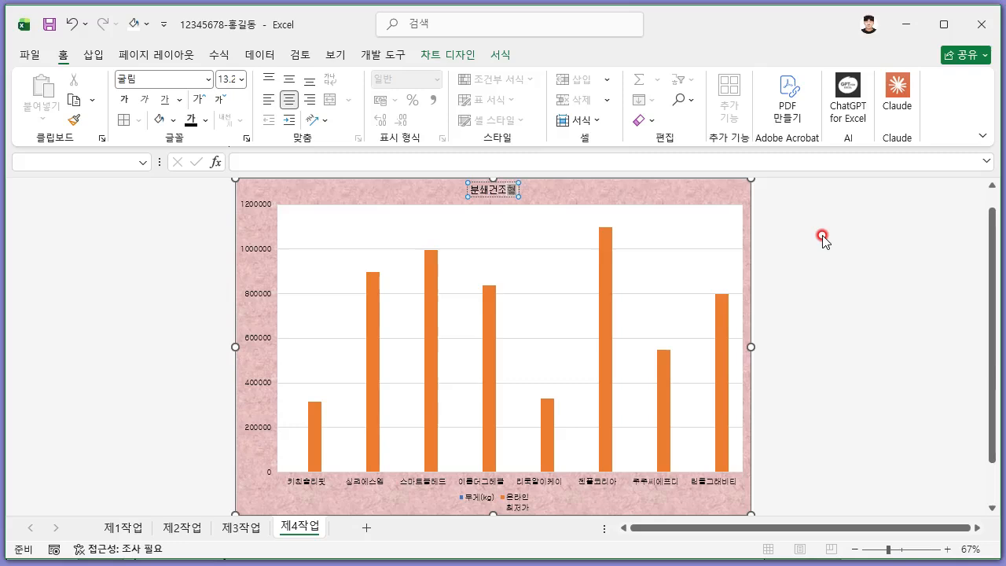
{"action": "type", "text": " 및 미생물분해"}
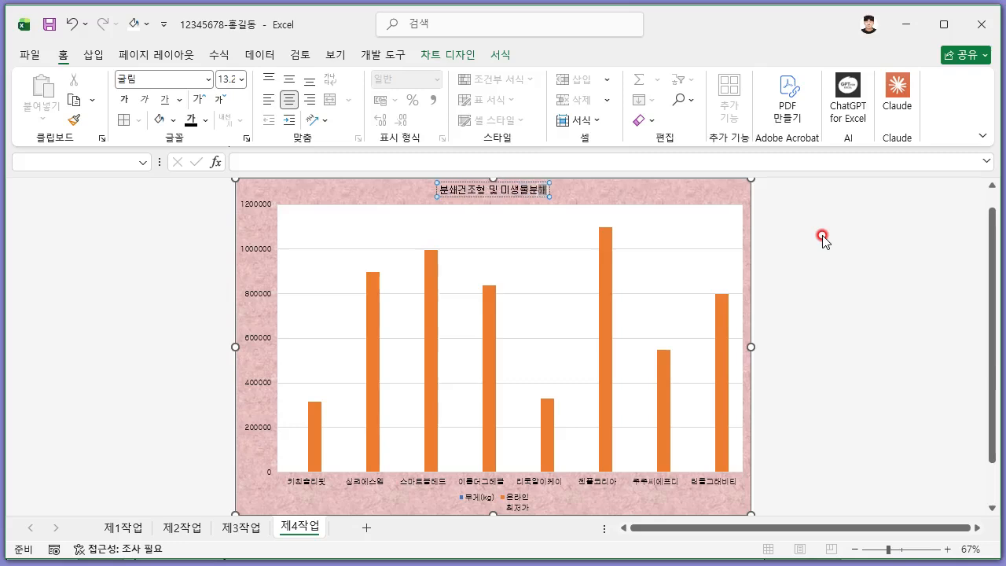
{"action": "type", "text": "형 음식물"}
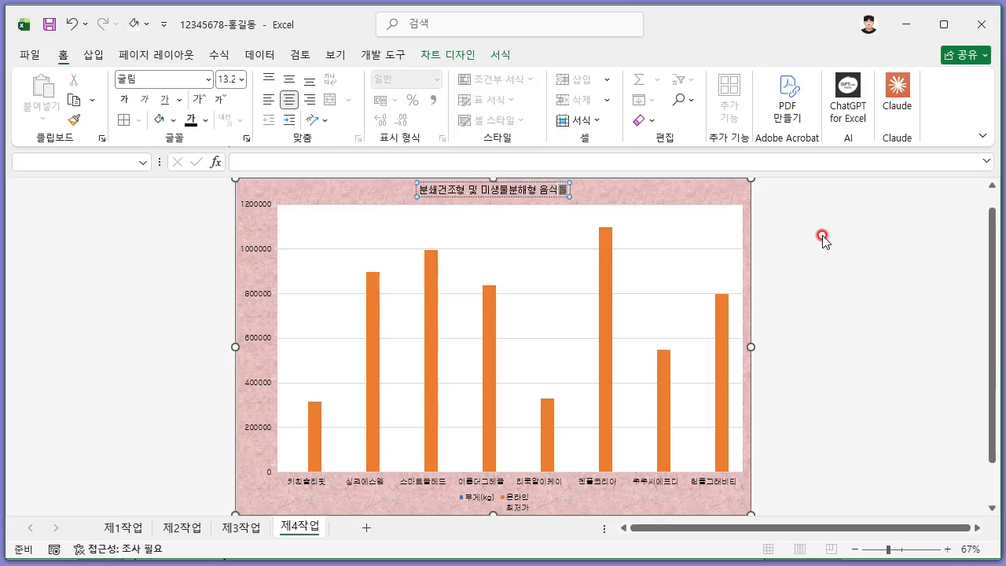
{"action": "type", "text": " 처리기"}
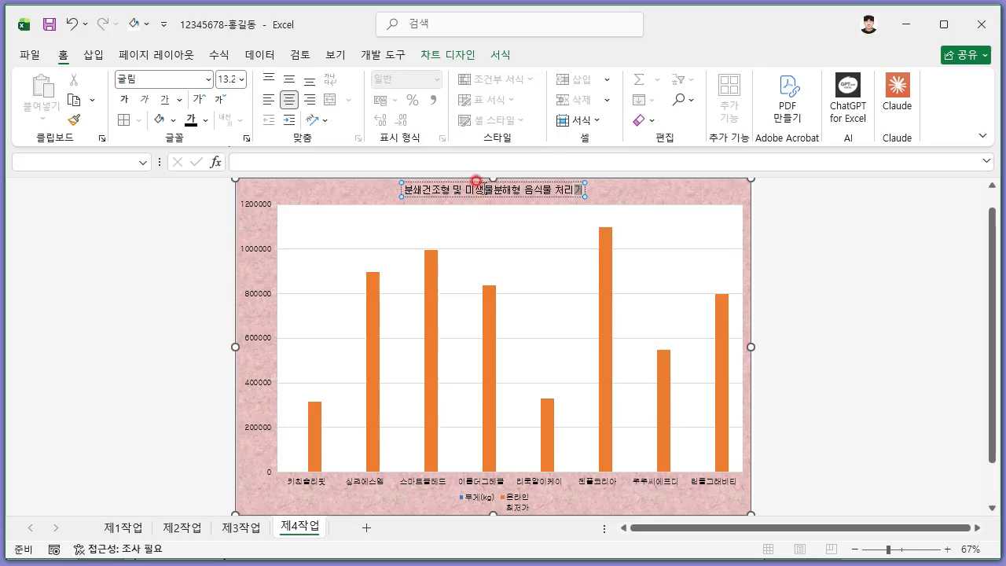
Check the title's font condition in the PDF, and make the whole 굴림 chart title 20 pt and bold
{"action": "triple_click", "coordinate": [478, 184]}
{"action": "left_click", "coordinate": [436, 191]}
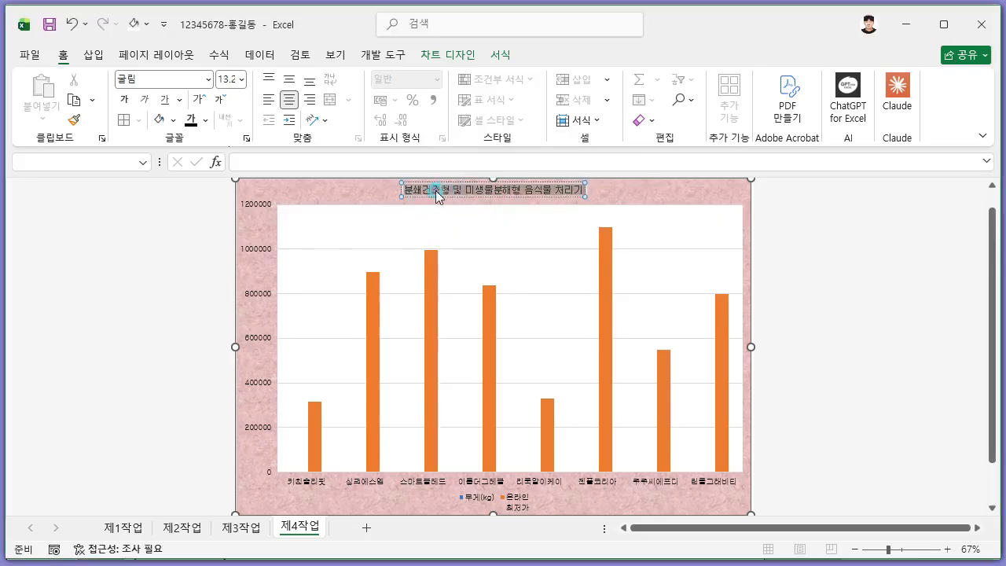
{"action": "double_click", "coordinate": [437, 191]}
{"action": "triple_click", "coordinate": [474, 189]}
{"action": "key", "text": "alt+Tab"}
{"action": "left_click", "coordinate": [327, 245]}
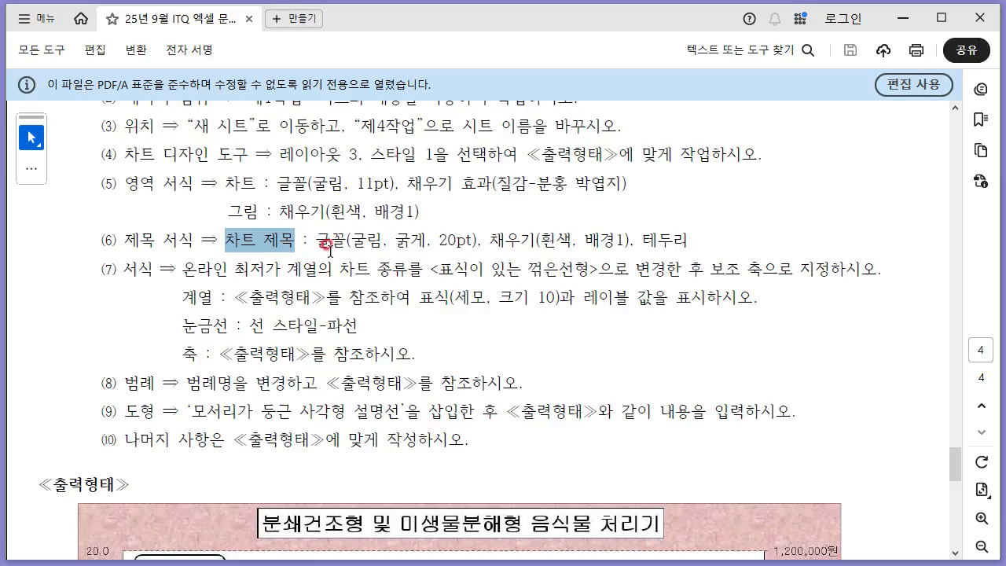
{"action": "left_click_drag", "start_coordinate": [356, 237], "coordinate": [474, 241]}
{"action": "key", "text": "alt+Tab"}
{"action": "left_click", "coordinate": [211, 84]}
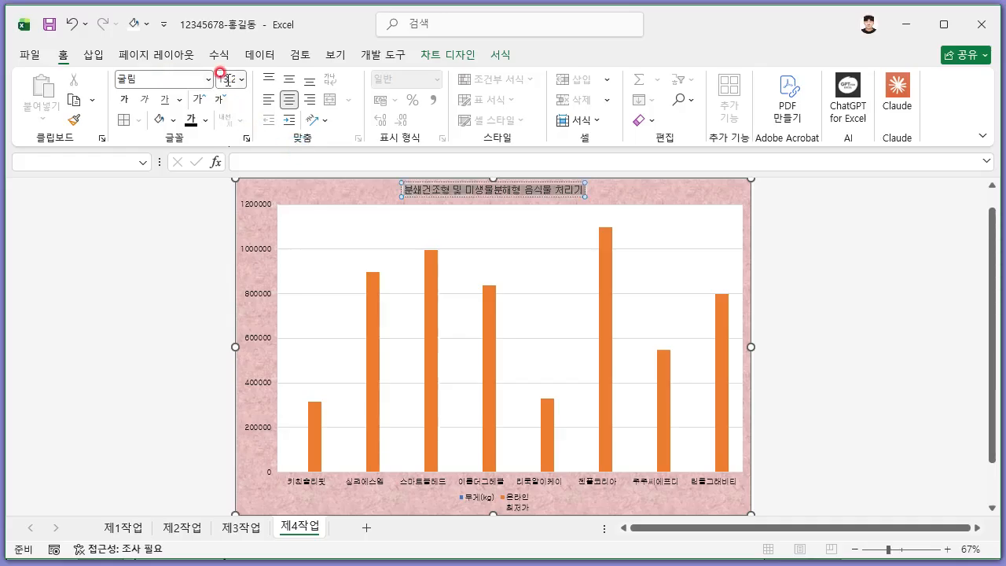
{"action": "left_click", "coordinate": [227, 79]}
{"action": "key", "text": "Return"}
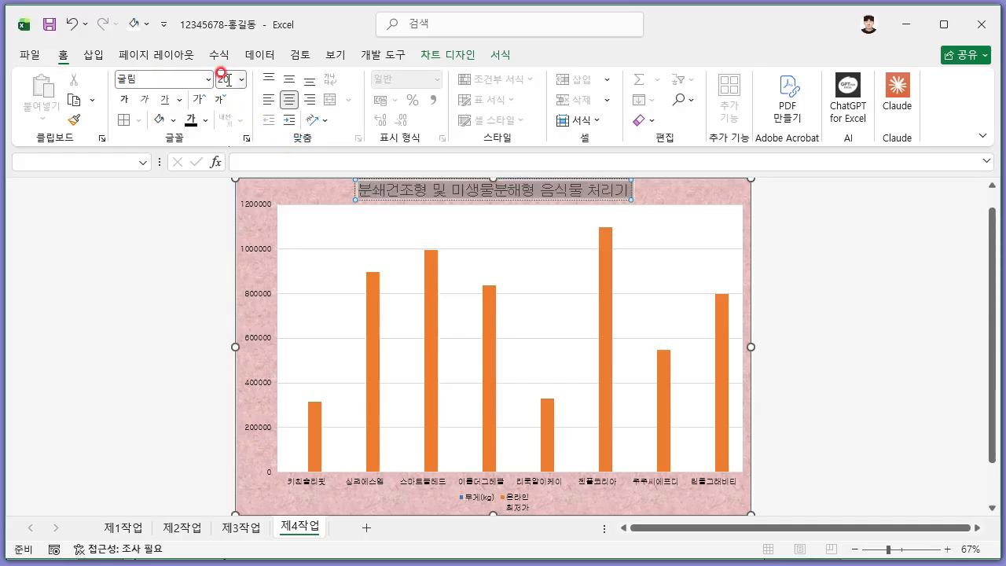
{"action": "left_click", "coordinate": [127, 100]}
Check the title's fill and border condition in the PDF, and give the chart title a 흰색, 배경 1 fill and an automatic outline
{"action": "key", "text": "alt+Tab"}
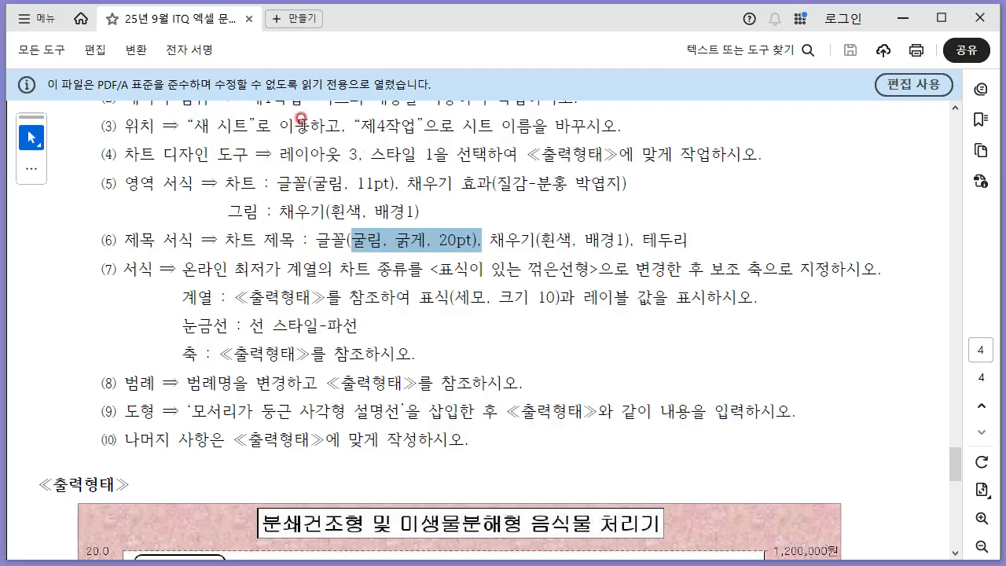
{"action": "key", "text": "alt+Tab"}
{"action": "left_click", "coordinate": [515, 201]}
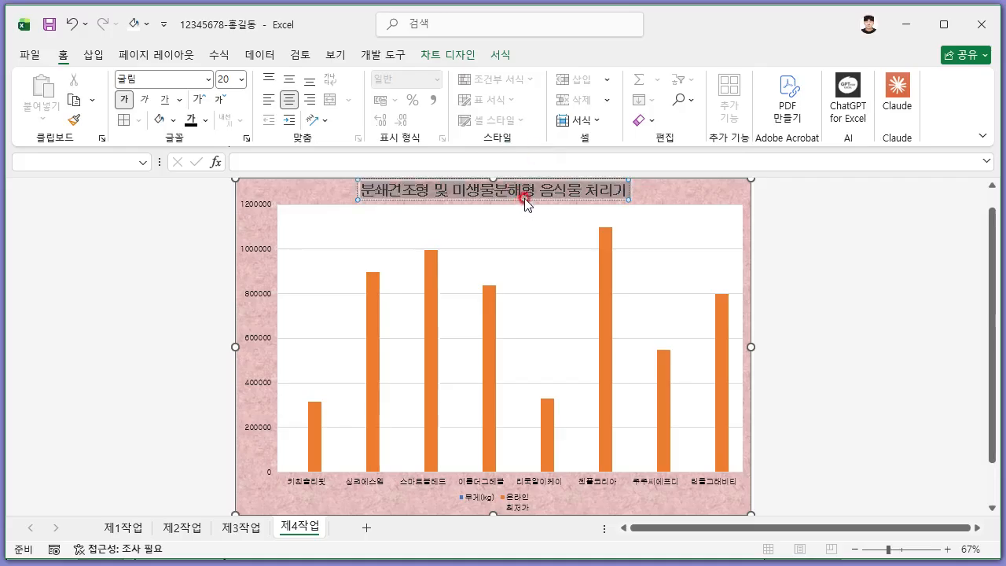
{"action": "left_click", "coordinate": [525, 202]}
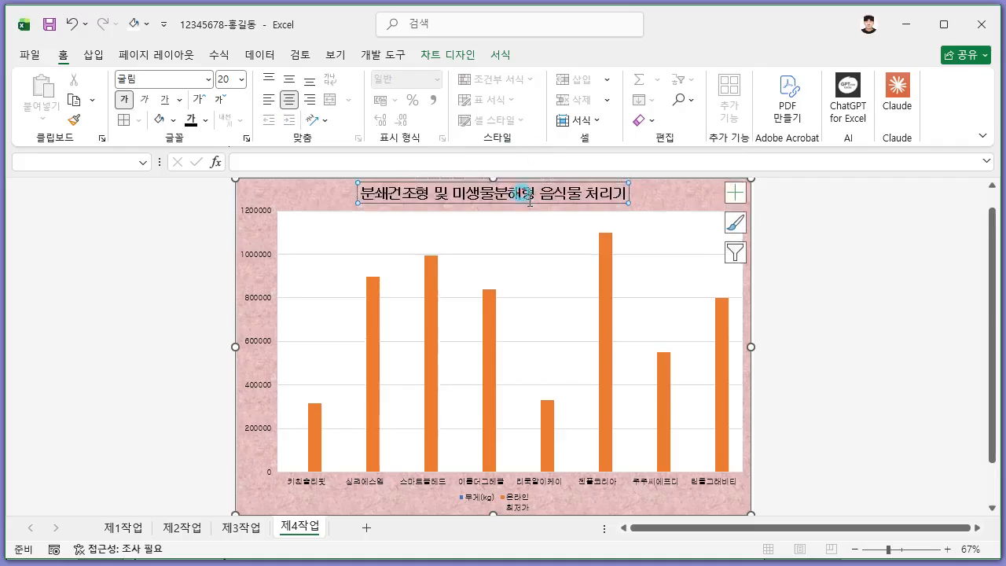
{"action": "left_click", "coordinate": [500, 54]}
{"action": "left_click", "coordinate": [503, 79]}
{"action": "left_click", "coordinate": [478, 180]}
{"action": "key", "text": "alt+Tab"}
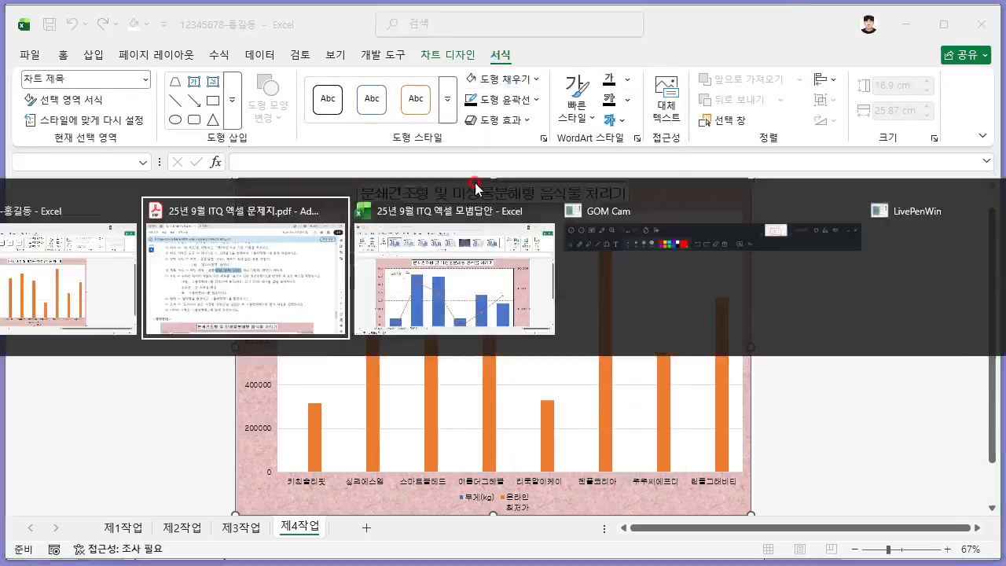
{"action": "key", "text": "alt+Tab"}
{"action": "left_click", "coordinate": [519, 99]}
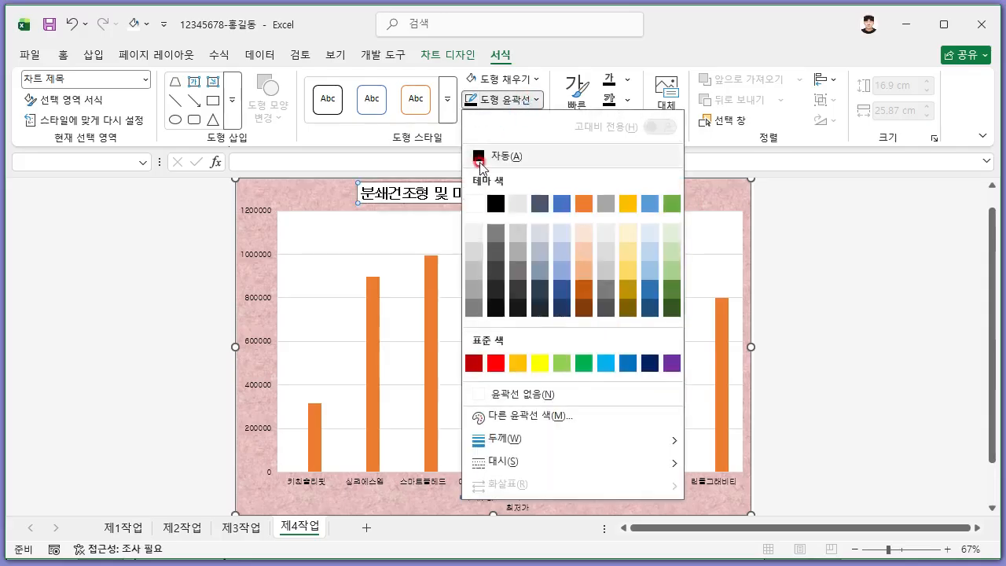
{"action": "left_click", "coordinate": [480, 161]}
{"action": "left_click", "coordinate": [899, 249]}
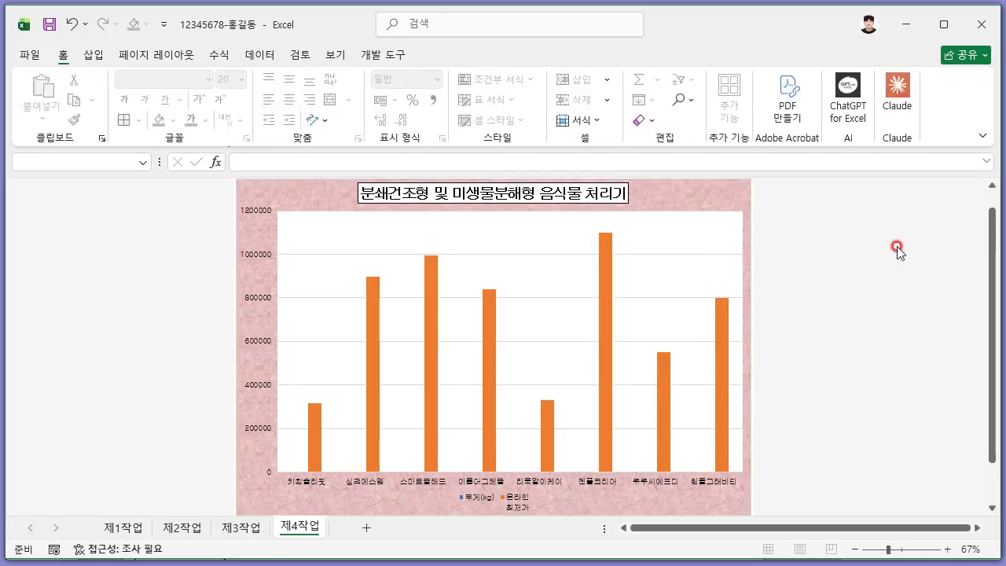
Check the series condition in the PDF, and change the 온라인 최저가 series to 표식이 있는 꺾은선형 on the secondary axis
{"action": "key", "text": "alt+Tab"}
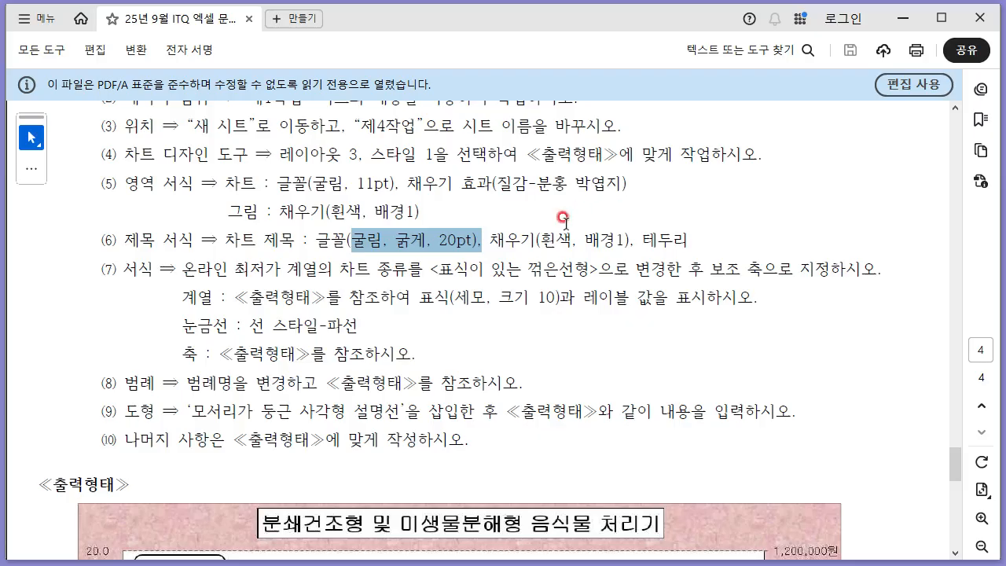
{"action": "left_click", "coordinate": [315, 270]}
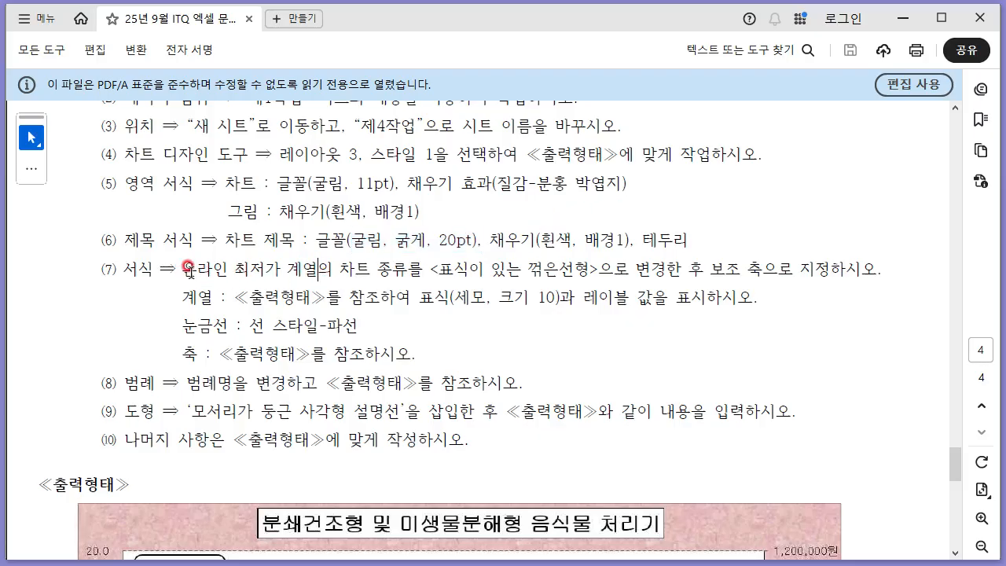
{"action": "left_click_drag", "start_coordinate": [187, 268], "coordinate": [602, 271]}
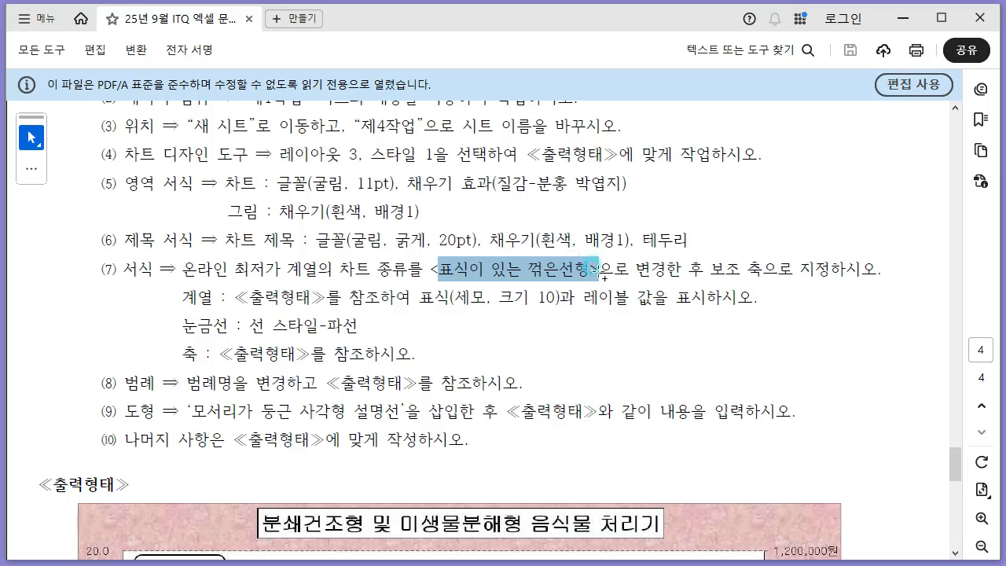
{"action": "left_click_drag", "start_coordinate": [708, 269], "coordinate": [794, 271]}
{"action": "key", "text": "alt+Tab"}
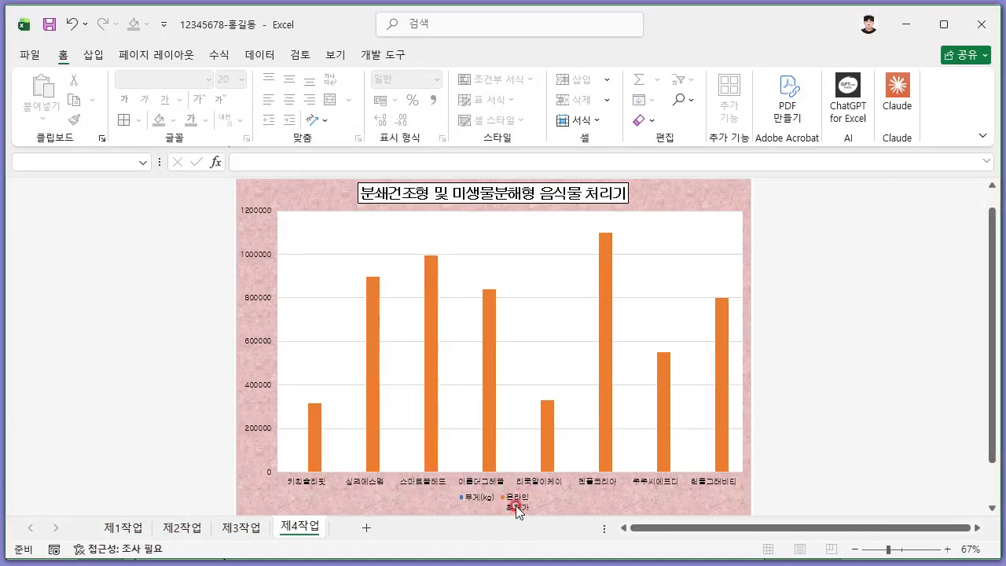
{"action": "left_click", "coordinate": [486, 338]}
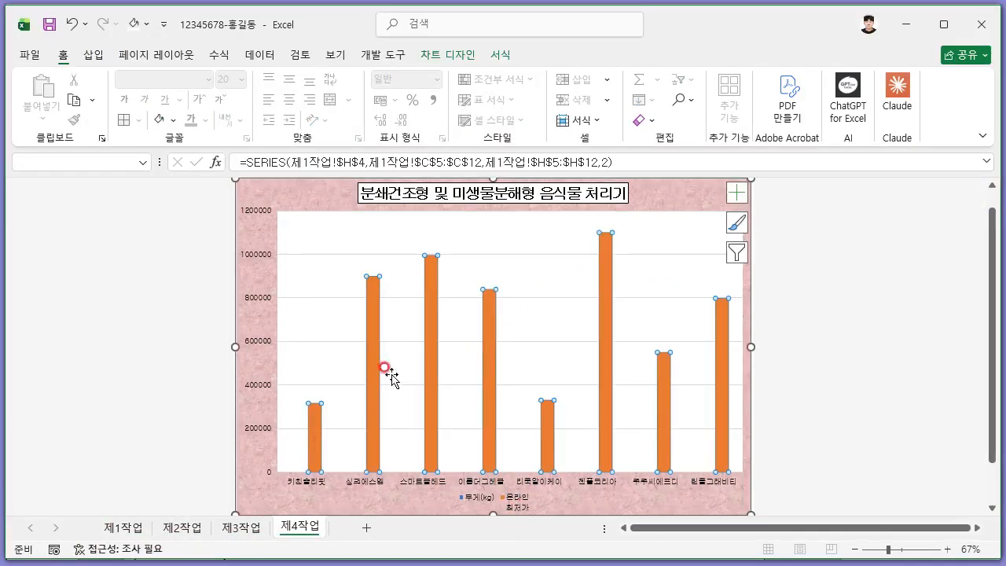
{"action": "left_click", "coordinate": [454, 68]}
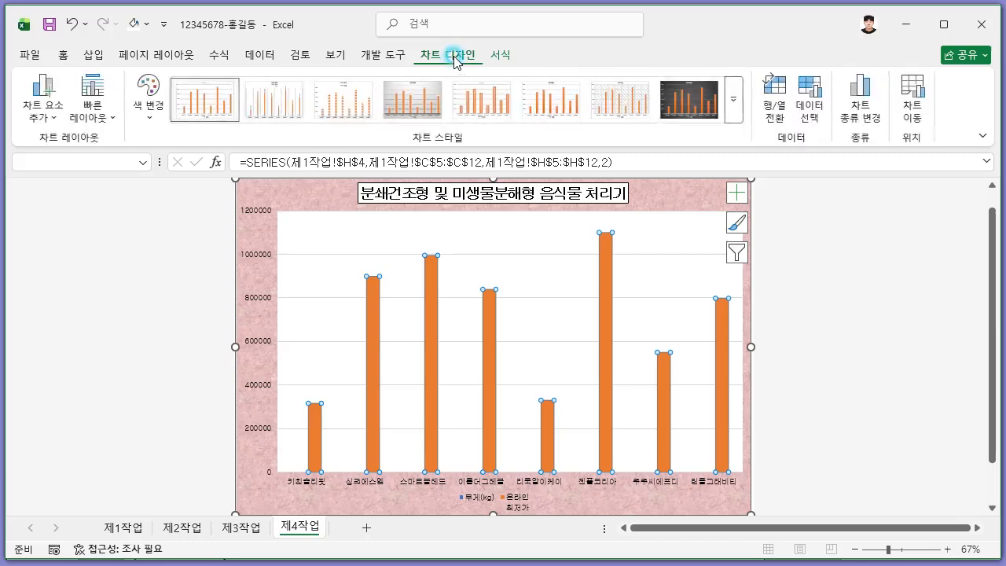
{"action": "left_click", "coordinate": [844, 114]}
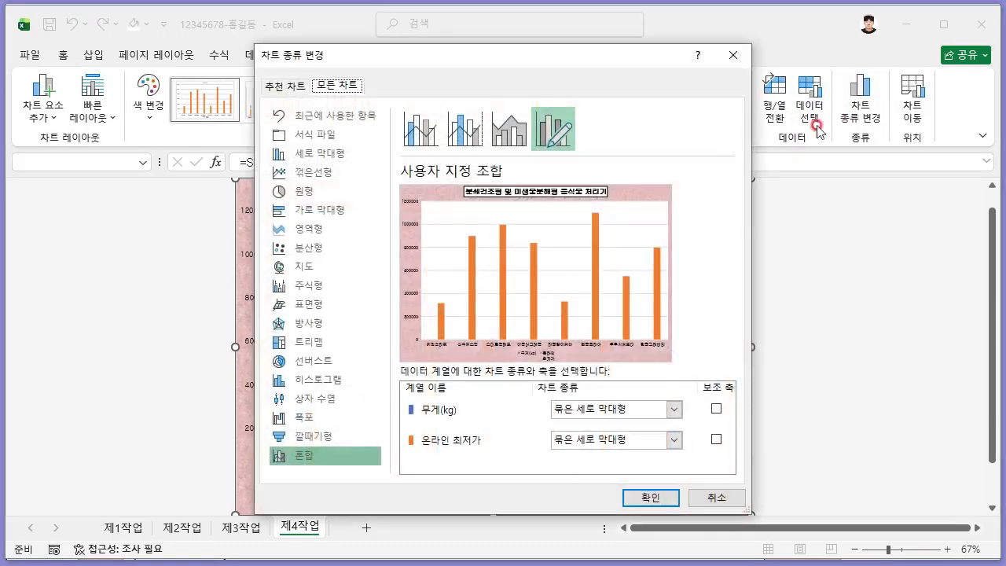
{"action": "left_click", "coordinate": [630, 440]}
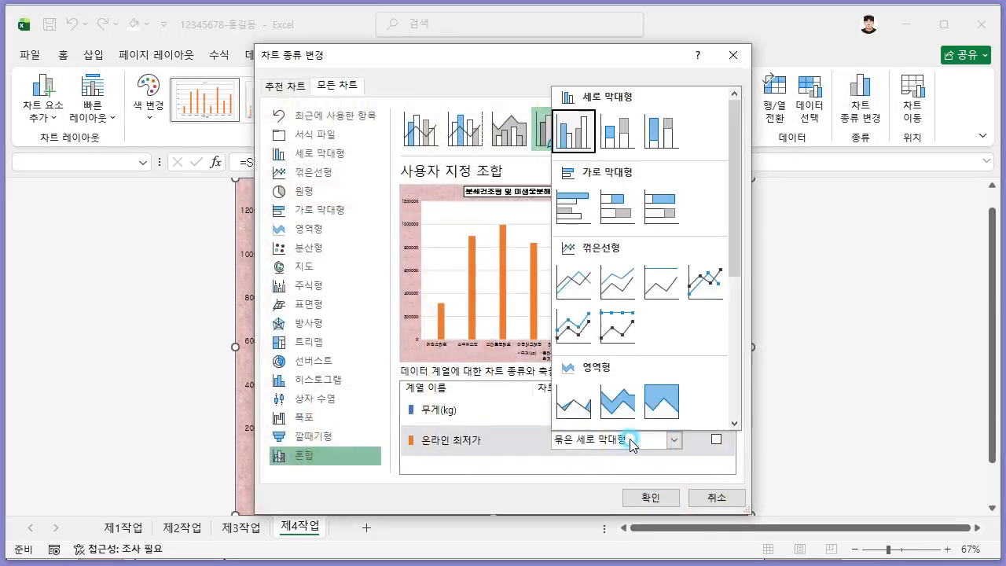
{"action": "left_click", "coordinate": [709, 273]}
{"action": "left_click", "coordinate": [716, 440]}
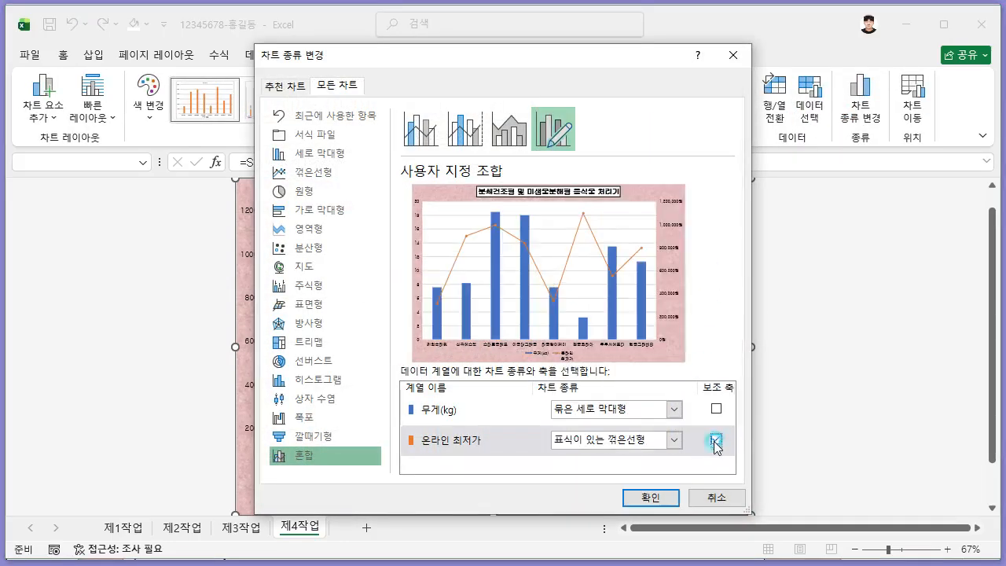
{"action": "left_click", "coordinate": [651, 500]}
Check the series condition in the PDF, and give the 온라인 최저가 line series built-in triangle markers
{"action": "key", "text": "alt+Tab"}
{"action": "left_click", "coordinate": [425, 283]}
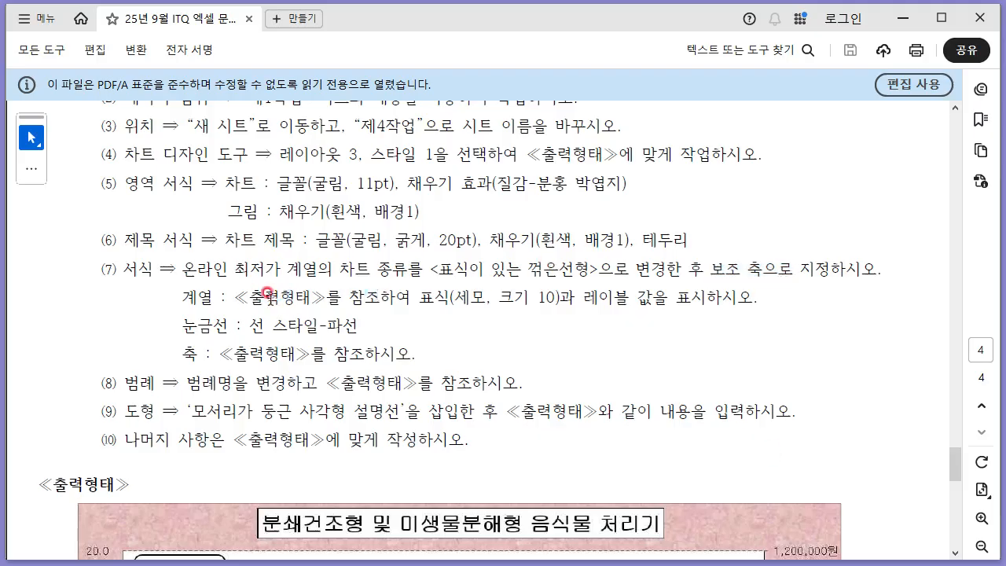
{"action": "left_click_drag", "start_coordinate": [234, 297], "coordinate": [411, 297]}
{"action": "left_click", "coordinate": [422, 293]}
{"action": "scroll", "coordinate": [295, 335], "scroll_direction": "down", "scroll_amount": 2}
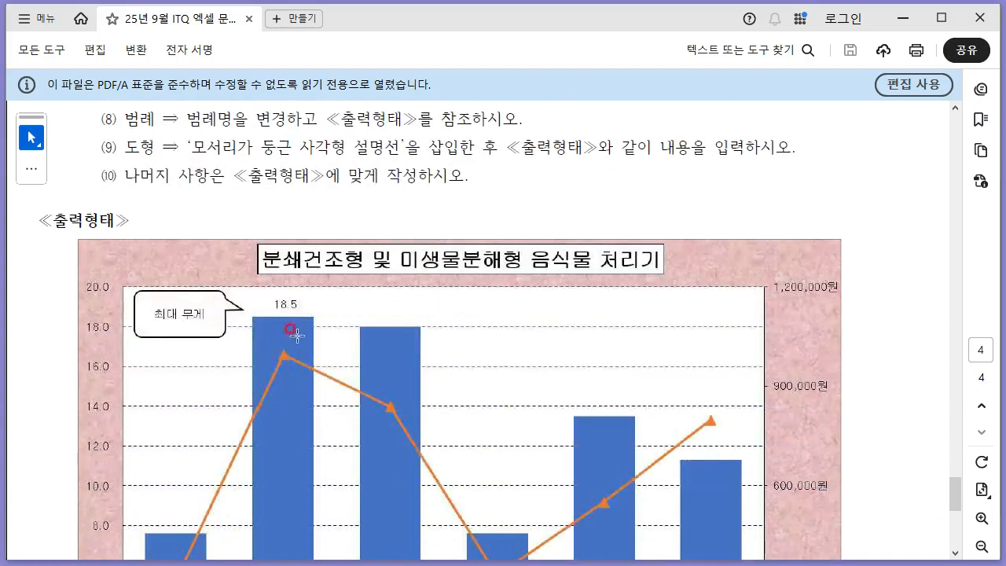
{"action": "key", "text": "alt+Tab"}
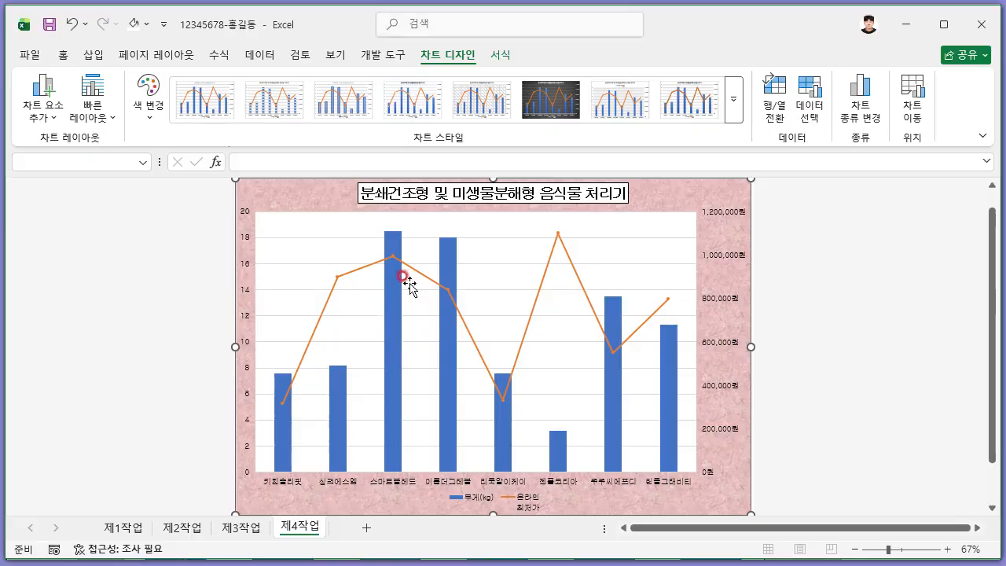
{"action": "left_click", "coordinate": [394, 257]}
{"action": "right_click", "coordinate": [394, 257]}
{"action": "left_click", "coordinate": [504, 426]}
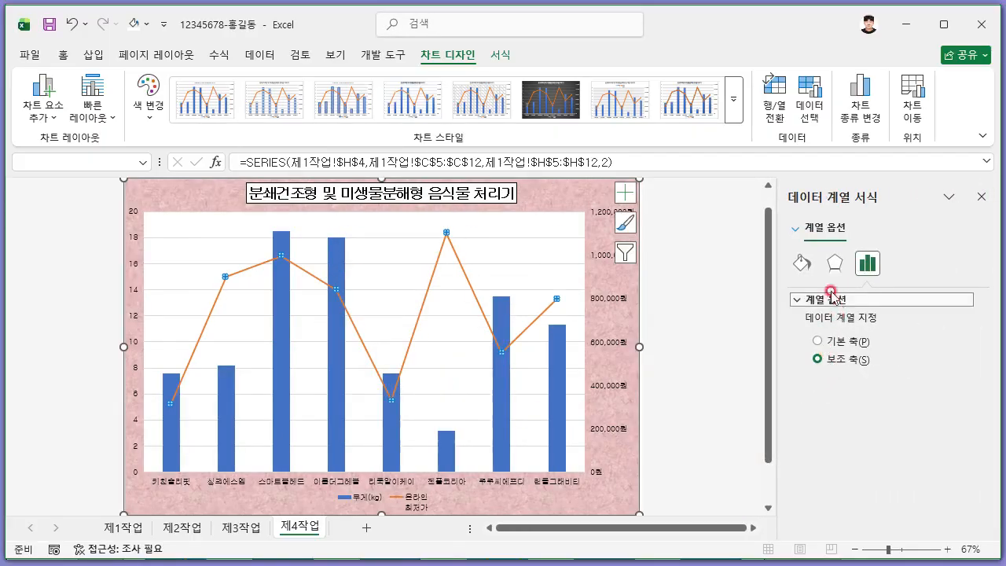
{"action": "left_click", "coordinate": [804, 272]}
{"action": "left_click", "coordinate": [849, 299]}
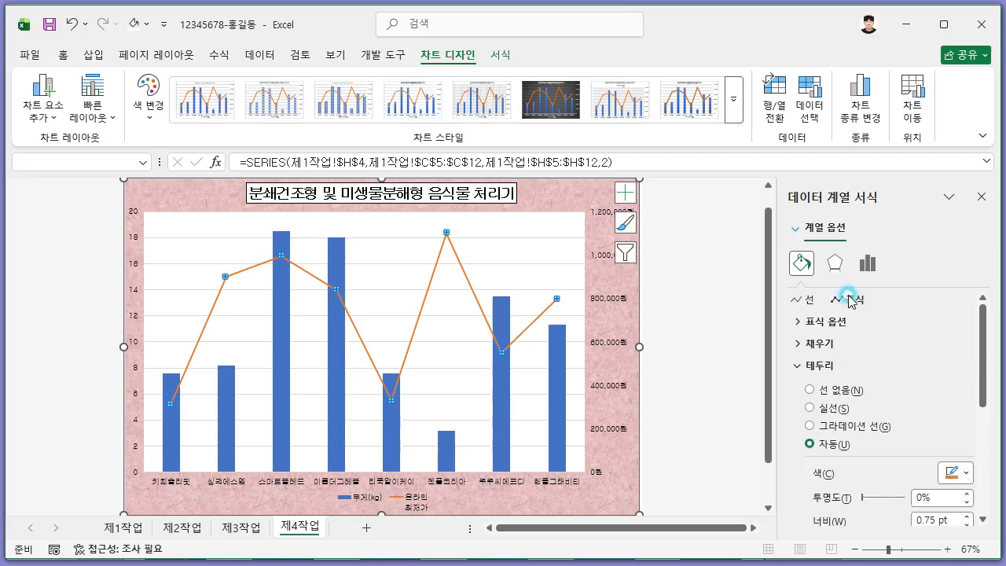
{"action": "left_click", "coordinate": [833, 322]}
{"action": "left_click", "coordinate": [836, 382]}
{"action": "left_click", "coordinate": [870, 403]}
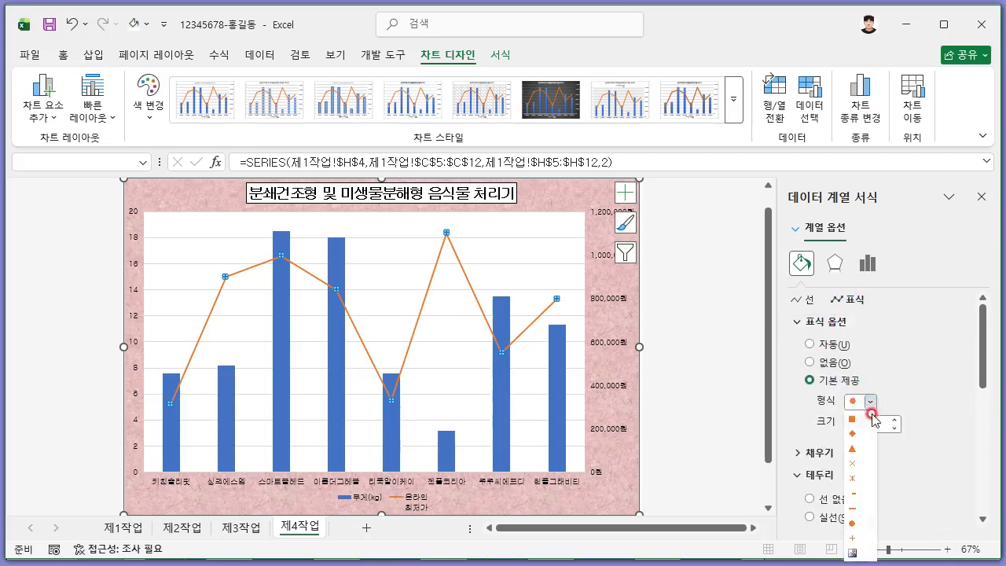
{"action": "left_click", "coordinate": [866, 449]}
Set the marker size of the 온라인 최저가 series to 10, and finish formatting the series
{"action": "left_click", "coordinate": [814, 425]}
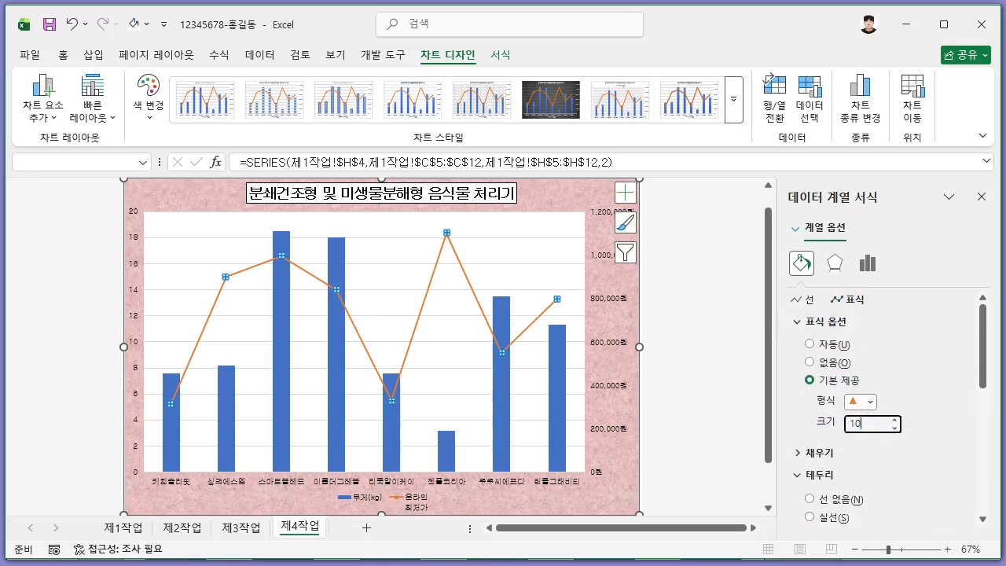
{"action": "type", "text": "10"}
{"action": "key", "text": "Return"}
{"action": "left_click", "coordinate": [981, 197]}
{"action": "left_click", "coordinate": [826, 307]}
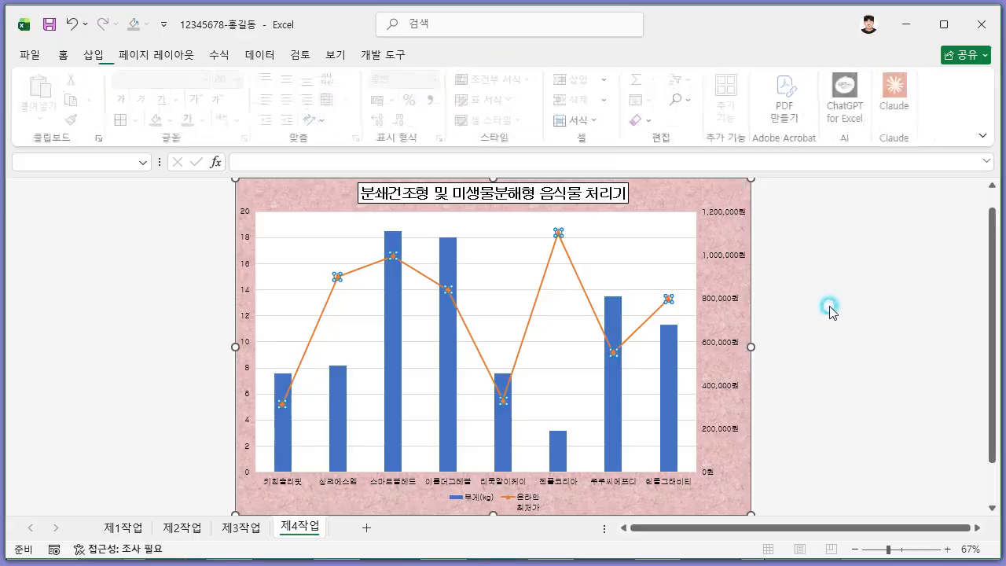
Check the label value condition in the PDF, and add a 바깥쪽 끝에 data label to only the 스마트블레드 column of the 무게(kg) series
{"action": "key", "text": "alt+Tab"}
{"action": "scroll", "coordinate": [397, 175], "scroll_direction": "up", "scroll_amount": 3}
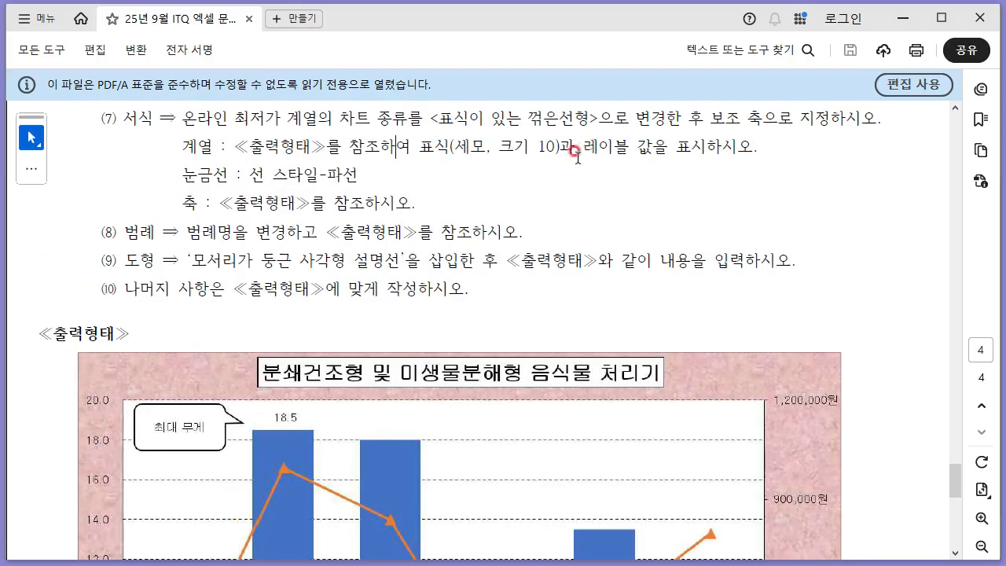
{"action": "scroll", "coordinate": [578, 154], "scroll_direction": "down", "scroll_amount": 3}
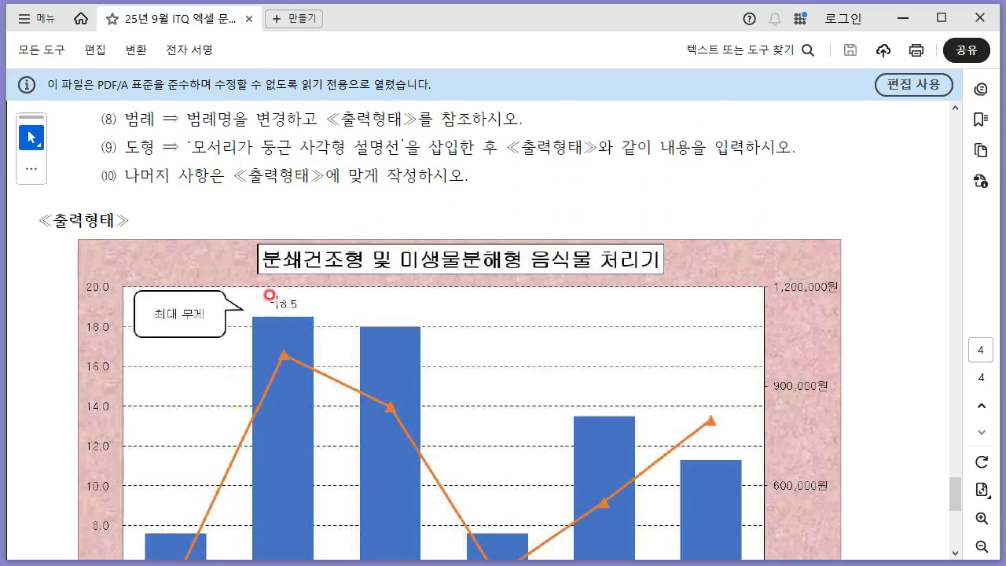
{"action": "key", "text": "alt+Tab"}
{"action": "key", "text": "alt+Tab"}
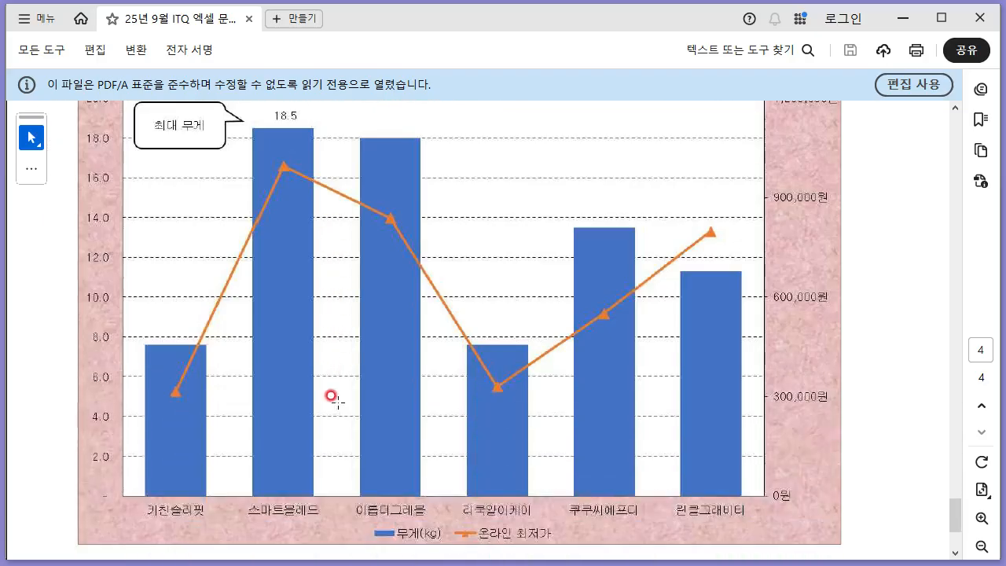
{"action": "key", "text": "alt+Tab"}
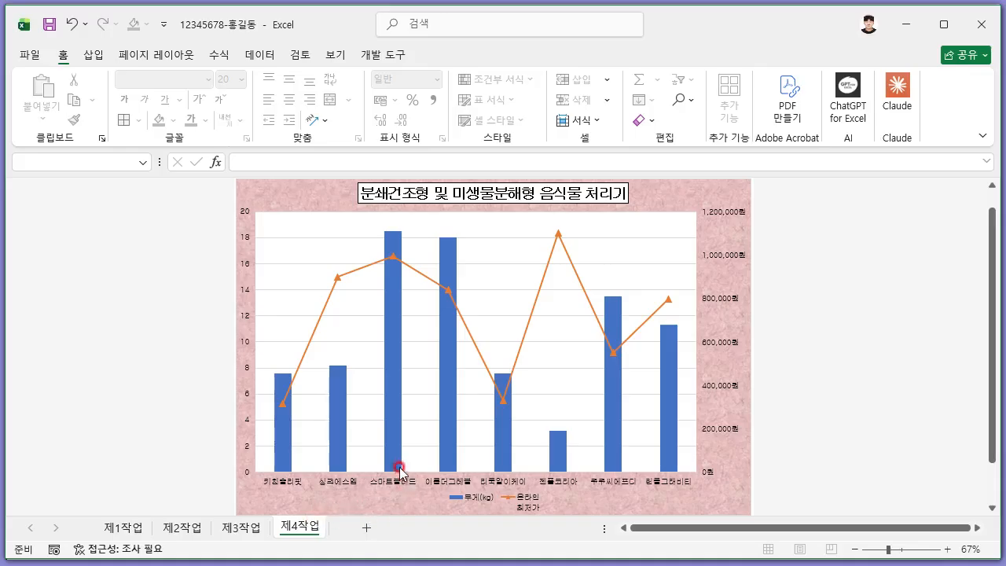
{"action": "left_click", "coordinate": [393, 292]}
{"action": "left_click", "coordinate": [393, 323]}
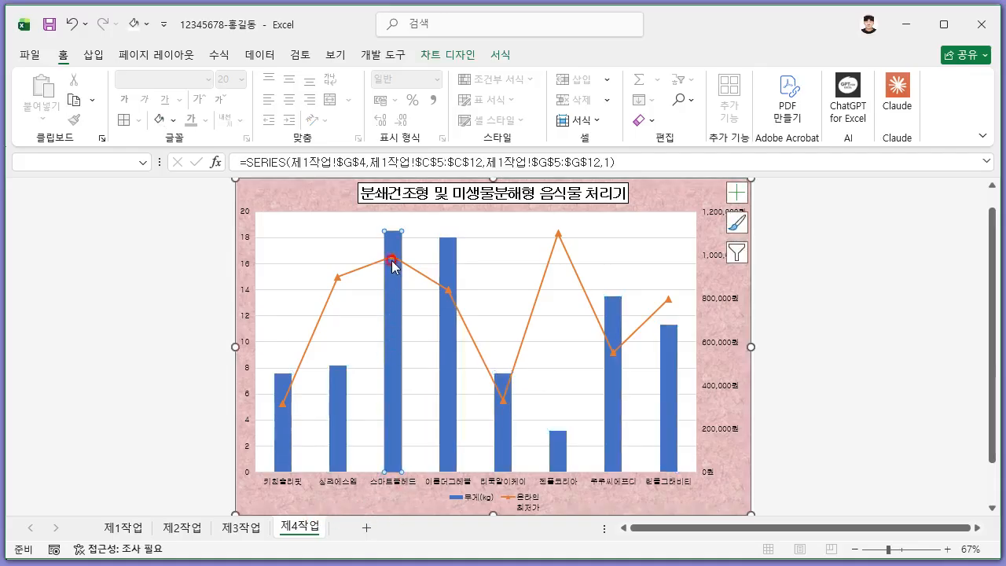
{"action": "scroll", "coordinate": [397, 385], "scroll_direction": "up", "scroll_amount": 1}
{"action": "left_click", "coordinate": [448, 54]}
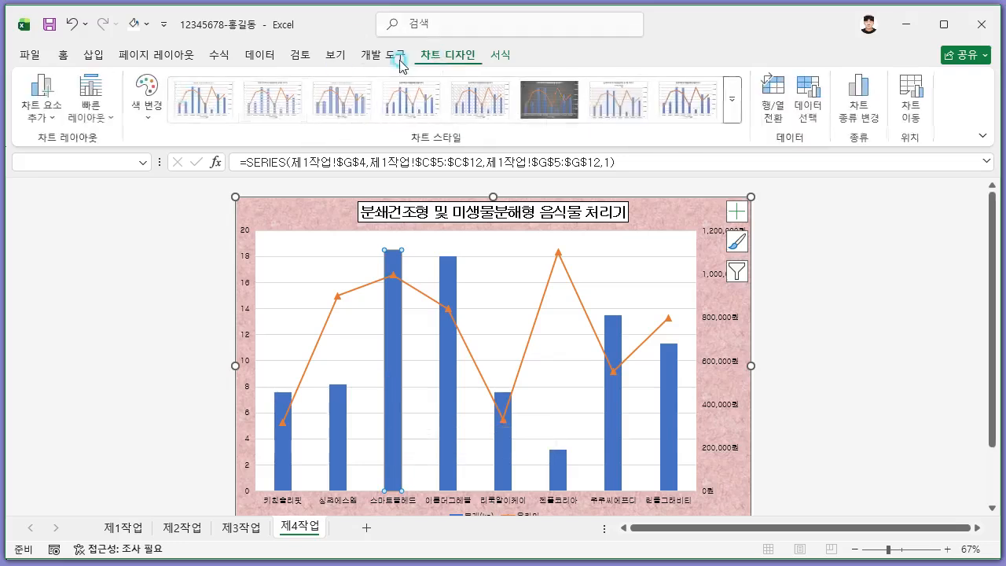
{"action": "left_click", "coordinate": [58, 122]}
{"action": "mouse_move", "coordinate": [101, 207]}
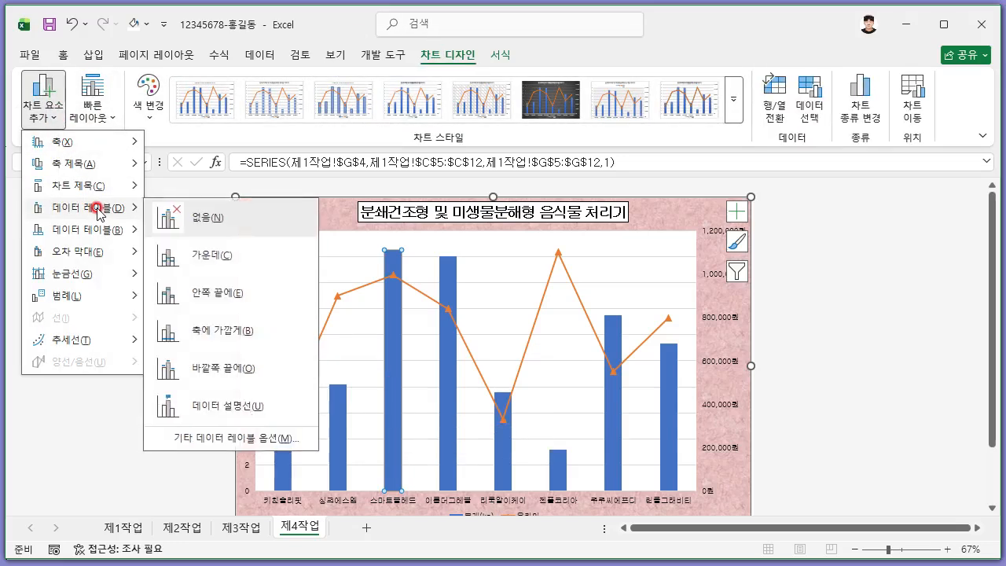
{"action": "left_click", "coordinate": [236, 380]}
Read the legend and shape conditions in the PDF, and compare the chart's legend with the expected output
{"action": "key", "text": "alt+Tab"}
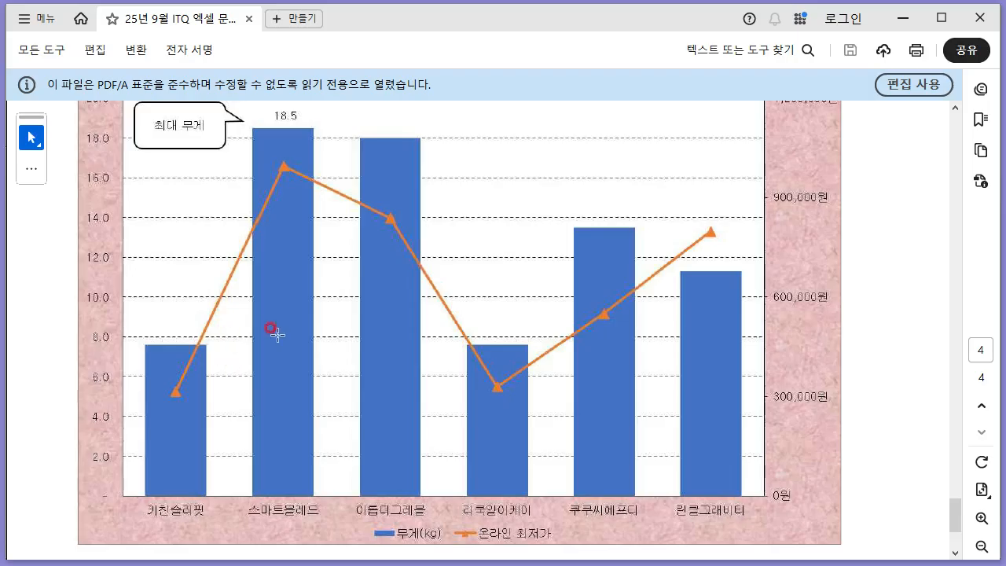
{"action": "scroll", "coordinate": [284, 336], "scroll_direction": "up", "scroll_amount": 3}
{"action": "scroll", "coordinate": [285, 336], "scroll_direction": "up", "scroll_amount": 3}
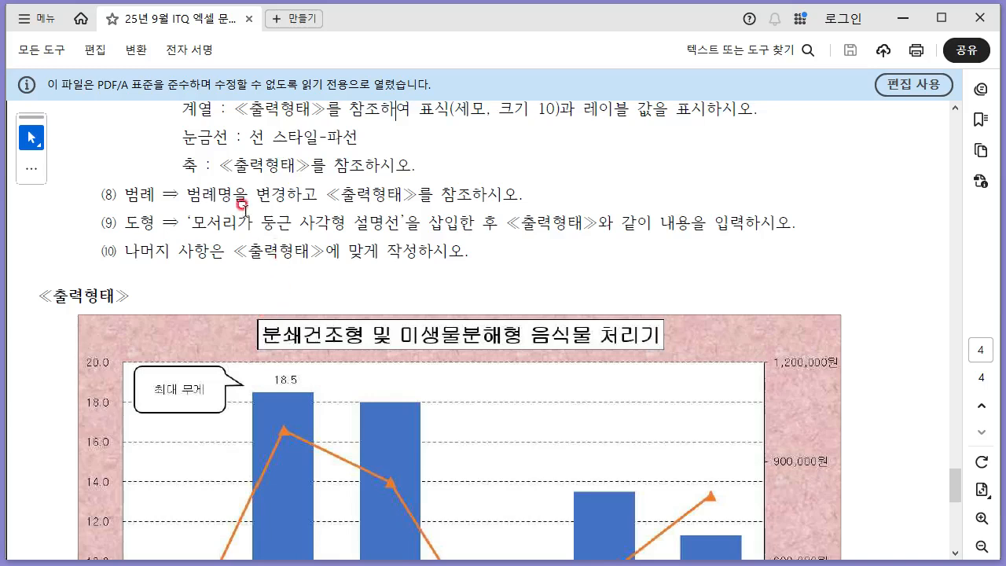
{"action": "left_click_drag", "start_coordinate": [204, 195], "coordinate": [538, 224]}
{"action": "left_click", "coordinate": [408, 242]}
{"action": "left_click_drag", "start_coordinate": [115, 222], "coordinate": [651, 224]}
{"action": "left_click", "coordinate": [438, 227]}
{"action": "left_click_drag", "start_coordinate": [188, 193], "coordinate": [439, 203]}
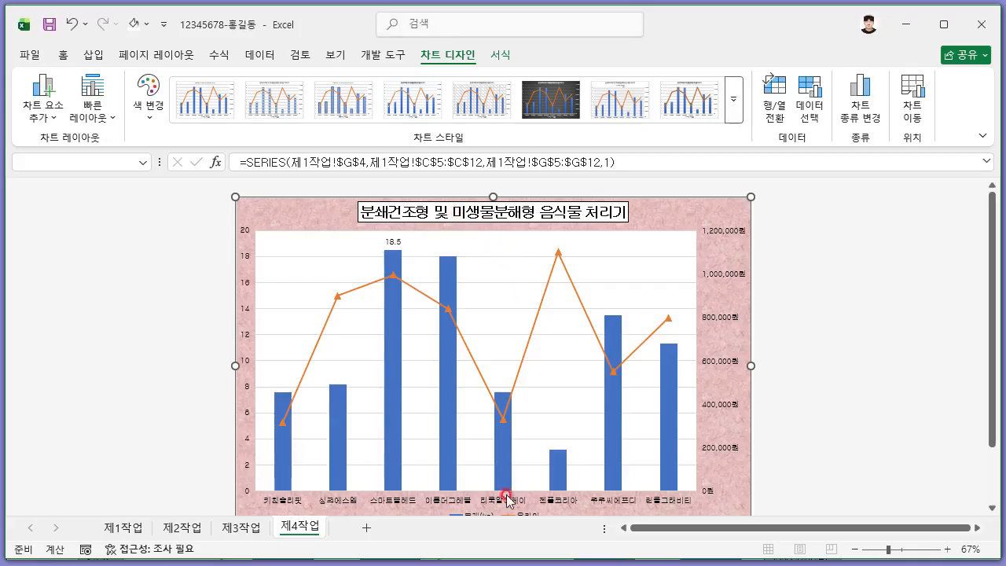
{"action": "scroll", "coordinate": [508, 488], "scroll_direction": "down", "scroll_amount": 2}
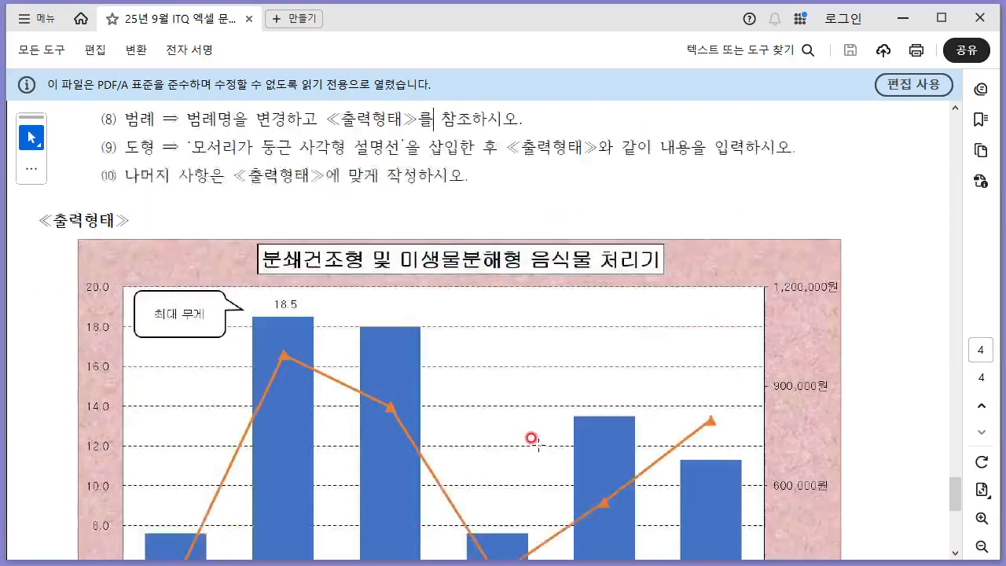
{"action": "scroll", "coordinate": [532, 438], "scroll_direction": "down", "scroll_amount": 5}
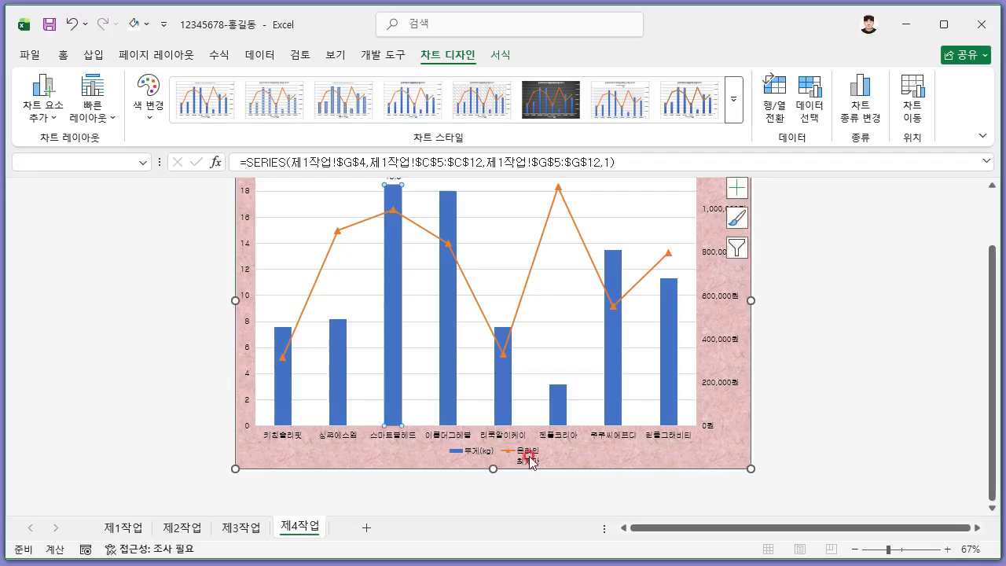
In the chart's data source, replace the price series' name reference with the text 온라인 최저가 so the legend name fits one line
{"action": "left_click", "coordinate": [526, 456]}
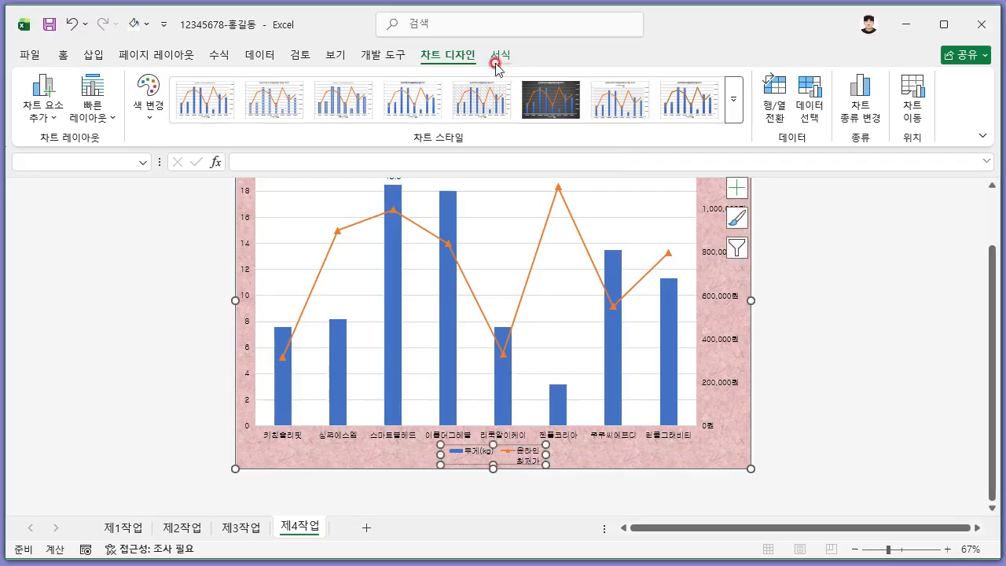
{"action": "left_click", "coordinate": [811, 95]}
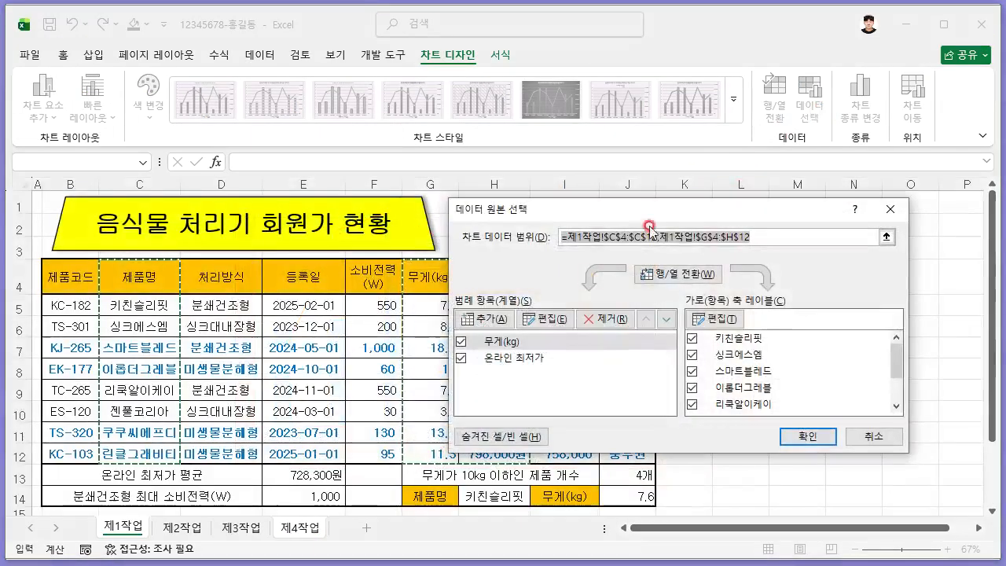
{"action": "left_click", "coordinate": [519, 360]}
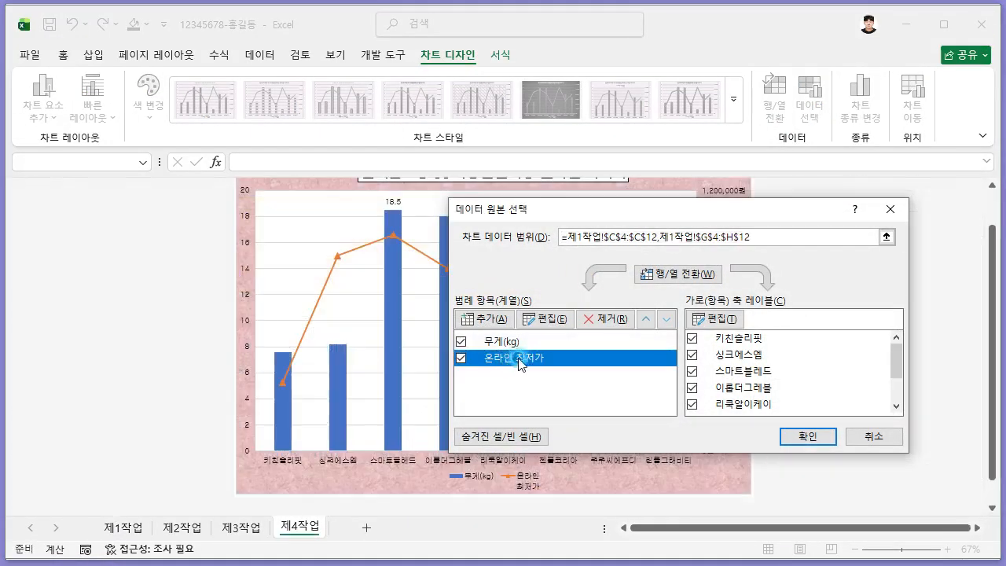
{"action": "left_click", "coordinate": [546, 319]}
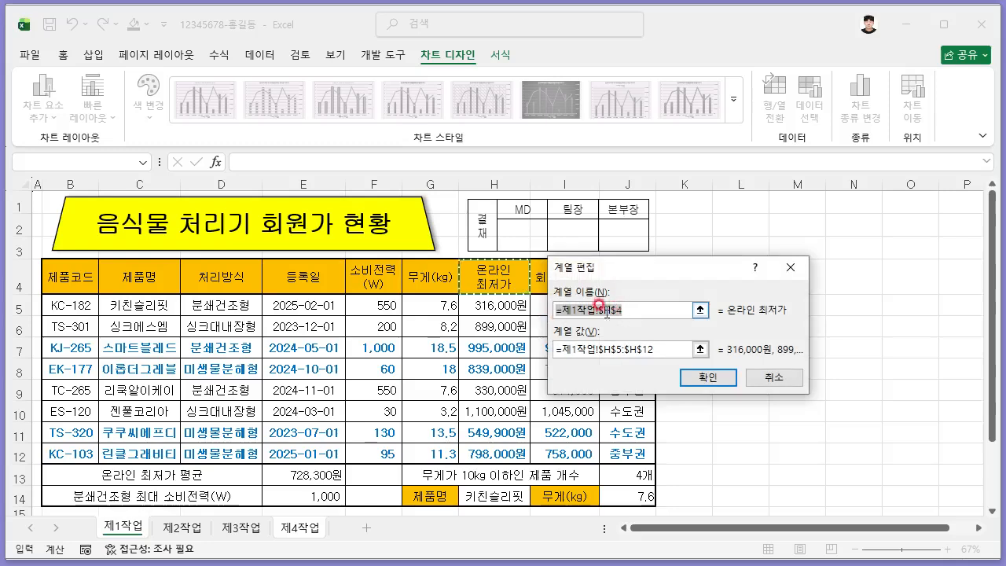
{"action": "left_click", "coordinate": [557, 304]}
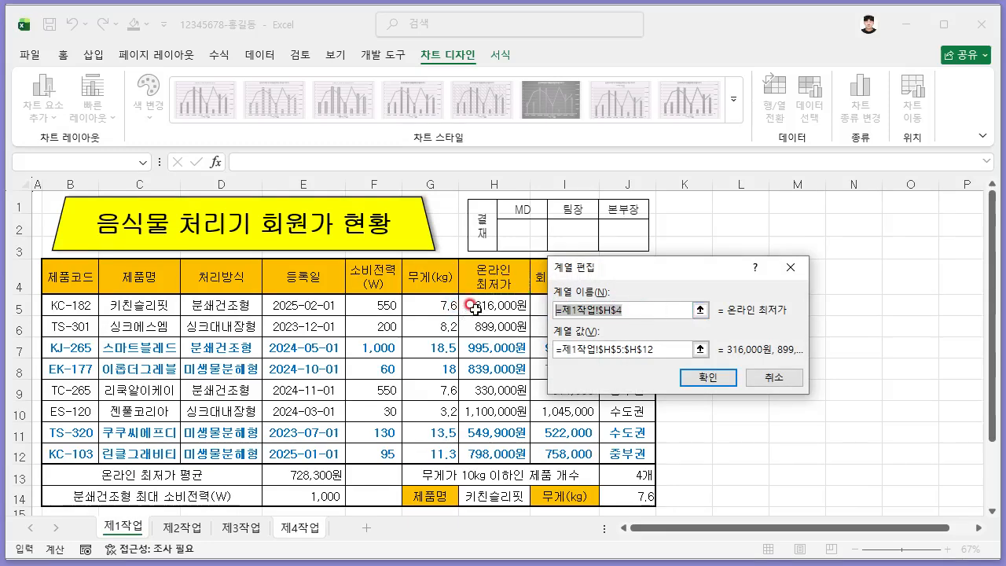
{"action": "type", "text": "온라인 최저가"}
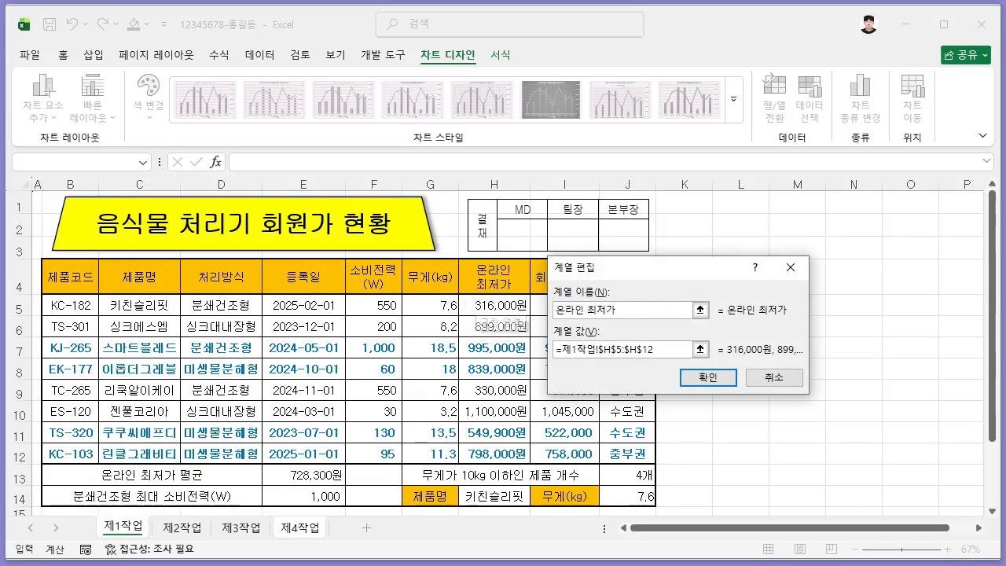
{"action": "scroll", "coordinate": [475, 308], "scroll_direction": "down", "scroll_amount": 5}
{"action": "scroll", "coordinate": [475, 309], "scroll_direction": "up", "scroll_amount": 5}
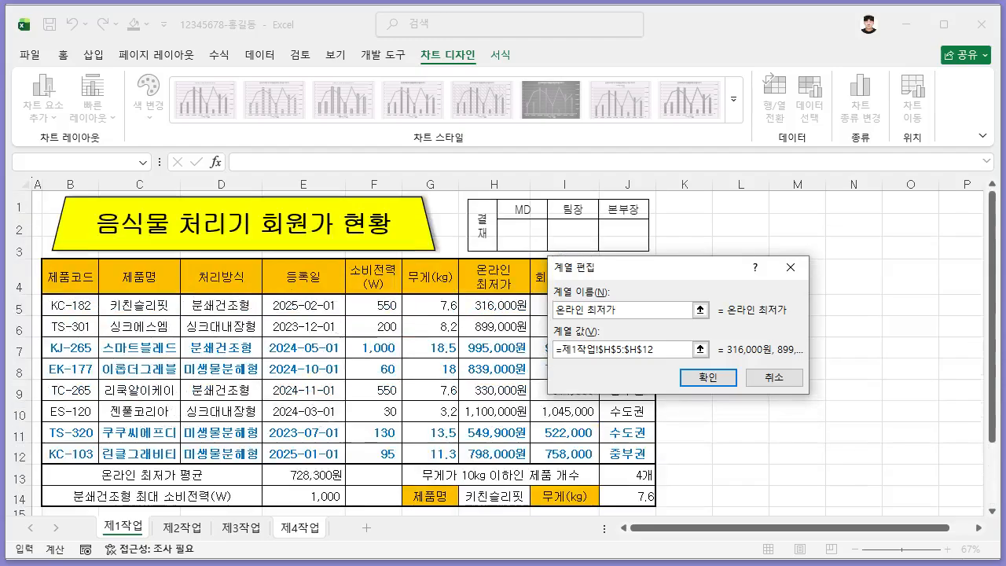
{"action": "scroll", "coordinate": [475, 309], "scroll_direction": "down", "scroll_amount": 2}
{"action": "scroll", "coordinate": [475, 309], "scroll_direction": "up", "scroll_amount": 2}
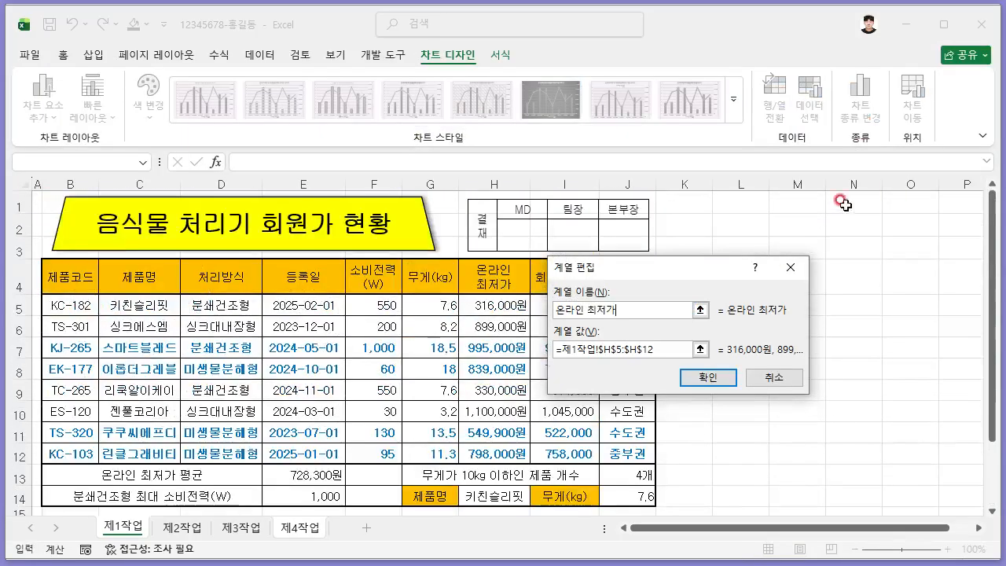
{"action": "left_click", "coordinate": [709, 377]}
{"action": "left_click", "coordinate": [802, 434]}
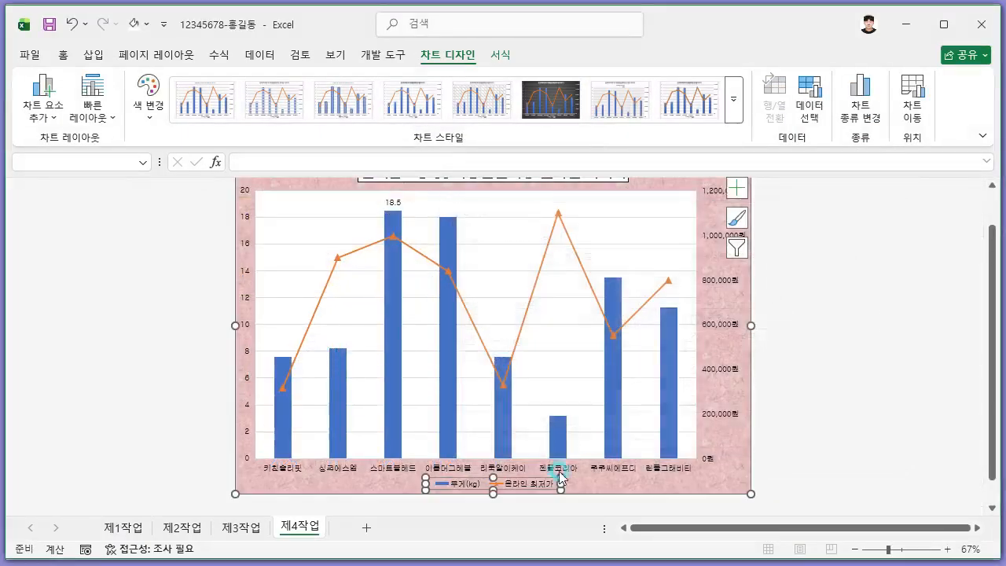
Compare the chart's legend and overall layout, axes and columns with the PDF's expected output
{"action": "key", "text": "alt+Tab"}
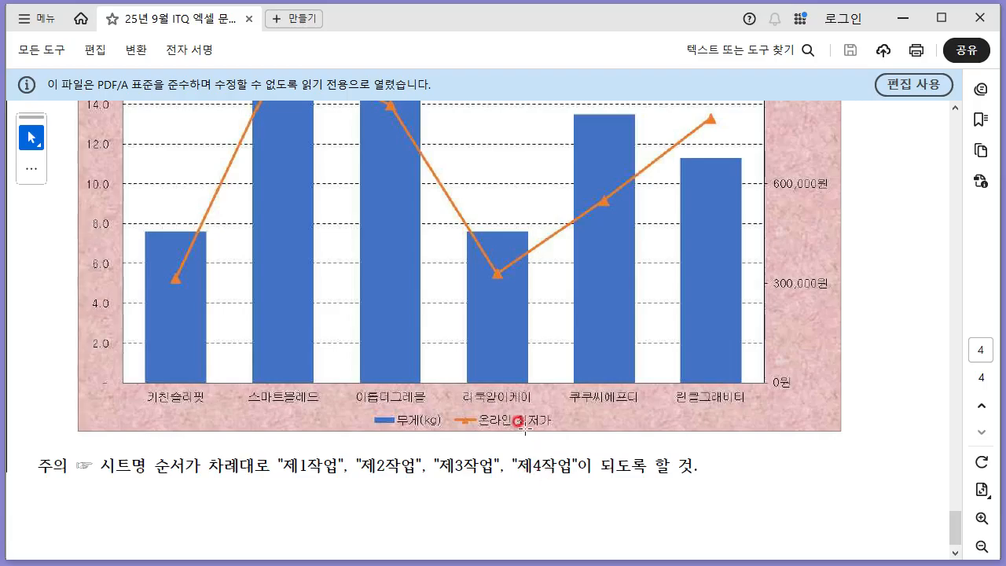
{"action": "key", "text": "alt+Tab"}
{"action": "scroll", "coordinate": [816, 399], "scroll_direction": "up", "scroll_amount": 1}
{"action": "left_click", "coordinate": [819, 393]}
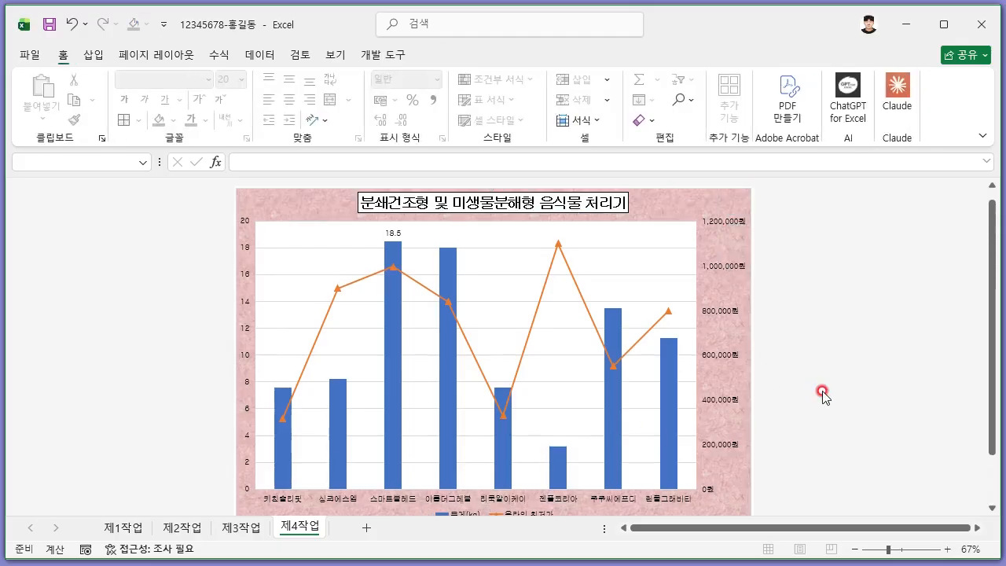
{"action": "scroll", "coordinate": [823, 394], "scroll_direction": "up", "scroll_amount": 2, "text": "ctrl"}
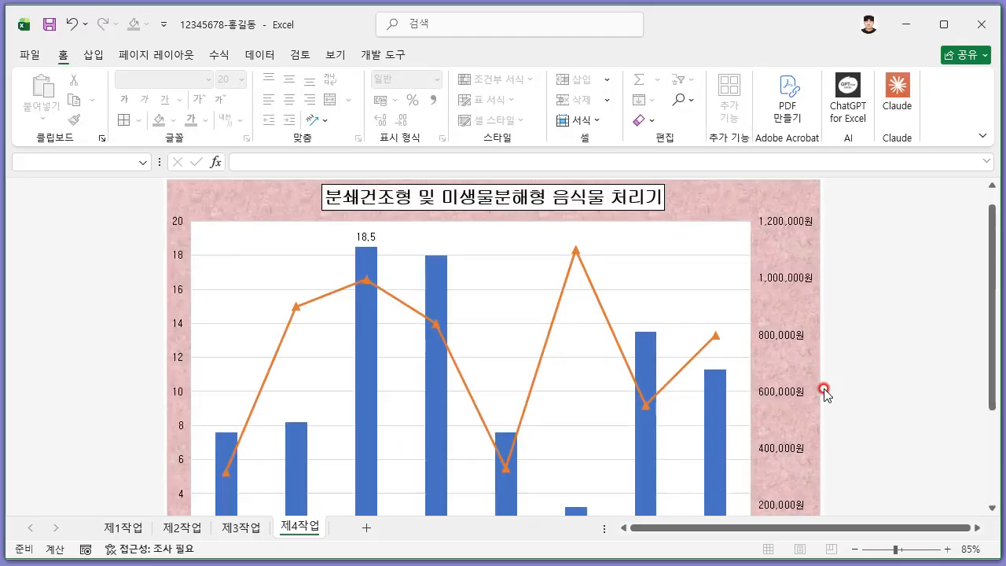
{"action": "scroll", "coordinate": [826, 393], "scroll_direction": "down", "scroll_amount": 4}
{"action": "scroll", "coordinate": [827, 393], "scroll_direction": "up", "scroll_amount": 2}
{"action": "scroll", "coordinate": [827, 393], "scroll_direction": "up", "scroll_amount": 1}
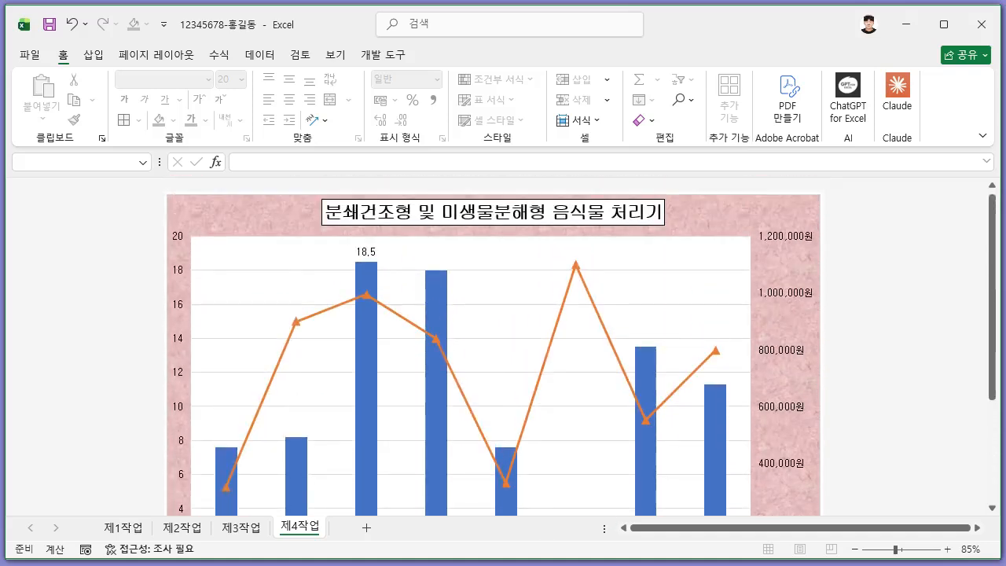
{"action": "key", "text": "alt+Tab"}
{"action": "scroll", "coordinate": [605, 424], "scroll_direction": "up", "scroll_amount": 4}
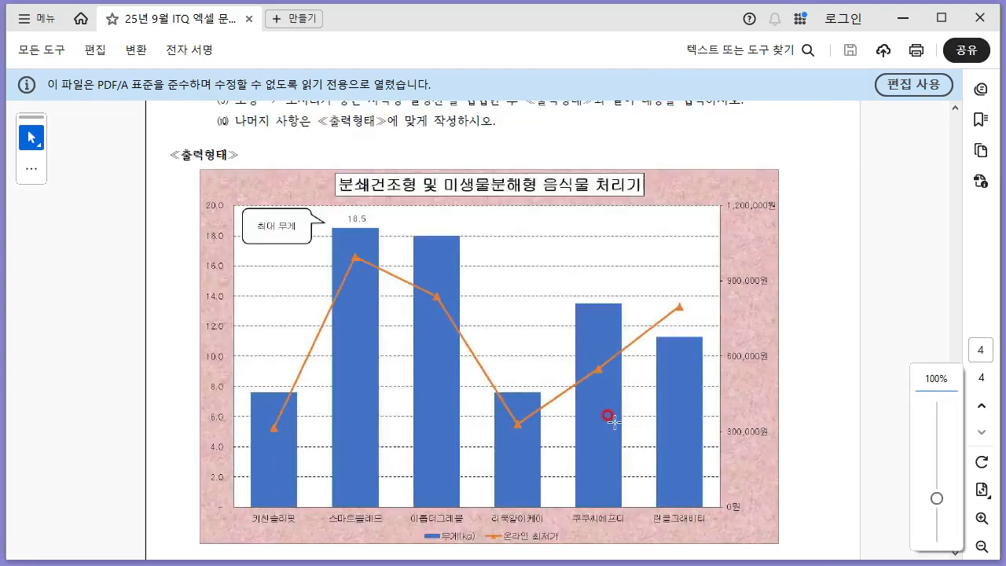
{"action": "scroll", "coordinate": [613, 413], "scroll_direction": "down", "scroll_amount": 1}
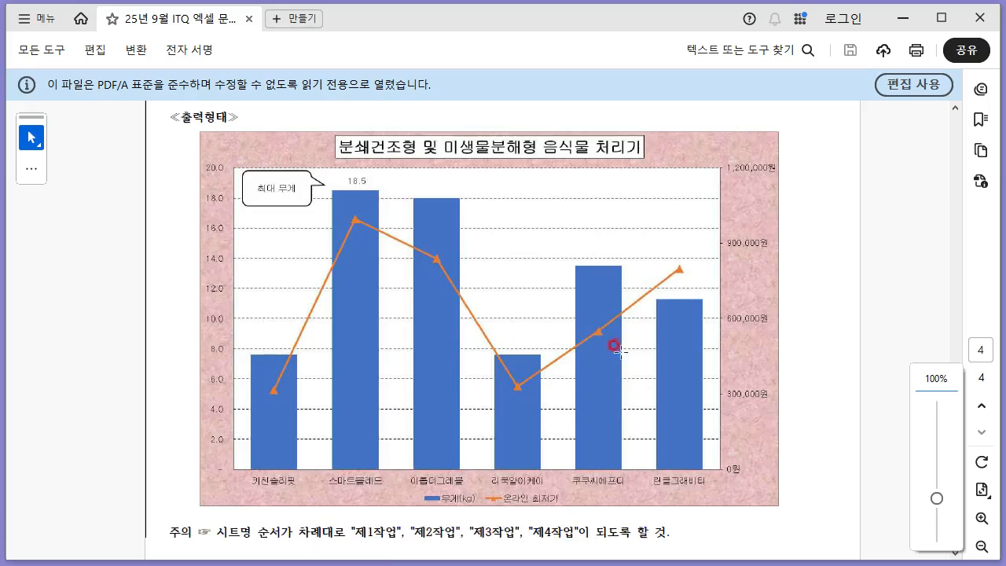
Compare the weight axis's number display with the PDF's expected output
{"action": "key", "text": "alt+Tab"}
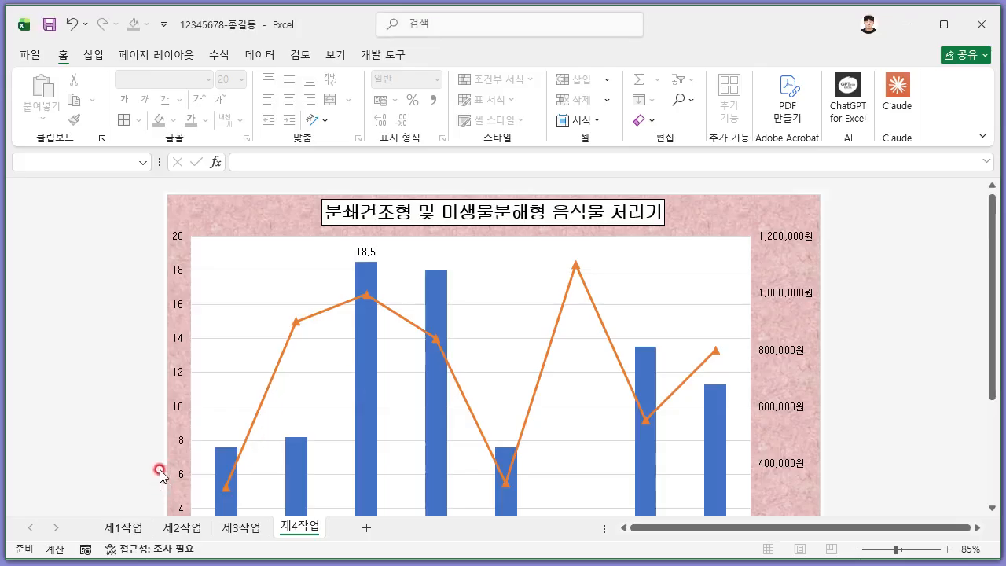
{"action": "scroll", "coordinate": [158, 472], "scroll_direction": "down", "scroll_amount": 2}
{"action": "scroll", "coordinate": [182, 463], "scroll_direction": "up", "scroll_amount": 2}
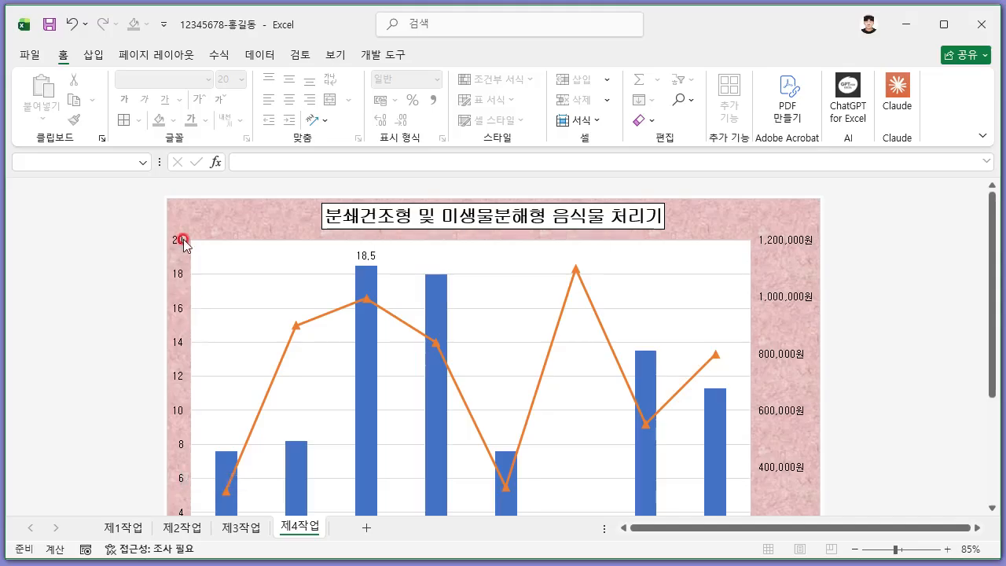
{"action": "key", "text": "alt+Tab"}
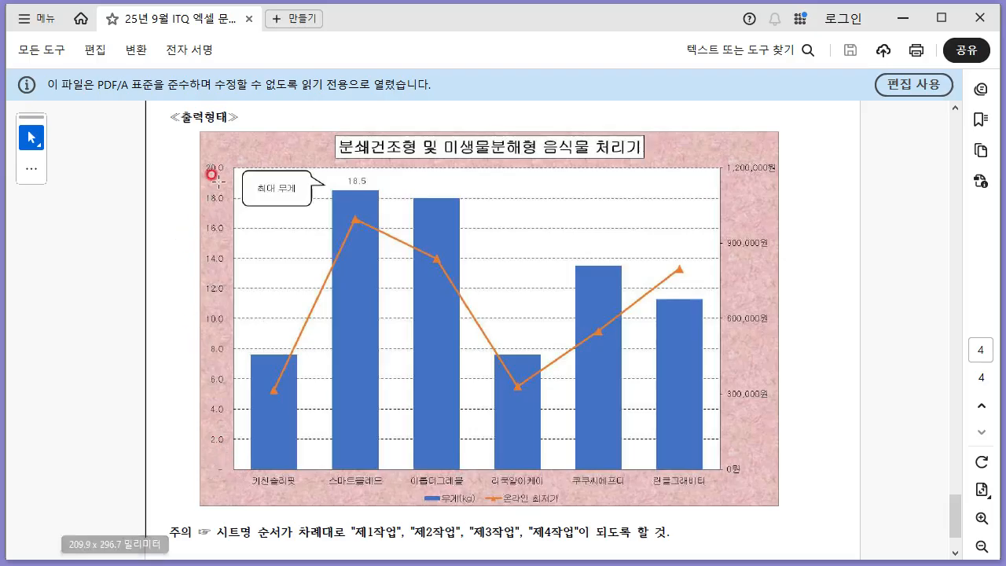
{"action": "key", "text": "alt+Tab"}
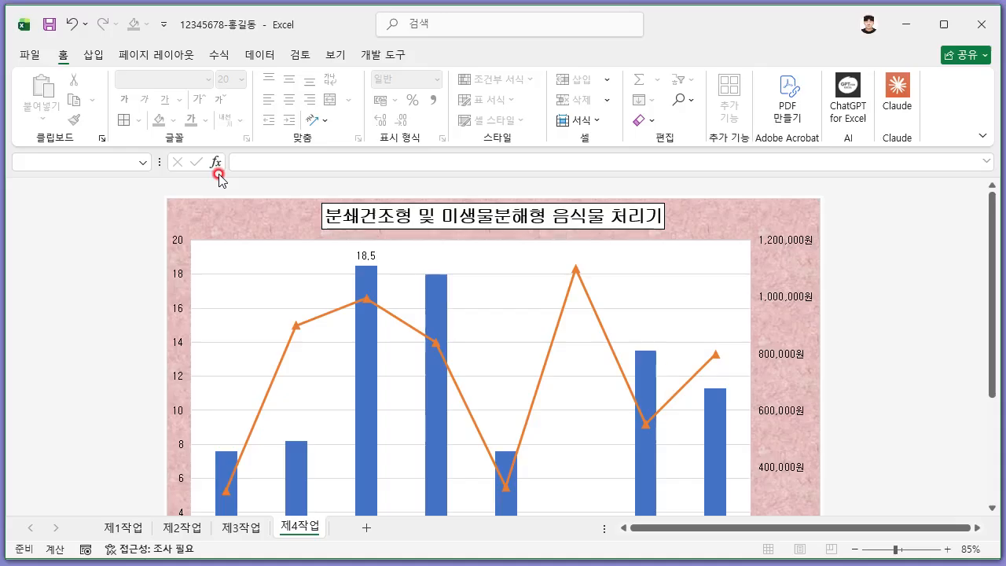
Format the weight axis labels with the 숫자 category and one decimal place, after checking the axis scale against the PDF
{"action": "right_click", "coordinate": [179, 247]}
{"action": "left_click", "coordinate": [244, 445]}
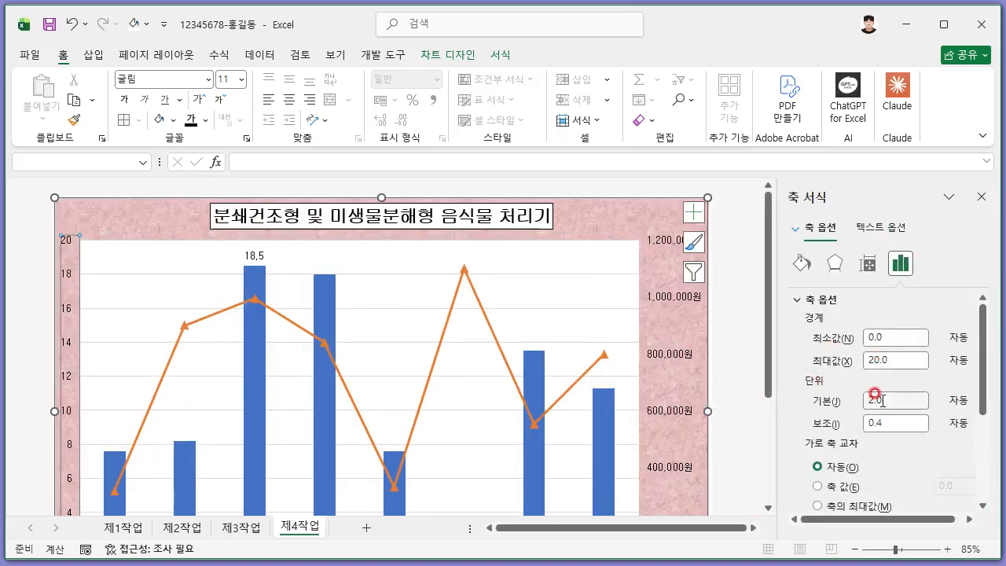
{"action": "left_click", "coordinate": [851, 402]}
{"action": "key", "text": "alt+Tab"}
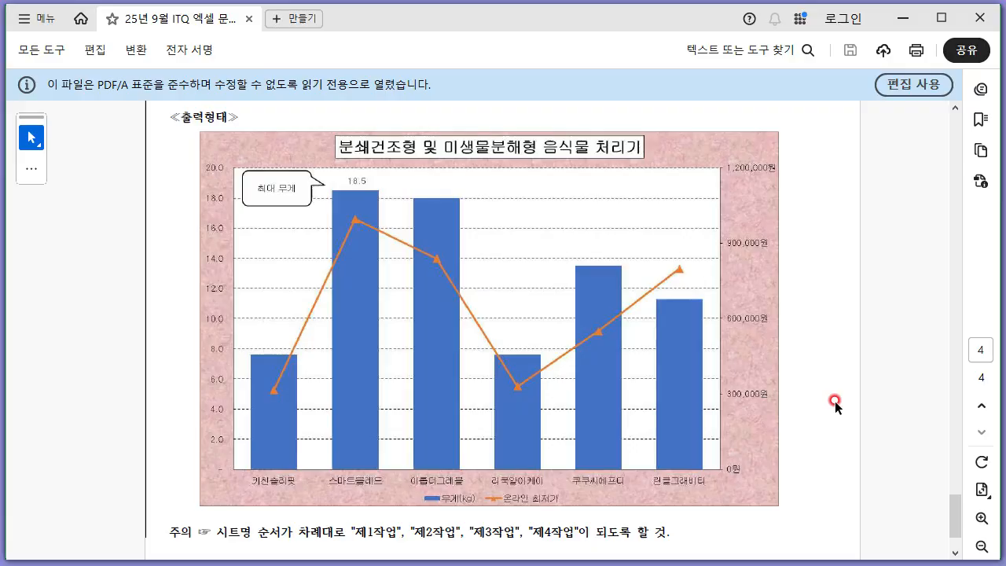
{"action": "key", "text": "alt+Tab"}
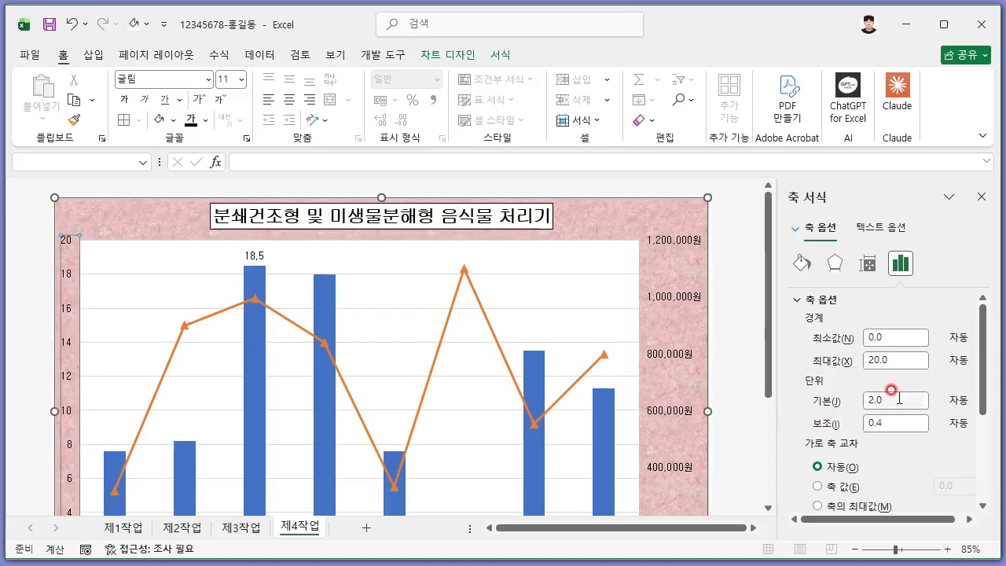
{"action": "left_click", "coordinate": [898, 359]}
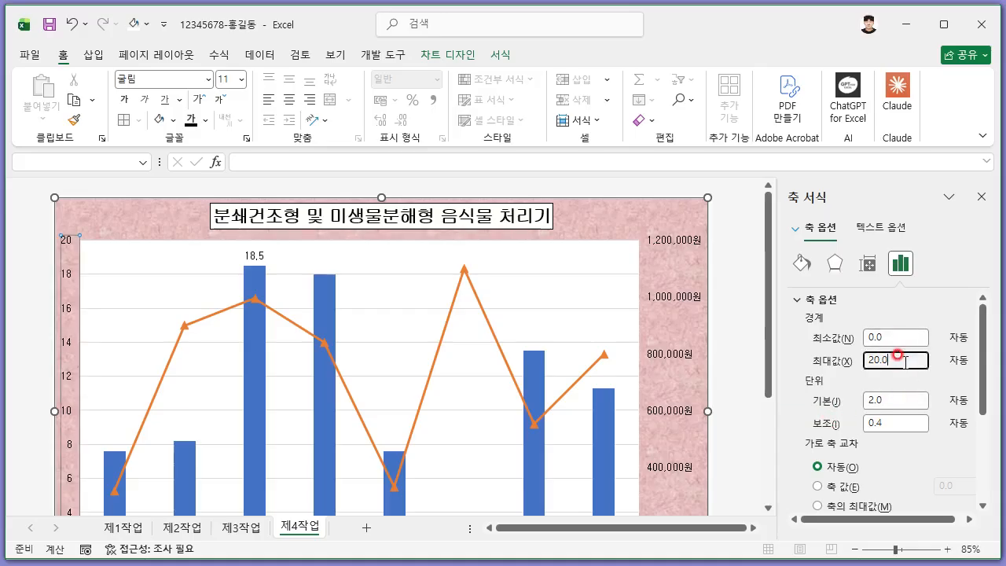
{"action": "scroll", "coordinate": [898, 362], "scroll_direction": "down", "scroll_amount": 5}
{"action": "left_click", "coordinate": [810, 504]}
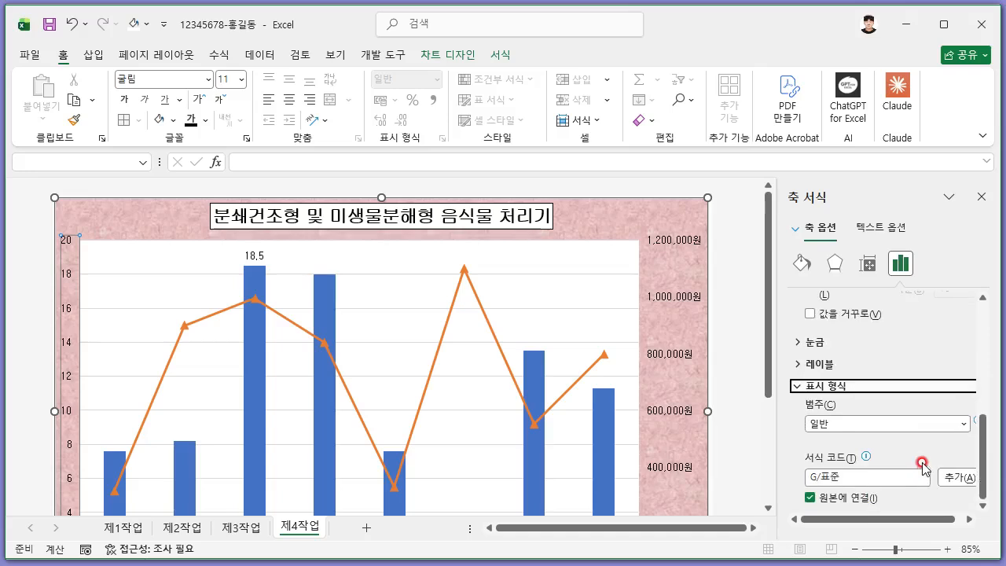
{"action": "left_click", "coordinate": [870, 429]}
{"action": "left_click", "coordinate": [877, 444]}
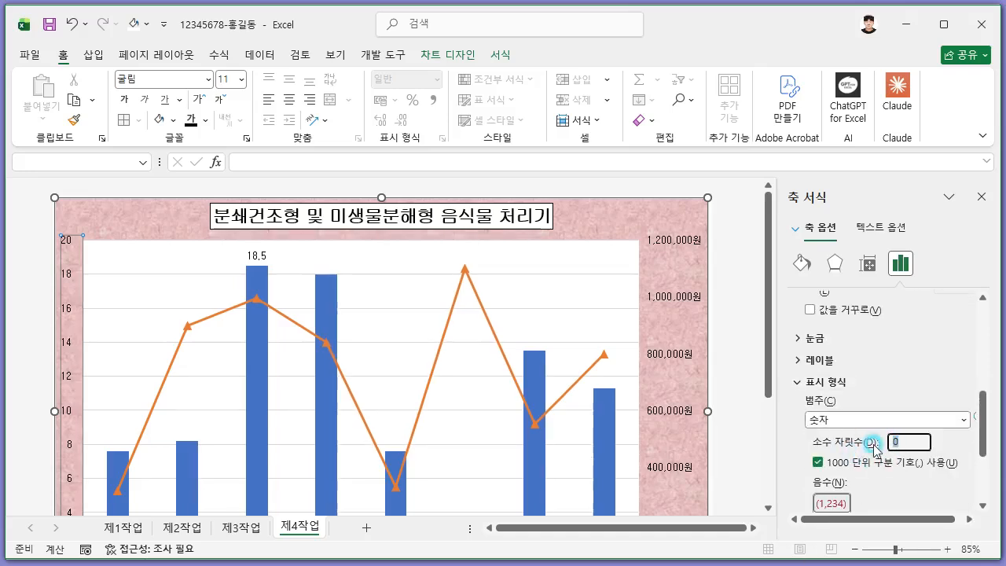
{"action": "left_click", "coordinate": [909, 425]}
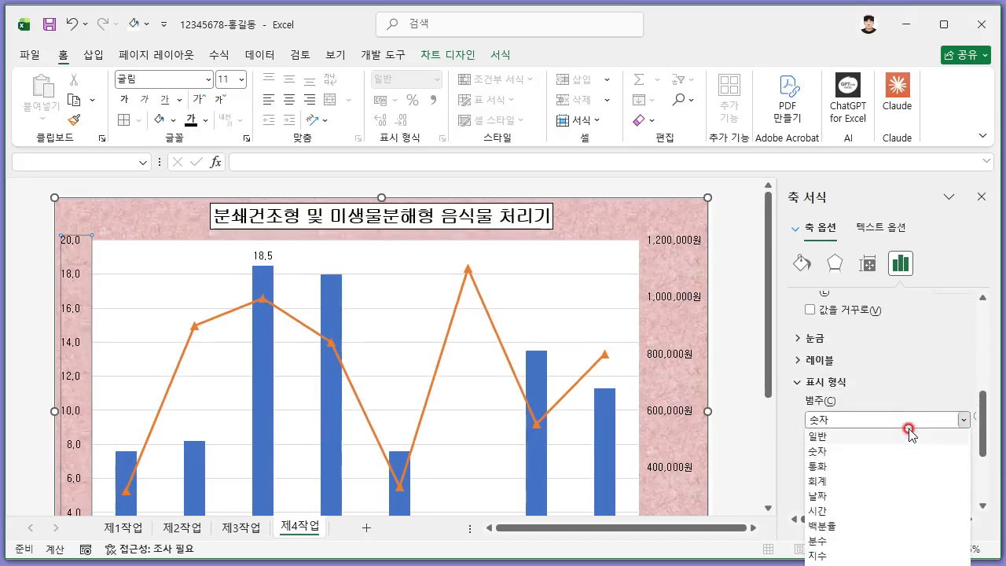
{"action": "left_click", "coordinate": [906, 420]}
{"action": "left_click", "coordinate": [981, 197]}
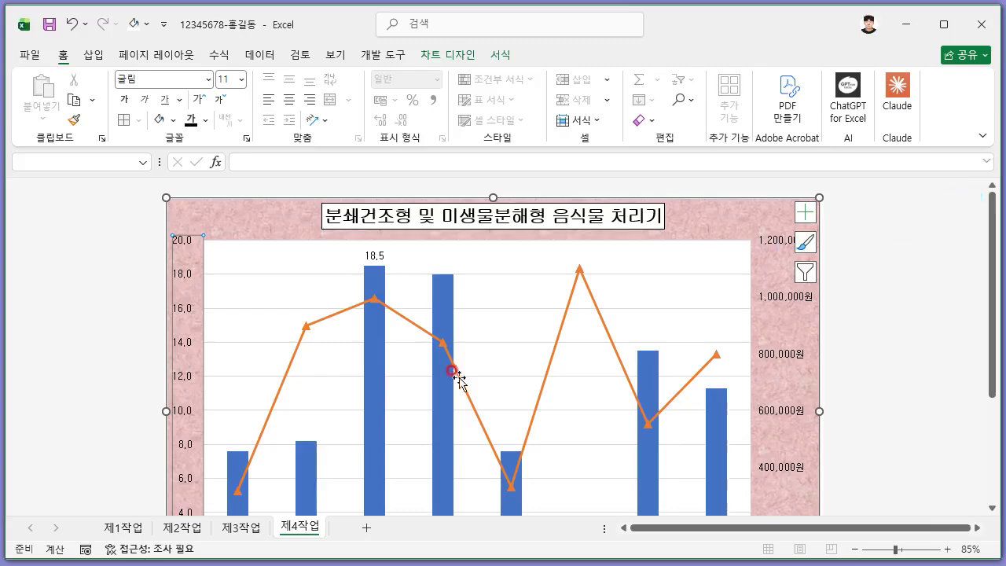
Compare the weight axis's lowest label and the price axis's label intervals with the PDF's expected output
{"action": "scroll", "coordinate": [204, 428], "scroll_direction": "down", "scroll_amount": 4}
{"action": "scroll", "coordinate": [196, 429], "scroll_direction": "up", "scroll_amount": 1}
{"action": "left_click", "coordinate": [145, 446]}
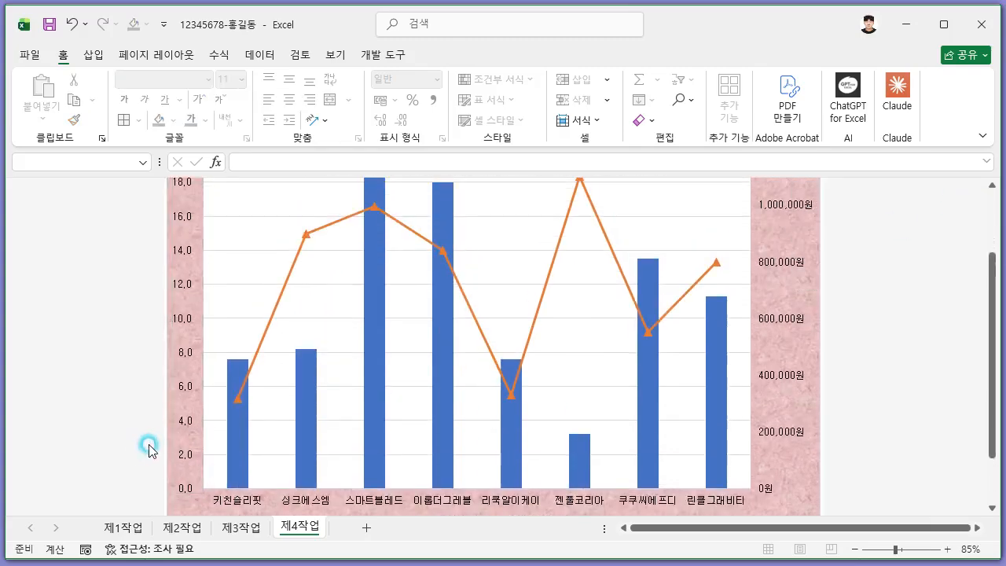
{"action": "key", "text": "alt+Tab"}
{"action": "key", "text": "alt+Tab"}
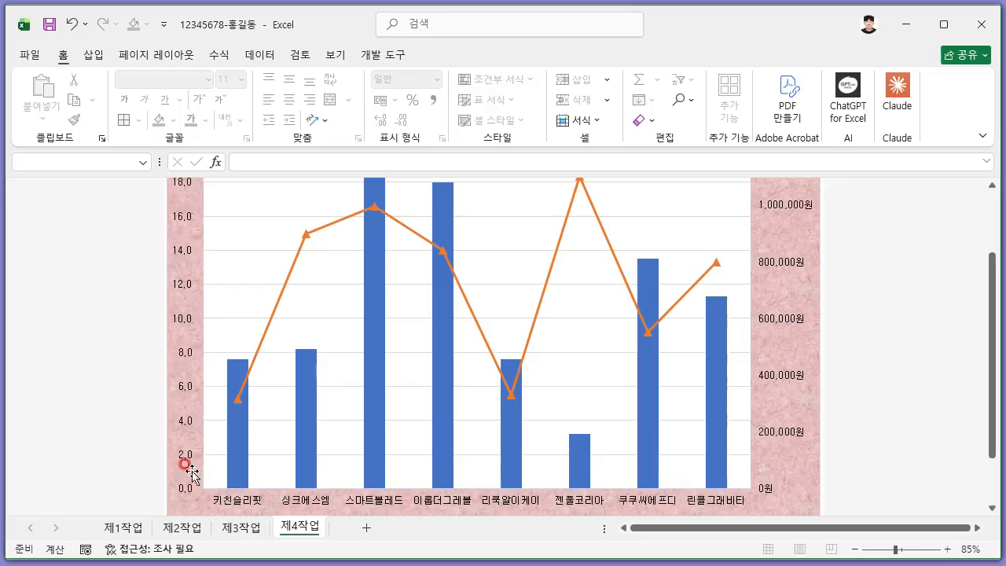
{"action": "key", "text": "alt+Tab"}
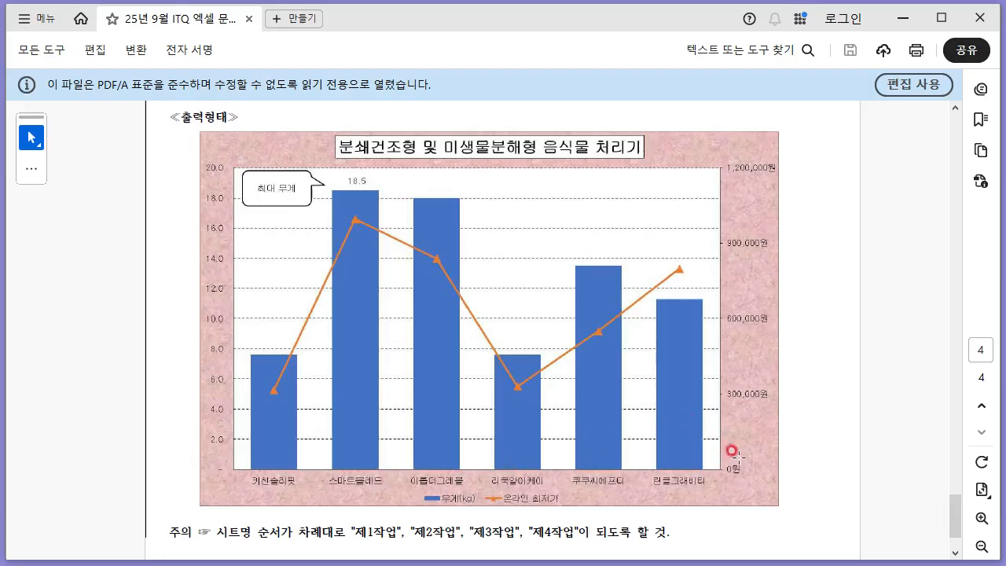
{"action": "key", "text": "alt+Tab"}
{"action": "key", "text": "alt+Tab"}
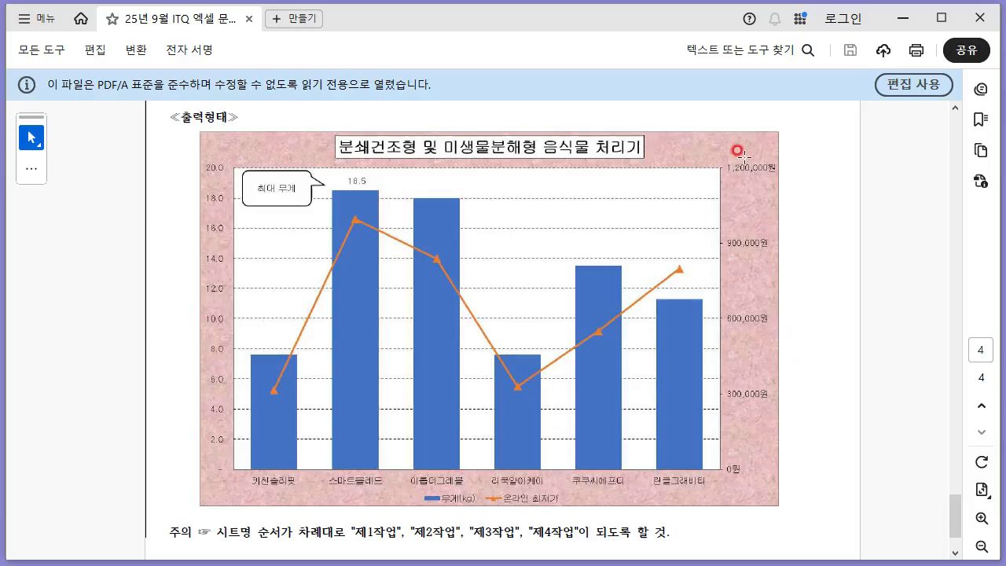
{"action": "key", "text": "alt+Tab"}
{"action": "key", "text": "alt+Tab"}
{"action": "key", "text": "alt+Tab"}
Set the secondary price axis's major unit (기본) to 300000
{"action": "right_click", "coordinate": [766, 363]}
{"action": "left_click", "coordinate": [826, 556]}
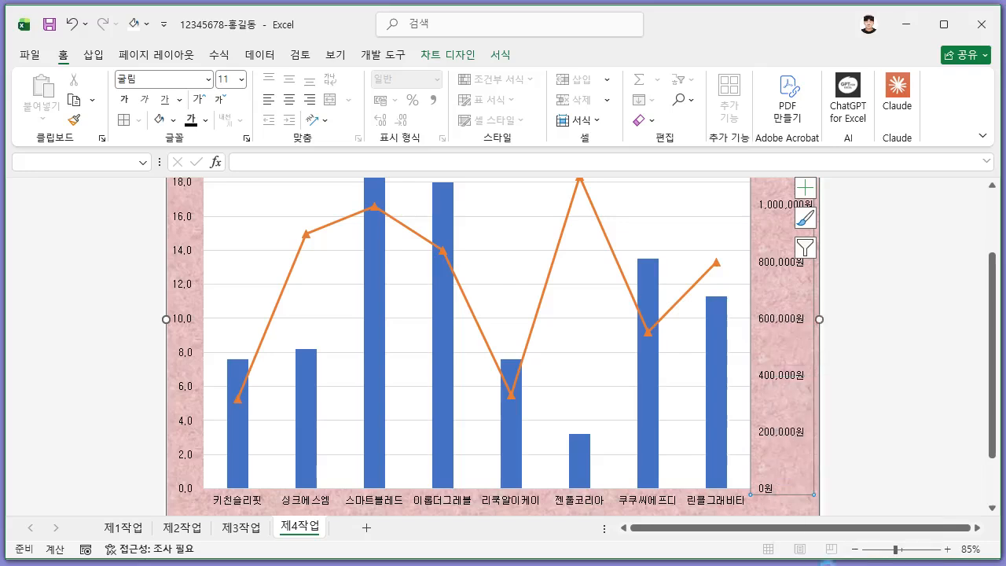
{"action": "left_click_drag", "start_coordinate": [880, 354], "coordinate": [801, 364]}
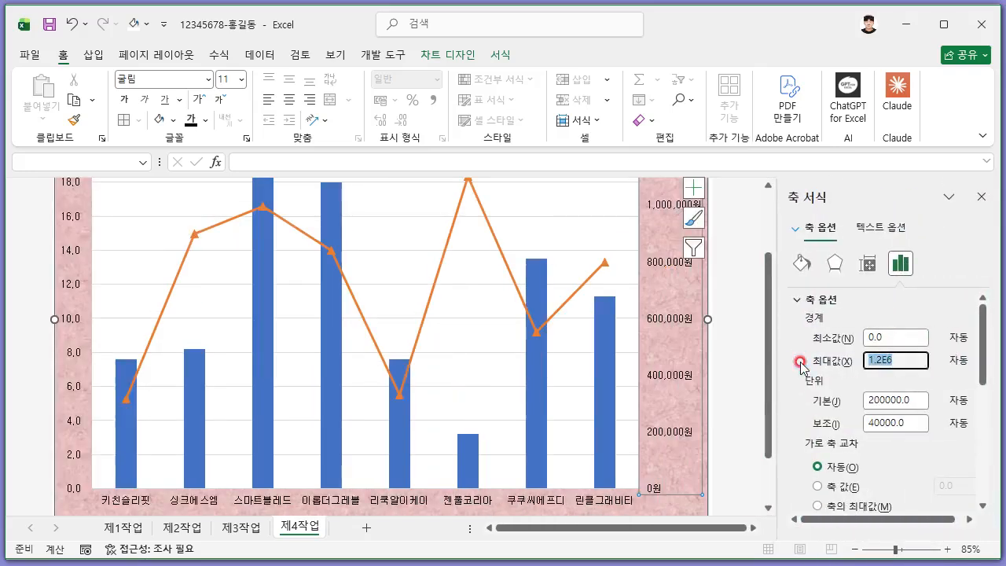
{"action": "left_click_drag", "start_coordinate": [912, 398], "coordinate": [774, 397]}
{"action": "type", "text": "30000"}
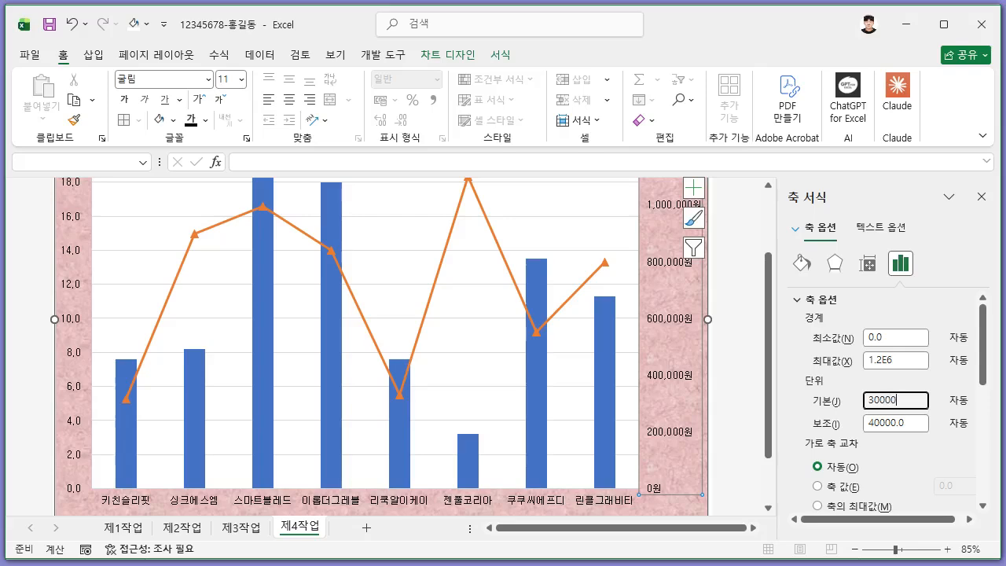
{"action": "type", "text": "0"}
{"action": "key", "text": "Return"}
{"action": "left_click", "coordinate": [982, 197]}
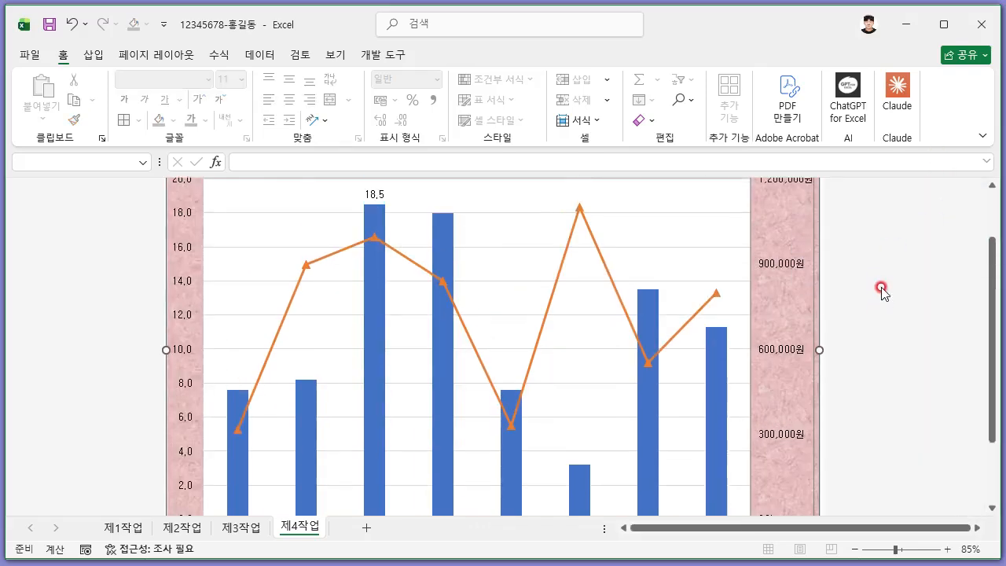
Check the gridline style in the PDF, and change the chart's primary major gridlines to a dashed line
{"action": "scroll", "coordinate": [877, 320], "scroll_direction": "up", "scroll_amount": 1}
{"action": "key", "text": "alt+Tab"}
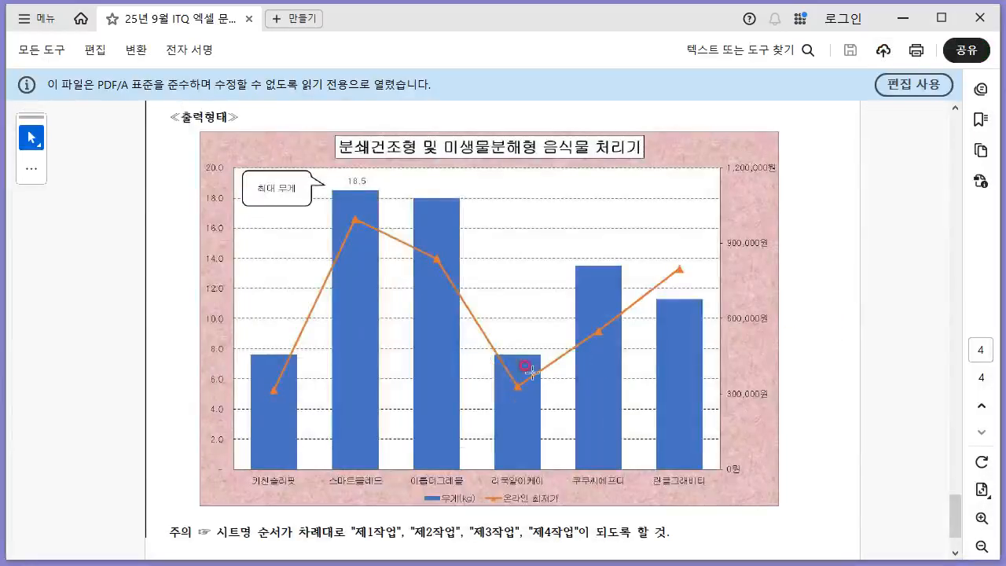
{"action": "key", "text": "alt+Tab"}
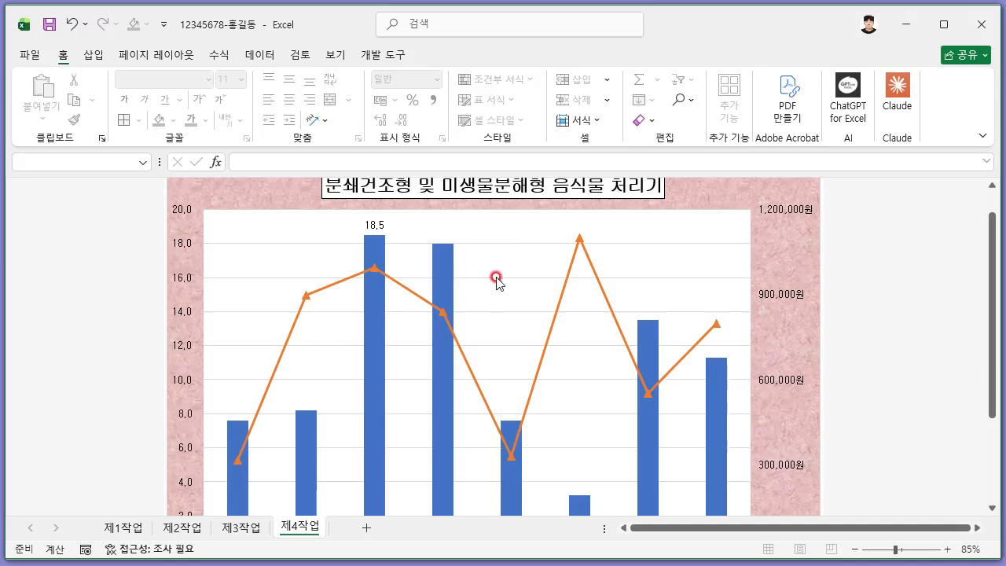
{"action": "left_click", "coordinate": [497, 281]}
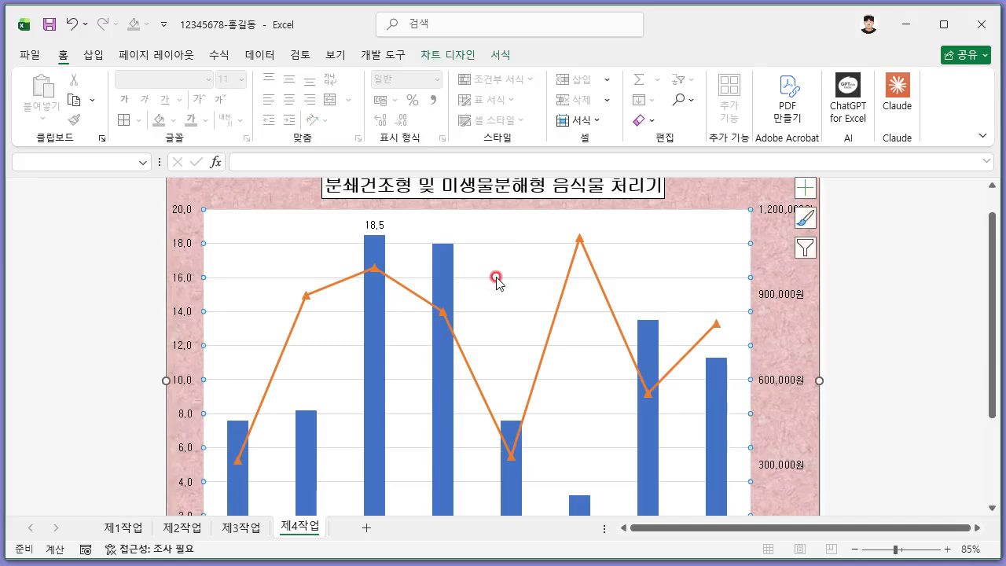
{"action": "left_click", "coordinate": [501, 57]}
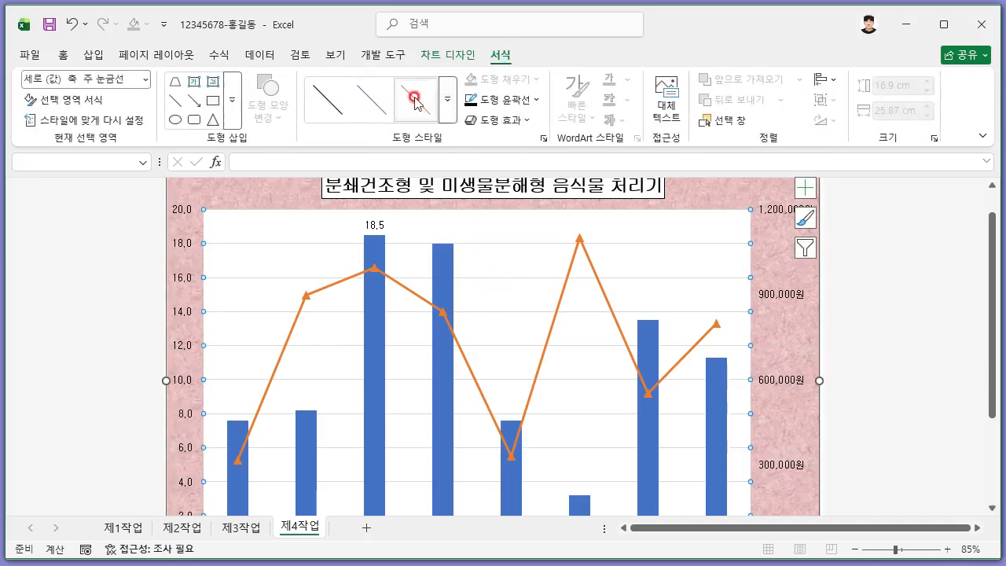
{"action": "left_click", "coordinate": [519, 100]}
{"action": "mouse_move", "coordinate": [566, 461]}
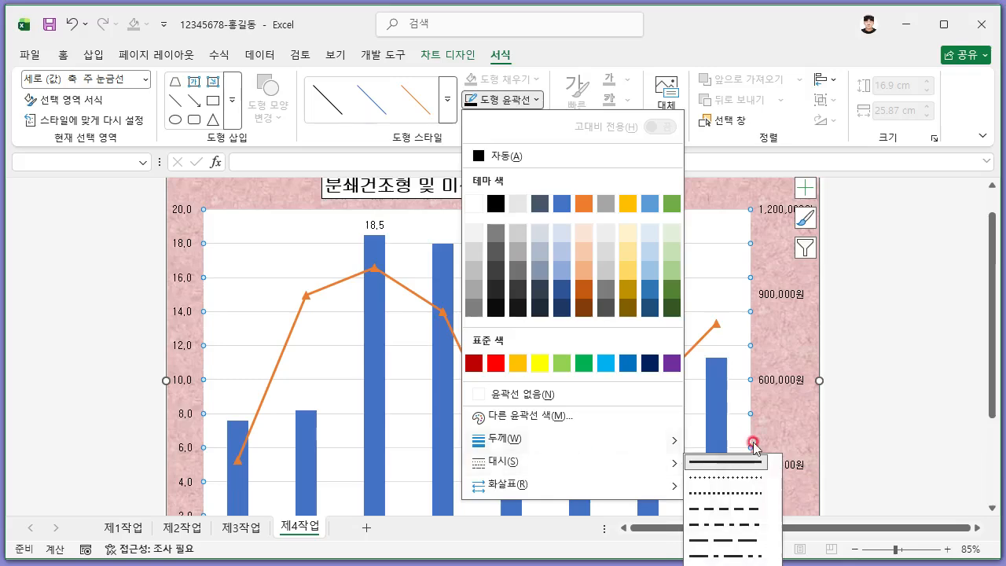
{"action": "left_click", "coordinate": [731, 510]}
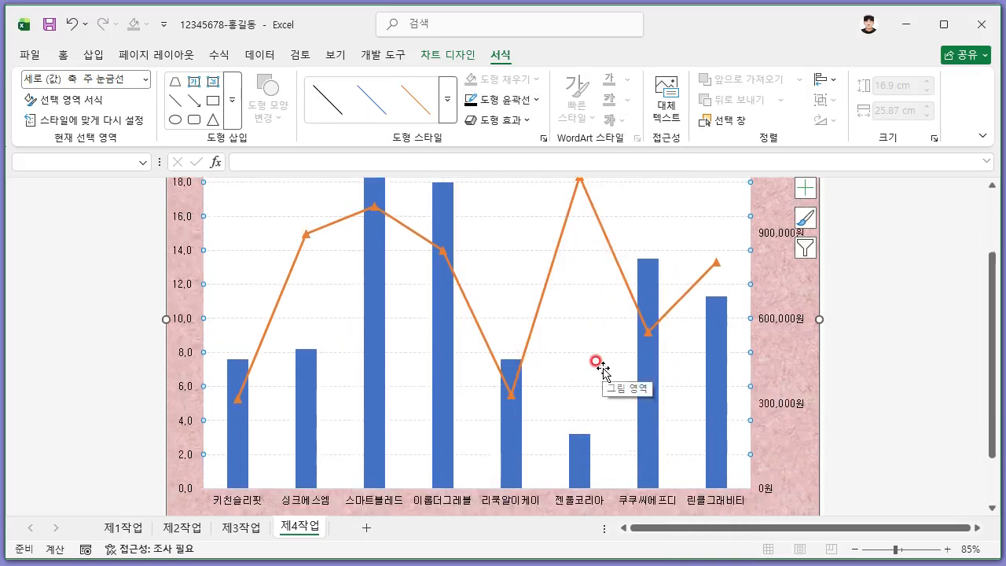
In the chart's data source, exclude the 싱크에스엠 category, checking the remaining categories against the PDF
{"action": "left_click", "coordinate": [440, 55]}
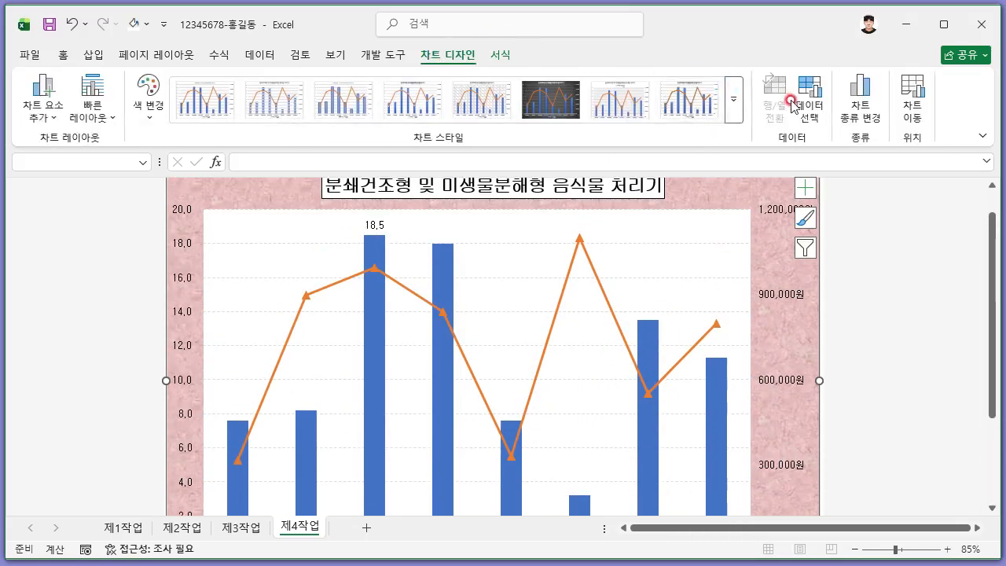
{"action": "left_click", "coordinate": [812, 114]}
{"action": "scroll", "coordinate": [341, 384], "scroll_direction": "down", "scroll_amount": 3}
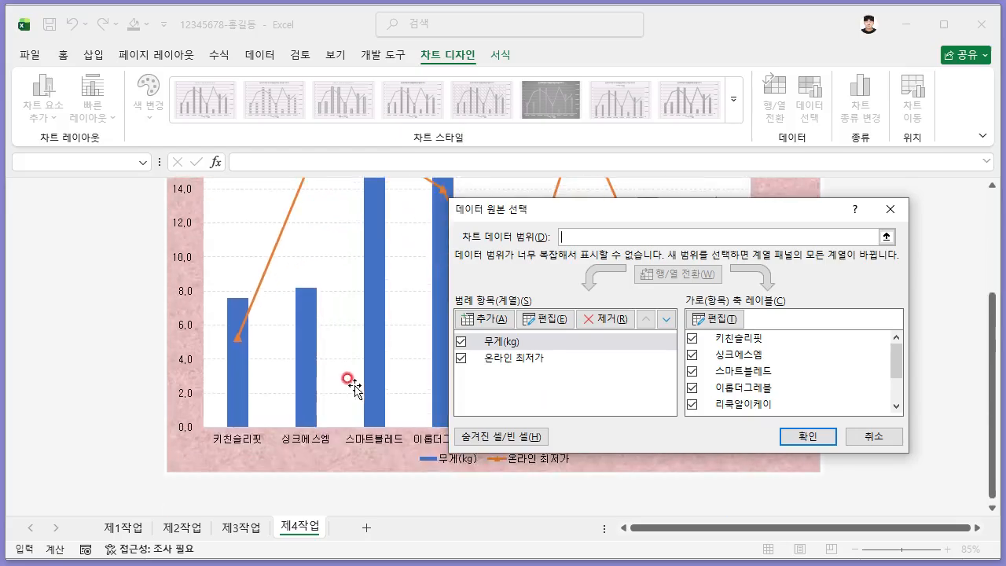
{"action": "key", "text": "alt+Tab"}
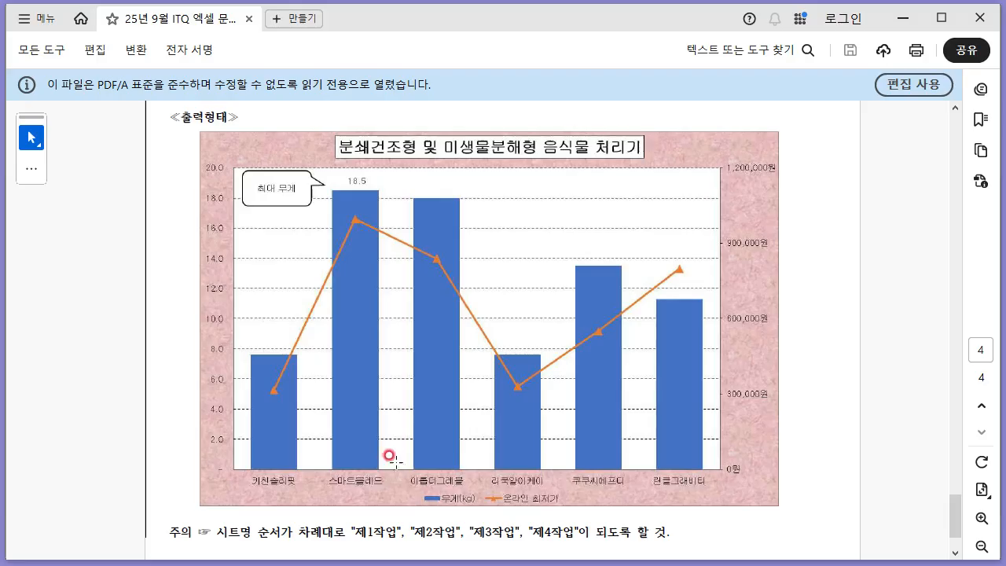
{"action": "key", "text": "alt+Tab"}
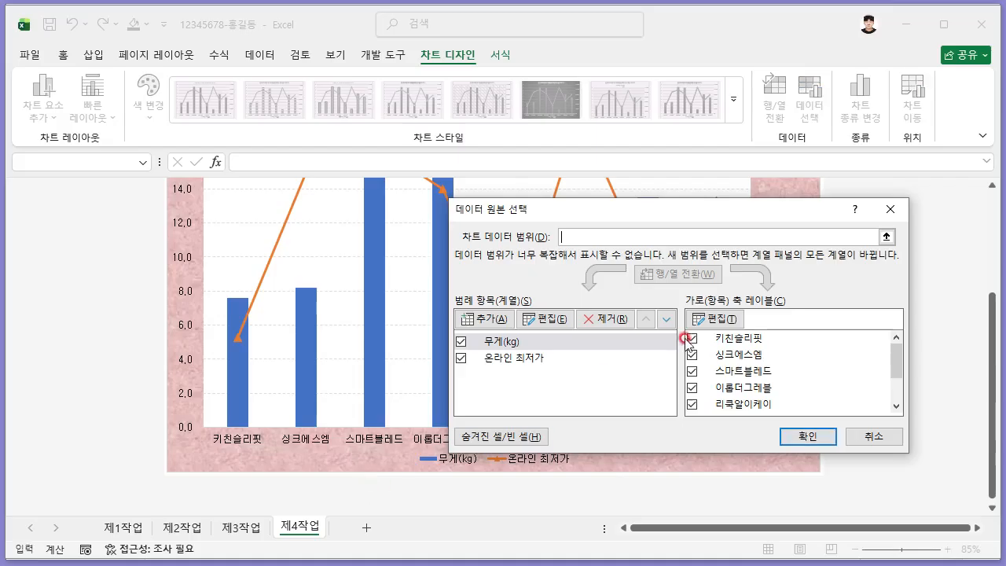
{"action": "left_click", "coordinate": [694, 361]}
{"action": "key", "text": "alt+Tab"}
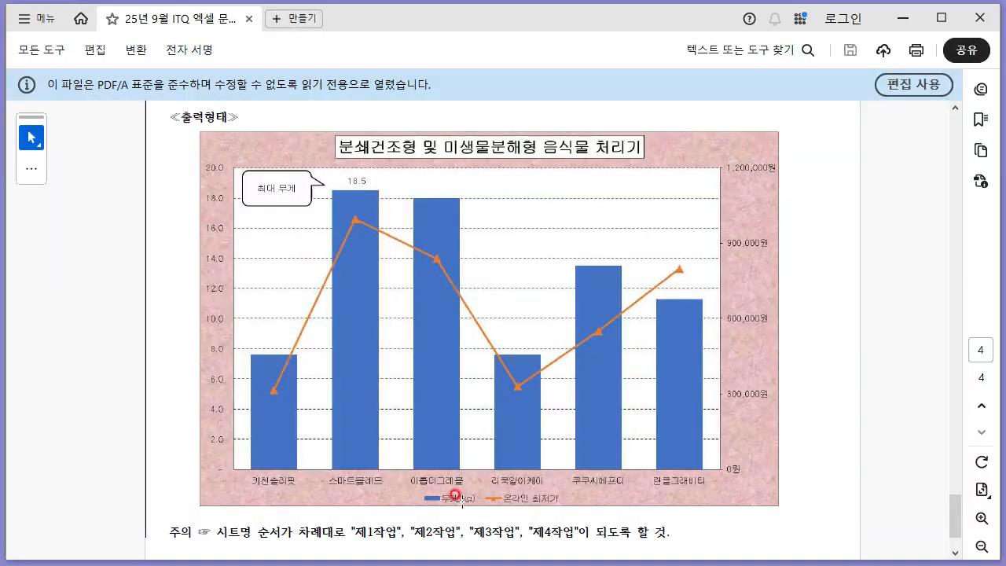
{"action": "key", "text": "alt+Tab"}
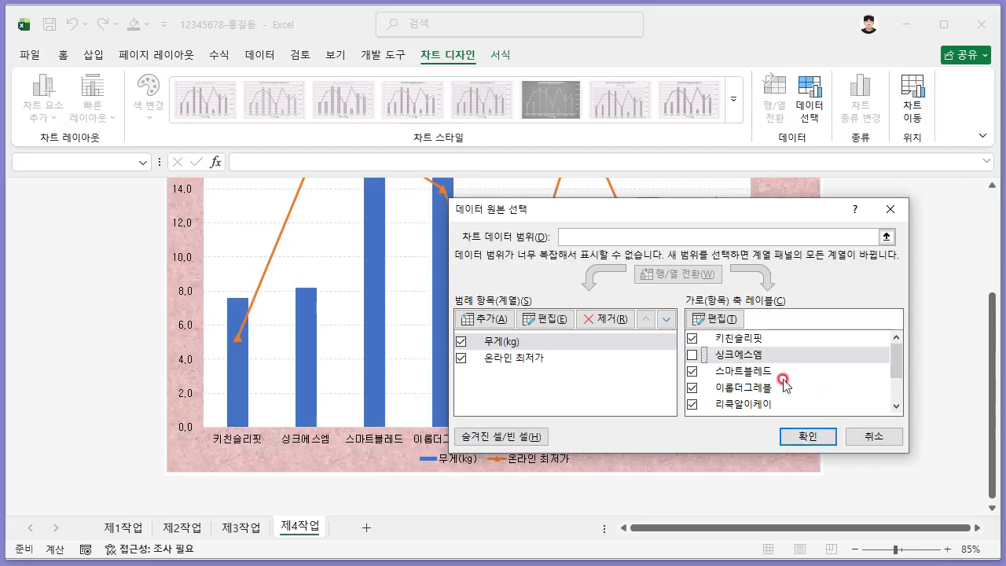
Exclude the 젠풀코리아 category as well, check the list against the PDF, and apply the data source changes
{"action": "scroll", "coordinate": [763, 385], "scroll_direction": "down", "scroll_amount": 1}
{"action": "key", "text": "alt+Tab"}
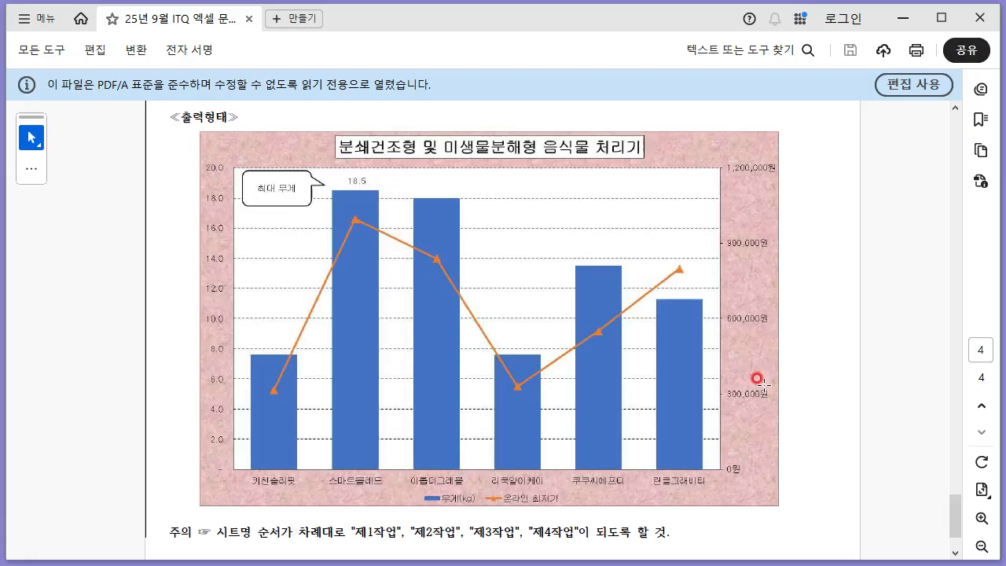
{"action": "key", "text": "alt+Tab"}
{"action": "left_click", "coordinate": [711, 378]}
{"action": "key", "text": "alt+Tab"}
{"action": "key", "text": "alt+Tab"}
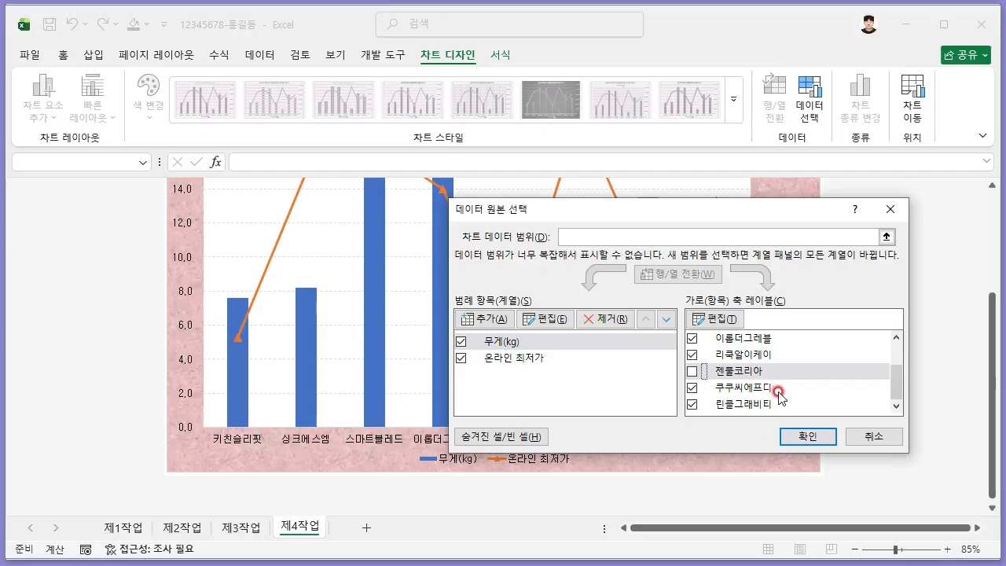
{"action": "left_click", "coordinate": [798, 434]}
{"action": "left_click", "coordinate": [806, 436]}
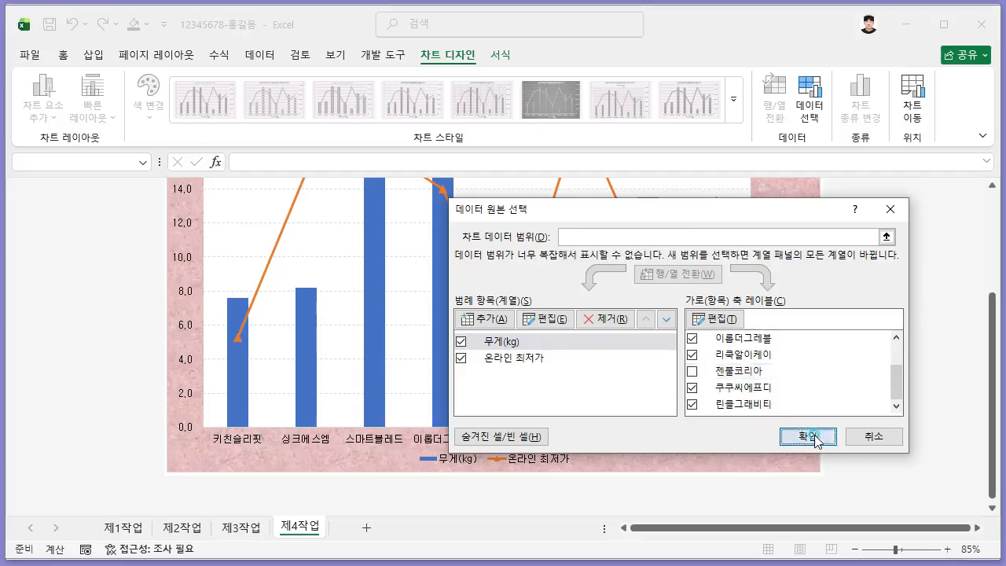
Compare the chart with the PDF's expected output, and apply a black outline to the primary vertical axis
{"action": "scroll", "coordinate": [448, 497], "scroll_direction": "up", "scroll_amount": 1}
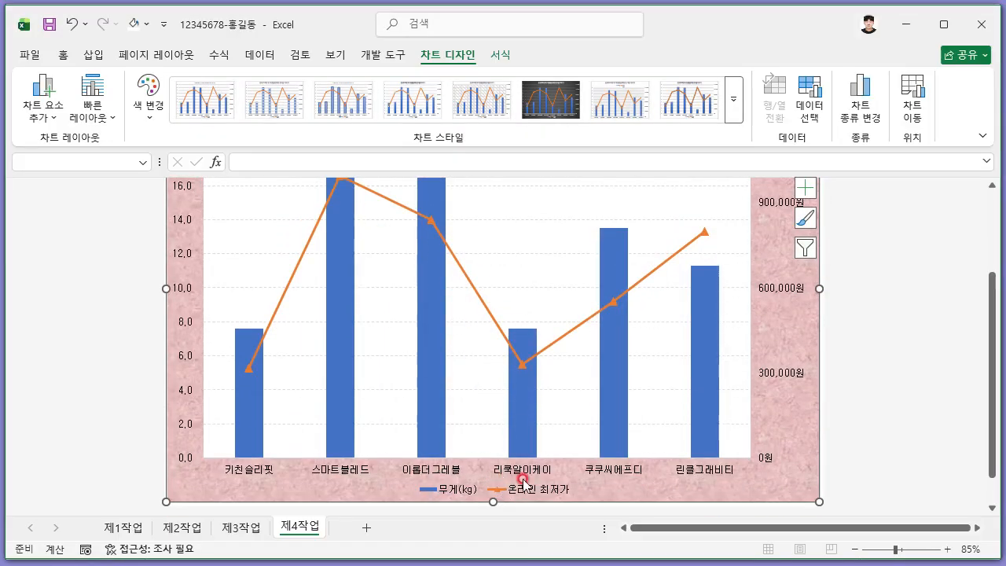
{"action": "key", "text": "alt+Tab"}
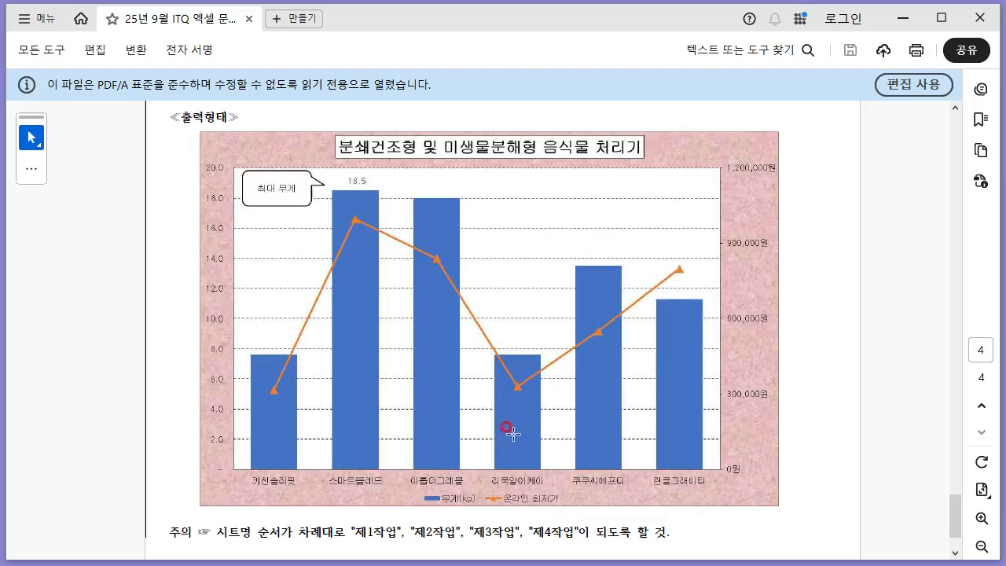
{"action": "key", "text": "alt+Tab"}
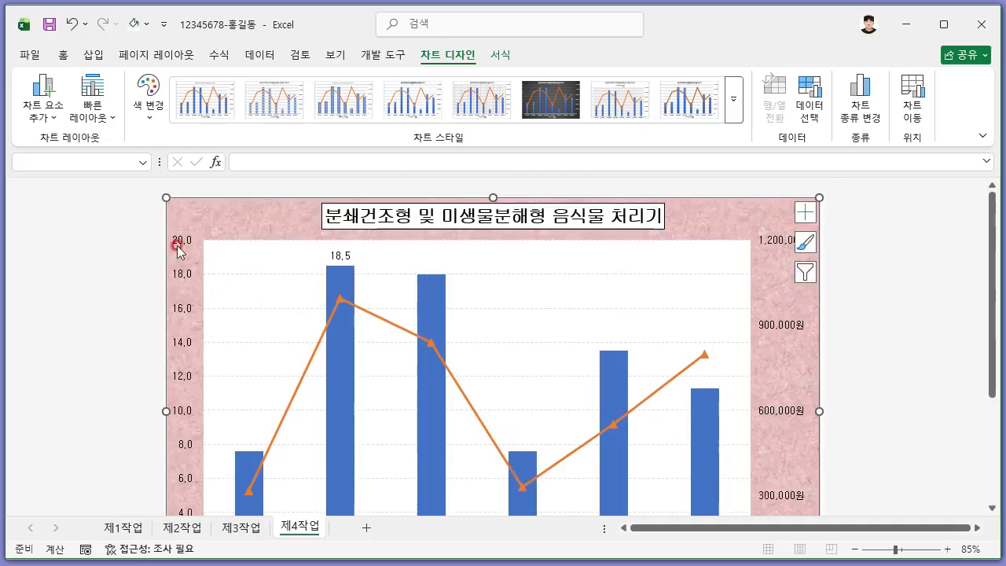
{"action": "left_click", "coordinate": [178, 249]}
{"action": "left_click", "coordinate": [500, 54]}
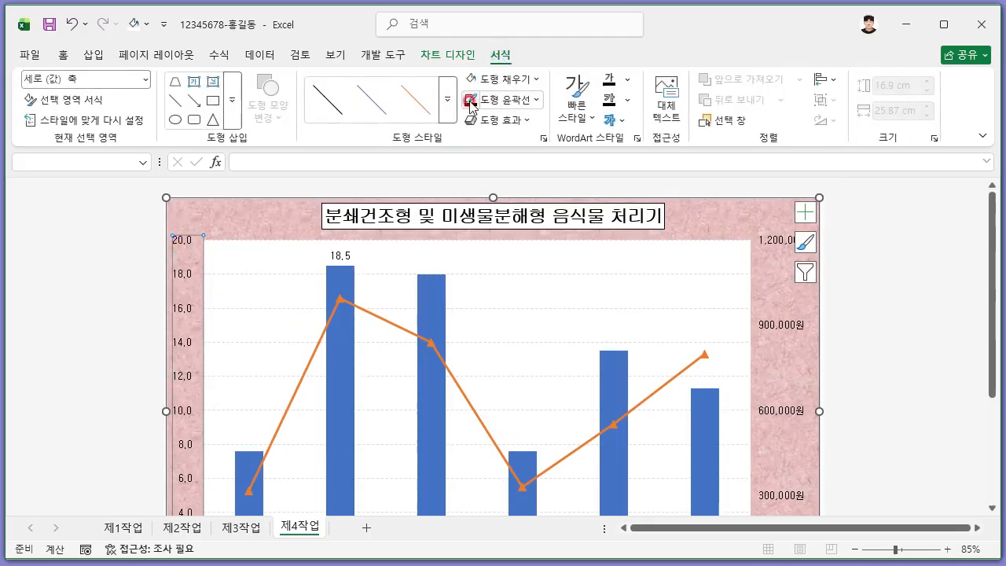
Apply the black outline to the primary major gridlines and the horizontal category axis
{"action": "scroll", "coordinate": [512, 337], "scroll_direction": "down", "scroll_amount": 3}
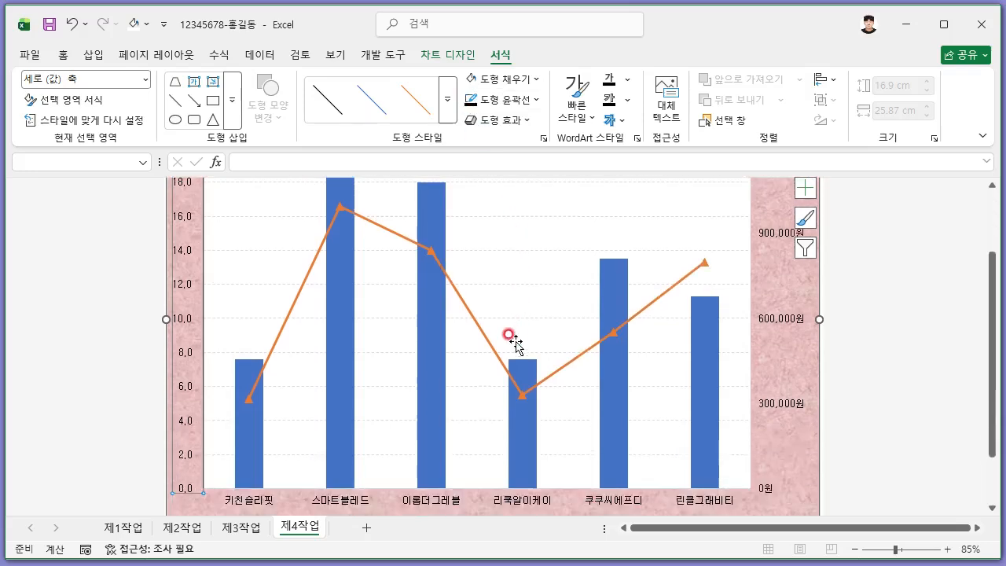
{"action": "left_click", "coordinate": [395, 356]}
{"action": "left_click", "coordinate": [472, 99]}
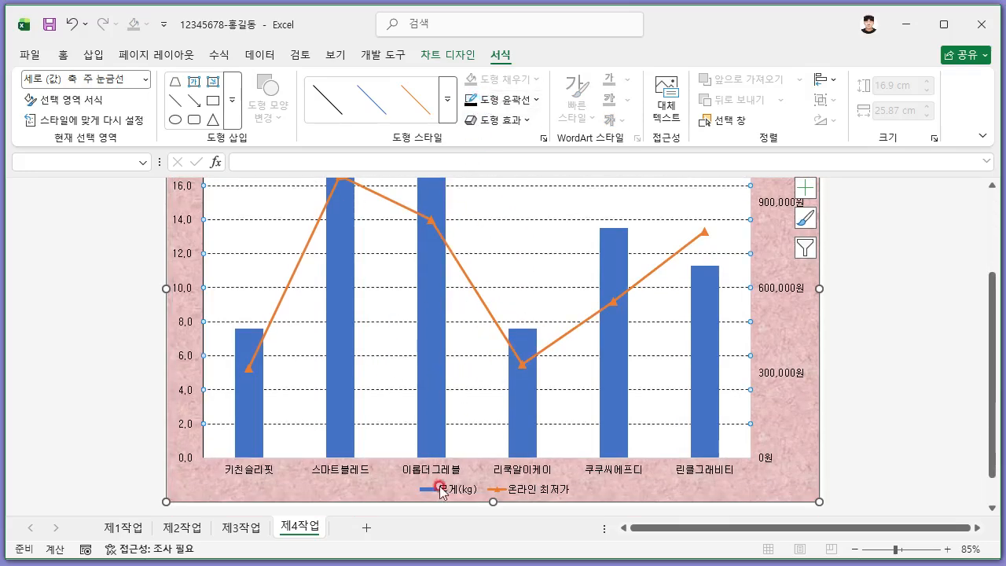
{"action": "left_click", "coordinate": [435, 470]}
{"action": "left_click", "coordinate": [471, 100]}
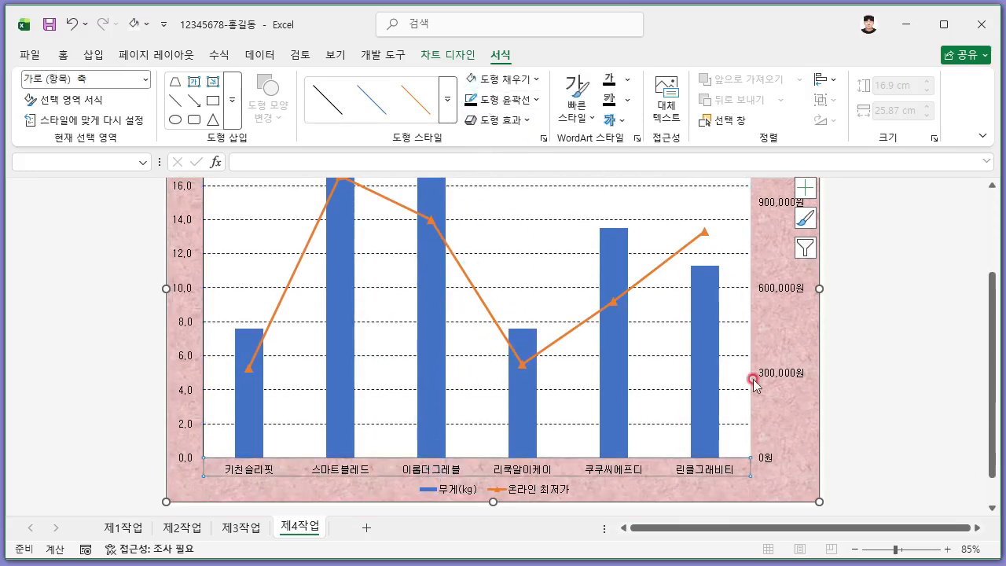
Apply the black outline to the secondary vertical price axis
{"action": "scroll", "coordinate": [753, 380], "scroll_direction": "up", "scroll_amount": 2}
{"action": "left_click", "coordinate": [774, 293]}
{"action": "left_click", "coordinate": [472, 99]}
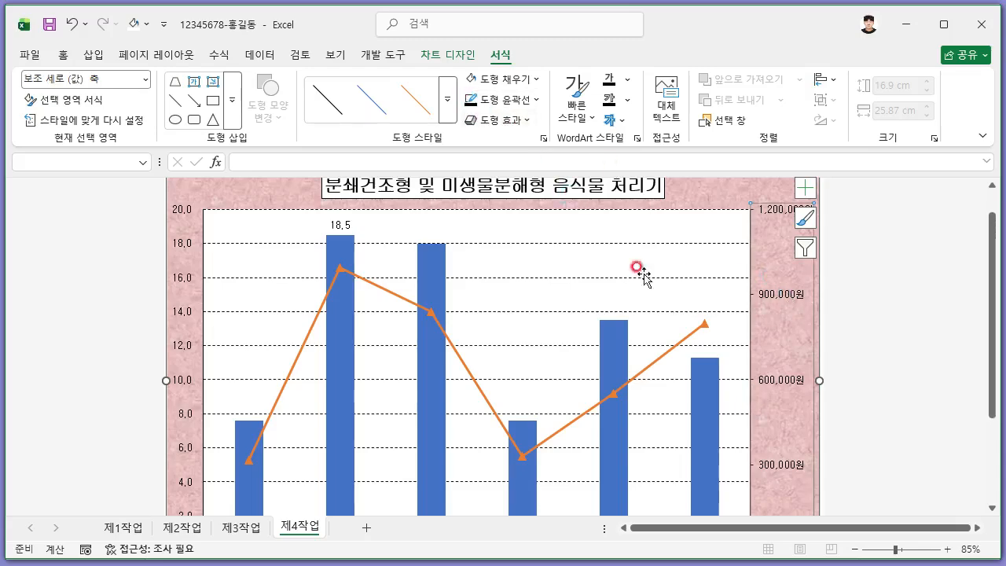
Compare the whole 제4작업 chart with the PDF's expected output, checking the axes, gridlines and remaining differences
{"action": "scroll", "coordinate": [643, 275], "scroll_direction": "down", "scroll_amount": 2}
{"action": "key", "text": "alt+Tab"}
{"action": "key", "text": "alt+Tab"}
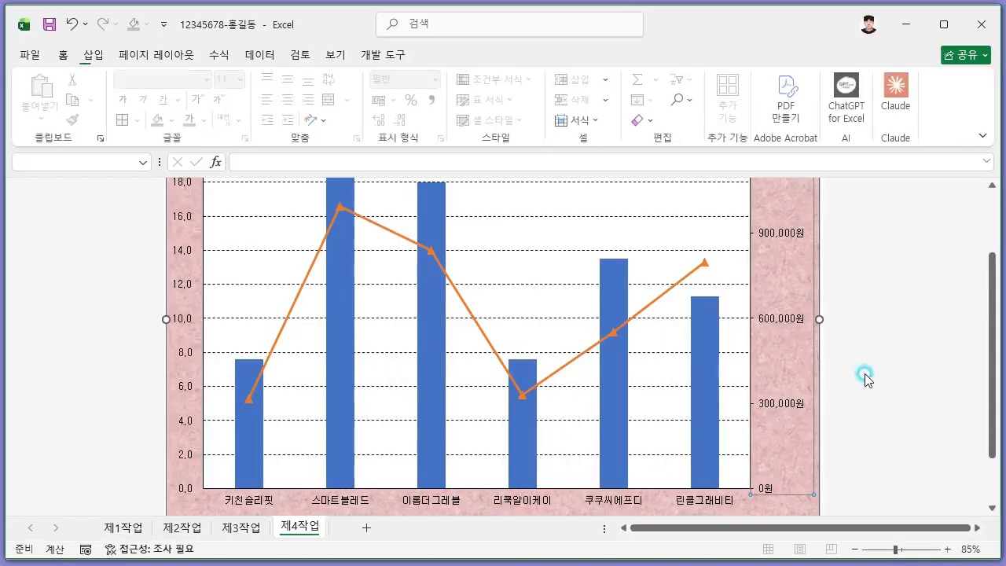
{"action": "left_click", "coordinate": [865, 379]}
{"action": "scroll", "coordinate": [865, 379], "scroll_direction": "down", "scroll_amount": 2, "text": "ctrl"}
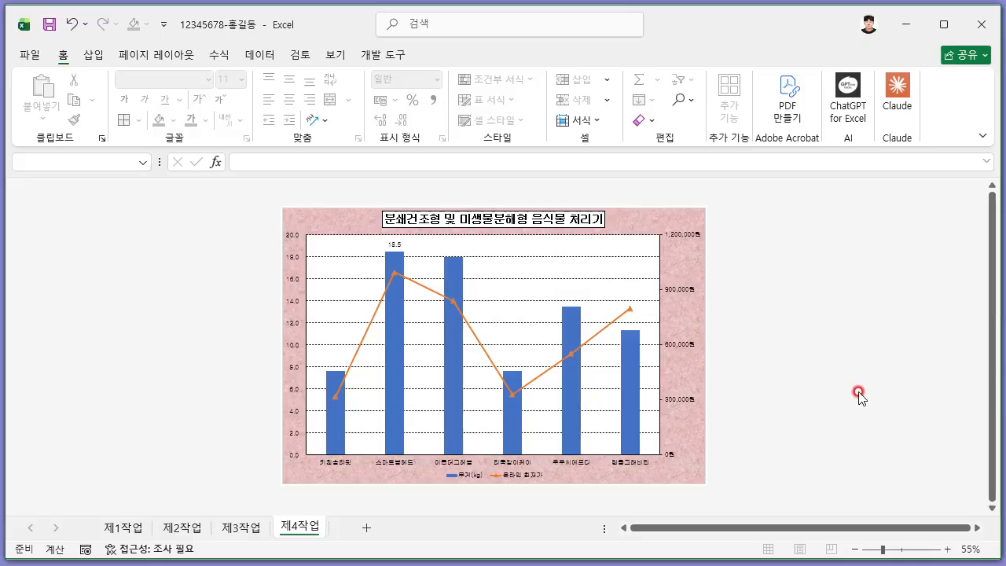
{"action": "key", "text": "alt+Tab"}
{"action": "scroll", "coordinate": [859, 393], "scroll_direction": "down", "scroll_amount": 1, "text": "ctrl"}
{"action": "key", "text": "alt+Tab"}
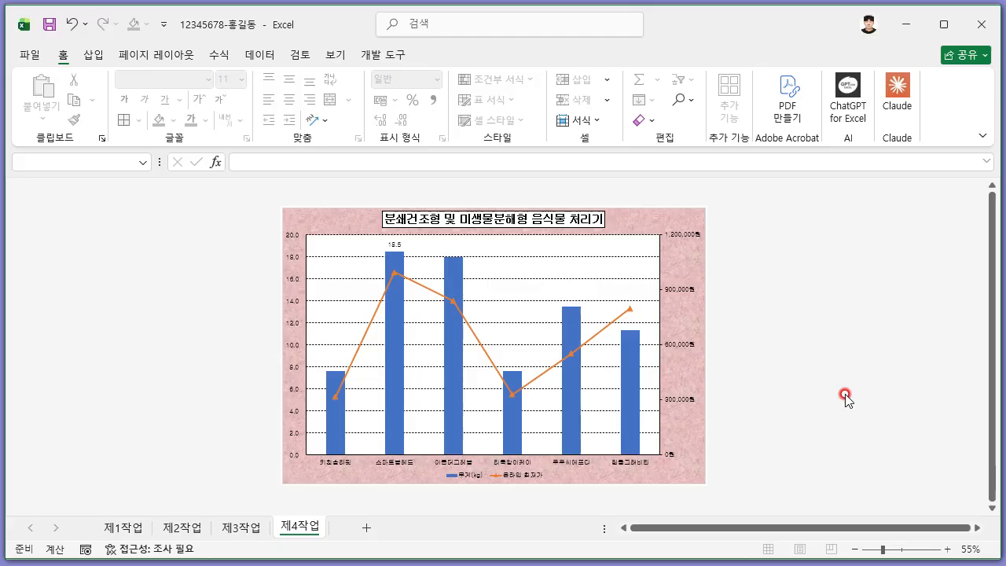
{"action": "key", "text": "alt+Tab"}
{"action": "key", "text": "alt+Tab"}
{"action": "key", "text": "alt+Tab"}
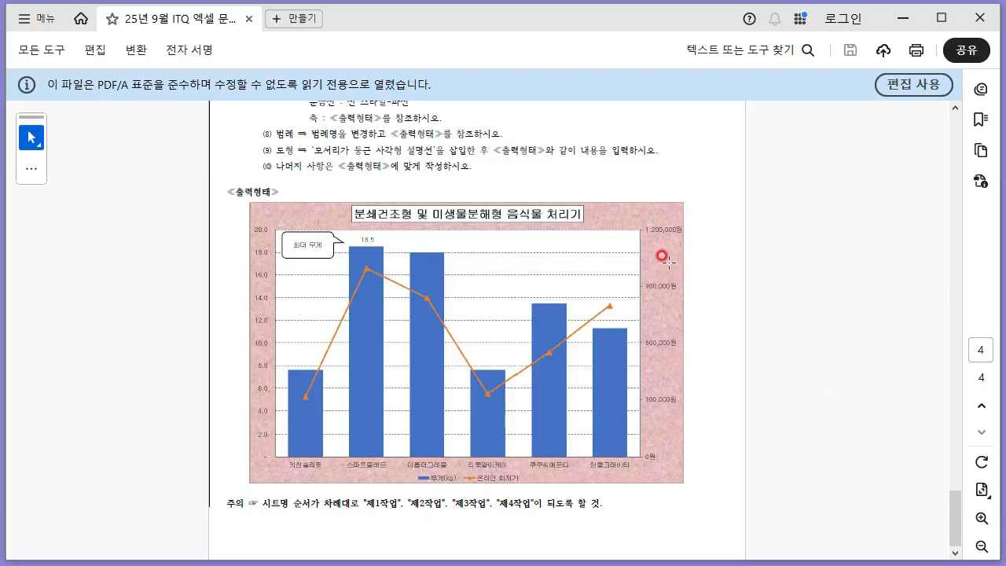